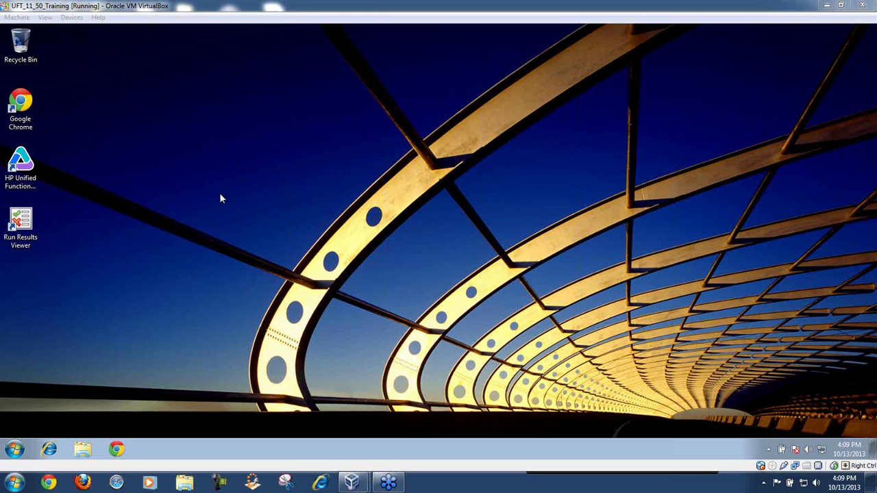
# Step: Launch HP UFT on the current licence with only the Web add-in loaded
pyautogui.doubleClick(35, 170)
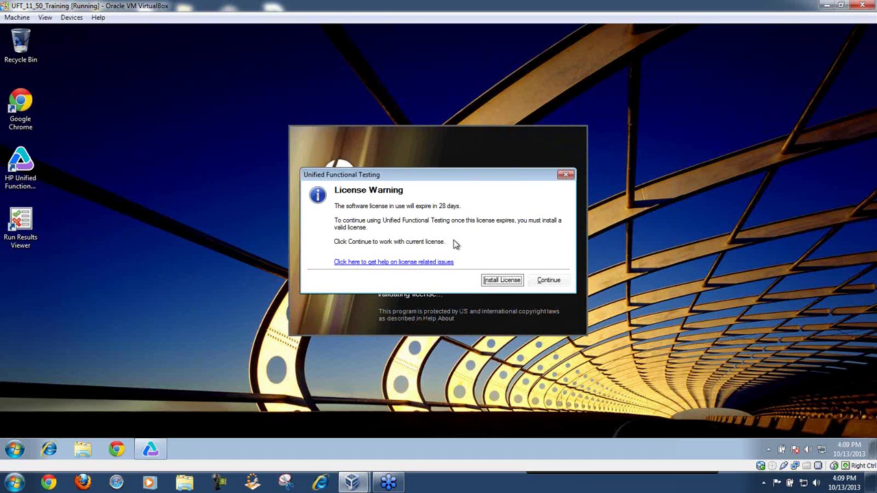
pyautogui.click(539, 282)
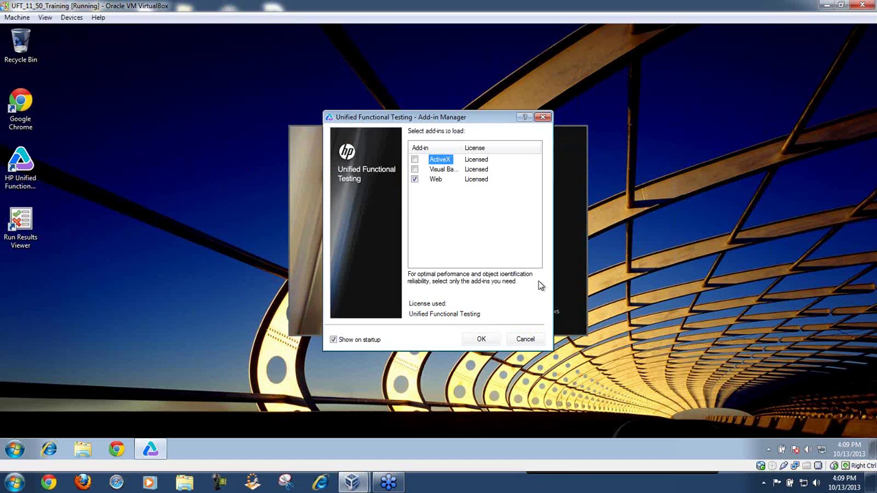
pyautogui.moveTo(442, 122); pyautogui.dragTo(314, 112)
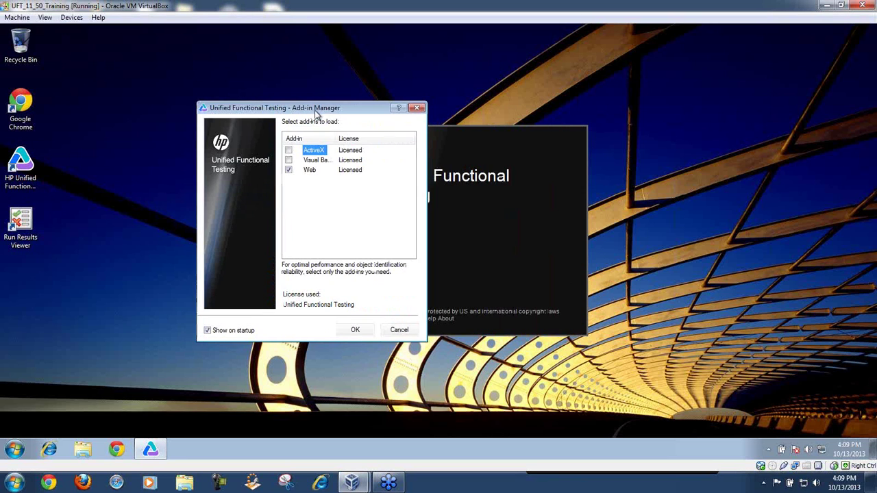
pyautogui.click(358, 329)
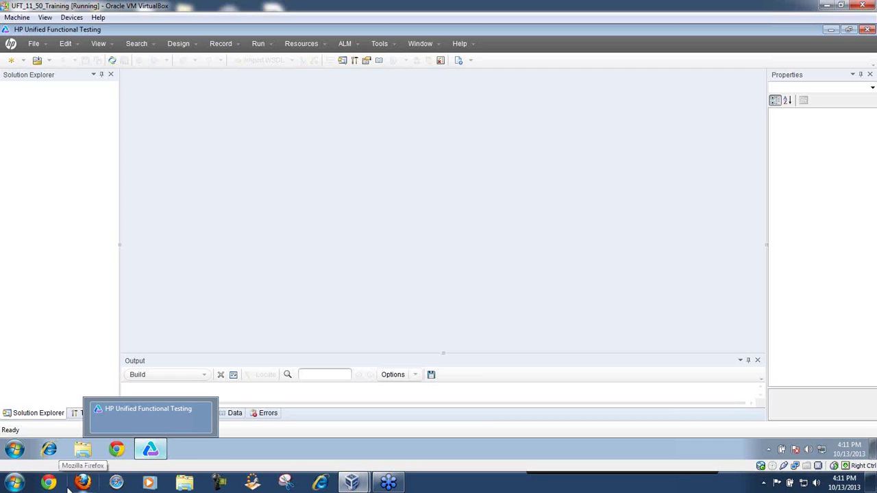
# Step: Launch Firefox from the host machine's taskbar
pyautogui.click(83, 485)
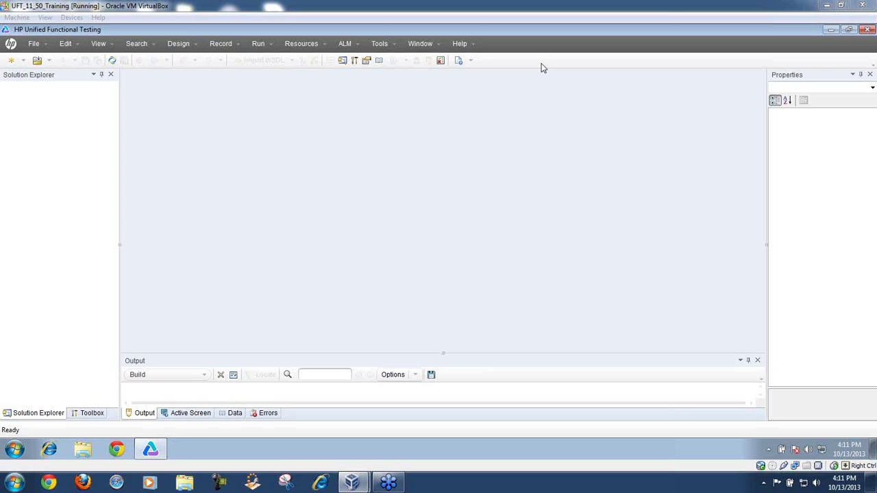
# Step: Minimize the VM, VirtualBox Manager and Firefox windows, and decline Firefox as the default browser
pyautogui.click(827, 7)
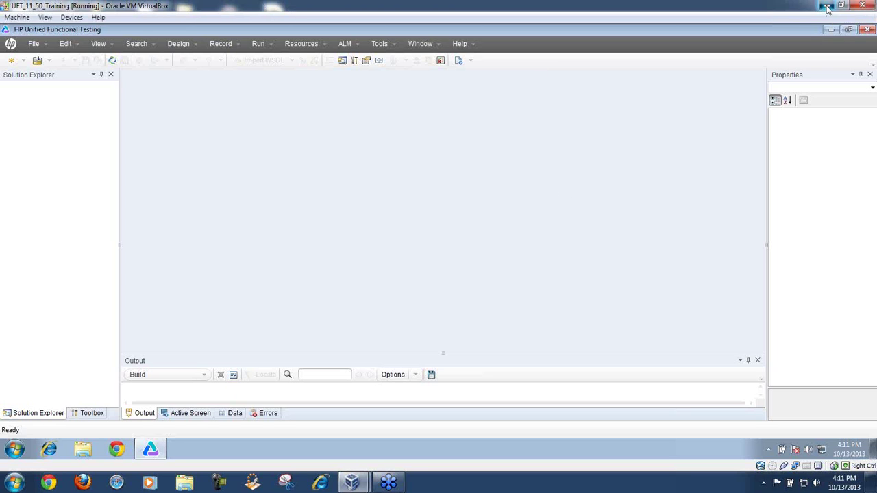
pyautogui.click(827, 6)
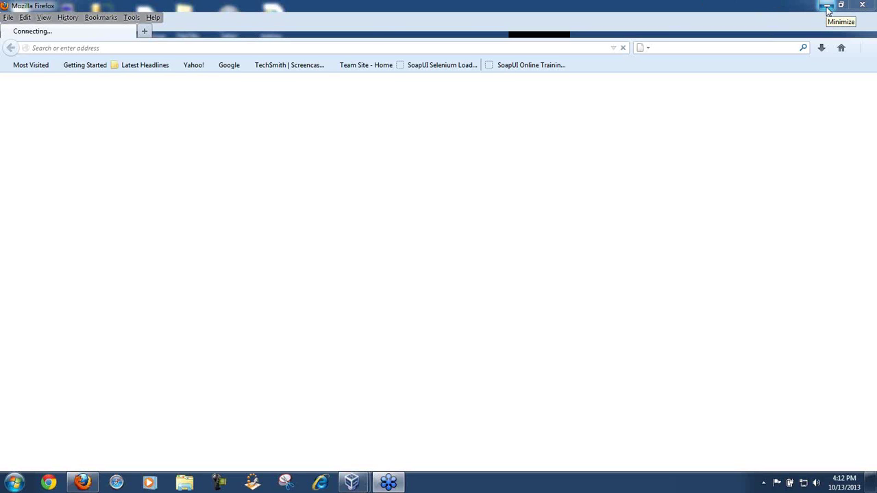
pyautogui.click(827, 7)
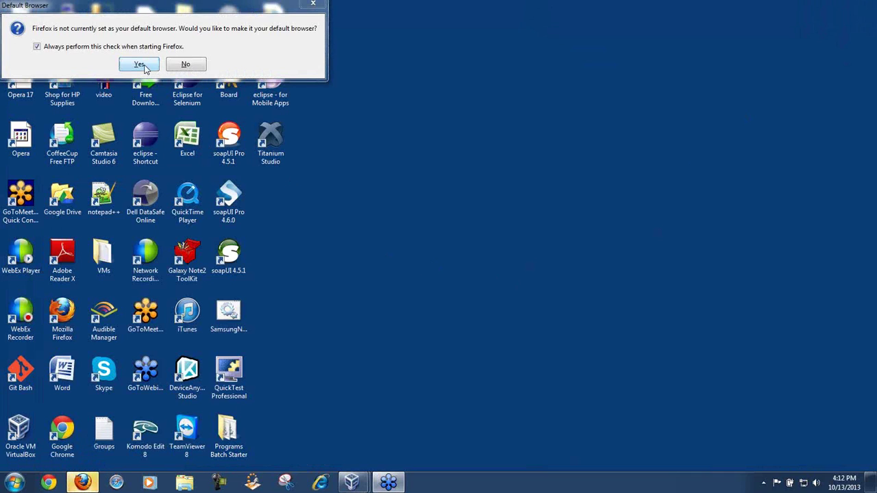
pyautogui.click(182, 64)
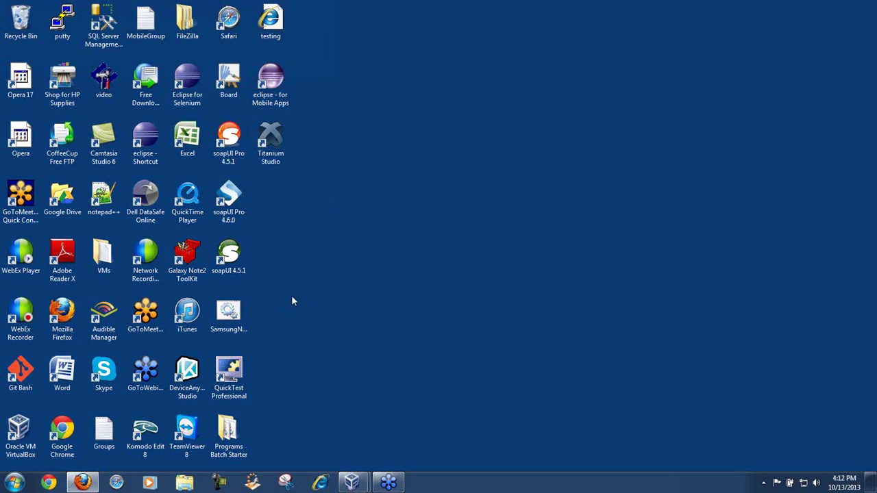
pyautogui.click(233, 81)
# Step: Launch MyPaint from the Board shortcut on the desktop
pyautogui.doubleClick(233, 81)
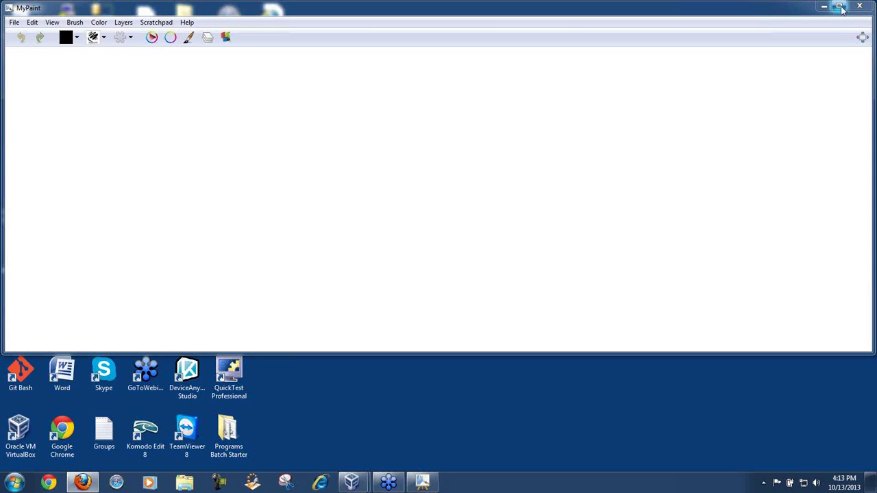
# Step: Maximize MyPaint and draw a square box with 'Priceline' handwritten inside near the top
pyautogui.click(841, 6)
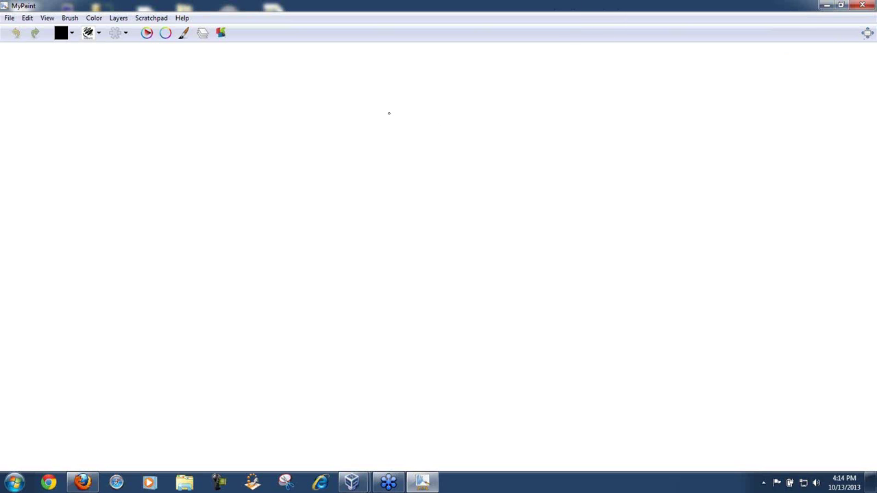
pyautogui.moveTo(330, 117)
pyautogui.mouseDown()
pyautogui.moveTo(469, 115)
pyautogui.moveTo(482, 252)
pyautogui.mouseUp()
pyautogui.moveTo(334, 117)
pyautogui.mouseDown()
pyautogui.moveTo(314, 125)
pyautogui.moveTo(327, 250)
pyautogui.moveTo(483, 254)
pyautogui.mouseUp()
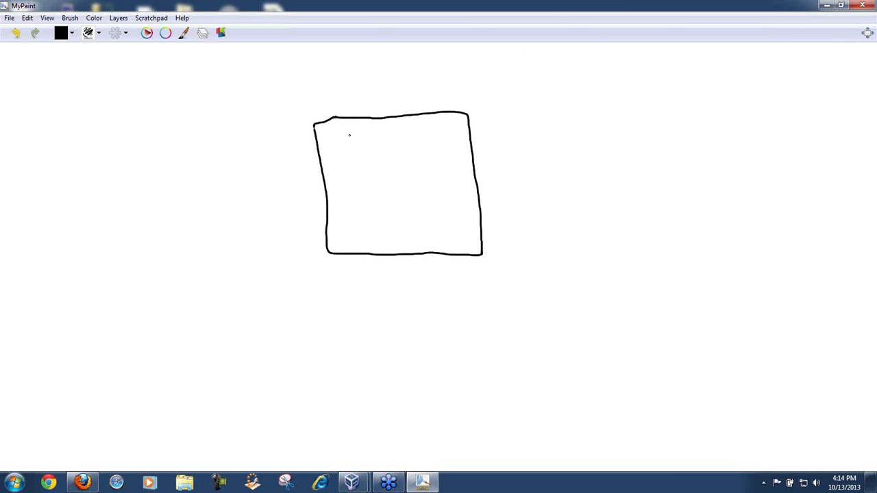
pyautogui.moveTo(348, 137)
pyautogui.mouseDown()
pyautogui.moveTo(349, 163)
pyautogui.moveTo(374, 145)
pyautogui.moveTo(382, 157)
pyautogui.moveTo(463, 152)
pyautogui.mouseUp()
pyautogui.click(431, 139)
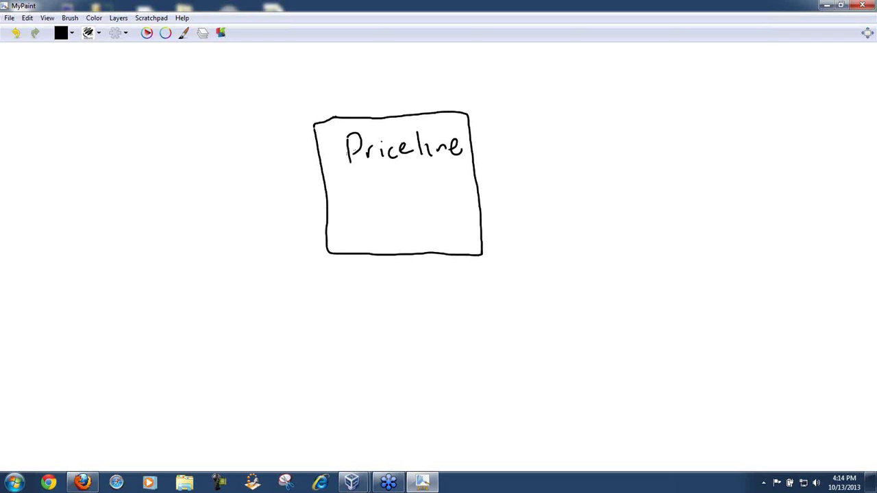
# Step: Draw a connector to a right-hand bubble labelled 'Hotels', plus a left line with an arrowhead
pyautogui.moveTo(337, 160); pyautogui.dragTo(297, 150)
pyautogui.moveTo(479, 224); pyautogui.dragTo(560, 199)
pyautogui.moveTo(614, 159)
pyautogui.mouseDown()
pyautogui.moveTo(585, 180)
pyautogui.moveTo(593, 234)
pyautogui.moveTo(785, 171)
pyautogui.moveTo(678, 137)
pyautogui.moveTo(602, 167)
pyautogui.moveTo(633, 203)
pyautogui.moveTo(675, 209)
pyautogui.mouseUp()
pyautogui.moveTo(685, 172)
pyautogui.mouseDown()
pyautogui.moveTo(690, 206)
pyautogui.moveTo(719, 190)
pyautogui.mouseUp()
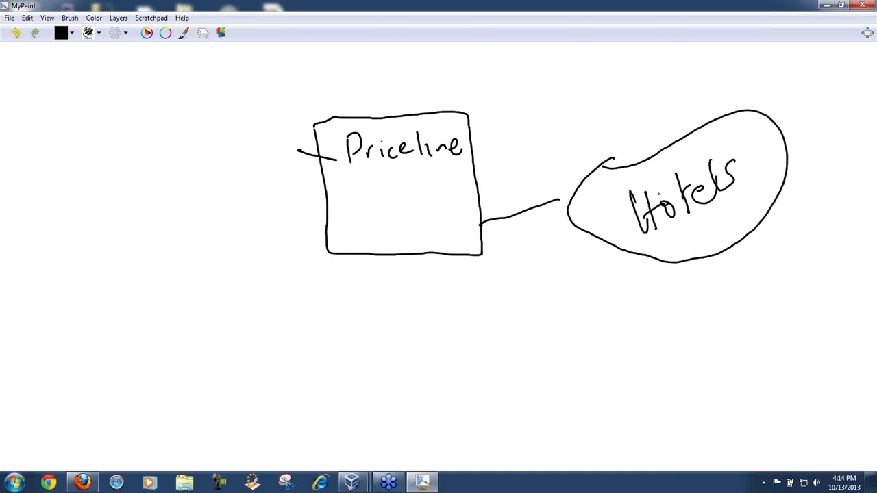
pyautogui.moveTo(290, 150); pyautogui.dragTo(294, 159)
# Step: Draw a line down from Priceline to an ellipse labelled 'Cruise'
pyautogui.moveTo(428, 241)
pyautogui.mouseDown()
pyautogui.moveTo(477, 384)
pyautogui.moveTo(584, 292)
pyautogui.moveTo(450, 304)
pyautogui.mouseUp()
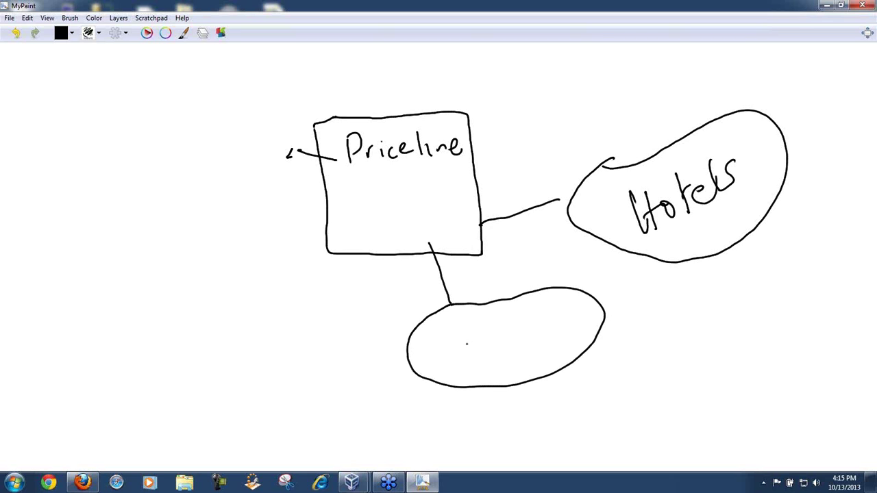
pyautogui.moveTo(482, 332)
pyautogui.mouseDown()
pyautogui.moveTo(483, 354)
pyautogui.moveTo(500, 335)
pyautogui.moveTo(517, 348)
pyautogui.moveTo(525, 335)
pyautogui.mouseUp()
pyautogui.moveTo(532, 326); pyautogui.dragTo(531, 345)
pyautogui.moveTo(547, 326); pyautogui.dragTo(538, 347)
pyautogui.moveTo(549, 339); pyautogui.dragTo(558, 345)
# Step: Draw a connector down-left to a shape labelled 'Rental Car'
pyautogui.moveTo(370, 253)
pyautogui.mouseDown()
pyautogui.moveTo(309, 328)
pyautogui.moveTo(223, 319)
pyautogui.moveTo(214, 394)
pyautogui.moveTo(235, 355)
pyautogui.moveTo(218, 367)
pyautogui.mouseUp()
pyautogui.moveTo(215, 337)
pyautogui.mouseDown()
pyautogui.moveTo(233, 364)
pyautogui.moveTo(259, 358)
pyautogui.mouseUp()
pyautogui.moveTo(266, 335)
pyautogui.mouseDown()
pyautogui.moveTo(267, 361)
pyautogui.moveTo(274, 357)
pyautogui.mouseUp()
pyautogui.moveTo(281, 329)
pyautogui.mouseDown()
pyautogui.moveTo(282, 360)
pyautogui.moveTo(254, 375)
pyautogui.moveTo(269, 374)
pyautogui.mouseUp()
pyautogui.moveTo(269, 374); pyautogui.dragTo(293, 368)
pyautogui.moveTo(304, 331); pyautogui.dragTo(324, 392)
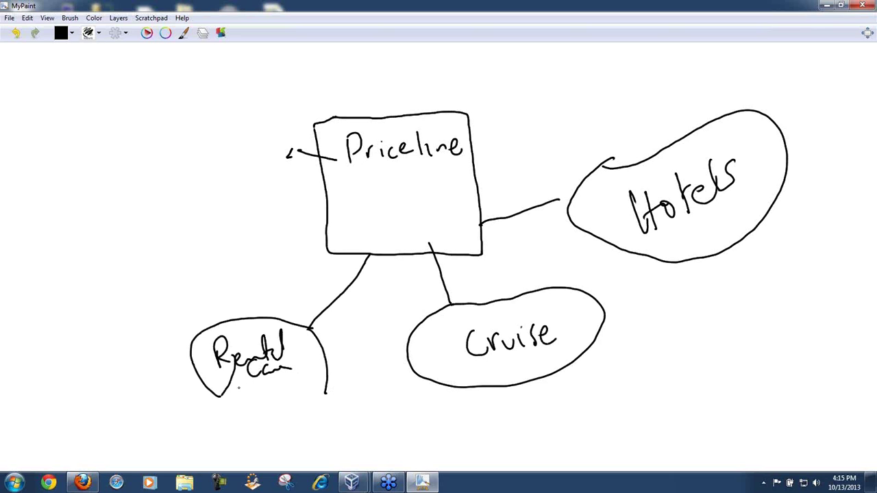
# Step: Add arrowheads and envelope symbols on the Rental Car, Cruise and Hotels connectors
pyautogui.moveTo(355, 266)
pyautogui.mouseDown()
pyautogui.moveTo(370, 256)
pyautogui.moveTo(374, 268)
pyautogui.mouseUp()
pyautogui.moveTo(304, 316)
pyautogui.mouseDown()
pyautogui.moveTo(310, 329)
pyautogui.moveTo(340, 321)
pyautogui.moveTo(326, 291)
pyautogui.moveTo(368, 287)
pyautogui.moveTo(346, 327)
pyautogui.moveTo(317, 308)
pyautogui.moveTo(330, 304)
pyautogui.moveTo(341, 281)
pyautogui.mouseUp()
pyautogui.moveTo(443, 305)
pyautogui.mouseDown()
pyautogui.moveTo(455, 305)
pyautogui.moveTo(457, 294)
pyautogui.mouseUp()
pyautogui.moveTo(423, 261)
pyautogui.mouseDown()
pyautogui.moveTo(431, 245)
pyautogui.moveTo(463, 266)
pyautogui.moveTo(408, 297)
pyautogui.moveTo(463, 268)
pyautogui.mouseUp()
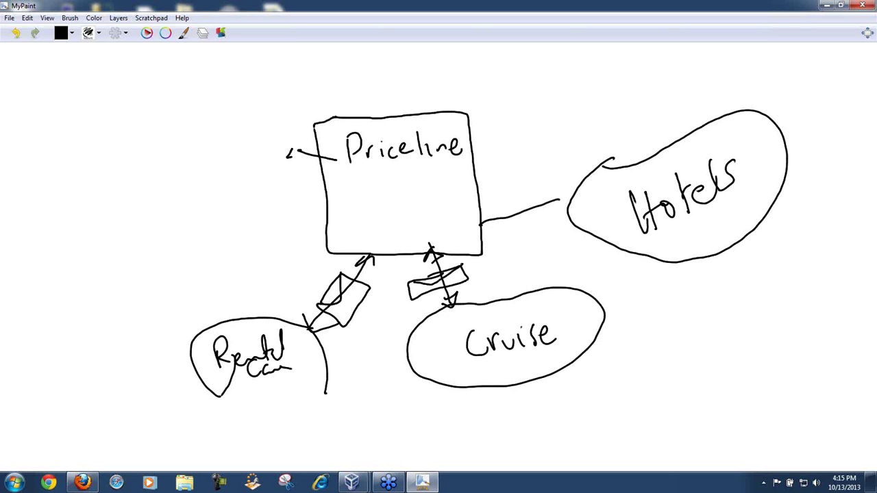
pyautogui.moveTo(478, 219)
pyautogui.mouseDown()
pyautogui.moveTo(503, 234)
pyautogui.moveTo(542, 203)
pyautogui.moveTo(498, 212)
pyautogui.moveTo(579, 194)
pyautogui.mouseUp()
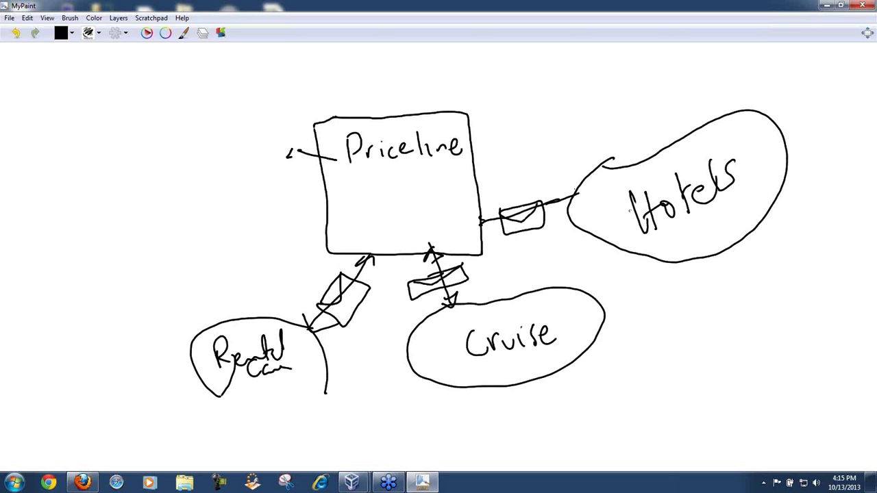
# Step: Draw four small boxes around the Hotels label inside the oval, each with a tiny handwritten label
pyautogui.moveTo(613, 182)
pyautogui.mouseDown()
pyautogui.moveTo(608, 217)
pyautogui.moveTo(616, 184)
pyautogui.mouseUp()
pyautogui.moveTo(654, 241)
pyautogui.mouseDown()
pyautogui.moveTo(695, 255)
pyautogui.moveTo(663, 235)
pyautogui.mouseUp()
pyautogui.moveTo(725, 207)
pyautogui.mouseDown()
pyautogui.moveTo(769, 195)
pyautogui.moveTo(727, 198)
pyautogui.mouseUp()
pyautogui.moveTo(737, 122)
pyautogui.mouseDown()
pyautogui.moveTo(738, 140)
pyautogui.moveTo(734, 111)
pyautogui.mouseUp()
pyautogui.moveTo(593, 204)
pyautogui.mouseDown()
pyautogui.moveTo(629, 171)
pyautogui.moveTo(631, 180)
pyautogui.mouseUp()
pyautogui.moveTo(656, 245); pyautogui.dragTo(700, 248)
pyautogui.moveTo(740, 188)
pyautogui.mouseDown()
pyautogui.moveTo(749, 197)
pyautogui.moveTo(766, 182)
pyautogui.moveTo(780, 193)
pyautogui.mouseUp()
pyautogui.moveTo(720, 118)
pyautogui.mouseDown()
pyautogui.moveTo(726, 140)
pyautogui.moveTo(774, 125)
pyautogui.mouseUp()
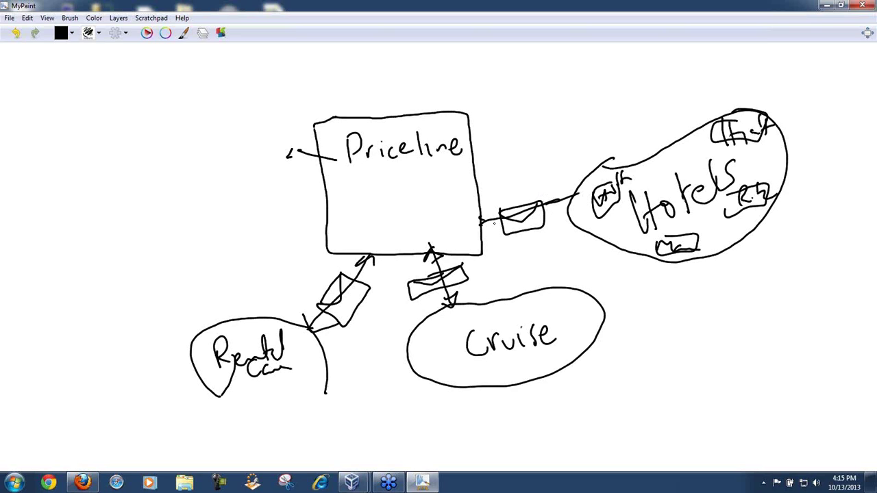
# Step: Sketch a computer monitor left of Priceline, a rounded panel around Priceline, and a linked 'GUI' label
pyautogui.moveTo(287, 130)
pyautogui.mouseDown()
pyautogui.moveTo(266, 163)
pyautogui.moveTo(300, 123)
pyautogui.moveTo(260, 176)
pyautogui.moveTo(310, 170)
pyautogui.mouseUp()
pyautogui.moveTo(258, 182); pyautogui.dragTo(293, 173)
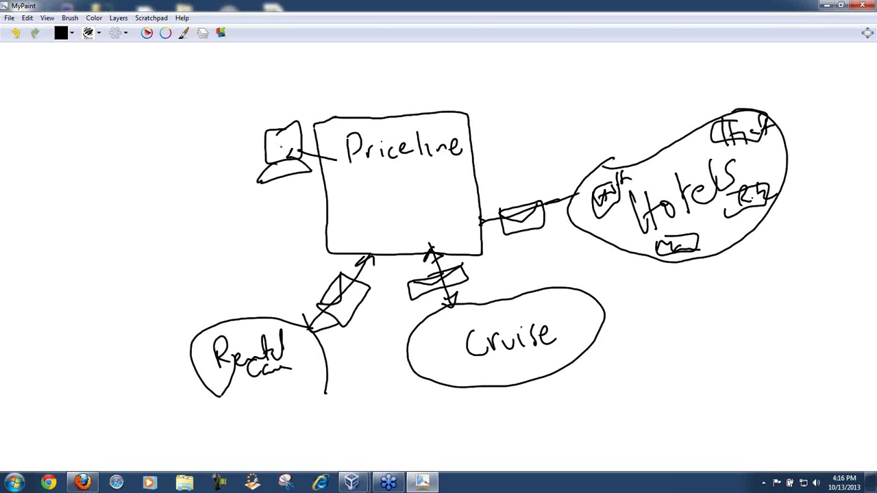
pyautogui.moveTo(339, 128)
pyautogui.mouseDown()
pyautogui.moveTo(446, 129)
pyautogui.moveTo(384, 202)
pyautogui.moveTo(339, 140)
pyautogui.moveTo(339, 125)
pyautogui.moveTo(354, 122)
pyautogui.moveTo(299, 86)
pyautogui.moveTo(286, 107)
pyautogui.moveTo(293, 98)
pyautogui.mouseUp()
pyautogui.moveTo(294, 89); pyautogui.dragTo(315, 105)
pyautogui.moveTo(355, 130)
pyautogui.mouseDown()
pyautogui.moveTo(343, 105)
pyautogui.moveTo(306, 92)
pyautogui.moveTo(274, 137)
pyautogui.moveTo(297, 132)
pyautogui.moveTo(274, 158)
pyautogui.moveTo(274, 137)
pyautogui.moveTo(289, 145)
pyautogui.mouseUp()
pyautogui.moveTo(291, 141)
pyautogui.mouseDown()
pyautogui.moveTo(303, 146)
pyautogui.moveTo(289, 150)
pyautogui.mouseUp()
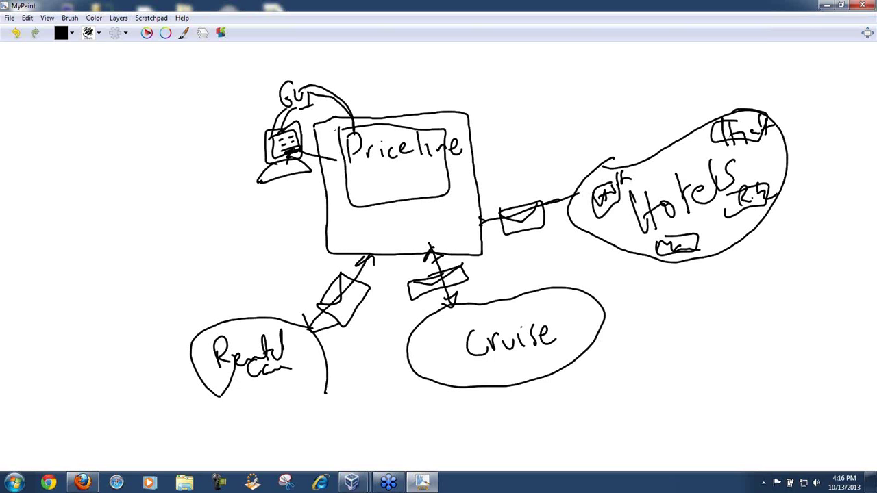
# Step: Draw a linked airline oval left of Priceline holding small labelled ovals, and box the 'GUI' label
pyautogui.moveTo(351, 177); pyautogui.dragTo(182, 241)
pyautogui.moveTo(160, 180)
pyautogui.mouseDown()
pyautogui.moveTo(79, 215)
pyautogui.moveTo(170, 306)
pyautogui.moveTo(118, 204)
pyautogui.moveTo(117, 250)
pyautogui.moveTo(145, 233)
pyautogui.mouseUp()
pyautogui.moveTo(145, 233)
pyautogui.mouseDown()
pyautogui.moveTo(160, 240)
pyautogui.moveTo(177, 210)
pyautogui.moveTo(194, 225)
pyautogui.mouseUp()
pyautogui.click(182, 227)
pyautogui.moveTo(134, 269)
pyautogui.mouseDown()
pyautogui.moveTo(111, 284)
pyautogui.moveTo(130, 260)
pyautogui.moveTo(120, 295)
pyautogui.moveTo(141, 274)
pyautogui.mouseUp()
pyautogui.moveTo(175, 268)
pyautogui.mouseDown()
pyautogui.moveTo(166, 295)
pyautogui.moveTo(179, 266)
pyautogui.mouseUp()
pyautogui.moveTo(198, 277); pyautogui.dragTo(203, 268)
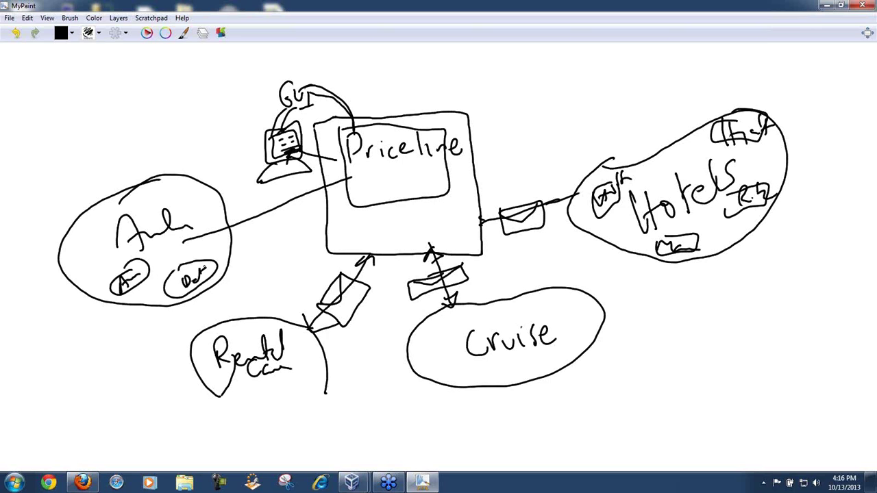
pyautogui.moveTo(161, 189)
pyautogui.mouseDown()
pyautogui.moveTo(169, 180)
pyautogui.moveTo(172, 196)
pyautogui.moveTo(199, 181)
pyautogui.mouseUp()
pyautogui.moveTo(77, 241); pyautogui.dragTo(104, 232)
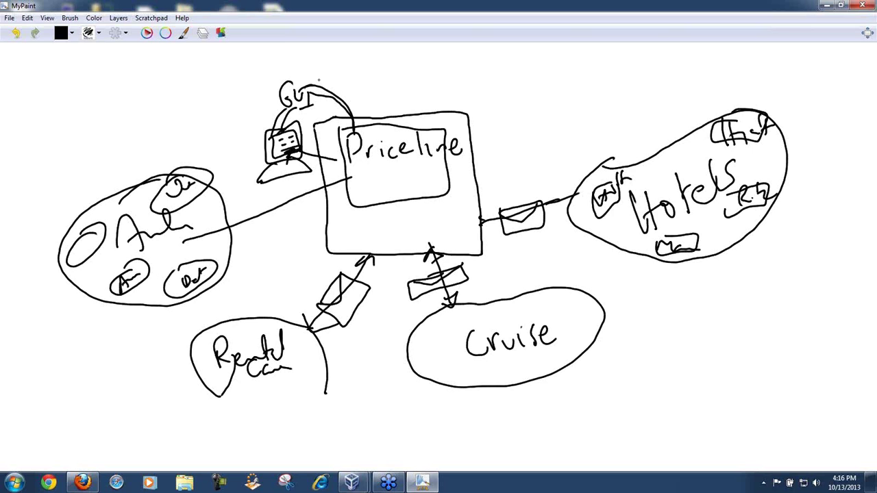
pyautogui.moveTo(323, 67)
pyautogui.mouseDown()
pyautogui.moveTo(276, 104)
pyautogui.moveTo(339, 65)
pyautogui.moveTo(306, 67)
pyautogui.mouseUp()
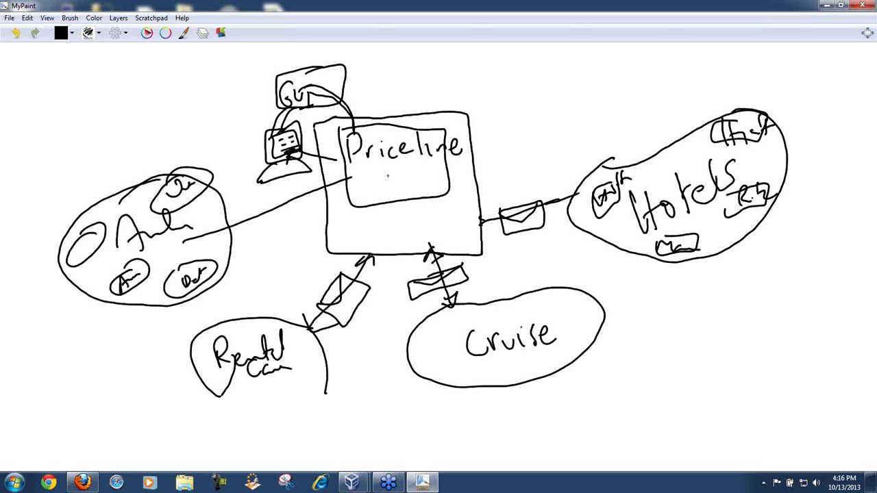
# Step: Draw arrowed lines from the Priceline panel to the airline oval, Hotels, Cruise and Rental Car, and underline 'Priceline'
pyautogui.moveTo(389, 189)
pyautogui.mouseDown()
pyautogui.moveTo(286, 197)
pyautogui.moveTo(277, 212)
pyautogui.moveTo(305, 196)
pyautogui.moveTo(388, 200)
pyautogui.moveTo(363, 272)
pyautogui.moveTo(370, 269)
pyautogui.moveTo(358, 266)
pyautogui.moveTo(438, 260)
pyautogui.mouseUp()
pyautogui.moveTo(426, 185)
pyautogui.mouseDown()
pyautogui.moveTo(538, 209)
pyautogui.moveTo(530, 220)
pyautogui.mouseUp()
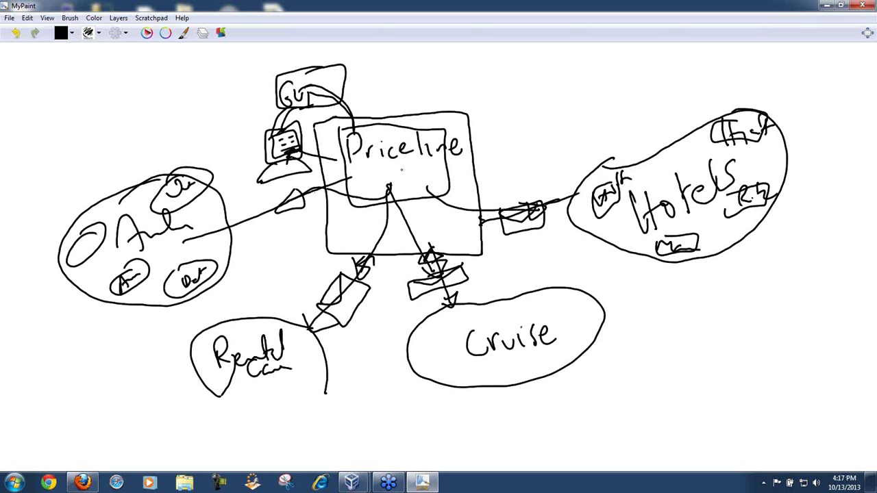
pyautogui.moveTo(362, 165); pyautogui.dragTo(469, 166)
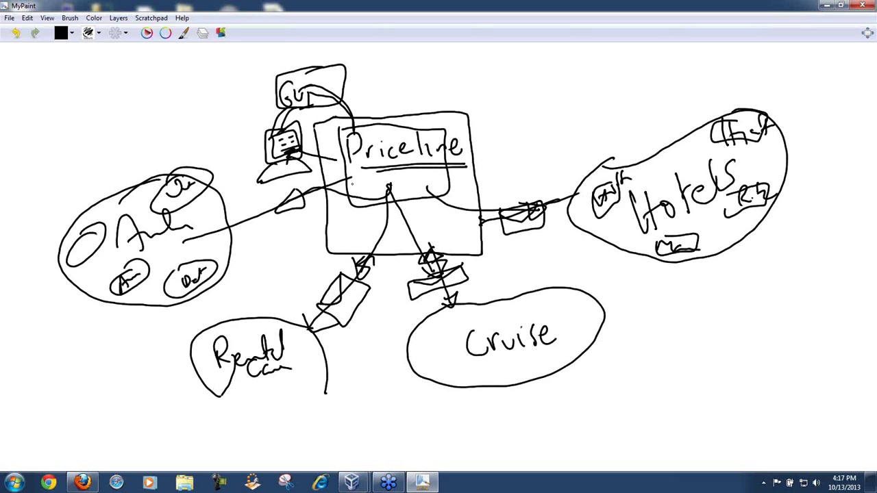
pyautogui.moveTo(351, 181); pyautogui.dragTo(303, 205)
pyautogui.moveTo(232, 238); pyautogui.dragTo(303, 212)
pyautogui.moveTo(386, 194)
pyautogui.mouseDown()
pyautogui.moveTo(354, 296)
pyautogui.moveTo(429, 248)
pyautogui.moveTo(471, 304)
pyautogui.mouseUp()
# Step: Retrace the Cruise and Hotels connectors, draw an envelope in the Andr circle, and add a circled API label
pyautogui.moveTo(438, 195)
pyautogui.mouseDown()
pyautogui.moveTo(570, 193)
pyautogui.moveTo(560, 196)
pyautogui.mouseUp()
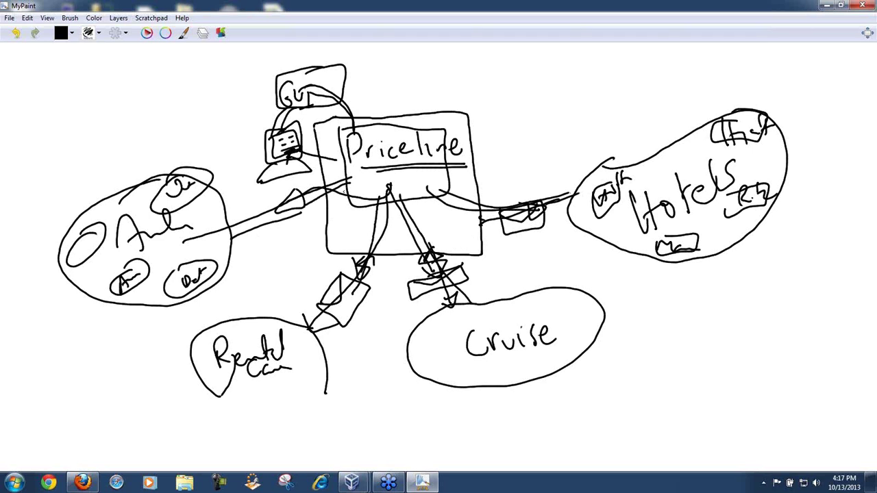
pyautogui.moveTo(209, 223)
pyautogui.mouseDown()
pyautogui.moveTo(175, 268)
pyautogui.moveTo(184, 229)
pyautogui.mouseUp()
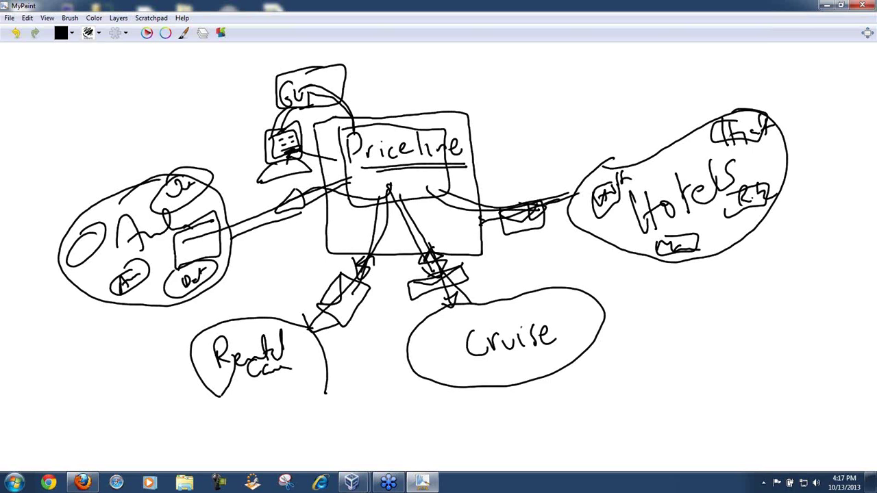
pyautogui.moveTo(266, 236)
pyautogui.mouseDown()
pyautogui.moveTo(262, 274)
pyautogui.moveTo(282, 272)
pyautogui.moveTo(289, 250)
pyautogui.mouseUp()
pyautogui.moveTo(290, 226); pyautogui.dragTo(288, 263)
pyautogui.moveTo(289, 227)
pyautogui.mouseDown()
pyautogui.moveTo(290, 248)
pyautogui.moveTo(323, 248)
pyautogui.mouseUp()
pyautogui.moveTo(283, 206)
pyautogui.mouseDown()
pyautogui.moveTo(301, 200)
pyautogui.moveTo(279, 217)
pyautogui.mouseUp()
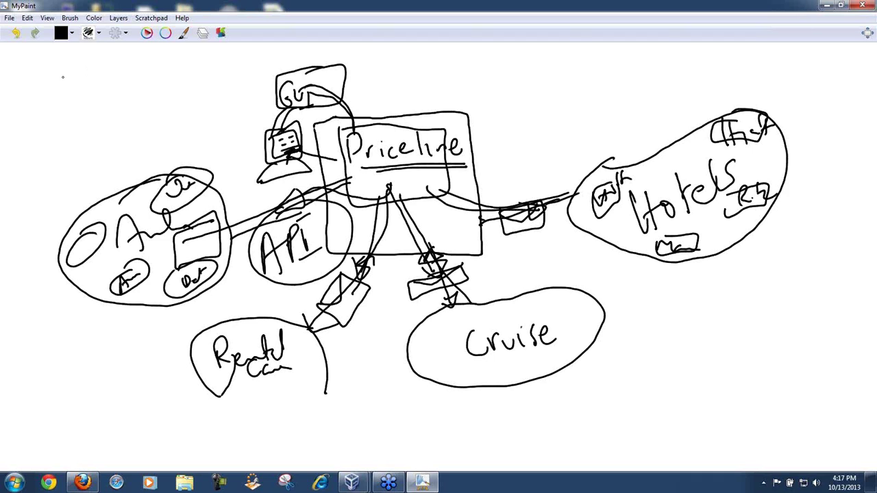
# Step: Write '1) Consumer' and '2) Provider' at the top-left, joined by a double arrow
pyautogui.moveTo(59, 66); pyautogui.dragTo(68, 109)
pyautogui.moveTo(105, 70)
pyautogui.mouseDown()
pyautogui.moveTo(104, 87)
pyautogui.moveTo(198, 66)
pyautogui.mouseUp()
pyautogui.moveTo(54, 139)
pyautogui.mouseDown()
pyautogui.moveTo(71, 159)
pyautogui.moveTo(98, 131)
pyautogui.moveTo(170, 130)
pyautogui.moveTo(186, 118)
pyautogui.mouseUp()
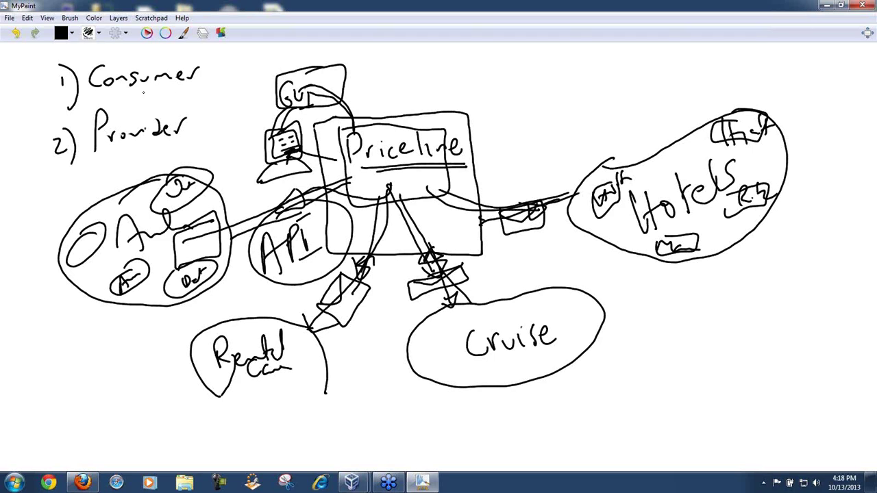
pyautogui.moveTo(139, 90)
pyautogui.mouseDown()
pyautogui.moveTo(147, 116)
pyautogui.moveTo(169, 110)
pyautogui.moveTo(155, 100)
pyautogui.moveTo(165, 91)
pyautogui.moveTo(142, 87)
pyautogui.moveTo(193, 106)
pyautogui.mouseUp()
# Step: Write 'xml' beside the arrow and frame it with a rectangle
pyautogui.moveTo(194, 95)
pyautogui.mouseDown()
pyautogui.moveTo(184, 107)
pyautogui.moveTo(202, 96)
pyautogui.moveTo(213, 104)
pyautogui.mouseUp()
pyautogui.moveTo(215, 94)
pyautogui.mouseDown()
pyautogui.moveTo(227, 106)
pyautogui.moveTo(186, 118)
pyautogui.moveTo(211, 85)
pyautogui.moveTo(202, 118)
pyautogui.moveTo(204, 87)
pyautogui.mouseUp()
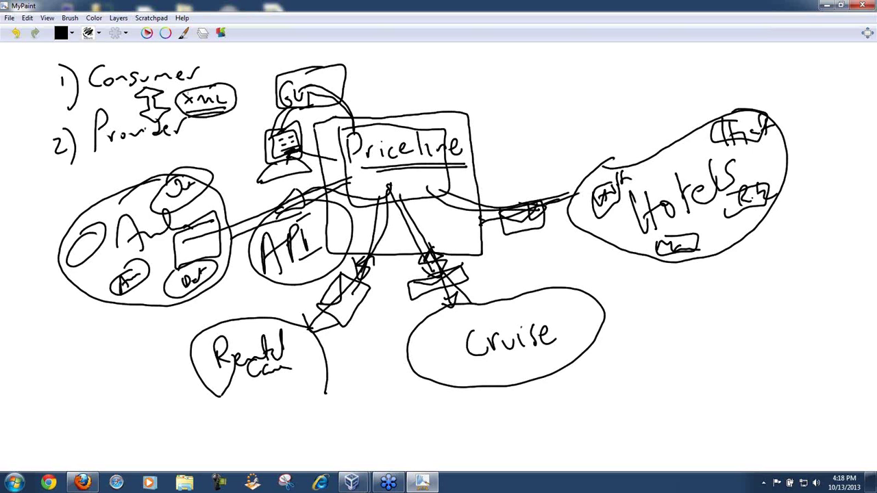
pyautogui.moveTo(167, 87)
pyautogui.mouseDown()
pyautogui.moveTo(253, 86)
pyautogui.moveTo(185, 120)
pyautogui.moveTo(170, 82)
pyautogui.moveTo(218, 88)
pyautogui.moveTo(252, 76)
pyautogui.moveTo(227, 72)
pyautogui.moveTo(228, 63)
pyautogui.mouseUp()
# Step: Write and underline 'Protocol' to the right, then underline Consumer and Provider
pyautogui.moveTo(234, 71); pyautogui.dragTo(257, 70)
pyautogui.moveTo(252, 61); pyautogui.dragTo(263, 61)
pyautogui.moveTo(266, 63); pyautogui.dragTo(272, 69)
pyautogui.moveTo(280, 61)
pyautogui.mouseDown()
pyautogui.moveTo(277, 70)
pyautogui.moveTo(284, 66)
pyautogui.mouseUp()
pyautogui.moveTo(287, 53)
pyautogui.mouseDown()
pyautogui.moveTo(288, 68)
pyautogui.moveTo(237, 77)
pyautogui.moveTo(277, 74)
pyautogui.mouseUp()
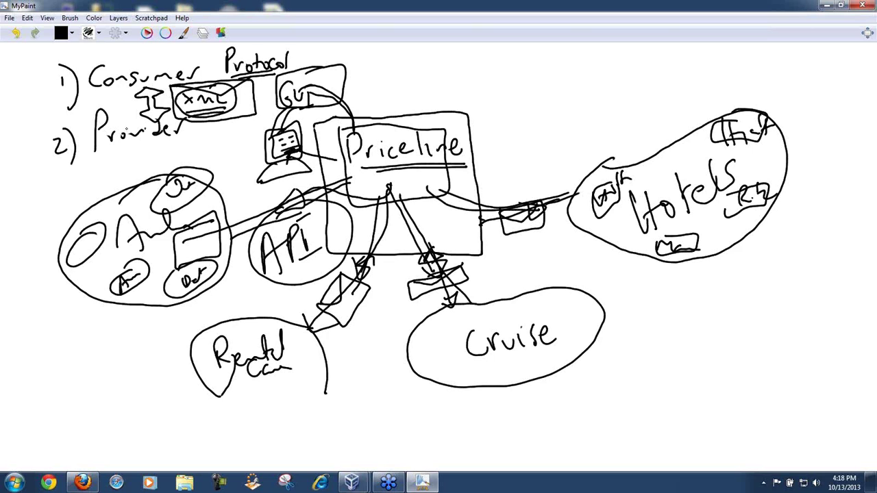
pyautogui.moveTo(95, 94); pyautogui.dragTo(130, 87)
pyautogui.moveTo(100, 153); pyautogui.dragTo(137, 139)
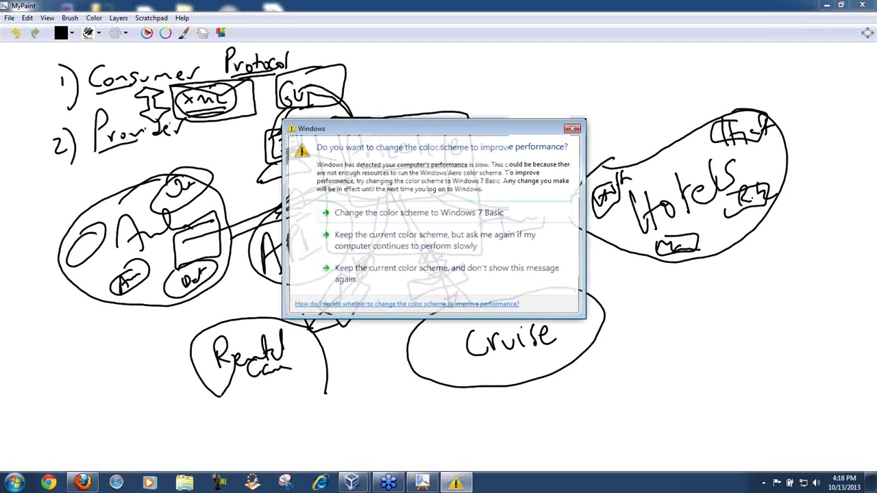
# Step: Keep the current color scheme and stop showing the Windows performance warning
pyautogui.click(345, 279)
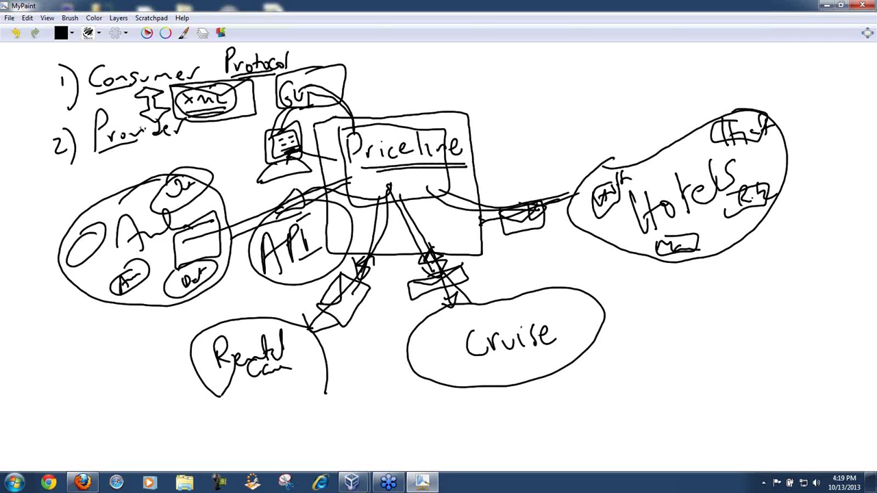
# Step: Draw a double-lined arrow right of Cruise pointing at it, with 'XML' written beneath
pyautogui.moveTo(656, 348); pyautogui.dragTo(722, 357)
pyautogui.moveTo(657, 337); pyautogui.dragTo(703, 340)
pyautogui.moveTo(659, 323)
pyautogui.mouseDown()
pyautogui.moveTo(661, 365)
pyautogui.moveTo(659, 322)
pyautogui.mouseUp()
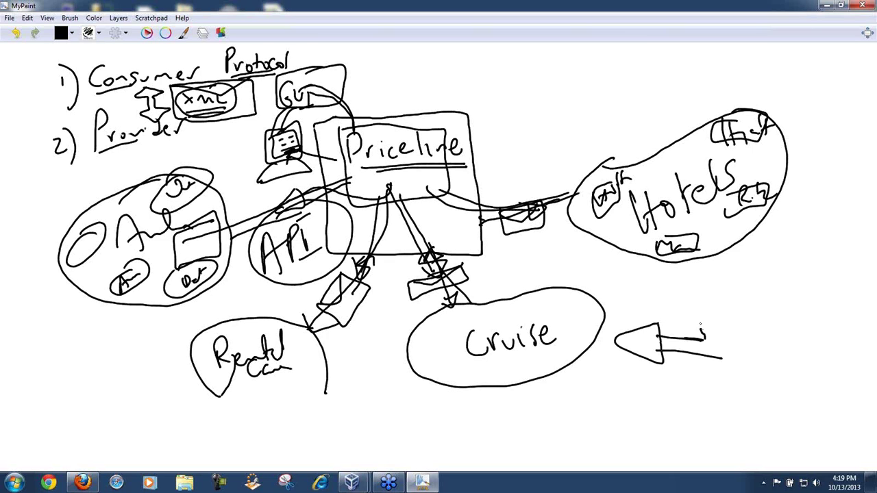
pyautogui.moveTo(605, 378)
pyautogui.mouseDown()
pyautogui.moveTo(639, 409)
pyautogui.moveTo(612, 409)
pyautogui.moveTo(673, 381)
pyautogui.moveTo(682, 395)
pyautogui.mouseUp()
pyautogui.moveTo(686, 381); pyautogui.dragTo(687, 387)
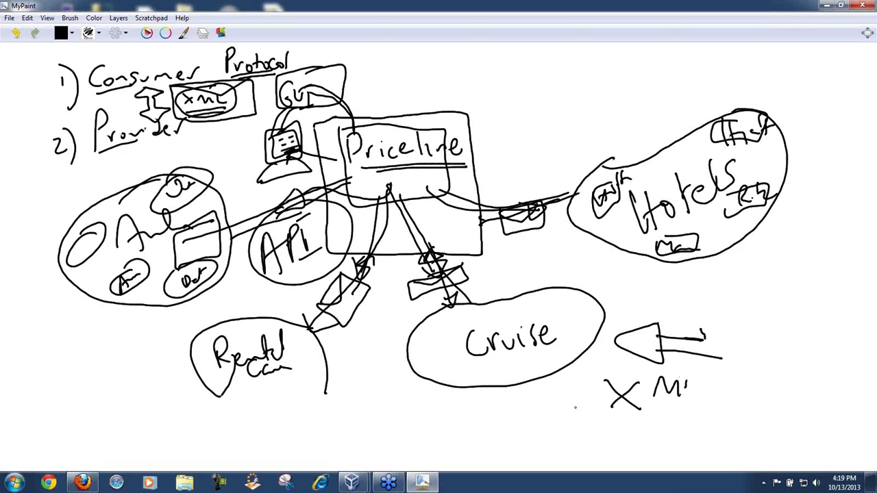
pyautogui.moveTo(687, 388); pyautogui.dragTo(708, 407)
# Step: Start a new blank drawing, discarding the unsaved painting
pyautogui.click(9, 18)
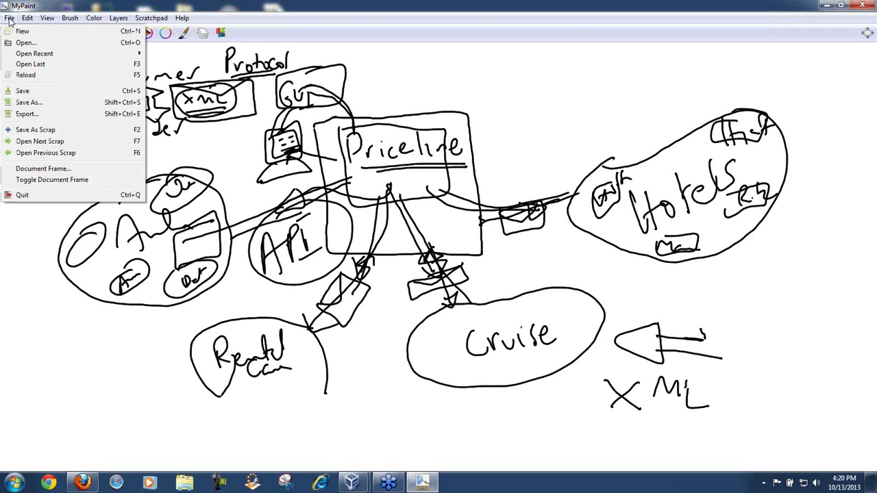
pyautogui.click(18, 32)
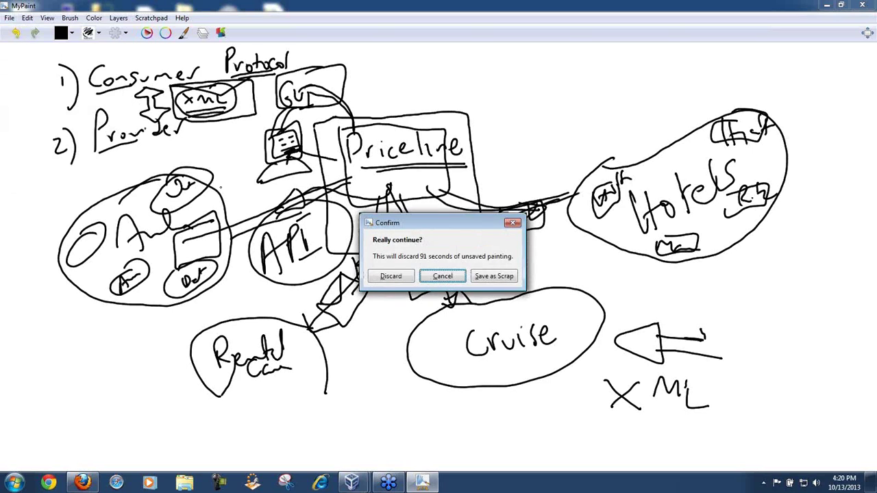
pyautogui.click(390, 276)
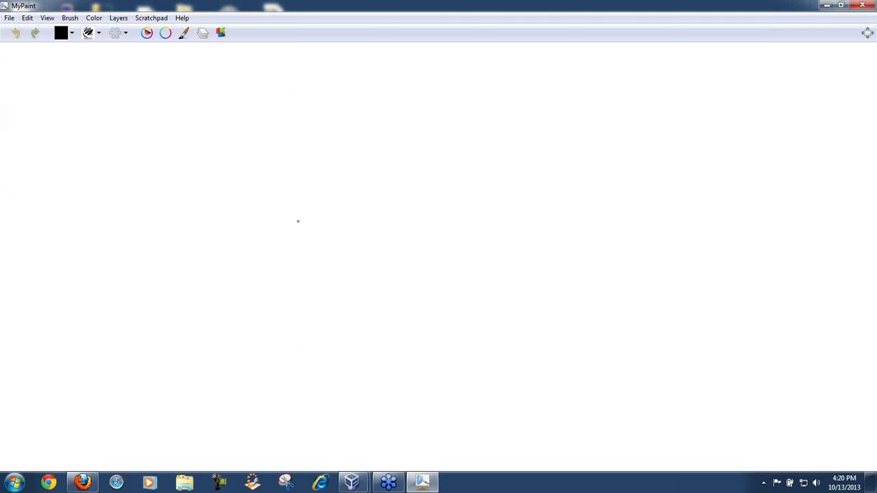
# Step: Sketch a hatted user connected by lines to a box labelled 'Parse'
pyautogui.moveTo(114, 275)
pyautogui.mouseDown()
pyautogui.moveTo(158, 194)
pyautogui.moveTo(210, 171)
pyautogui.mouseUp()
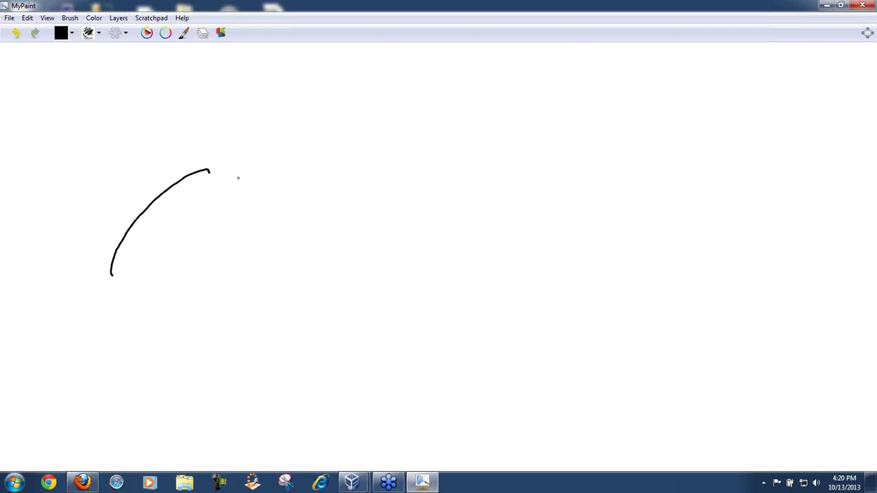
pyautogui.moveTo(207, 206); pyautogui.dragTo(209, 178)
pyautogui.moveTo(208, 222)
pyautogui.mouseDown()
pyautogui.moveTo(314, 217)
pyautogui.moveTo(313, 184)
pyautogui.mouseUp()
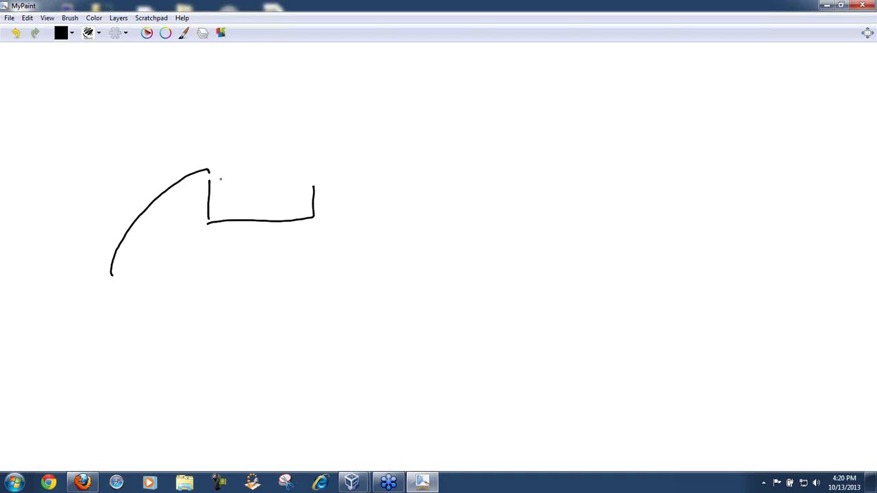
pyautogui.moveTo(213, 176)
pyautogui.mouseDown()
pyautogui.moveTo(316, 179)
pyautogui.moveTo(319, 196)
pyautogui.mouseUp()
pyautogui.moveTo(119, 278)
pyautogui.mouseDown()
pyautogui.moveTo(88, 279)
pyautogui.moveTo(131, 274)
pyautogui.moveTo(108, 283)
pyautogui.moveTo(78, 327)
pyautogui.mouseUp()
pyautogui.moveTo(132, 297); pyautogui.dragTo(74, 334)
pyautogui.moveTo(118, 274)
pyautogui.mouseDown()
pyautogui.moveTo(135, 225)
pyautogui.moveTo(191, 176)
pyautogui.moveTo(222, 169)
pyautogui.moveTo(238, 179)
pyautogui.moveTo(231, 209)
pyautogui.moveTo(232, 200)
pyautogui.moveTo(270, 196)
pyautogui.moveTo(263, 207)
pyautogui.mouseUp()
pyautogui.moveTo(275, 203)
pyautogui.mouseDown()
pyautogui.moveTo(487, 190)
pyautogui.moveTo(622, 199)
pyautogui.mouseUp()
# Step: Draw a second box on the right, with arrowheads at both boxes
pyautogui.moveTo(694, 156)
pyautogui.mouseDown()
pyautogui.moveTo(620, 199)
pyautogui.moveTo(751, 219)
pyautogui.mouseUp()
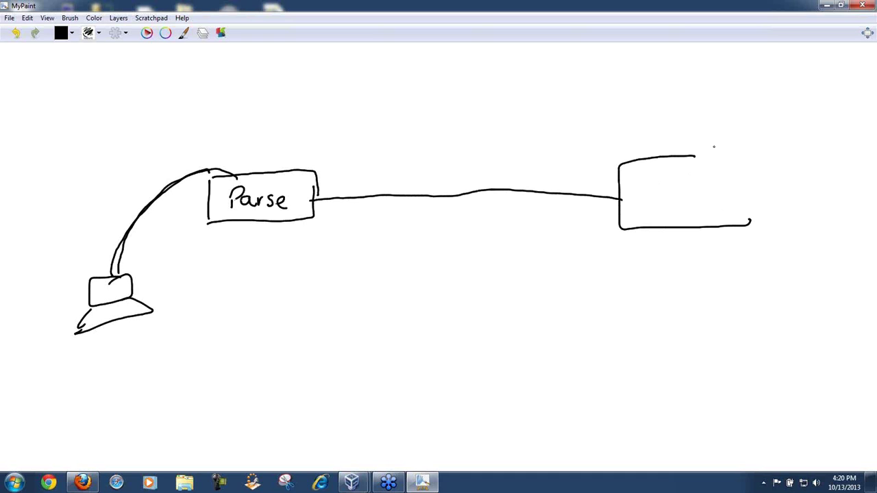
pyautogui.moveTo(687, 160)
pyautogui.mouseDown()
pyautogui.moveTo(747, 177)
pyautogui.moveTo(747, 229)
pyautogui.mouseUp()
pyautogui.moveTo(332, 183)
pyautogui.mouseDown()
pyautogui.moveTo(328, 193)
pyautogui.moveTo(346, 214)
pyautogui.mouseUp()
pyautogui.moveTo(595, 183)
pyautogui.mouseDown()
pyautogui.moveTo(607, 206)
pyautogui.moveTo(582, 223)
pyautogui.mouseUp()
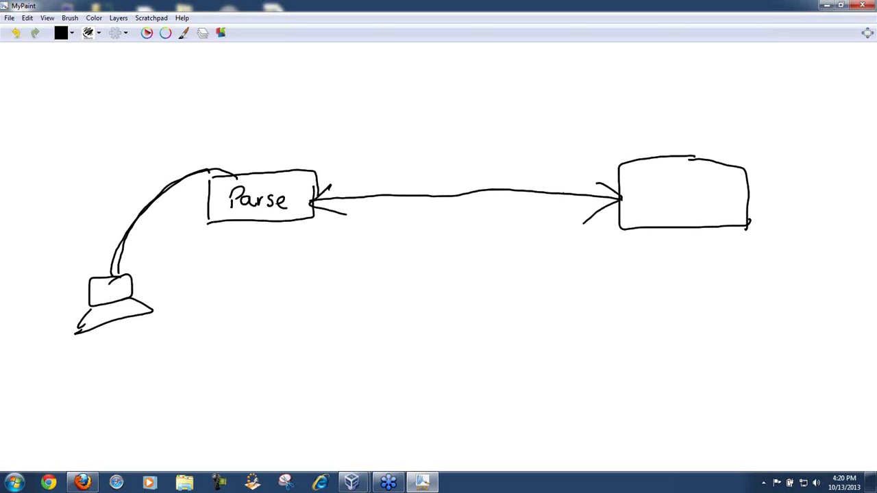
# Step: Write 'API' on the connecting line, circle it, and draw an arrow down
pyautogui.moveTo(446, 211)
pyautogui.mouseDown()
pyautogui.moveTo(458, 224)
pyautogui.moveTo(485, 224)
pyautogui.mouseUp()
pyautogui.moveTo(431, 241)
pyautogui.mouseDown()
pyautogui.moveTo(515, 184)
pyautogui.moveTo(452, 253)
pyautogui.moveTo(457, 302)
pyautogui.mouseUp()
pyautogui.moveTo(448, 298)
pyautogui.mouseDown()
pyautogui.moveTo(469, 294)
pyautogui.moveTo(446, 303)
pyautogui.mouseUp()
pyautogui.moveTo(420, 318)
pyautogui.mouseDown()
pyautogui.moveTo(421, 339)
pyautogui.moveTo(449, 316)
pyautogui.moveTo(458, 349)
pyautogui.mouseUp()
# Step: Write an underlined 'WS' with two branches, labelling the left branch 'Soap'
pyautogui.moveTo(409, 357); pyautogui.dragTo(478, 352)
pyautogui.moveTo(411, 363)
pyautogui.mouseDown()
pyautogui.moveTo(478, 356)
pyautogui.moveTo(414, 401)
pyautogui.mouseUp()
pyautogui.moveTo(445, 358); pyautogui.dragTo(638, 403)
pyautogui.moveTo(362, 404)
pyautogui.mouseDown()
pyautogui.moveTo(347, 425)
pyautogui.moveTo(386, 422)
pyautogui.moveTo(394, 441)
pyautogui.mouseUp()
pyautogui.moveTo(393, 416)
pyautogui.mouseDown()
pyautogui.moveTo(398, 424)
pyautogui.moveTo(359, 421)
pyautogui.mouseUp()
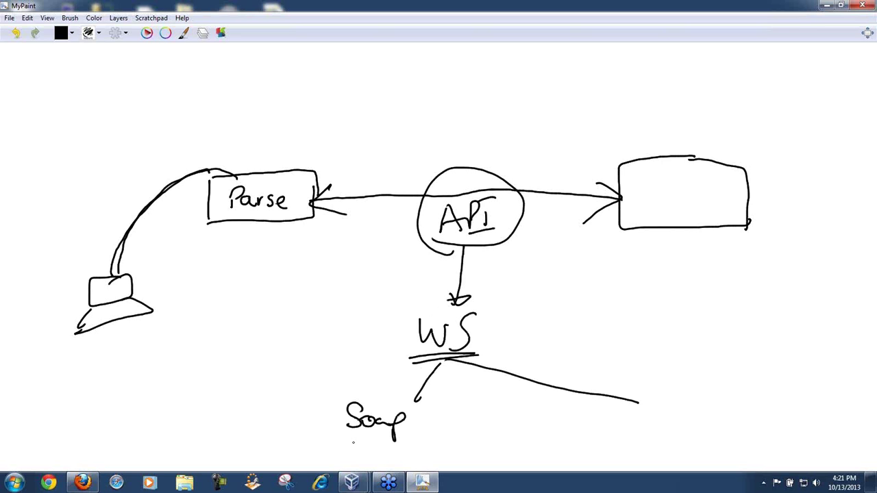
# Step: Write 'Simple' below Soap, and 'Rest' marked with an x at the right branch
pyautogui.moveTo(361, 437)
pyautogui.mouseDown()
pyautogui.moveTo(348, 456)
pyautogui.moveTo(370, 456)
pyautogui.mouseUp()
pyautogui.moveTo(373, 456)
pyautogui.mouseDown()
pyautogui.moveTo(378, 448)
pyautogui.moveTo(390, 455)
pyautogui.mouseUp()
pyautogui.moveTo(389, 453)
pyautogui.mouseDown()
pyautogui.moveTo(390, 470)
pyautogui.moveTo(409, 437)
pyautogui.moveTo(418, 449)
pyautogui.mouseUp()
pyautogui.moveTo(607, 407); pyautogui.dragTo(607, 424)
pyautogui.moveTo(608, 392)
pyautogui.mouseDown()
pyautogui.moveTo(620, 420)
pyautogui.moveTo(654, 424)
pyautogui.mouseUp()
pyautogui.moveTo(667, 385)
pyautogui.mouseDown()
pyautogui.moveTo(667, 419)
pyautogui.moveTo(688, 393)
pyautogui.mouseUp()
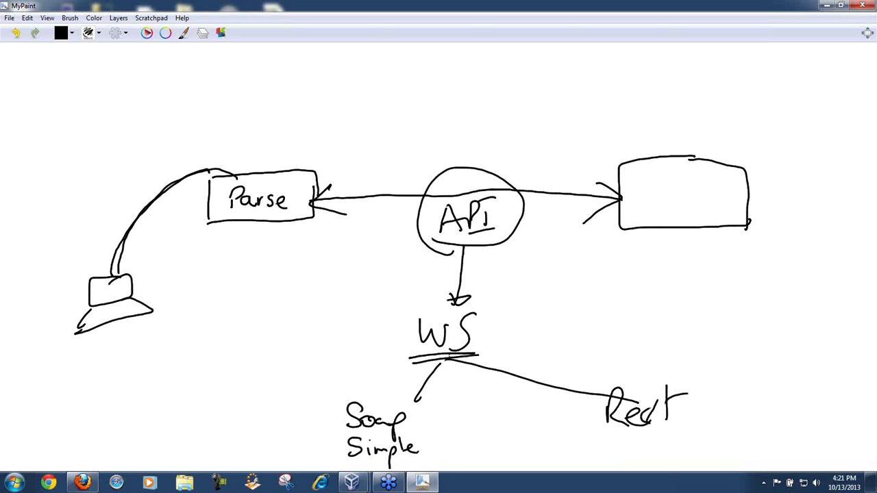
pyautogui.moveTo(712, 394); pyautogui.dragTo(696, 424)
pyautogui.moveTo(692, 402); pyautogui.dragTo(724, 418)
# Step: Box 'Soap Simple', then write 'Provider' under the right box and 'Consumer' under Parse
pyautogui.moveTo(399, 389)
pyautogui.mouseDown()
pyautogui.moveTo(331, 411)
pyautogui.moveTo(438, 455)
pyautogui.moveTo(395, 390)
pyautogui.mouseUp()
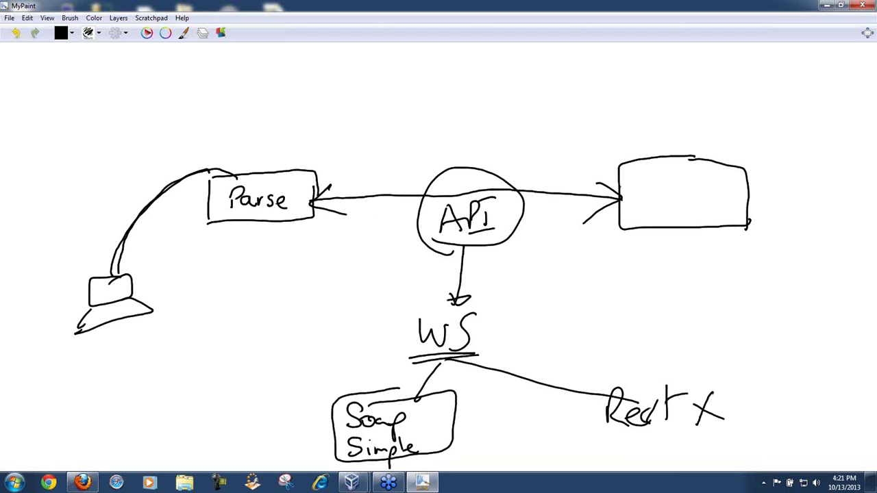
pyautogui.moveTo(670, 249)
pyautogui.mouseDown()
pyautogui.moveTo(672, 278)
pyautogui.moveTo(678, 264)
pyautogui.moveTo(695, 264)
pyautogui.mouseUp()
pyautogui.moveTo(704, 263)
pyautogui.mouseDown()
pyautogui.moveTo(703, 271)
pyautogui.moveTo(726, 273)
pyautogui.mouseUp()
pyautogui.moveTo(732, 255); pyautogui.dragTo(739, 264)
pyautogui.moveTo(742, 259)
pyautogui.mouseDown()
pyautogui.moveTo(753, 270)
pyautogui.moveTo(773, 260)
pyautogui.mouseUp()
pyautogui.moveTo(238, 253)
pyautogui.mouseDown()
pyautogui.moveTo(249, 269)
pyautogui.moveTo(323, 255)
pyautogui.mouseUp()
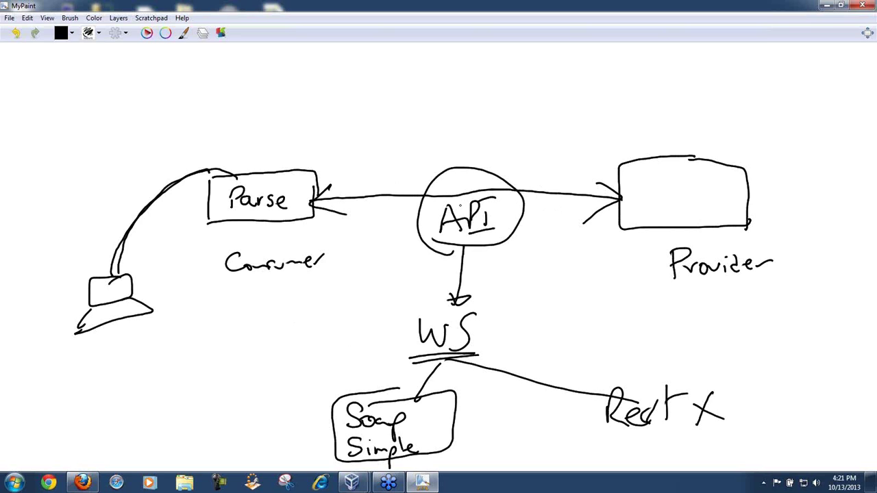
# Step: Circle WS, add an underlined, check-marked 'XML' beside it, and write 'XSLT' and 'schema' below
pyautogui.moveTo(465, 299)
pyautogui.mouseDown()
pyautogui.moveTo(444, 307)
pyautogui.moveTo(500, 342)
pyautogui.moveTo(459, 298)
pyautogui.mouseUp()
pyautogui.moveTo(512, 315); pyautogui.dragTo(528, 332)
pyautogui.moveTo(527, 315)
pyautogui.mouseDown()
pyautogui.moveTo(515, 331)
pyautogui.moveTo(548, 320)
pyautogui.moveTo(553, 330)
pyautogui.mouseUp()
pyautogui.moveTo(562, 311)
pyautogui.mouseDown()
pyautogui.moveTo(560, 327)
pyautogui.moveTo(572, 326)
pyautogui.mouseUp()
pyautogui.moveTo(509, 350); pyautogui.dragTo(579, 337)
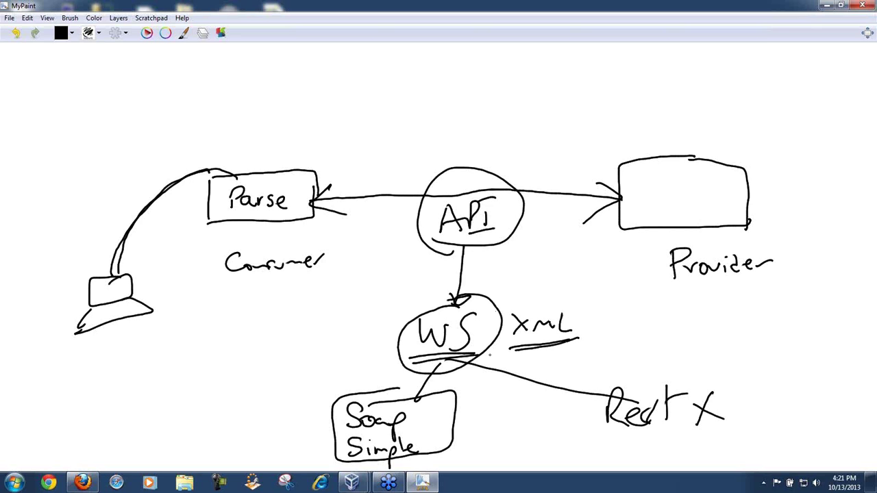
pyautogui.moveTo(580, 302)
pyautogui.mouseDown()
pyautogui.moveTo(587, 314)
pyautogui.moveTo(619, 278)
pyautogui.mouseUp()
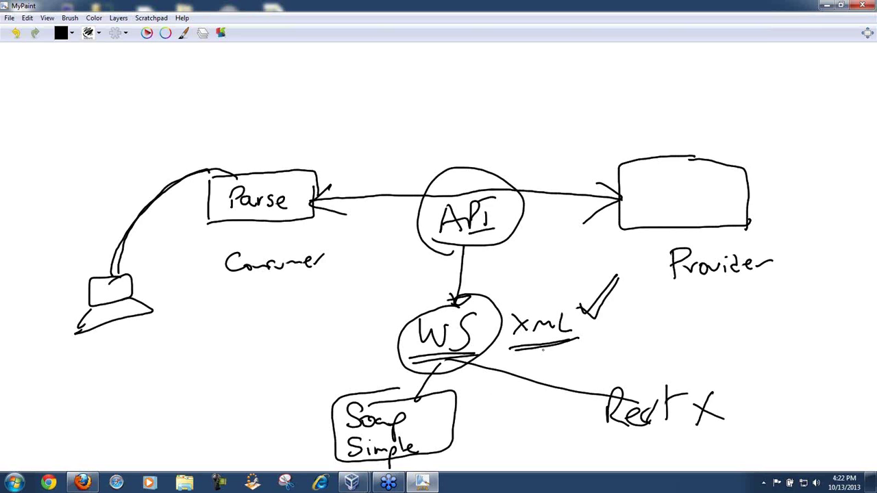
pyautogui.moveTo(536, 361)
pyautogui.mouseDown()
pyautogui.moveTo(548, 373)
pyautogui.moveTo(594, 349)
pyautogui.mouseUp()
pyautogui.moveTo(546, 379)
pyautogui.mouseDown()
pyautogui.moveTo(541, 390)
pyautogui.moveTo(565, 377)
pyautogui.moveTo(605, 378)
pyautogui.mouseUp()
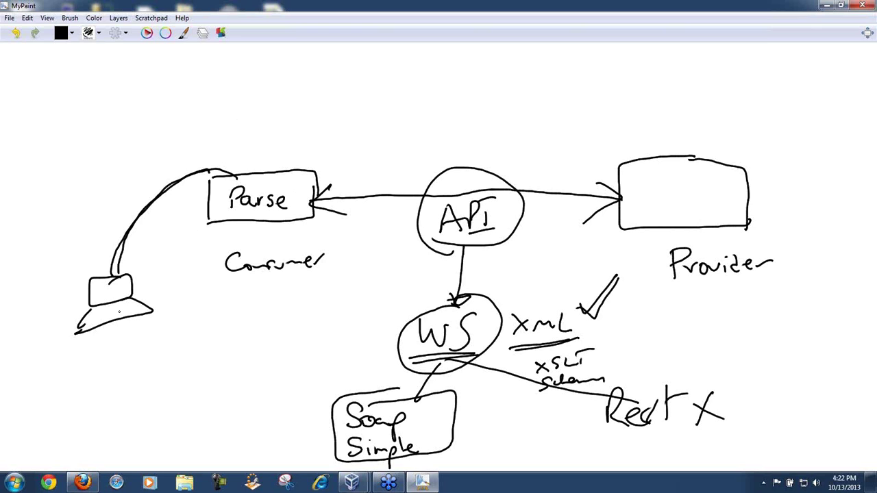
# Step: Draw a face under the hat and handwrite '<Number of Pages> 3' at the top-left
pyautogui.moveTo(116, 341)
pyautogui.mouseDown()
pyautogui.moveTo(147, 384)
pyautogui.moveTo(127, 329)
pyautogui.moveTo(113, 339)
pyautogui.mouseUp()
pyautogui.moveTo(127, 348)
pyautogui.mouseDown()
pyautogui.moveTo(119, 355)
pyautogui.moveTo(146, 338)
pyautogui.moveTo(154, 357)
pyautogui.moveTo(150, 346)
pyautogui.mouseUp()
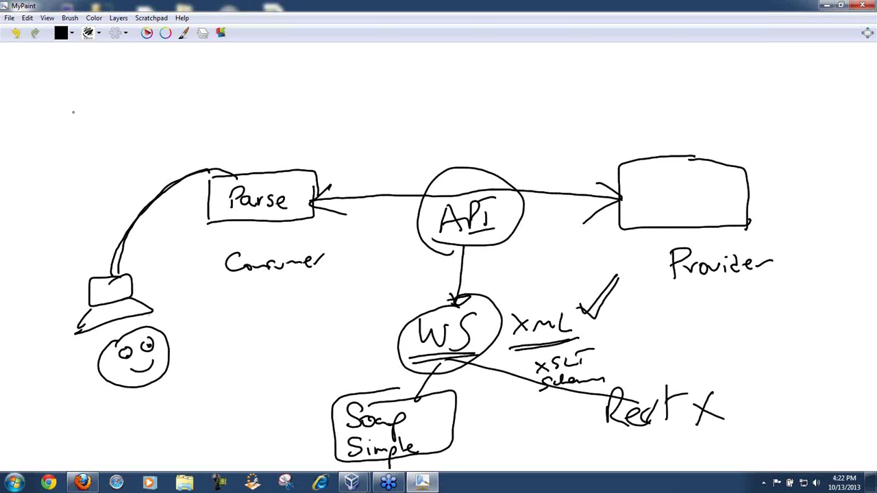
pyautogui.moveTo(77, 112)
pyautogui.mouseDown()
pyautogui.moveTo(90, 126)
pyautogui.moveTo(104, 115)
pyautogui.moveTo(126, 117)
pyautogui.mouseUp()
pyautogui.moveTo(161, 132)
pyautogui.mouseDown()
pyautogui.moveTo(176, 132)
pyautogui.moveTo(167, 140)
pyautogui.moveTo(174, 146)
pyautogui.moveTo(161, 151)
pyautogui.mouseUp()
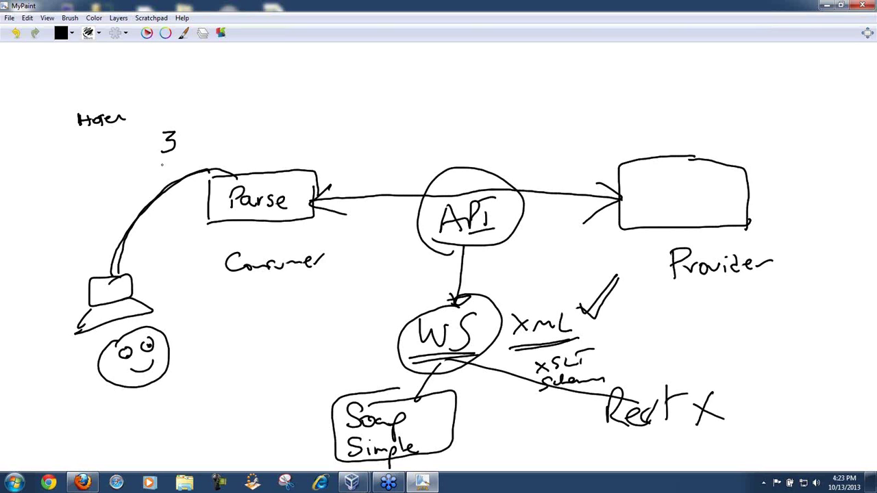
pyautogui.moveTo(140, 133)
pyautogui.mouseDown()
pyautogui.moveTo(155, 143)
pyautogui.moveTo(136, 156)
pyautogui.mouseUp()
pyautogui.moveTo(89, 135)
pyautogui.mouseDown()
pyautogui.moveTo(74, 149)
pyautogui.moveTo(86, 160)
pyautogui.moveTo(102, 139)
pyautogui.moveTo(133, 145)
pyautogui.mouseUp()
pyautogui.moveTo(133, 146)
pyautogui.mouseDown()
pyautogui.moveTo(139, 140)
pyautogui.moveTo(110, 173)
pyautogui.moveTo(126, 148)
pyautogui.moveTo(134, 166)
pyautogui.moveTo(144, 150)
pyautogui.mouseUp()
# Step: Write the closing '</Number>' tag, underline the 3, and mark 'Hotel' as a tag above
pyautogui.moveTo(206, 126); pyautogui.dragTo(206, 149)
pyautogui.moveTo(220, 119); pyautogui.dragTo(204, 164)
pyautogui.moveTo(218, 148)
pyautogui.mouseDown()
pyautogui.moveTo(220, 137)
pyautogui.moveTo(253, 130)
pyautogui.moveTo(261, 142)
pyautogui.mouseUp()
pyautogui.moveTo(262, 141); pyautogui.dragTo(276, 153)
pyautogui.moveTo(150, 164); pyautogui.dragTo(176, 164)
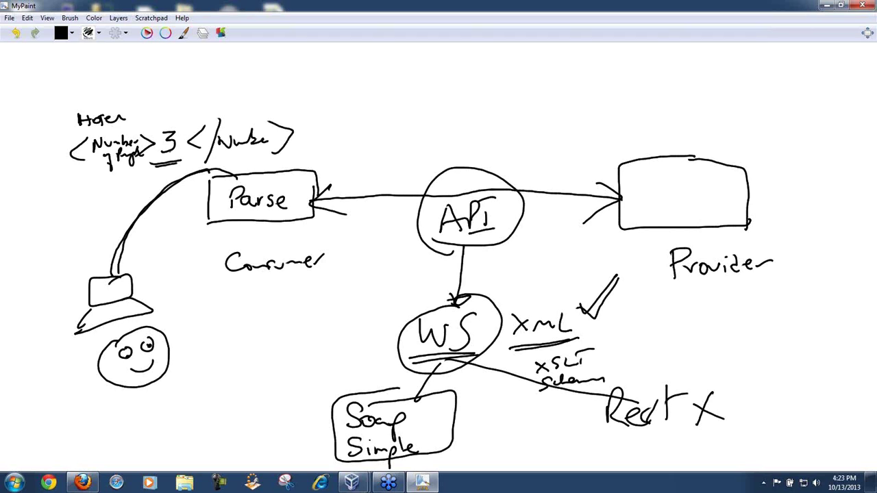
pyautogui.moveTo(69, 119); pyautogui.dragTo(78, 119)
pyautogui.moveTo(78, 97); pyautogui.dragTo(58, 121)
# Step: Finish the Hotel tag, handwrite a closing '</Hotel>' beside the figure, and extend the 3's underline
pyautogui.moveTo(121, 101)
pyautogui.mouseDown()
pyautogui.moveTo(133, 110)
pyautogui.moveTo(131, 136)
pyautogui.mouseUp()
pyautogui.moveTo(58, 256); pyautogui.dragTo(57, 281)
pyautogui.moveTo(76, 242)
pyautogui.mouseDown()
pyautogui.moveTo(58, 285)
pyautogui.moveTo(76, 270)
pyautogui.mouseUp()
pyautogui.moveTo(76, 261); pyautogui.dragTo(96, 258)
pyautogui.moveTo(105, 244)
pyautogui.mouseDown()
pyautogui.moveTo(104, 266)
pyautogui.moveTo(113, 251)
pyautogui.mouseUp()
pyautogui.moveTo(115, 254); pyautogui.dragTo(141, 270)
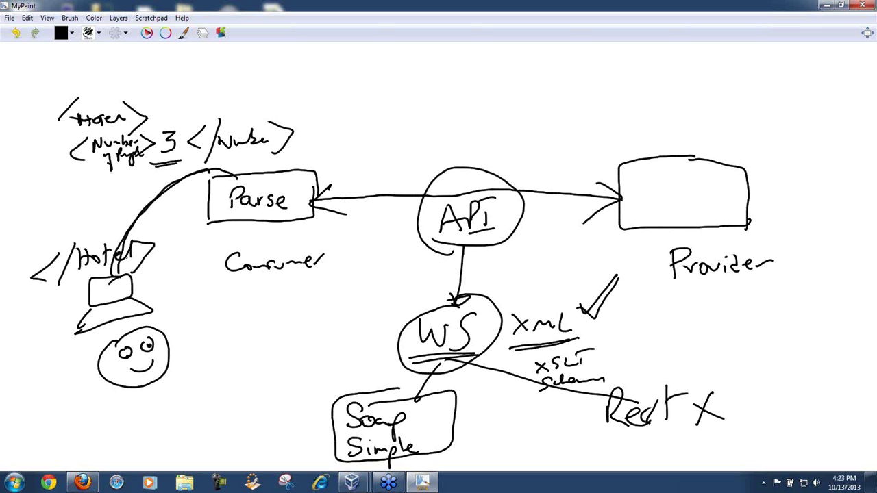
pyautogui.moveTo(159, 164); pyautogui.dragTo(186, 159)
# Step: Handwrite '<Room> 1 </Room>' below the pages line
pyautogui.moveTo(96, 175)
pyautogui.mouseDown()
pyautogui.moveTo(94, 195)
pyautogui.moveTo(118, 194)
pyautogui.moveTo(122, 184)
pyautogui.mouseUp()
pyautogui.moveTo(129, 184); pyautogui.dragTo(155, 188)
pyautogui.moveTo(156, 176)
pyautogui.mouseDown()
pyautogui.moveTo(157, 195)
pyautogui.moveTo(179, 189)
pyautogui.mouseUp()
pyautogui.moveTo(206, 161)
pyautogui.mouseDown()
pyautogui.moveTo(186, 180)
pyautogui.moveTo(204, 183)
pyautogui.mouseUp()
pyautogui.moveTo(217, 162); pyautogui.dragTo(199, 200)
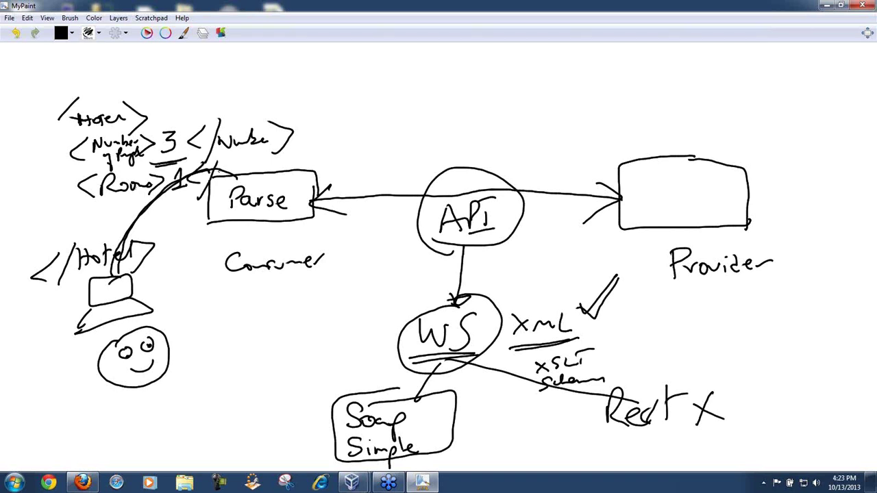
pyautogui.moveTo(226, 163)
pyautogui.mouseDown()
pyautogui.moveTo(227, 175)
pyautogui.moveTo(267, 171)
pyautogui.moveTo(282, 180)
pyautogui.mouseUp()
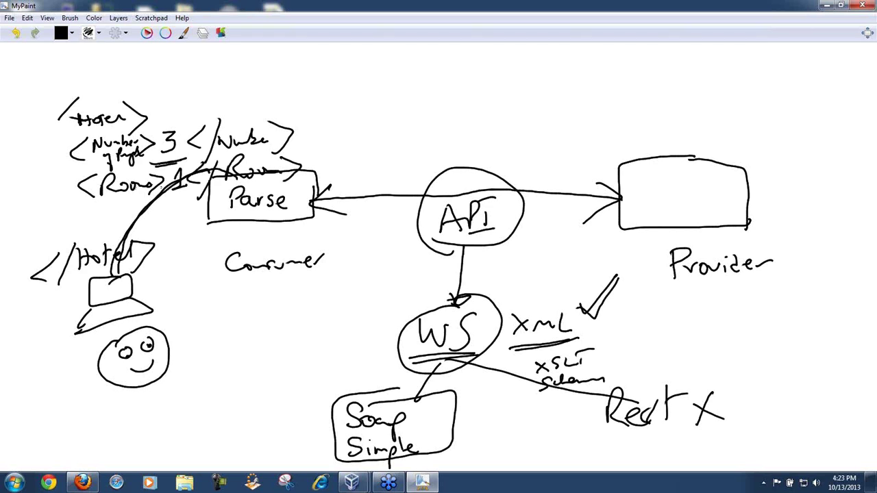
# Step: Add a date line with the value 10/14/2013 wrapped in opening and closing tags
pyautogui.moveTo(109, 206)
pyautogui.mouseDown()
pyautogui.moveTo(106, 233)
pyautogui.moveTo(118, 208)
pyautogui.moveTo(137, 206)
pyautogui.moveTo(145, 240)
pyautogui.mouseUp()
pyautogui.moveTo(164, 200)
pyautogui.mouseDown()
pyautogui.moveTo(153, 223)
pyautogui.moveTo(170, 216)
pyautogui.moveTo(169, 232)
pyautogui.moveTo(191, 223)
pyautogui.moveTo(174, 242)
pyautogui.mouseUp()
pyautogui.moveTo(204, 213)
pyautogui.mouseDown()
pyautogui.moveTo(201, 241)
pyautogui.moveTo(231, 234)
pyautogui.mouseUp()
pyautogui.moveTo(228, 229)
pyautogui.mouseDown()
pyautogui.moveTo(227, 243)
pyautogui.moveTo(239, 244)
pyautogui.moveTo(258, 241)
pyautogui.moveTo(265, 228)
pyautogui.mouseUp()
pyautogui.moveTo(277, 224)
pyautogui.mouseDown()
pyautogui.moveTo(276, 237)
pyautogui.moveTo(289, 234)
pyautogui.moveTo(284, 240)
pyautogui.mouseUp()
pyautogui.moveTo(308, 221)
pyautogui.mouseDown()
pyautogui.moveTo(293, 233)
pyautogui.moveTo(304, 243)
pyautogui.mouseUp()
pyautogui.moveTo(318, 217)
pyautogui.mouseDown()
pyautogui.moveTo(309, 244)
pyautogui.moveTo(336, 241)
pyautogui.mouseUp()
pyautogui.moveTo(331, 230)
pyautogui.mouseDown()
pyautogui.moveTo(348, 229)
pyautogui.moveTo(341, 249)
pyautogui.mouseUp()
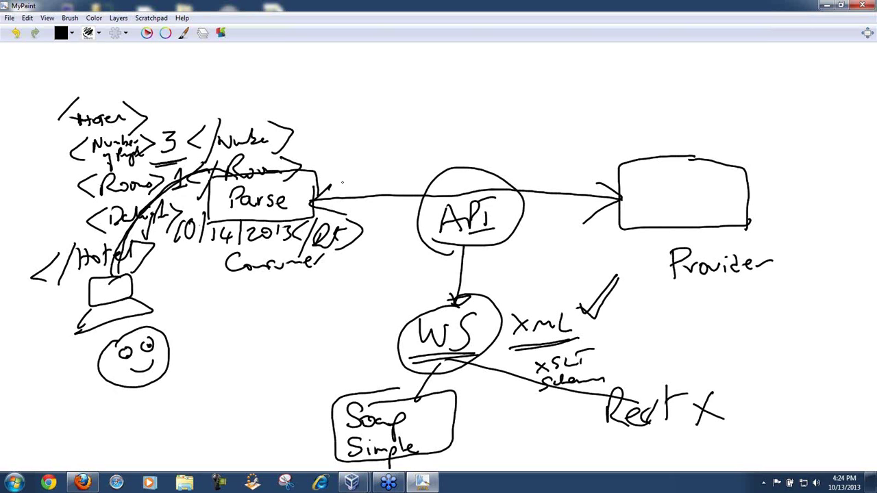
# Step: Draw an envelope labelled 'Soap Envelope' left of API, and a curly brace grouping the hotel tags
pyautogui.moveTo(360, 181)
pyautogui.mouseDown()
pyautogui.moveTo(363, 208)
pyautogui.moveTo(421, 209)
pyautogui.moveTo(425, 175)
pyautogui.moveTo(357, 181)
pyautogui.moveTo(395, 193)
pyautogui.moveTo(425, 174)
pyautogui.mouseUp()
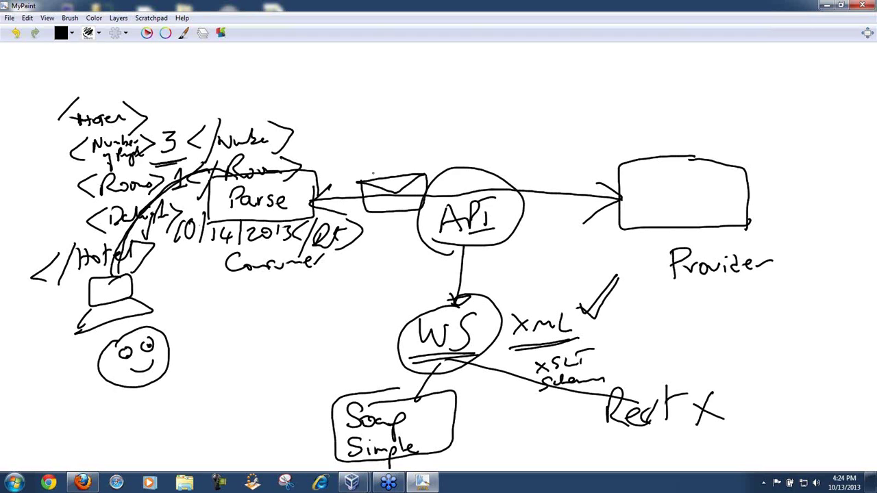
pyautogui.moveTo(373, 171)
pyautogui.mouseDown()
pyautogui.moveTo(357, 159)
pyautogui.moveTo(370, 145)
pyautogui.moveTo(425, 164)
pyautogui.moveTo(456, 155)
pyautogui.mouseUp()
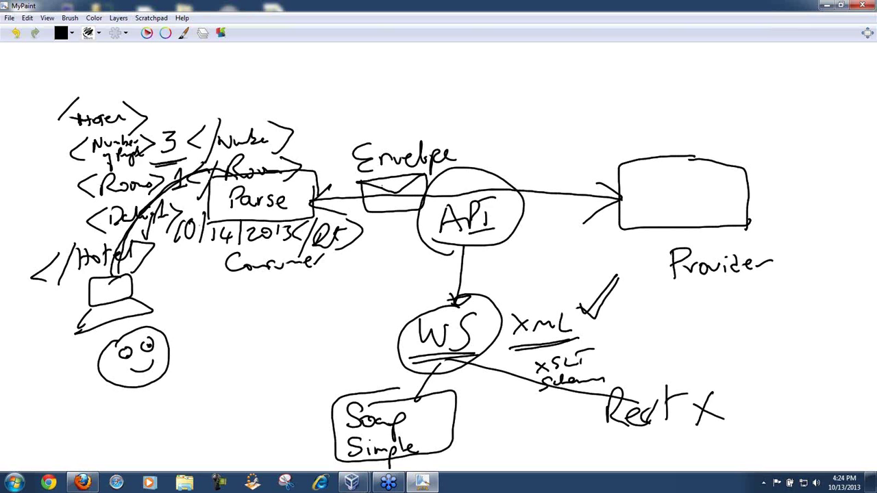
pyautogui.moveTo(374, 194)
pyautogui.mouseDown()
pyautogui.moveTo(395, 189)
pyautogui.moveTo(399, 200)
pyautogui.mouseUp()
pyautogui.moveTo(395, 116)
pyautogui.mouseDown()
pyautogui.moveTo(386, 133)
pyautogui.moveTo(440, 132)
pyautogui.mouseUp()
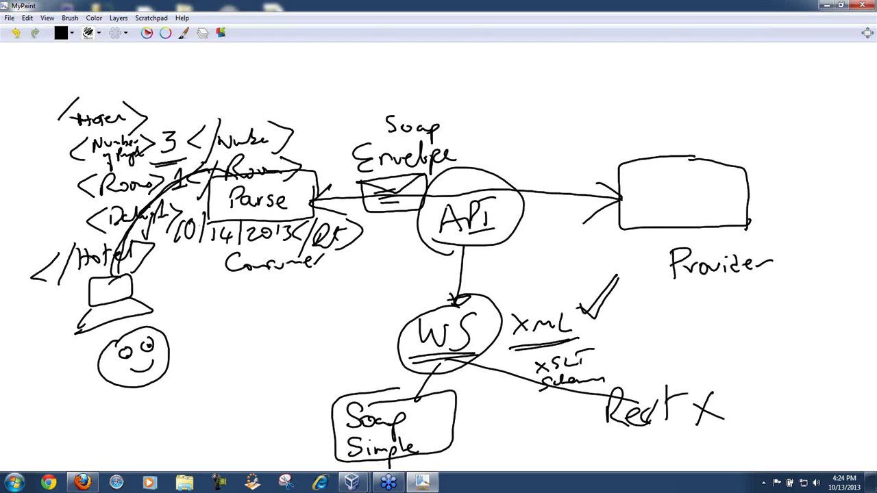
pyautogui.moveTo(74, 232)
pyautogui.mouseDown()
pyautogui.moveTo(33, 123)
pyautogui.moveTo(41, 111)
pyautogui.mouseUp()
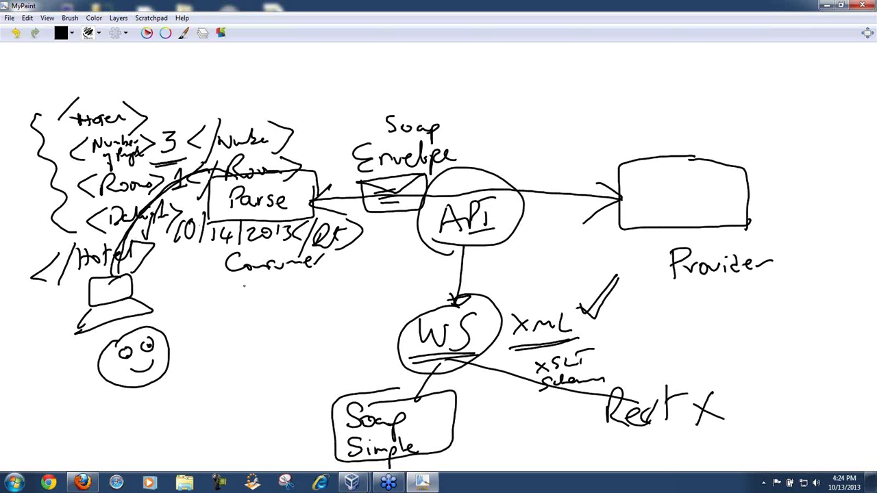
# Step: Draw two lines under Consumer and a line from API to the Provider box, marked 'q'
pyautogui.moveTo(226, 290); pyautogui.dragTo(442, 274)
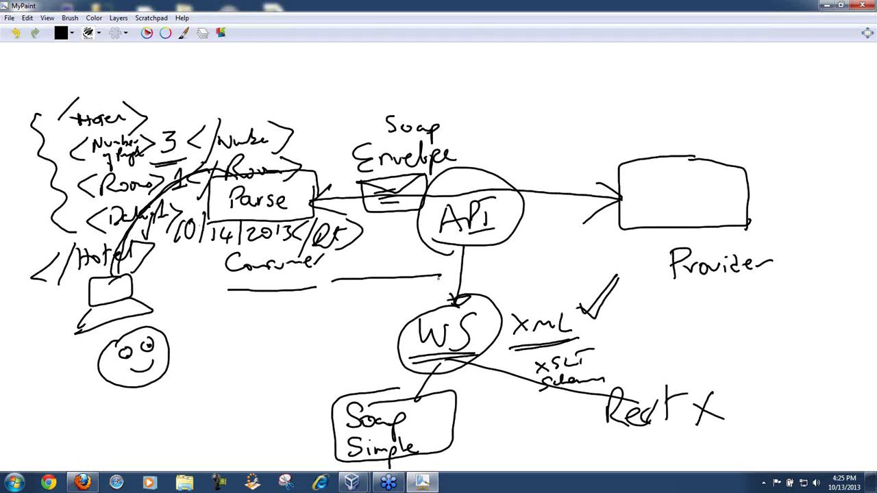
pyautogui.moveTo(495, 262); pyautogui.dragTo(641, 205)
pyautogui.moveTo(652, 187); pyautogui.dragTo(661, 207)
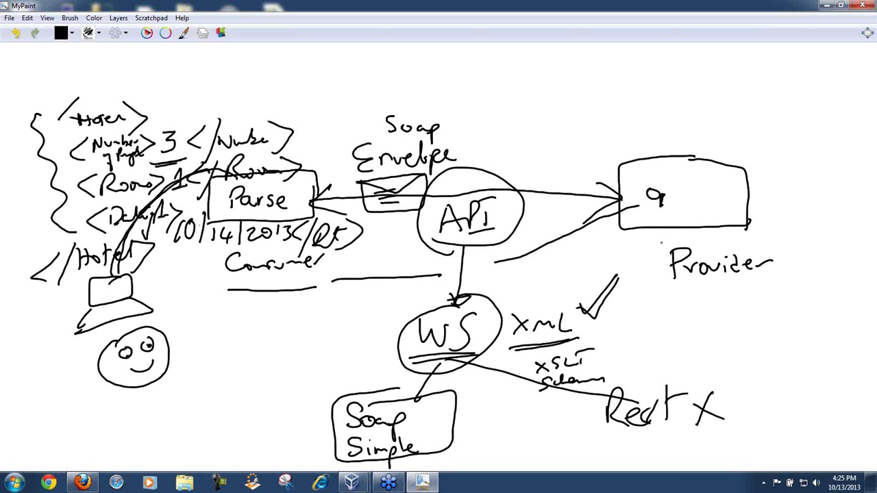
# Step: Draw a database cylinder beneath the Provider box, connected to it
pyautogui.moveTo(661, 238)
pyautogui.mouseDown()
pyautogui.moveTo(652, 277)
pyautogui.moveTo(677, 283)
pyautogui.moveTo(647, 269)
pyautogui.mouseUp()
pyautogui.moveTo(631, 281)
pyautogui.mouseDown()
pyautogui.moveTo(630, 303)
pyautogui.moveTo(662, 342)
pyautogui.moveTo(640, 318)
pyautogui.moveTo(630, 327)
pyautogui.mouseUp()
pyautogui.moveTo(671, 275); pyautogui.dragTo(668, 333)
pyautogui.moveTo(666, 215)
pyautogui.mouseDown()
pyautogui.moveTo(646, 314)
pyautogui.moveTo(651, 214)
pyautogui.moveTo(564, 218)
pyautogui.mouseUp()
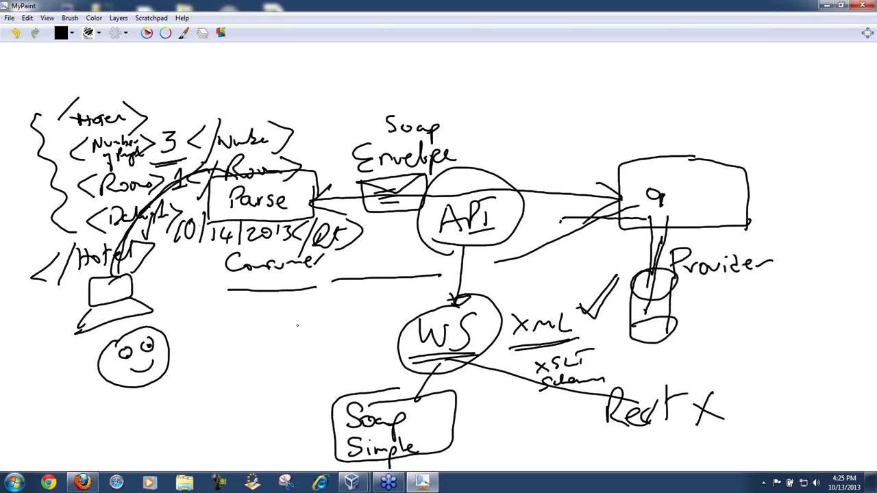
# Step: Draw a double-shafted arrow toward WS and two diagonal strokes from Provider toward WS
pyautogui.moveTo(253, 326)
pyautogui.mouseDown()
pyautogui.moveTo(338, 313)
pyautogui.moveTo(319, 332)
pyautogui.moveTo(321, 303)
pyautogui.mouseUp()
pyautogui.moveTo(256, 334); pyautogui.dragTo(333, 317)
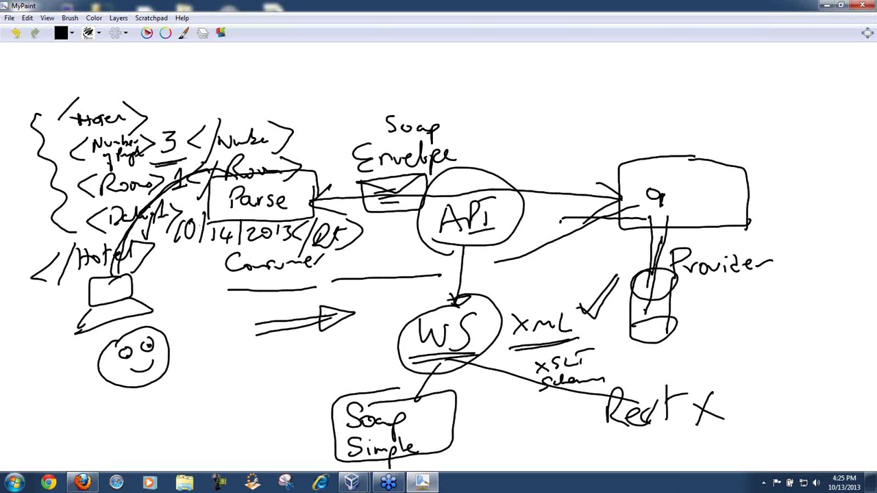
pyautogui.moveTo(585, 274); pyautogui.dragTo(490, 292)
pyautogui.moveTo(563, 266)
pyautogui.mouseDown()
pyautogui.moveTo(489, 292)
pyautogui.moveTo(520, 276)
pyautogui.mouseUp()
# Step: Write 'XML' above WS, circle it and link it to the envelope with an arrowhead
pyautogui.moveTo(383, 300)
pyautogui.mouseDown()
pyautogui.moveTo(401, 312)
pyautogui.moveTo(388, 315)
pyautogui.moveTo(431, 296)
pyautogui.moveTo(459, 298)
pyautogui.mouseUp()
pyautogui.moveTo(432, 270)
pyautogui.mouseDown()
pyautogui.moveTo(404, 277)
pyautogui.moveTo(472, 274)
pyautogui.moveTo(413, 264)
pyautogui.mouseUp()
pyautogui.moveTo(411, 213); pyautogui.dragTo(419, 279)
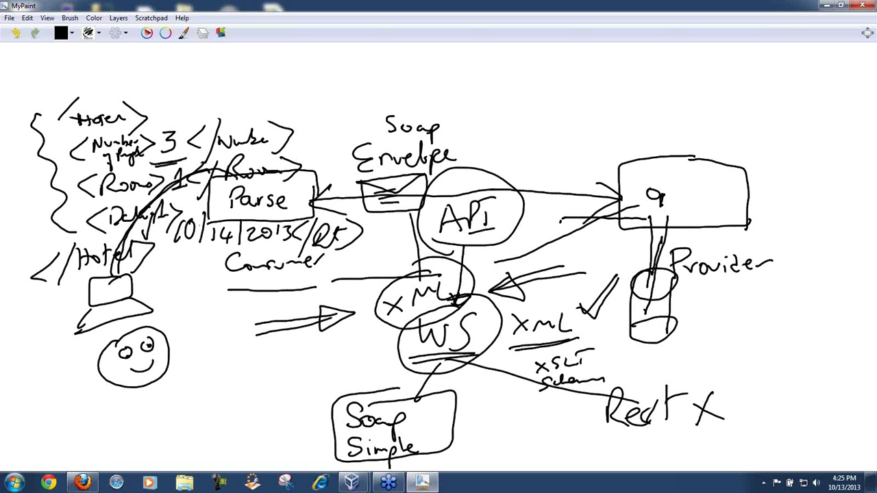
pyautogui.moveTo(397, 219); pyautogui.dragTo(422, 214)
# Step: Draw curves from Provider toward WS and the cylinder, then write 'Conf#' below the smiley
pyautogui.moveTo(626, 230); pyautogui.dragTo(571, 274)
pyautogui.moveTo(800, 284); pyautogui.dragTo(654, 319)
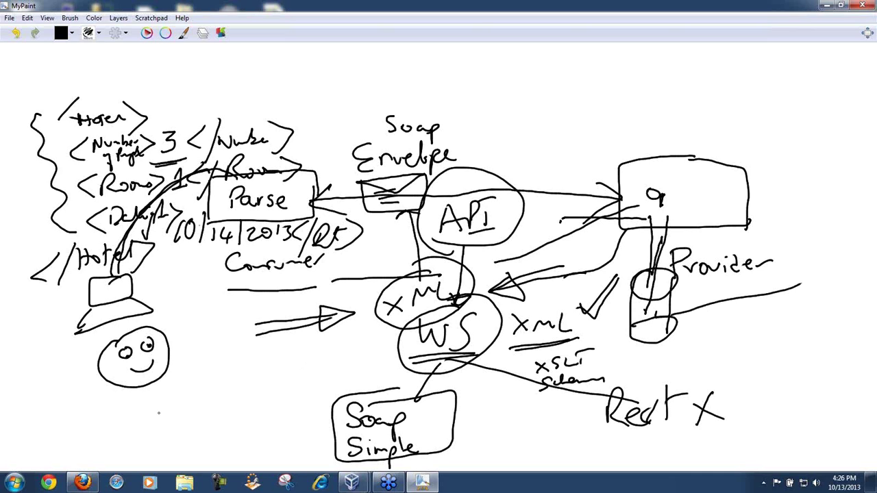
pyautogui.moveTo(154, 408)
pyautogui.mouseDown()
pyautogui.moveTo(171, 397)
pyautogui.moveTo(163, 397)
pyautogui.moveTo(177, 414)
pyautogui.moveTo(204, 404)
pyautogui.moveTo(229, 410)
pyautogui.moveTo(252, 387)
pyautogui.moveTo(222, 403)
pyautogui.mouseUp()
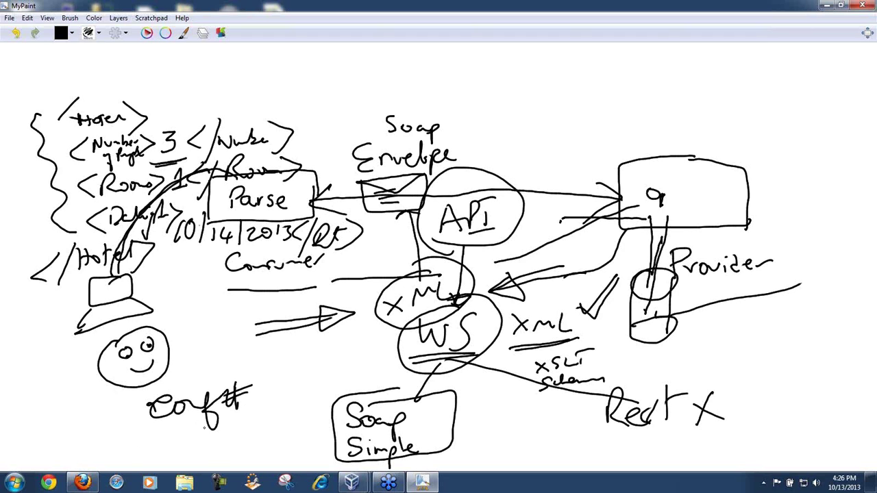
pyautogui.moveTo(149, 443); pyautogui.dragTo(270, 408)
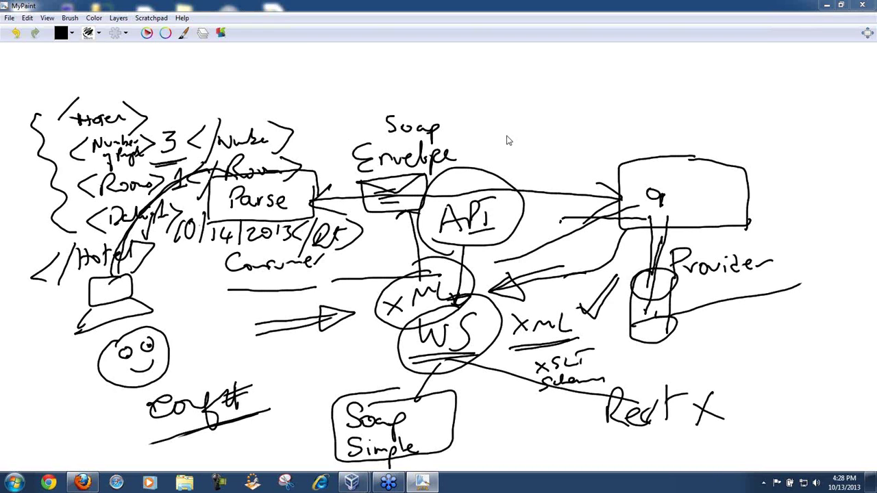
# Step: Frame the hotel XML area and add three diagonal strokes across it
pyautogui.moveTo(270, 77)
pyautogui.mouseDown()
pyautogui.moveTo(103, 80)
pyautogui.moveTo(60, 92)
pyautogui.moveTo(46, 275)
pyautogui.moveTo(309, 273)
pyautogui.moveTo(297, 80)
pyautogui.moveTo(274, 65)
pyautogui.moveTo(259, 73)
pyautogui.mouseUp()
pyautogui.moveTo(147, 141); pyautogui.dragTo(237, 56)
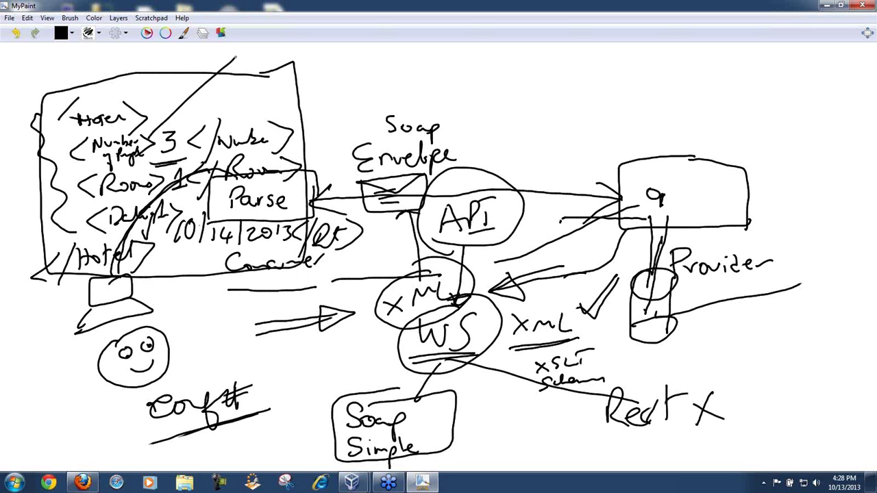
pyautogui.moveTo(150, 182); pyautogui.dragTo(248, 67)
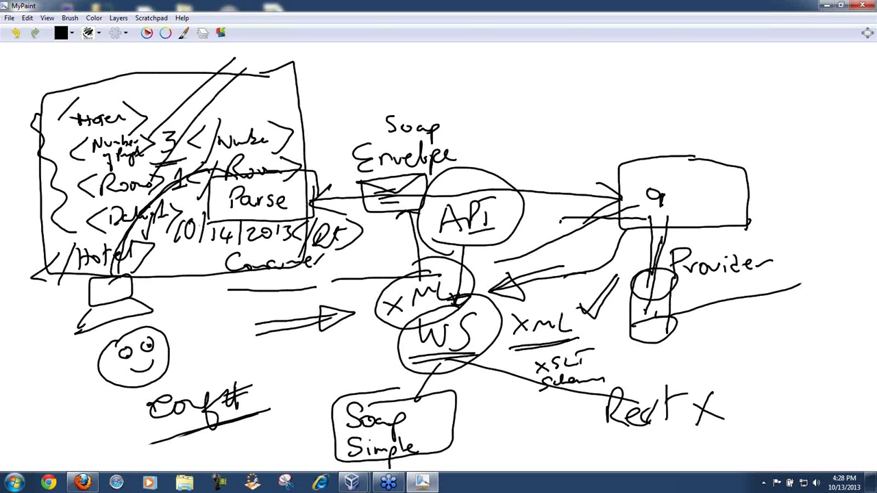
pyautogui.moveTo(160, 206); pyautogui.dragTo(314, 42)
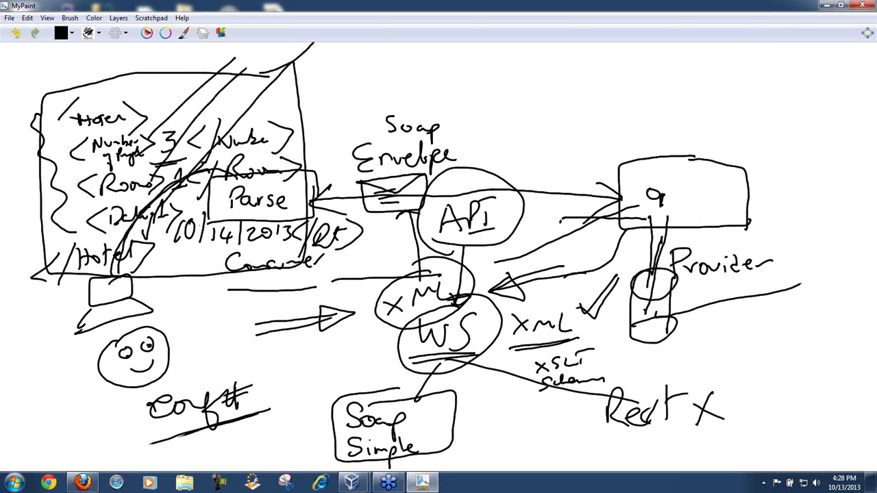
# Step: Draw a left-margin curve, an arc arrow from the hotel XML to Provider, and box the envelope
pyautogui.moveTo(64, 76)
pyautogui.mouseDown()
pyautogui.moveTo(21, 123)
pyautogui.moveTo(20, 197)
pyautogui.moveTo(23, 184)
pyautogui.moveTo(41, 296)
pyautogui.moveTo(69, 315)
pyautogui.mouseUp()
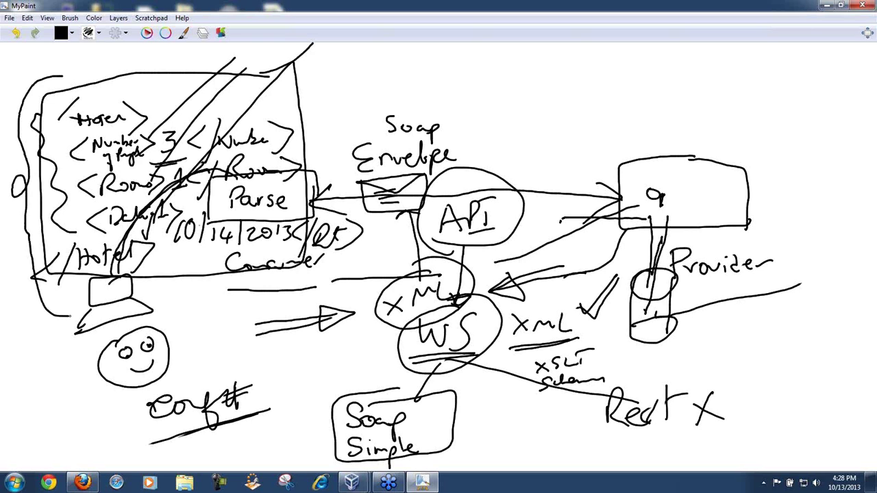
pyautogui.moveTo(248, 109)
pyautogui.mouseDown()
pyautogui.moveTo(514, 66)
pyautogui.moveTo(606, 74)
pyautogui.moveTo(704, 186)
pyautogui.moveTo(686, 189)
pyautogui.moveTo(712, 177)
pyautogui.mouseUp()
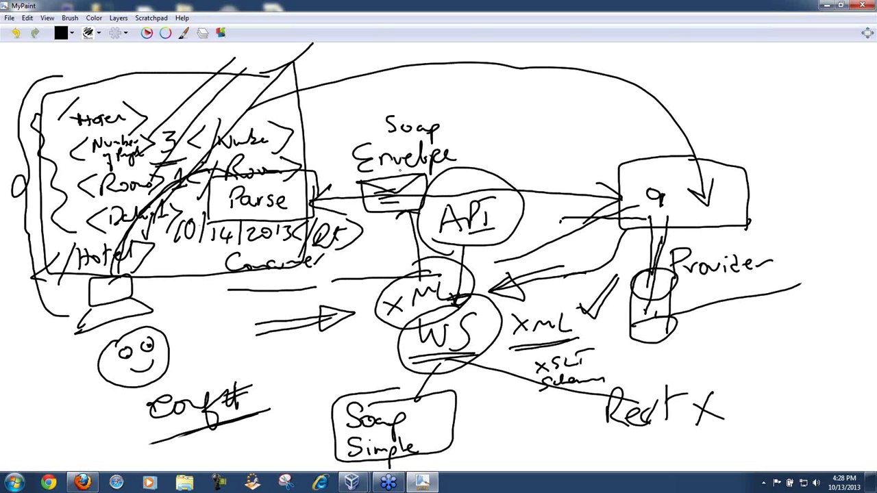
pyautogui.moveTo(414, 164)
pyautogui.mouseDown()
pyautogui.moveTo(330, 177)
pyautogui.moveTo(427, 223)
pyautogui.moveTo(433, 167)
pyautogui.moveTo(380, 166)
pyautogui.mouseUp()
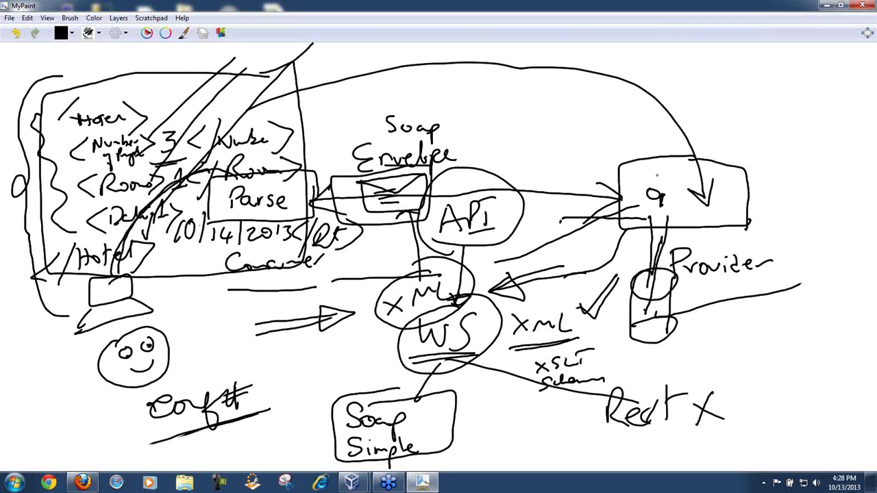
# Step: Add a line into the envelope box, a box below it, a surrounding frame, and a curve to WSDL
pyautogui.moveTo(248, 164)
pyautogui.mouseDown()
pyautogui.moveTo(389, 200)
pyautogui.moveTo(539, 174)
pyautogui.moveTo(660, 195)
pyautogui.mouseUp()
pyautogui.moveTo(414, 232)
pyautogui.mouseDown()
pyautogui.moveTo(357, 237)
pyautogui.moveTo(401, 271)
pyautogui.moveTo(439, 235)
pyautogui.moveTo(403, 232)
pyautogui.mouseUp()
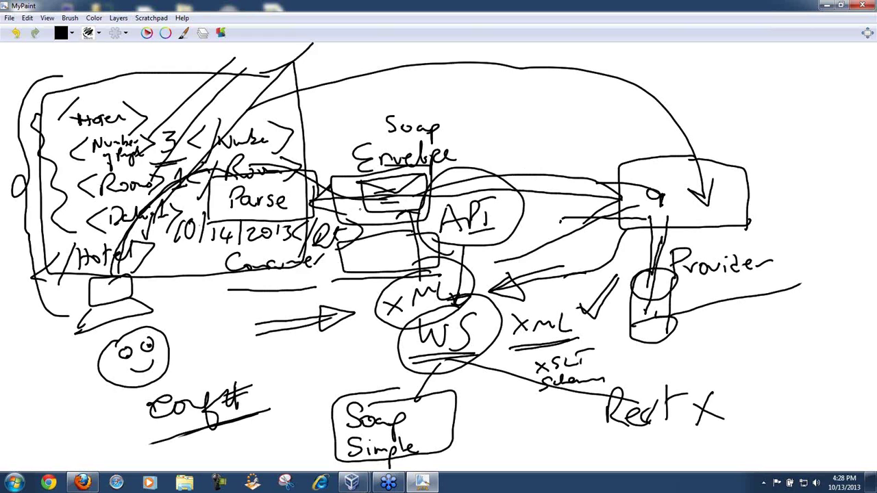
pyautogui.moveTo(334, 166)
pyautogui.mouseDown()
pyautogui.moveTo(333, 183)
pyautogui.moveTo(502, 299)
pyautogui.moveTo(481, 134)
pyautogui.moveTo(331, 151)
pyautogui.moveTo(322, 160)
pyautogui.moveTo(329, 170)
pyautogui.mouseUp()
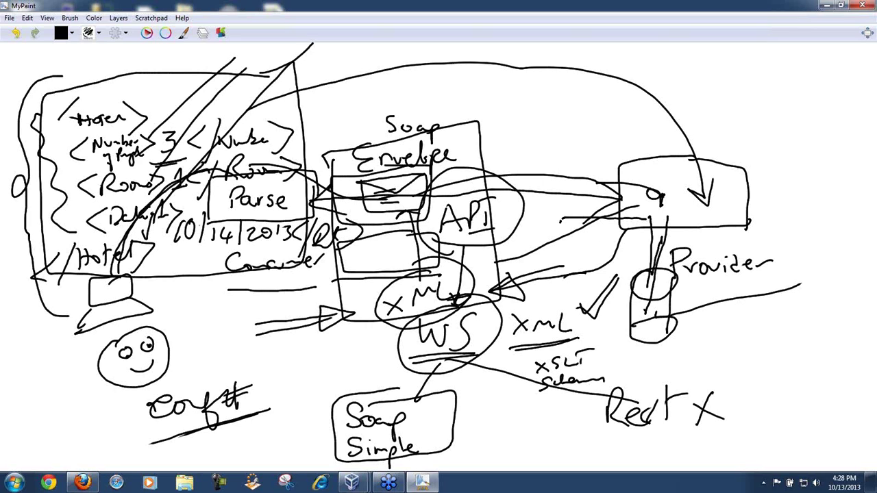
pyautogui.moveTo(472, 148)
pyautogui.mouseDown()
pyautogui.moveTo(703, 96)
pyautogui.moveTo(706, 115)
pyautogui.moveTo(711, 100)
pyautogui.moveTo(719, 109)
pyautogui.moveTo(721, 92)
pyautogui.moveTo(733, 105)
pyautogui.moveTo(724, 117)
pyautogui.moveTo(744, 105)
pyautogui.moveTo(743, 118)
pyautogui.moveTo(771, 117)
pyautogui.mouseUp()
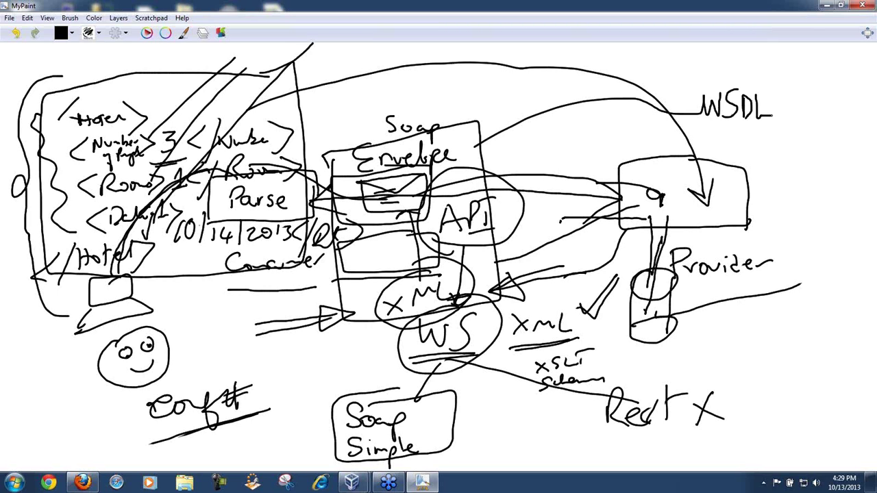
# Step: Double-underline and encircle the WSDL label, with a line running to it from the left diagram
pyautogui.moveTo(698, 124)
pyautogui.mouseDown()
pyautogui.moveTo(788, 130)
pyautogui.moveTo(739, 69)
pyautogui.moveTo(744, 167)
pyautogui.moveTo(744, 71)
pyautogui.moveTo(727, 79)
pyautogui.mouseUp()
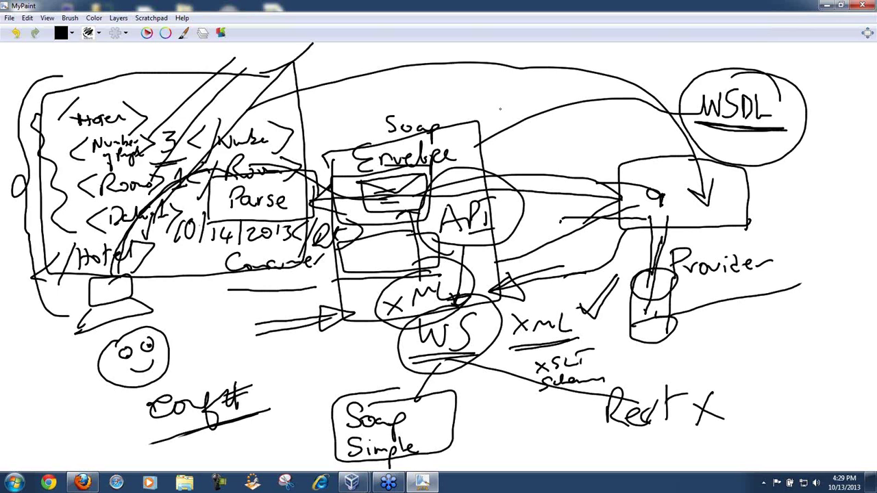
pyautogui.moveTo(257, 102); pyautogui.dragTo(704, 134)
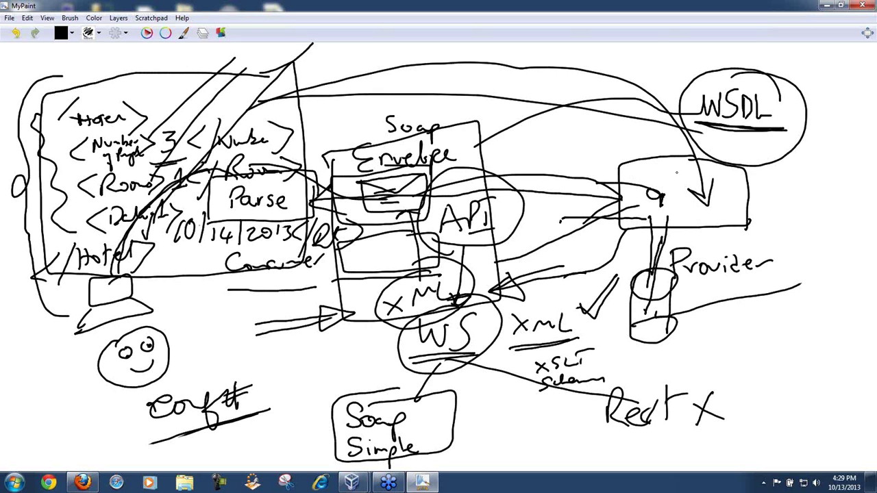
pyautogui.moveTo(683, 145)
pyautogui.mouseDown()
pyautogui.moveTo(837, 124)
pyautogui.moveTo(716, 142)
pyautogui.moveTo(813, 109)
pyautogui.mouseUp()
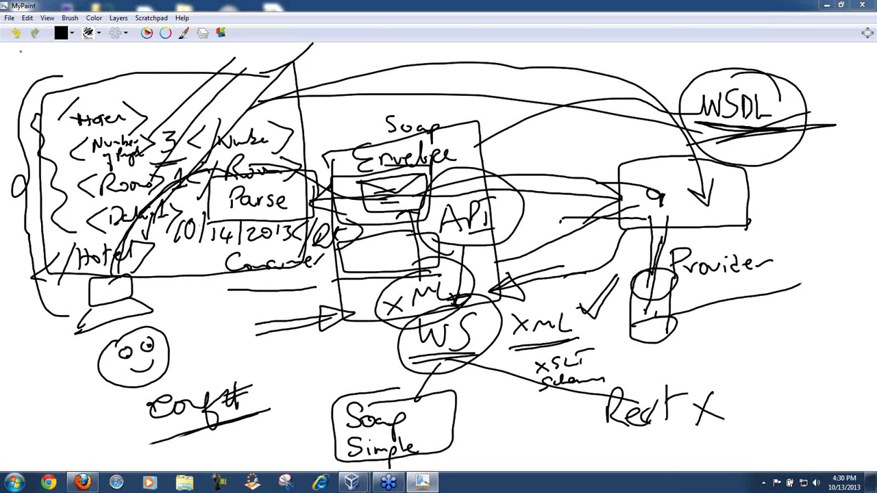
# Step: Start a new painting, discarding the unsaved sketch
pyautogui.click(9, 17)
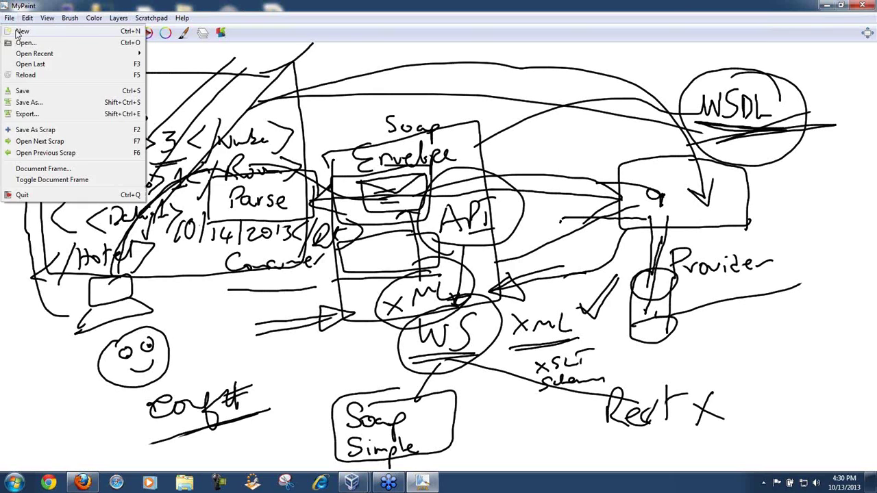
pyautogui.click(21, 32)
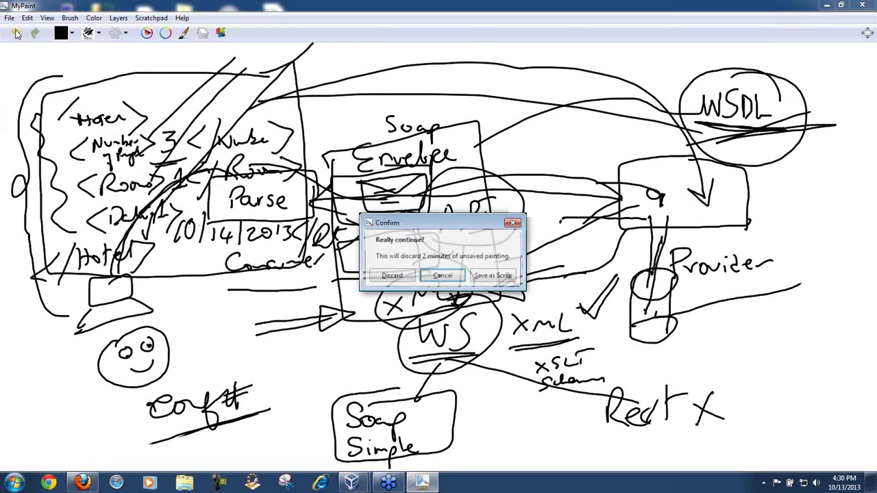
pyautogui.click(385, 276)
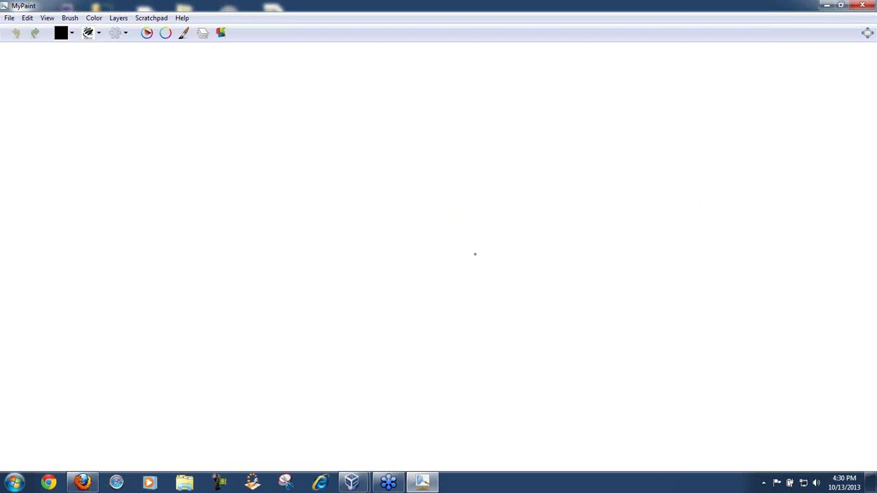
# Step: Write underlined 'FUNCTION' with 'c = a+b' below, plus circled, and a curved arrow into it
pyautogui.moveTo(475, 254)
pyautogui.mouseDown()
pyautogui.moveTo(477, 292)
pyautogui.moveTo(475, 257)
pyautogui.moveTo(506, 255)
pyautogui.moveTo(494, 271)
pyautogui.moveTo(521, 284)
pyautogui.moveTo(522, 273)
pyautogui.moveTo(553, 270)
pyautogui.moveTo(589, 295)
pyautogui.moveTo(600, 270)
pyautogui.moveTo(615, 295)
pyautogui.moveTo(649, 284)
pyautogui.moveTo(640, 272)
pyautogui.moveTo(657, 296)
pyautogui.moveTo(658, 274)
pyautogui.moveTo(670, 293)
pyautogui.moveTo(671, 270)
pyautogui.mouseUp()
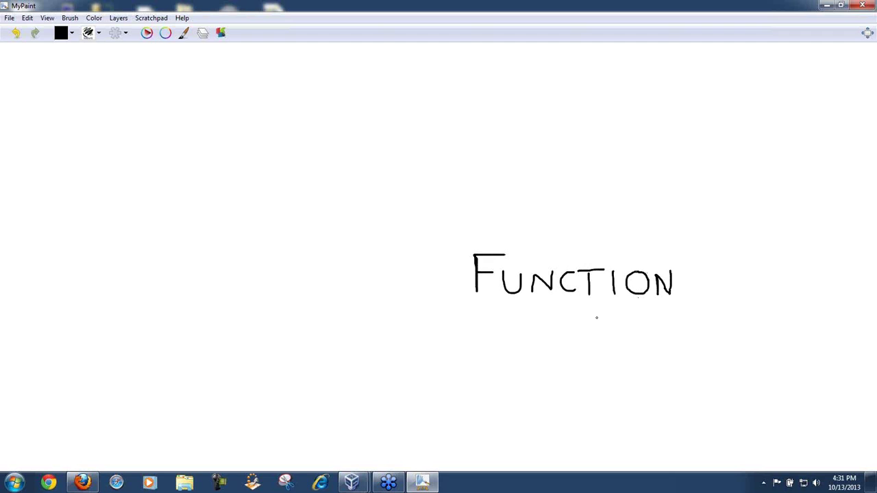
pyautogui.moveTo(469, 300); pyautogui.dragTo(689, 300)
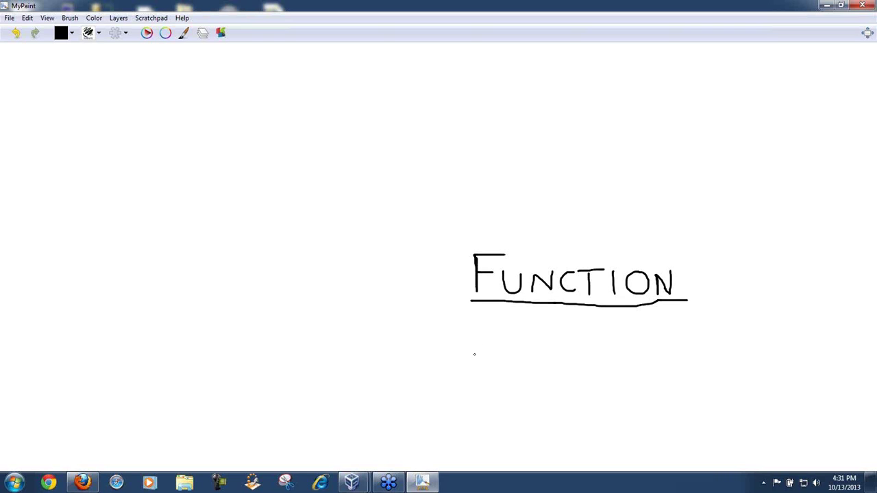
pyautogui.moveTo(478, 348)
pyautogui.mouseDown()
pyautogui.moveTo(456, 348)
pyautogui.moveTo(482, 361)
pyautogui.moveTo(480, 349)
pyautogui.moveTo(502, 378)
pyautogui.moveTo(550, 363)
pyautogui.moveTo(531, 377)
pyautogui.mouseUp()
pyautogui.moveTo(562, 332)
pyautogui.mouseDown()
pyautogui.moveTo(563, 365)
pyautogui.moveTo(573, 350)
pyautogui.moveTo(592, 378)
pyautogui.moveTo(566, 378)
pyautogui.mouseUp()
pyautogui.moveTo(458, 390); pyautogui.dragTo(485, 390)
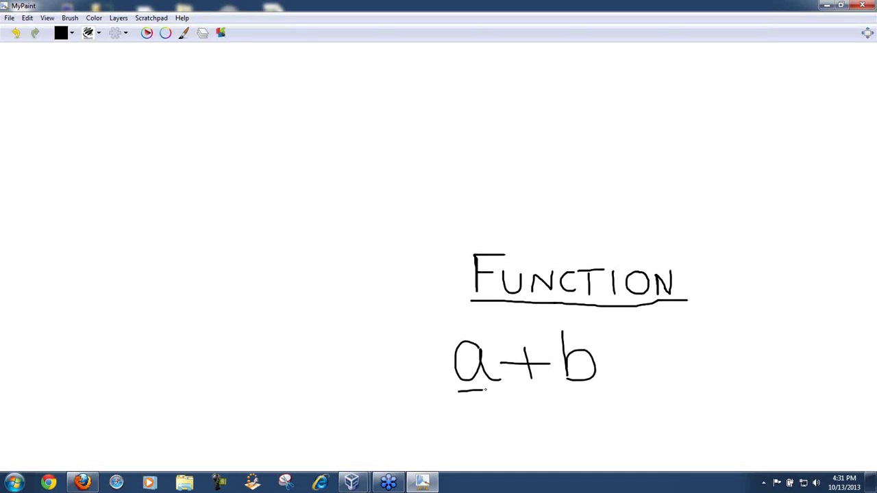
pyautogui.moveTo(566, 391); pyautogui.dragTo(594, 390)
pyautogui.moveTo(549, 337)
pyautogui.mouseDown()
pyautogui.moveTo(513, 333)
pyautogui.moveTo(502, 368)
pyautogui.moveTo(545, 391)
pyautogui.moveTo(549, 335)
pyautogui.mouseUp()
pyautogui.moveTo(419, 348)
pyautogui.mouseDown()
pyautogui.moveTo(382, 354)
pyautogui.moveTo(378, 368)
pyautogui.mouseUp()
pyautogui.moveTo(341, 345)
pyautogui.mouseDown()
pyautogui.moveTo(311, 351)
pyautogui.moveTo(345, 370)
pyautogui.mouseUp()
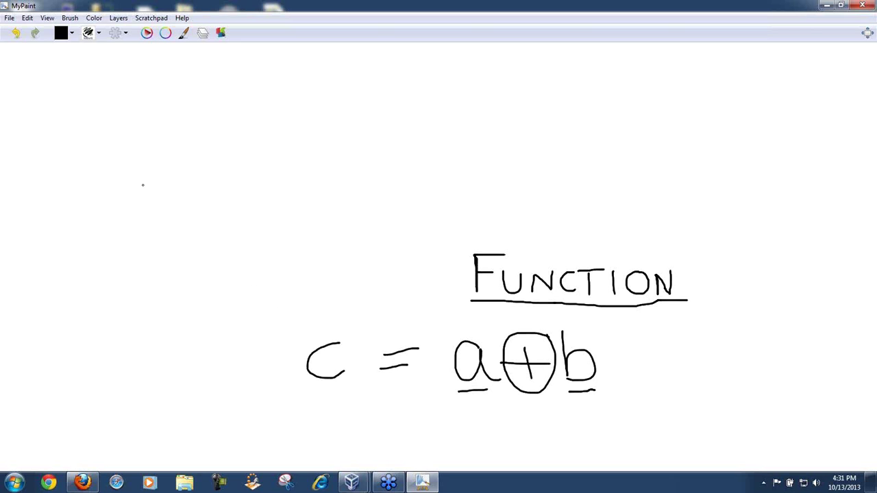
pyautogui.moveTo(132, 129)
pyautogui.mouseDown()
pyautogui.moveTo(206, 110)
pyautogui.moveTo(371, 224)
pyautogui.moveTo(452, 260)
pyautogui.moveTo(428, 234)
pyautogui.moveTo(429, 262)
pyautogui.moveTo(427, 237)
pyautogui.mouseUp()
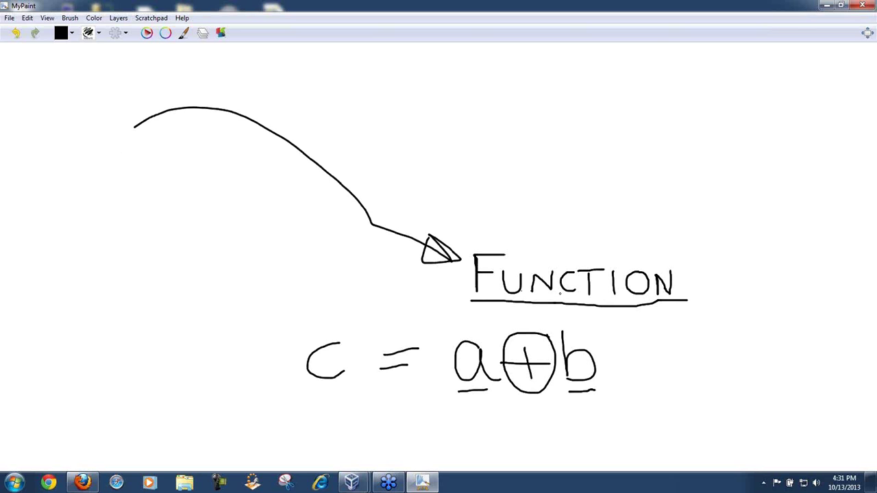
# Step: Write 'Add( )' after FUNCTION
pyautogui.moveTo(718, 302)
pyautogui.mouseDown()
pyautogui.moveTo(745, 267)
pyautogui.moveTo(752, 294)
pyautogui.moveTo(748, 272)
pyautogui.moveTo(775, 287)
pyautogui.moveTo(757, 286)
pyautogui.moveTo(776, 286)
pyautogui.mouseUp()
pyautogui.moveTo(791, 238)
pyautogui.mouseDown()
pyautogui.moveTo(793, 284)
pyautogui.moveTo(784, 286)
pyautogui.moveTo(798, 282)
pyautogui.mouseUp()
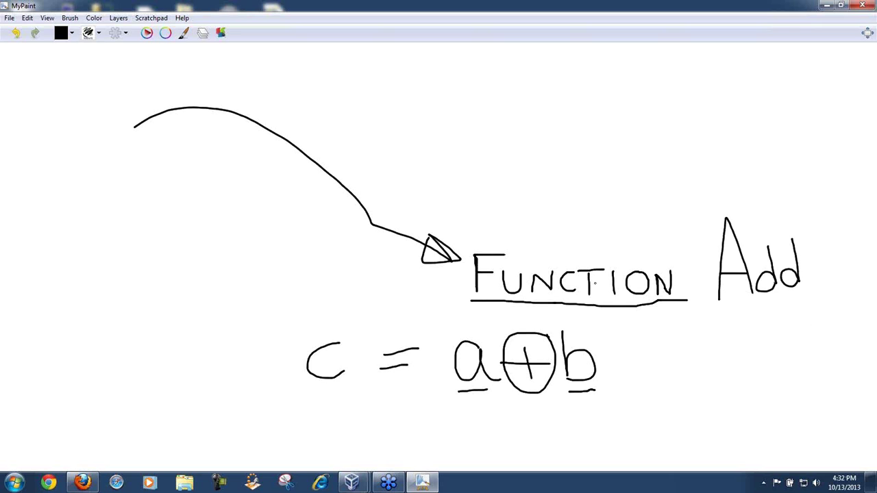
pyautogui.moveTo(814, 249)
pyautogui.mouseDown()
pyautogui.moveTo(808, 270)
pyautogui.moveTo(825, 296)
pyautogui.mouseUp()
pyautogui.moveTo(844, 250); pyautogui.dragTo(852, 296)
# Step: Write 'End function' below the equation
pyautogui.moveTo(426, 417)
pyautogui.mouseDown()
pyautogui.moveTo(423, 443)
pyautogui.moveTo(405, 465)
pyautogui.moveTo(440, 453)
pyautogui.moveTo(466, 461)
pyautogui.moveTo(487, 446)
pyautogui.moveTo(507, 459)
pyautogui.moveTo(517, 453)
pyautogui.mouseUp()
pyautogui.moveTo(598, 424)
pyautogui.mouseDown()
pyautogui.moveTo(598, 462)
pyautogui.moveTo(615, 414)
pyautogui.mouseUp()
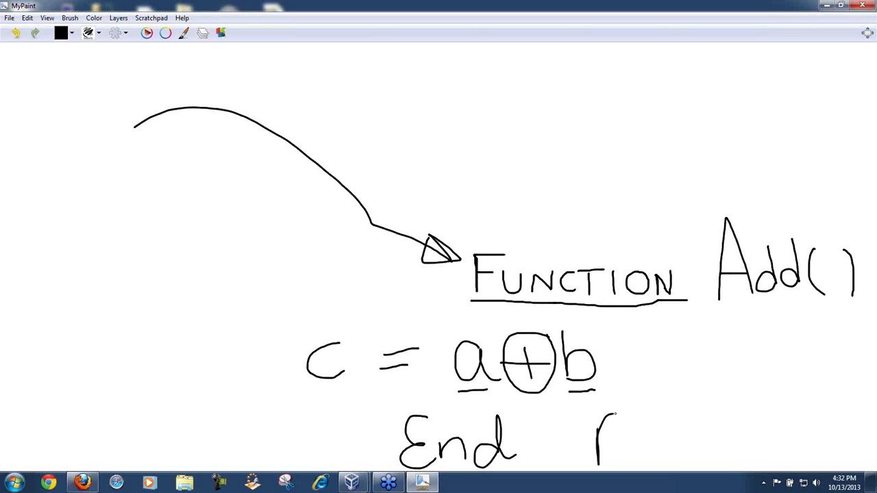
pyautogui.moveTo(575, 445)
pyautogui.mouseDown()
pyautogui.moveTo(618, 441)
pyautogui.moveTo(635, 416)
pyautogui.moveTo(652, 457)
pyautogui.moveTo(681, 464)
pyautogui.mouseUp()
pyautogui.moveTo(692, 404)
pyautogui.mouseDown()
pyautogui.moveTo(699, 452)
pyautogui.moveTo(708, 425)
pyautogui.moveTo(713, 462)
pyautogui.moveTo(721, 449)
pyautogui.moveTo(736, 463)
pyautogui.moveTo(731, 444)
pyautogui.moveTo(750, 441)
pyautogui.moveTo(756, 463)
pyautogui.mouseUp()
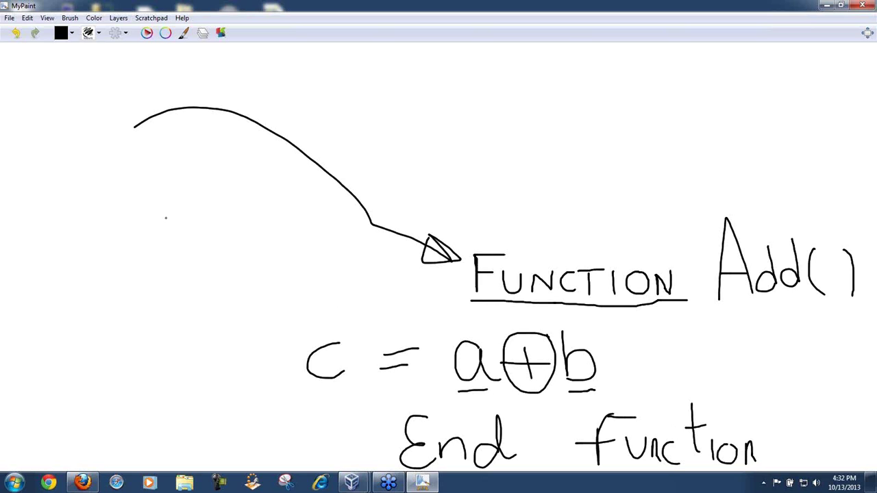
# Step: Write 'Add' at the top left, where the curved arrow starts
pyautogui.moveTo(70, 123)
pyautogui.mouseDown()
pyautogui.moveTo(96, 122)
pyautogui.moveTo(96, 103)
pyautogui.mouseUp()
pyautogui.moveTo(126, 75)
pyautogui.mouseDown()
pyautogui.moveTo(127, 119)
pyautogui.moveTo(111, 119)
pyautogui.moveTo(129, 116)
pyautogui.mouseUp()
pyautogui.moveTo(160, 87); pyautogui.dragTo(161, 113)
pyautogui.moveTo(160, 101)
pyautogui.mouseDown()
pyautogui.moveTo(152, 100)
pyautogui.moveTo(157, 114)
pyautogui.mouseUp()
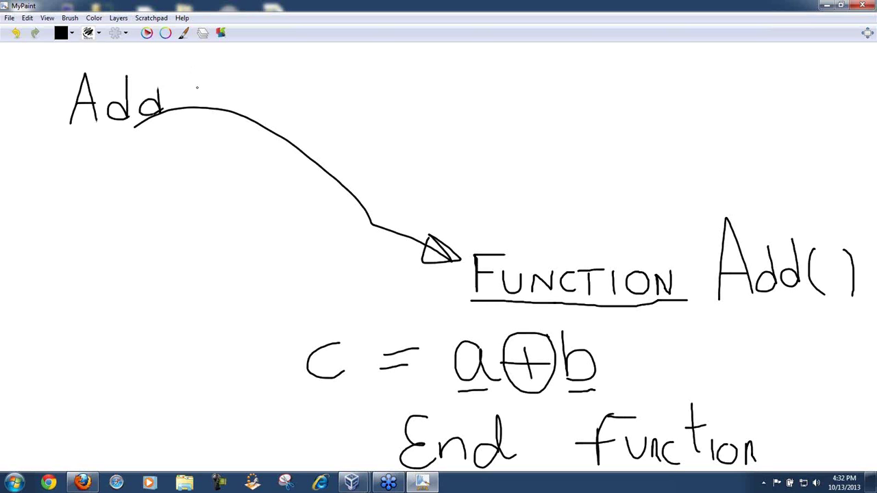
# Step: Write '100, 500' after the top-left Add and underline both values
pyautogui.moveTo(197, 88)
pyautogui.mouseDown()
pyautogui.moveTo(198, 108)
pyautogui.moveTo(244, 111)
pyautogui.moveTo(229, 90)
pyautogui.moveTo(259, 115)
pyautogui.moveTo(272, 94)
pyautogui.moveTo(291, 113)
pyautogui.moveTo(293, 140)
pyautogui.mouseUp()
pyautogui.moveTo(324, 89)
pyautogui.mouseDown()
pyautogui.moveTo(347, 88)
pyautogui.moveTo(327, 117)
pyautogui.mouseUp()
pyautogui.moveTo(362, 89)
pyautogui.mouseDown()
pyautogui.moveTo(360, 107)
pyautogui.moveTo(364, 89)
pyautogui.moveTo(403, 111)
pyautogui.moveTo(409, 87)
pyautogui.mouseUp()
pyautogui.moveTo(199, 125); pyautogui.dragTo(267, 124)
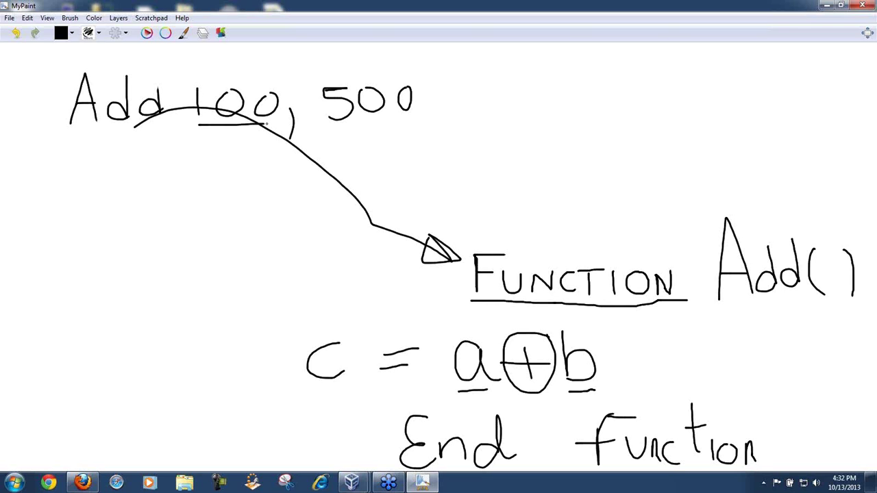
pyautogui.moveTo(327, 123); pyautogui.dragTo(423, 124)
# Step: Draw arrows from 100 to a and 500 to b, box c, and begin writing WS
pyautogui.moveTo(232, 128)
pyautogui.mouseDown()
pyautogui.moveTo(398, 171)
pyautogui.moveTo(401, 248)
pyautogui.moveTo(445, 337)
pyautogui.moveTo(430, 328)
pyautogui.moveTo(440, 345)
pyautogui.moveTo(436, 324)
pyautogui.mouseUp()
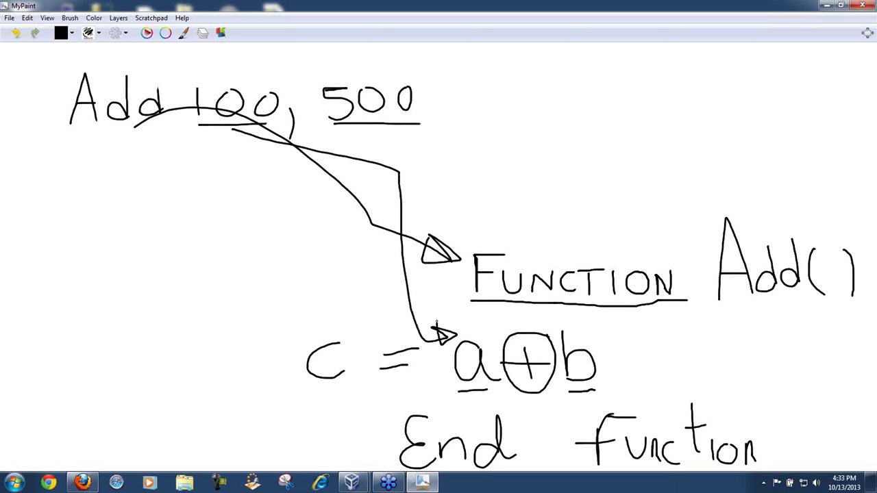
pyautogui.moveTo(407, 124)
pyautogui.mouseDown()
pyautogui.moveTo(524, 296)
pyautogui.moveTo(568, 337)
pyautogui.moveTo(556, 333)
pyautogui.moveTo(575, 322)
pyautogui.moveTo(574, 336)
pyautogui.mouseUp()
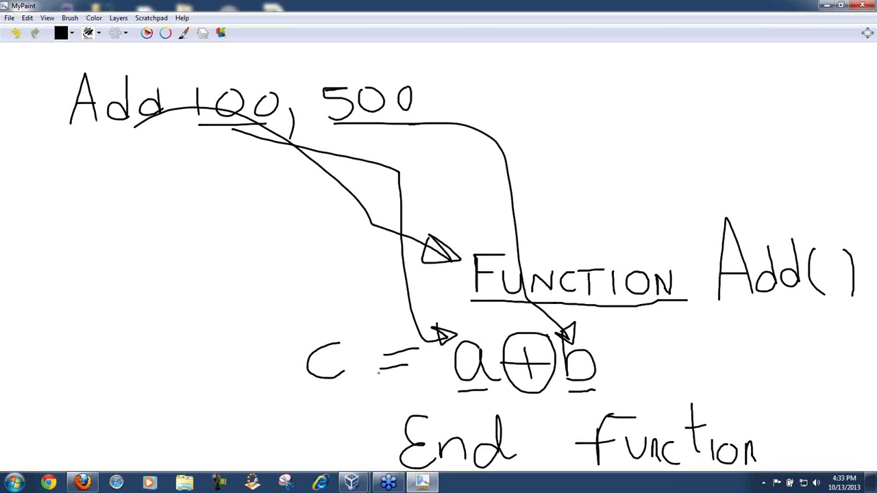
pyautogui.moveTo(302, 388)
pyautogui.mouseDown()
pyautogui.moveTo(362, 377)
pyautogui.moveTo(288, 334)
pyautogui.moveTo(299, 389)
pyautogui.moveTo(174, 331)
pyautogui.moveTo(156, 261)
pyautogui.moveTo(140, 281)
pyautogui.mouseUp()
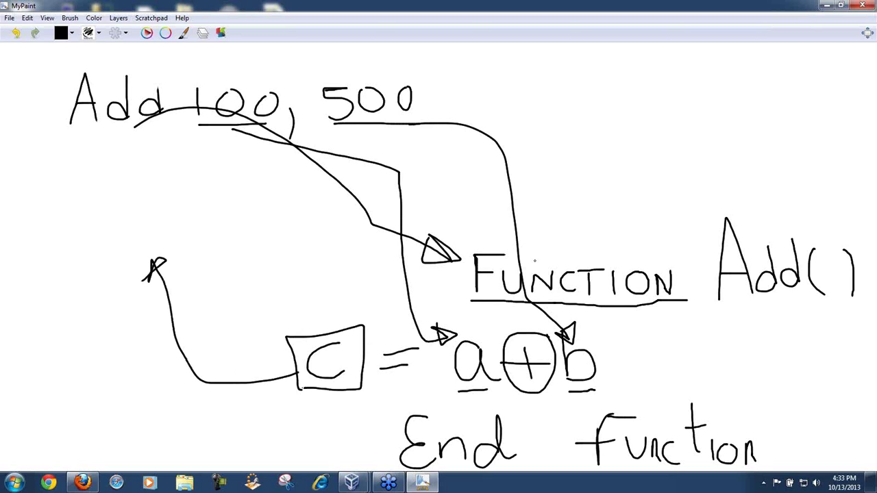
pyautogui.moveTo(590, 197)
pyautogui.mouseDown()
pyautogui.moveTo(632, 196)
pyautogui.moveTo(668, 210)
pyautogui.moveTo(654, 235)
pyautogui.mouseUp()
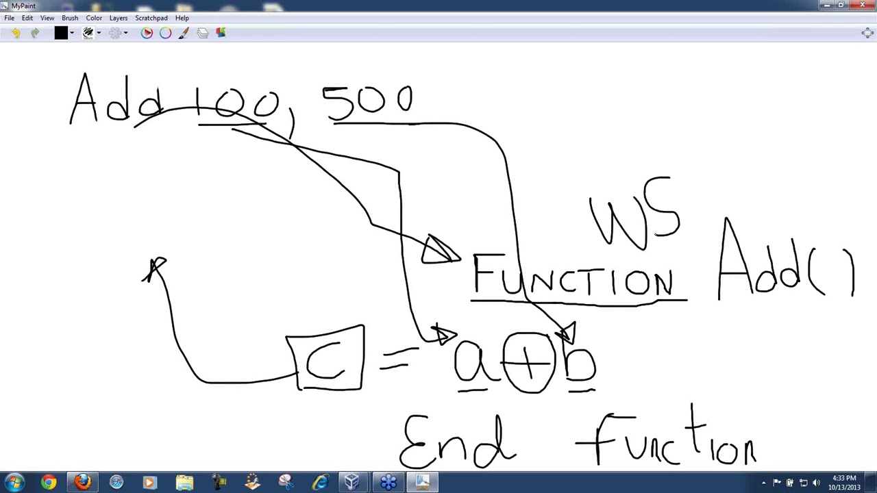
# Step: Circle WS and draw an arrow into it labelled 'I/P Parameter'
pyautogui.moveTo(619, 158)
pyautogui.mouseDown()
pyautogui.moveTo(569, 216)
pyautogui.moveTo(628, 263)
pyautogui.moveTo(702, 235)
pyautogui.moveTo(644, 171)
pyautogui.moveTo(610, 160)
pyautogui.mouseUp()
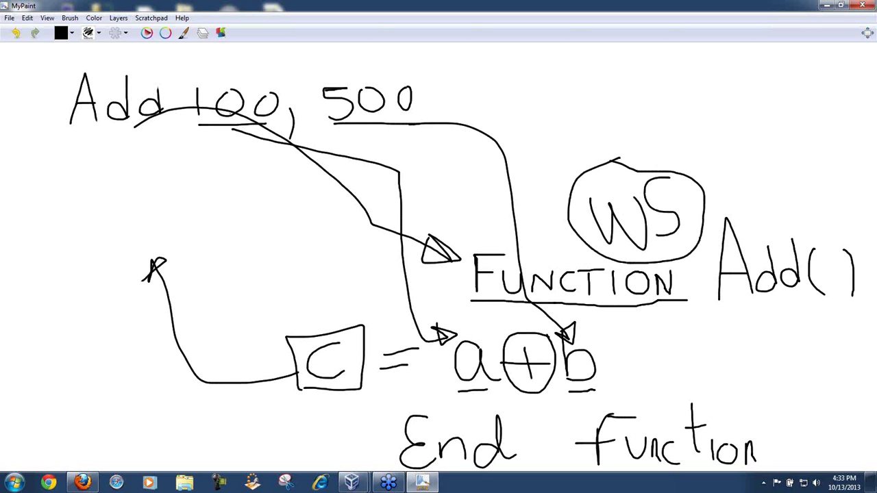
pyautogui.moveTo(361, 148)
pyautogui.mouseDown()
pyautogui.moveTo(552, 219)
pyautogui.moveTo(545, 204)
pyautogui.moveTo(580, 230)
pyautogui.moveTo(557, 205)
pyautogui.mouseUp()
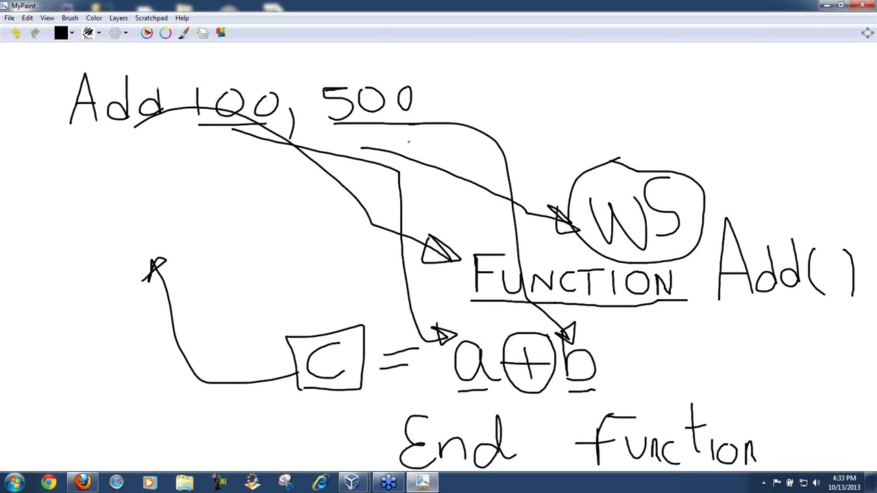
pyautogui.moveTo(411, 136)
pyautogui.mouseDown()
pyautogui.moveTo(407, 173)
pyautogui.moveTo(440, 168)
pyautogui.moveTo(449, 156)
pyautogui.moveTo(429, 207)
pyautogui.mouseUp()
pyautogui.moveTo(428, 176)
pyautogui.mouseDown()
pyautogui.moveTo(431, 191)
pyautogui.moveTo(454, 186)
pyautogui.moveTo(447, 195)
pyautogui.moveTo(465, 212)
pyautogui.moveTo(475, 185)
pyautogui.moveTo(489, 209)
pyautogui.moveTo(520, 209)
pyautogui.moveTo(538, 229)
pyautogui.moveTo(538, 216)
pyautogui.moveTo(535, 225)
pyautogui.moveTo(555, 222)
pyautogui.mouseUp()
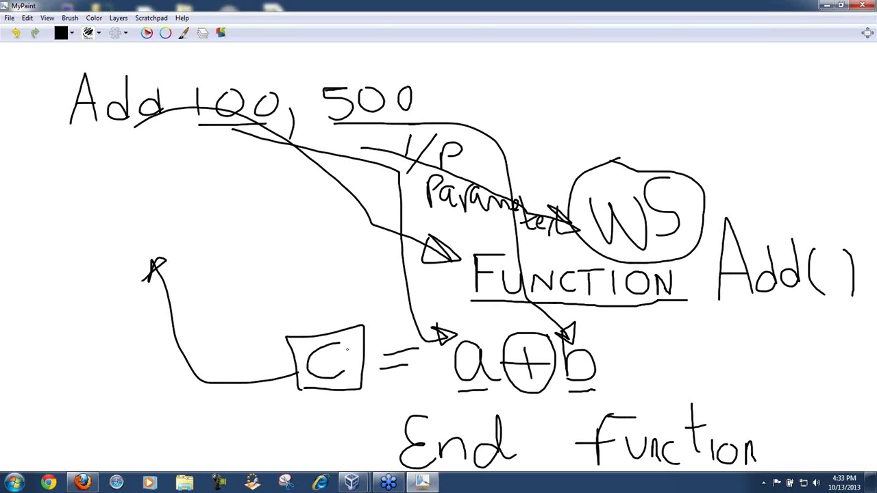
# Step: Draw a return line up from the c box and start writing 'Response' beside it
pyautogui.moveTo(286, 385)
pyautogui.mouseDown()
pyautogui.moveTo(189, 391)
pyautogui.moveTo(152, 275)
pyautogui.mouseUp()
pyautogui.moveTo(69, 336); pyautogui.dragTo(96, 410)
pyautogui.moveTo(81, 358)
pyautogui.mouseDown()
pyautogui.moveTo(184, 295)
pyautogui.moveTo(200, 333)
pyautogui.moveTo(238, 348)
pyautogui.moveTo(228, 308)
pyautogui.moveTo(224, 320)
pyautogui.moveTo(327, 267)
pyautogui.moveTo(319, 285)
pyautogui.moveTo(352, 276)
pyautogui.mouseUp()
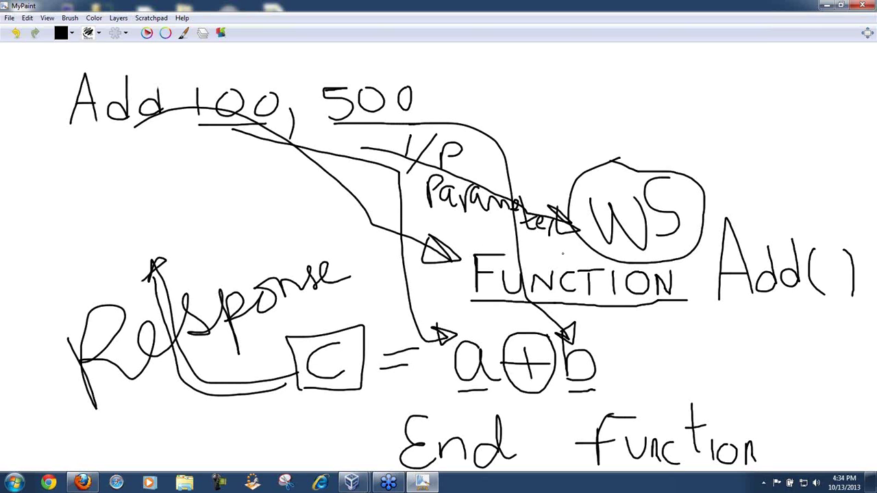
# Step: Underline Response, write 'Request' below Add 100, and circle the 100 and 500 arguments
pyautogui.moveTo(98, 424); pyautogui.dragTo(325, 305)
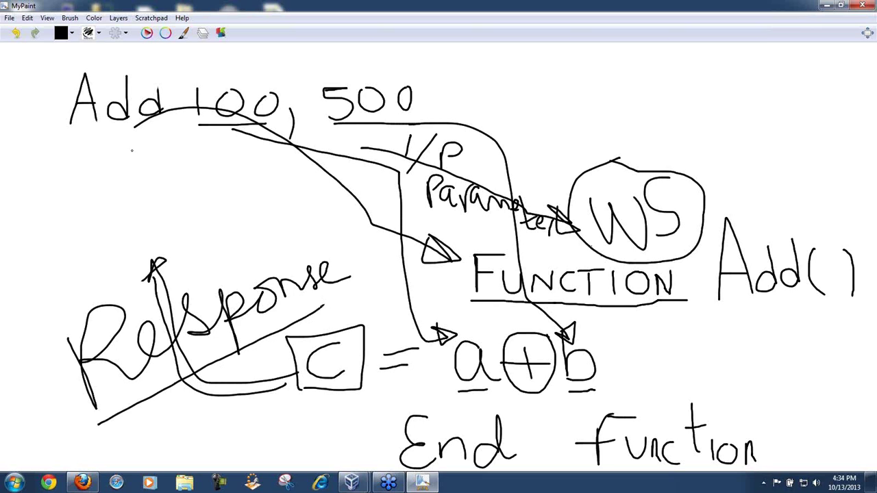
pyautogui.moveTo(128, 165)
pyautogui.mouseDown()
pyautogui.moveTo(192, 140)
pyautogui.moveTo(193, 163)
pyautogui.moveTo(211, 172)
pyautogui.moveTo(230, 163)
pyautogui.moveTo(211, 209)
pyautogui.moveTo(265, 166)
pyautogui.moveTo(283, 197)
pyautogui.moveTo(310, 199)
pyautogui.moveTo(316, 223)
pyautogui.moveTo(337, 158)
pyautogui.moveTo(336, 232)
pyautogui.moveTo(362, 221)
pyautogui.mouseUp()
pyautogui.moveTo(327, 176); pyautogui.dragTo(365, 173)
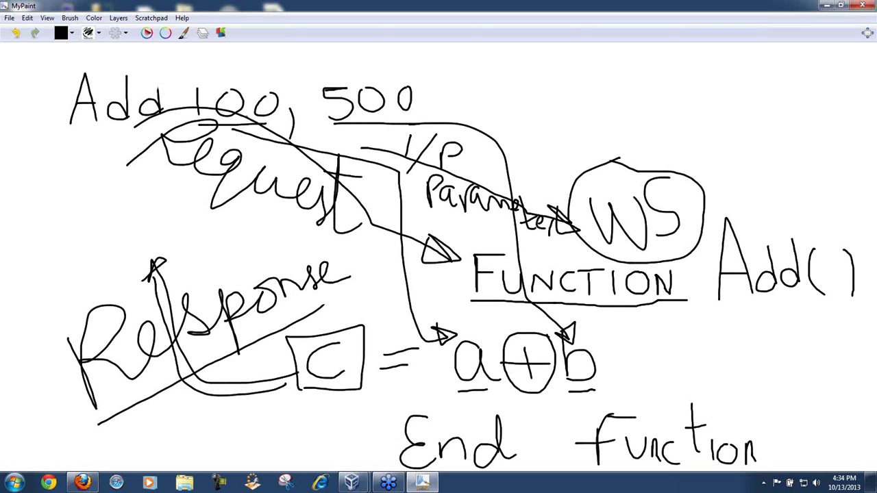
pyautogui.moveTo(230, 127)
pyautogui.mouseDown()
pyautogui.moveTo(303, 109)
pyautogui.moveTo(183, 81)
pyautogui.moveTo(255, 121)
pyautogui.mouseUp()
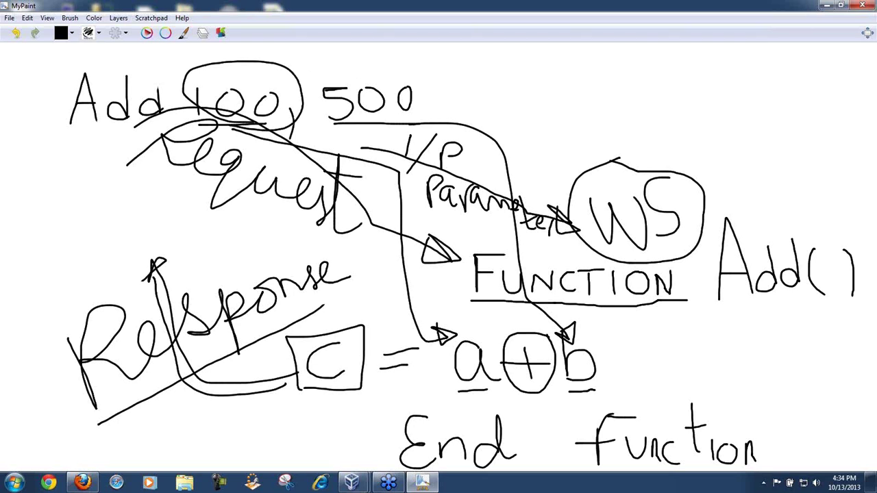
pyautogui.moveTo(350, 122)
pyautogui.mouseDown()
pyautogui.moveTo(416, 113)
pyautogui.moveTo(321, 69)
pyautogui.moveTo(383, 126)
pyautogui.mouseUp()
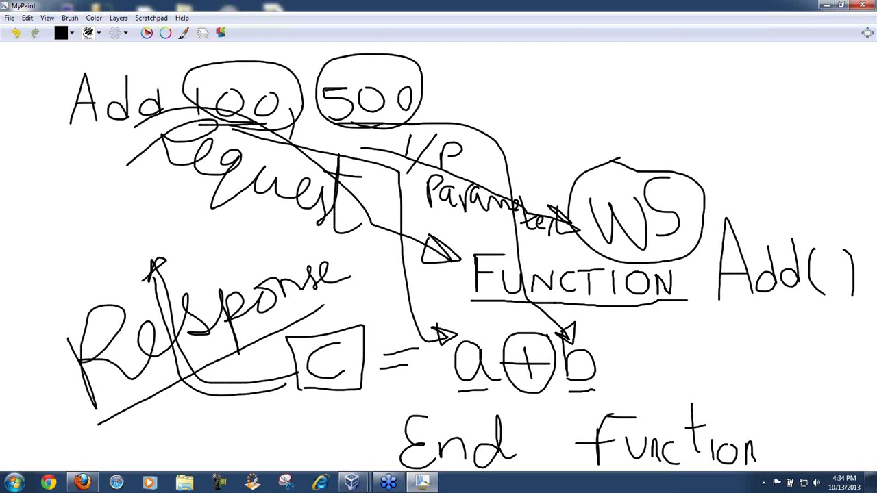
# Step: Loop a line around a+b back to Response, then request a new painting
pyautogui.moveTo(520, 244)
pyautogui.mouseDown()
pyautogui.moveTo(582, 257)
pyautogui.moveTo(596, 396)
pyautogui.moveTo(438, 373)
pyautogui.moveTo(621, 390)
pyautogui.moveTo(593, 412)
pyautogui.mouseUp()
pyautogui.moveTo(473, 387)
pyautogui.mouseDown()
pyautogui.moveTo(230, 404)
pyautogui.moveTo(134, 282)
pyautogui.mouseUp()
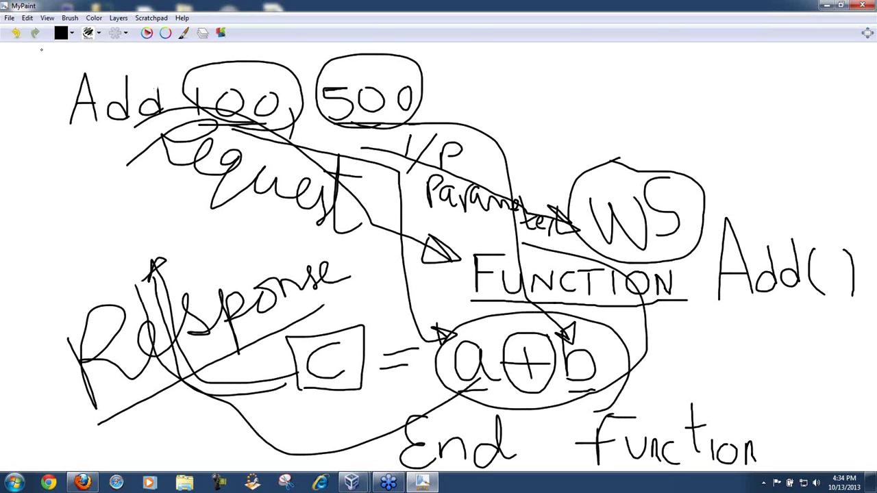
pyautogui.click(9, 18)
pyautogui.click(19, 34)
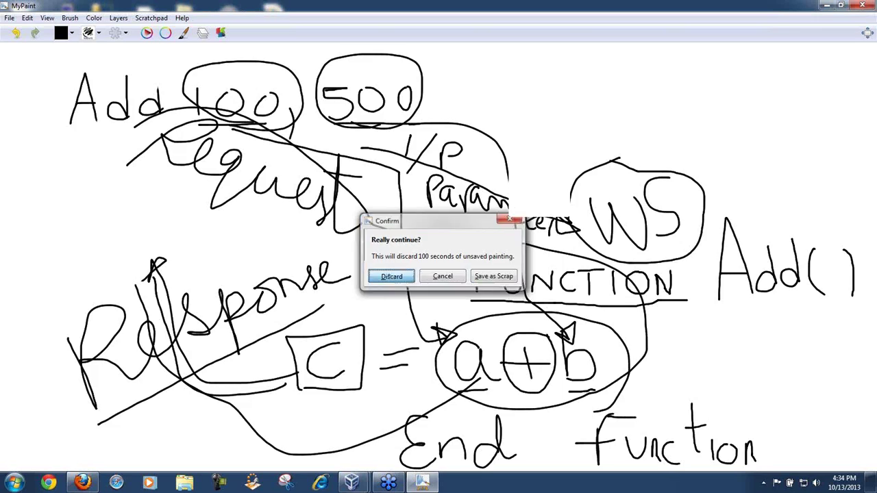
# Step: Discard the old painting and write 'WS' inside a box on the blank canvas
pyautogui.press('Return')
pyautogui.moveTo(358, 217)
pyautogui.mouseDown()
pyautogui.moveTo(400, 258)
pyautogui.moveTo(439, 240)
pyautogui.moveTo(437, 227)
pyautogui.mouseUp()
pyautogui.moveTo(535, 229)
pyautogui.mouseDown()
pyautogui.moveTo(480, 234)
pyautogui.moveTo(483, 305)
pyautogui.mouseUp()
pyautogui.moveTo(482, 157)
pyautogui.mouseDown()
pyautogui.moveTo(297, 185)
pyautogui.moveTo(330, 370)
pyautogui.moveTo(578, 315)
pyautogui.moveTo(611, 159)
pyautogui.moveTo(588, 143)
pyautogui.moveTo(474, 161)
pyautogui.mouseUp()
# Step: Draw an incoming arrow labelled 'Req' and an outgoing curve from the box bottom
pyautogui.moveTo(201, 130)
pyautogui.mouseDown()
pyautogui.moveTo(317, 125)
pyautogui.moveTo(352, 168)
pyautogui.moveTo(311, 157)
pyautogui.moveTo(366, 130)
pyautogui.mouseUp()
pyautogui.moveTo(307, 85)
pyautogui.mouseDown()
pyautogui.moveTo(327, 120)
pyautogui.moveTo(387, 89)
pyautogui.moveTo(396, 94)
pyautogui.moveTo(414, 77)
pyautogui.mouseUp()
pyautogui.moveTo(399, 353)
pyautogui.mouseDown()
pyautogui.moveTo(403, 370)
pyautogui.moveTo(182, 395)
pyautogui.moveTo(235, 353)
pyautogui.moveTo(274, 416)
pyautogui.moveTo(315, 380)
pyautogui.moveTo(337, 432)
pyautogui.moveTo(351, 402)
pyautogui.moveTo(339, 412)
pyautogui.mouseUp()
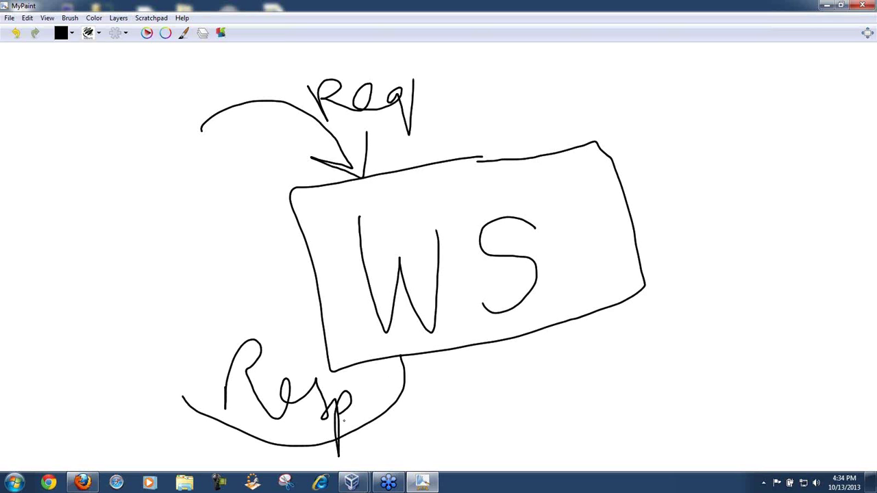
# Step: Add the Resp arrowhead and draw an 'Env' envelope containing '<xml a=50'
pyautogui.moveTo(298, 434)
pyautogui.mouseDown()
pyautogui.moveTo(251, 435)
pyautogui.moveTo(274, 455)
pyautogui.mouseUp()
pyautogui.moveTo(202, 87)
pyautogui.mouseDown()
pyautogui.moveTo(50, 89)
pyautogui.moveTo(220, 178)
pyautogui.moveTo(232, 77)
pyautogui.moveTo(46, 90)
pyautogui.moveTo(127, 136)
pyautogui.moveTo(225, 80)
pyautogui.mouseUp()
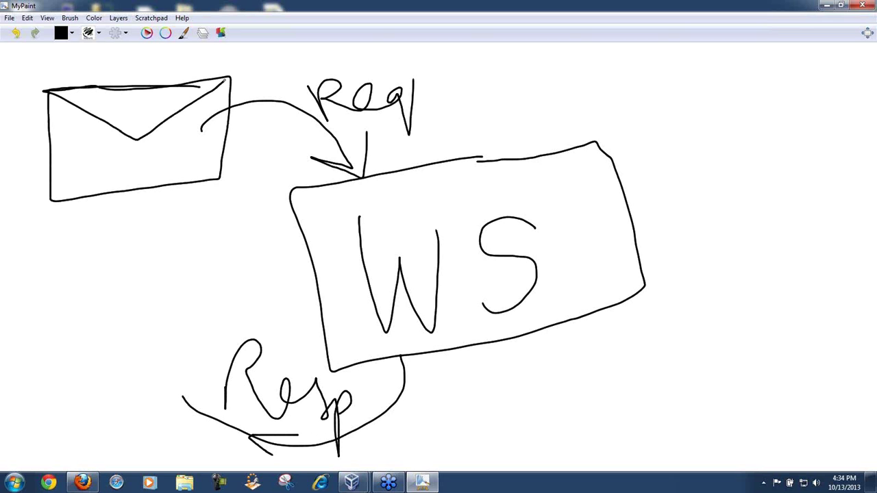
pyautogui.moveTo(110, 67)
pyautogui.mouseDown()
pyautogui.moveTo(100, 85)
pyautogui.moveTo(156, 84)
pyautogui.moveTo(181, 66)
pyautogui.mouseUp()
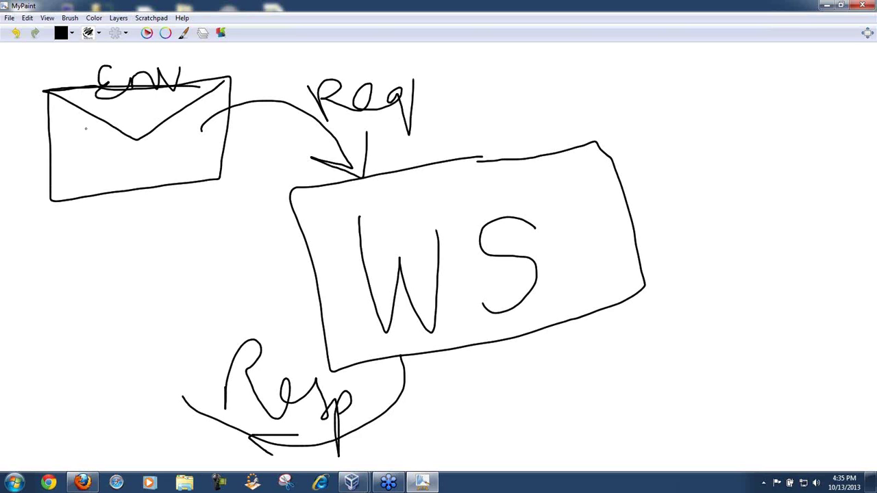
pyautogui.moveTo(83, 129)
pyautogui.mouseDown()
pyautogui.moveTo(87, 144)
pyautogui.moveTo(113, 141)
pyautogui.moveTo(107, 133)
pyautogui.moveTo(97, 144)
pyautogui.moveTo(118, 141)
pyautogui.moveTo(152, 110)
pyautogui.moveTo(177, 135)
pyautogui.mouseUp()
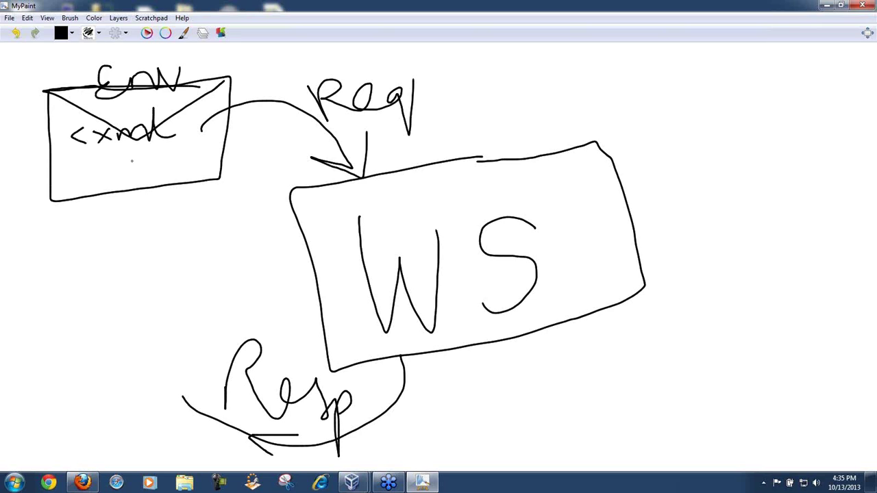
pyautogui.moveTo(113, 164)
pyautogui.mouseDown()
pyautogui.moveTo(102, 172)
pyautogui.moveTo(118, 183)
pyautogui.moveTo(154, 162)
pyautogui.moveTo(167, 170)
pyautogui.moveTo(185, 146)
pyautogui.moveTo(200, 146)
pyautogui.mouseUp()
pyautogui.moveTo(201, 147)
pyautogui.mouseDown()
pyautogui.moveTo(213, 154)
pyautogui.moveTo(221, 141)
pyautogui.mouseUp()
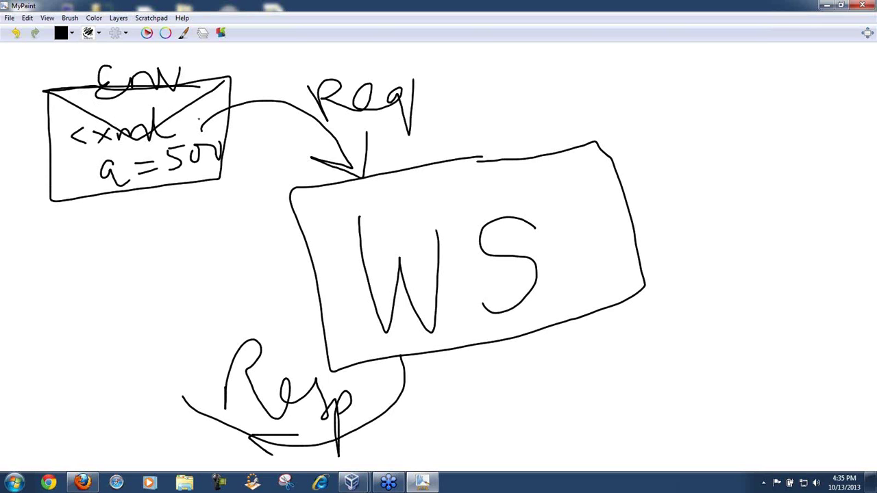
# Step: Circle the XML text, write P1 and P2, and draw a second flapped envelope beside Resp
pyautogui.moveTo(106, 110)
pyautogui.mouseDown()
pyautogui.moveTo(185, 197)
pyautogui.moveTo(141, 103)
pyautogui.moveTo(130, 139)
pyautogui.mouseUp()
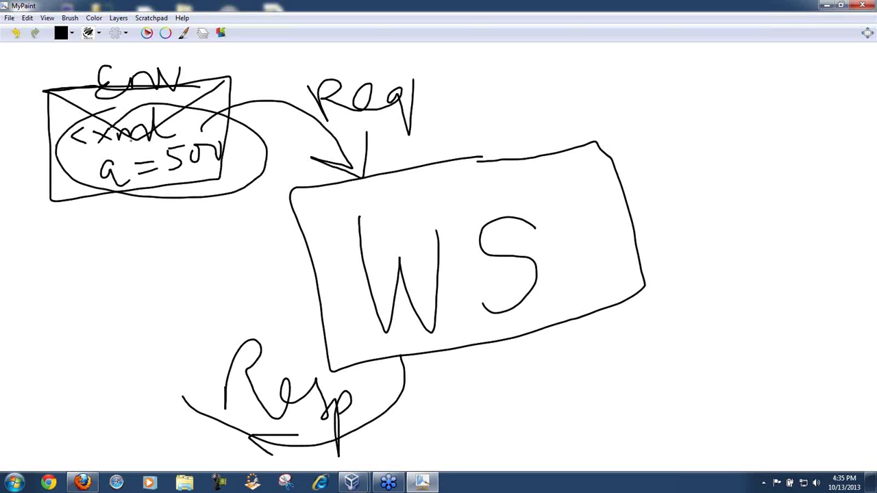
pyautogui.moveTo(32, 183)
pyautogui.mouseDown()
pyautogui.moveTo(72, 171)
pyautogui.moveTo(31, 171)
pyautogui.moveTo(62, 204)
pyautogui.mouseUp()
pyautogui.moveTo(39, 231)
pyautogui.mouseDown()
pyautogui.moveTo(49, 253)
pyautogui.moveTo(56, 238)
pyautogui.moveTo(108, 235)
pyautogui.mouseUp()
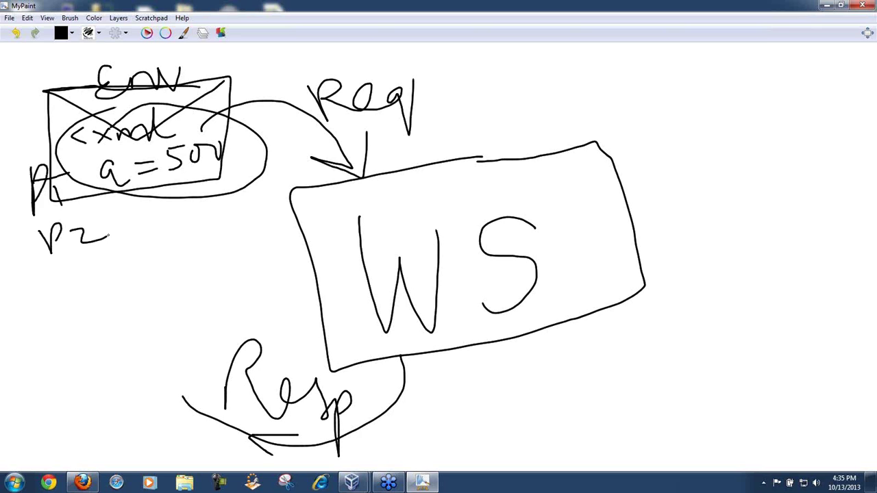
pyautogui.moveTo(203, 370)
pyautogui.mouseDown()
pyautogui.moveTo(74, 392)
pyautogui.moveTo(182, 446)
pyautogui.moveTo(217, 362)
pyautogui.moveTo(63, 398)
pyautogui.mouseUp()
pyautogui.moveTo(115, 417); pyautogui.dragTo(216, 363)
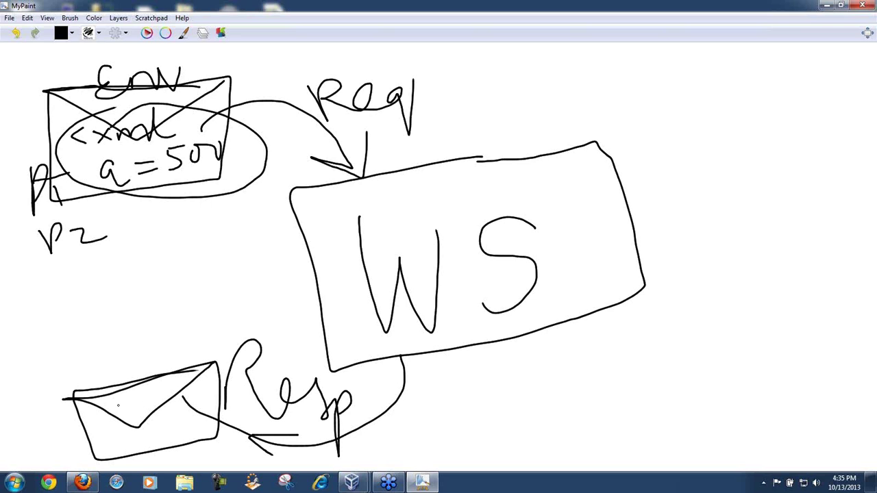
# Step: Label the lower envelope 'xml' and draw a large outer box around WS
pyautogui.moveTo(96, 372)
pyautogui.mouseDown()
pyautogui.moveTo(126, 369)
pyautogui.moveTo(108, 397)
pyautogui.moveTo(168, 352)
pyautogui.moveTo(196, 371)
pyautogui.mouseUp()
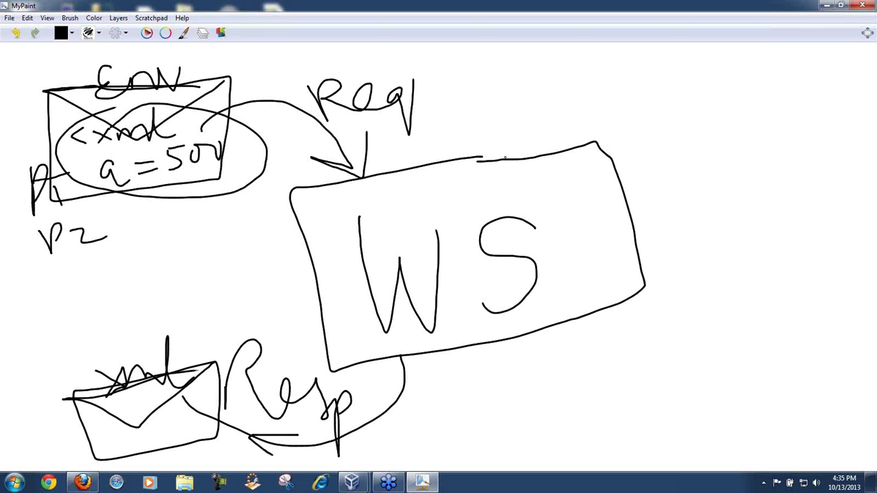
pyautogui.moveTo(513, 108)
pyautogui.mouseDown()
pyautogui.moveTo(290, 175)
pyautogui.moveTo(323, 335)
pyautogui.moveTo(457, 429)
pyautogui.mouseUp()
pyautogui.moveTo(520, 422)
pyautogui.mouseDown()
pyautogui.moveTo(798, 349)
pyautogui.moveTo(730, 129)
pyautogui.moveTo(618, 61)
pyautogui.moveTo(471, 119)
pyautogui.mouseUp()
# Step: Handwrite 'Hosted' across the outer box's top-right corner
pyautogui.moveTo(668, 146); pyautogui.dragTo(744, 121)
pyautogui.moveTo(660, 104); pyautogui.dragTo(691, 179)
pyautogui.moveTo(693, 114); pyautogui.dragTo(705, 167)
pyautogui.moveTo(728, 134)
pyautogui.mouseDown()
pyautogui.moveTo(713, 152)
pyautogui.moveTo(729, 134)
pyautogui.mouseUp()
pyautogui.moveTo(766, 108)
pyautogui.mouseDown()
pyautogui.moveTo(750, 122)
pyautogui.moveTo(765, 140)
pyautogui.moveTo(795, 114)
pyautogui.moveTo(829, 103)
pyautogui.moveTo(834, 55)
pyautogui.moveTo(838, 89)
pyautogui.moveTo(736, 99)
pyautogui.mouseUp()
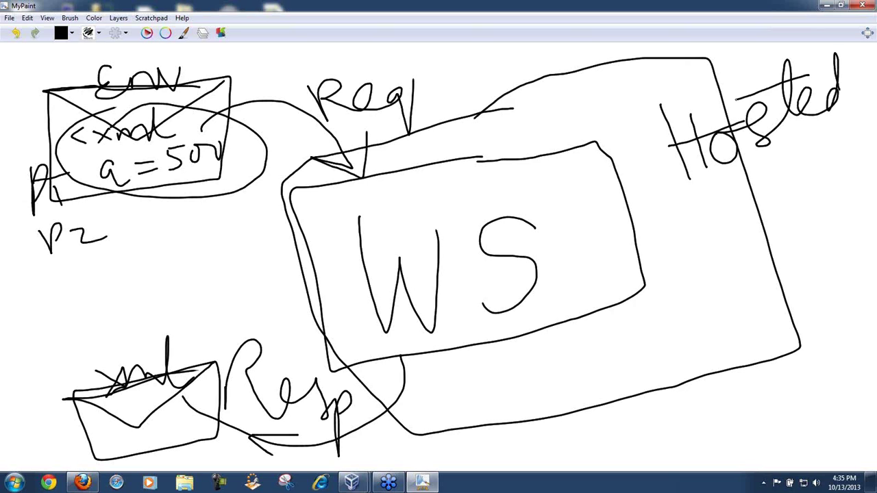
# Step: Underline Hosted and write Server, Unix, Linux and Win labels in the frame
pyautogui.moveTo(681, 194); pyautogui.dragTo(847, 121)
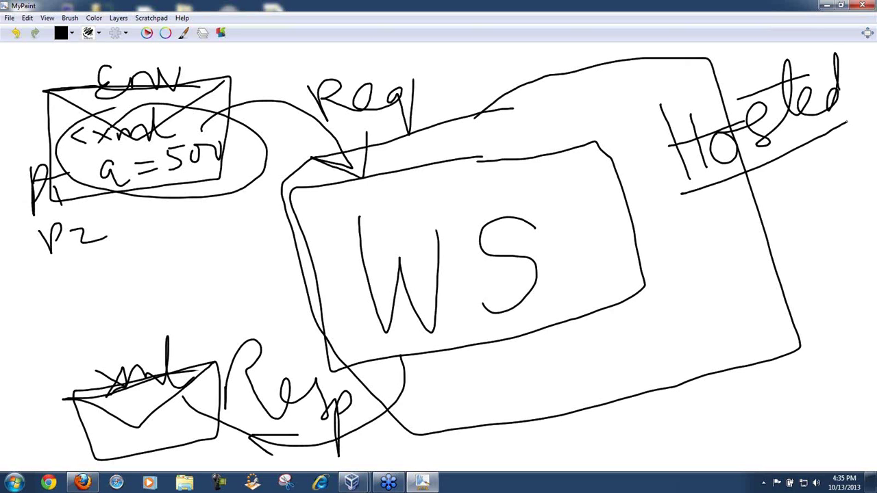
pyautogui.moveTo(636, 351)
pyautogui.mouseDown()
pyautogui.moveTo(679, 409)
pyautogui.moveTo(656, 418)
pyautogui.moveTo(688, 431)
pyautogui.moveTo(715, 413)
pyautogui.moveTo(752, 409)
pyautogui.moveTo(762, 398)
pyautogui.moveTo(769, 423)
pyautogui.moveTo(781, 422)
pyautogui.mouseUp()
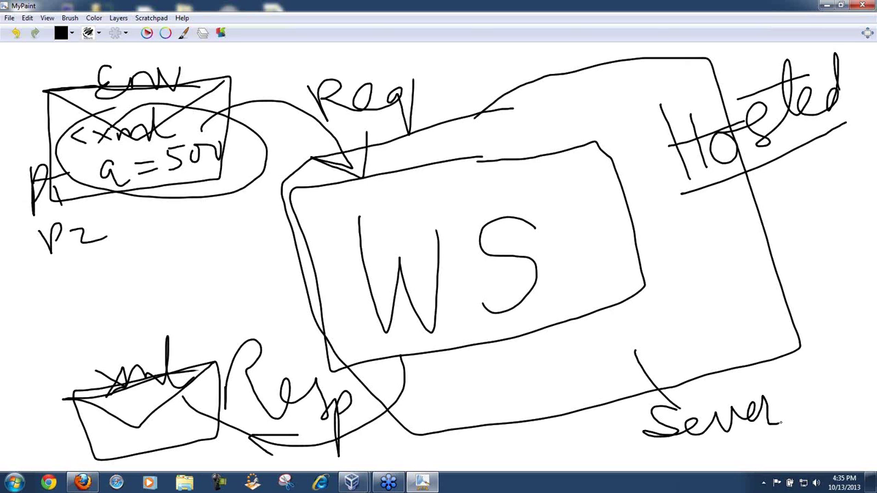
pyautogui.moveTo(684, 320)
pyautogui.mouseDown()
pyautogui.moveTo(685, 329)
pyautogui.moveTo(717, 306)
pyautogui.moveTo(747, 353)
pyautogui.moveTo(777, 352)
pyautogui.moveTo(760, 360)
pyautogui.mouseUp()
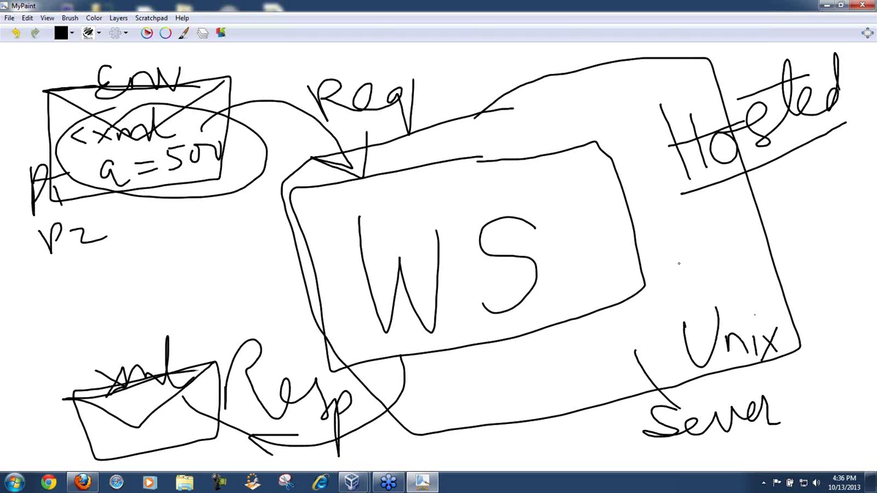
pyautogui.moveTo(658, 232)
pyautogui.mouseDown()
pyautogui.moveTo(698, 293)
pyautogui.moveTo(791, 313)
pyautogui.moveTo(762, 322)
pyautogui.mouseUp()
pyautogui.moveTo(480, 397)
pyautogui.mouseDown()
pyautogui.moveTo(481, 404)
pyautogui.moveTo(513, 399)
pyautogui.moveTo(542, 381)
pyautogui.moveTo(557, 408)
pyautogui.mouseUp()
pyautogui.moveTo(566, 389)
pyautogui.mouseDown()
pyautogui.moveTo(568, 399)
pyautogui.moveTo(573, 387)
pyautogui.moveTo(599, 385)
pyautogui.mouseUp()
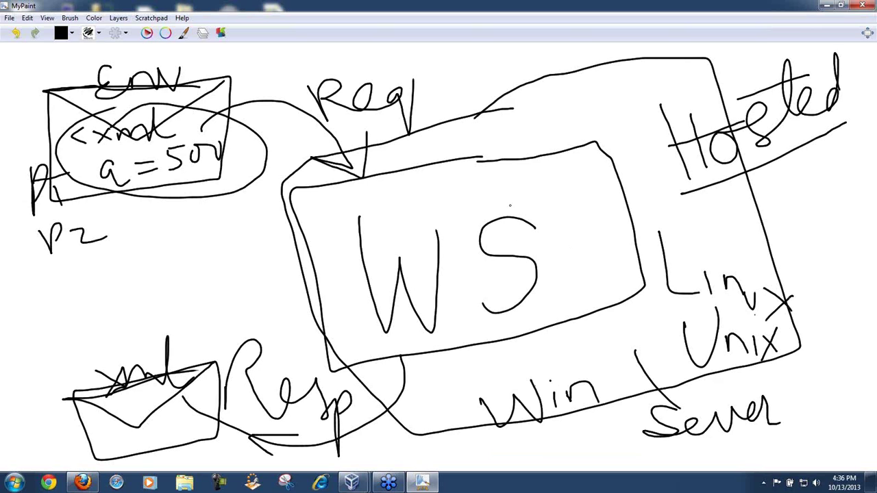
# Step: Circle the WS letters, write 'deployed' under Hosted, and box the word Server
pyautogui.moveTo(488, 180)
pyautogui.mouseDown()
pyautogui.moveTo(426, 169)
pyautogui.moveTo(475, 394)
pyautogui.moveTo(608, 233)
pyautogui.moveTo(444, 174)
pyautogui.mouseUp()
pyautogui.moveTo(725, 171)
pyautogui.mouseDown()
pyautogui.moveTo(733, 203)
pyautogui.moveTo(786, 188)
pyautogui.mouseUp()
pyautogui.moveTo(788, 180)
pyautogui.mouseDown()
pyautogui.moveTo(792, 214)
pyautogui.moveTo(800, 162)
pyautogui.moveTo(820, 172)
pyautogui.moveTo(832, 193)
pyautogui.moveTo(840, 157)
pyautogui.moveTo(850, 158)
pyautogui.mouseUp()
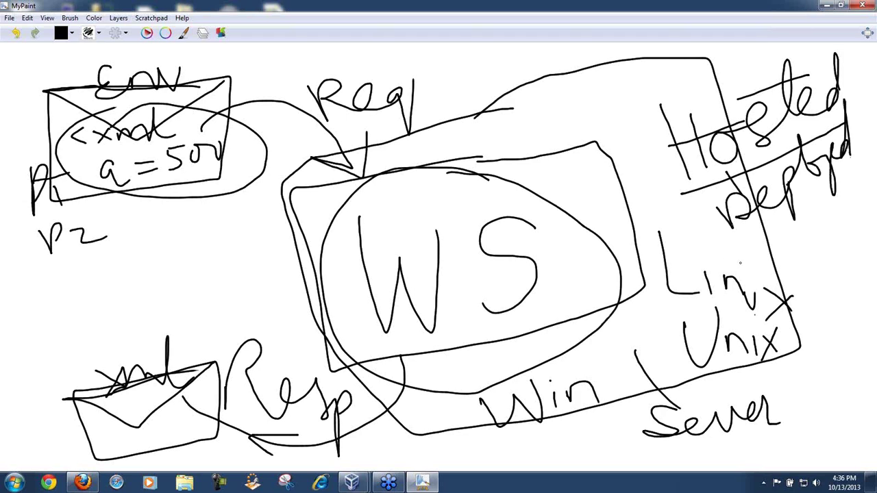
pyautogui.moveTo(720, 402)
pyautogui.mouseDown()
pyautogui.moveTo(657, 409)
pyautogui.moveTo(640, 455)
pyautogui.moveTo(793, 392)
pyautogui.moveTo(709, 403)
pyautogui.mouseUp()
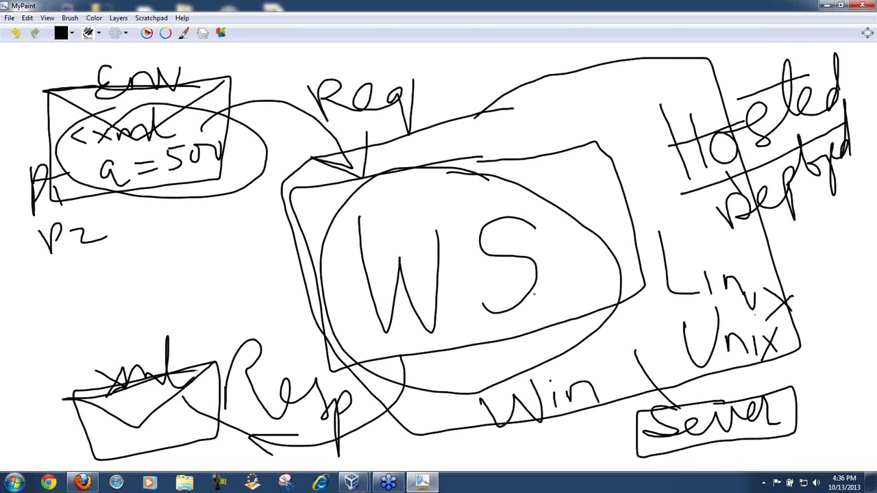
# Step: Draw a line left from WS and write 'Java' and 'C#.Net' there
pyautogui.moveTo(357, 247); pyautogui.dragTo(223, 263)
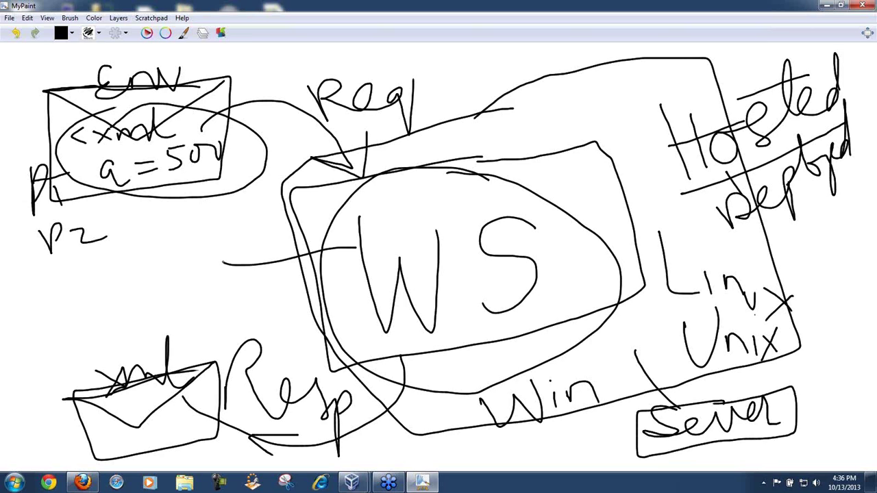
pyautogui.moveTo(115, 276); pyautogui.dragTo(134, 234)
pyautogui.moveTo(171, 204)
pyautogui.mouseDown()
pyautogui.moveTo(135, 232)
pyautogui.moveTo(168, 270)
pyautogui.moveTo(186, 243)
pyautogui.moveTo(222, 232)
pyautogui.moveTo(221, 249)
pyautogui.moveTo(251, 243)
pyautogui.mouseUp()
pyautogui.click(171, 310)
pyautogui.moveTo(186, 313)
pyautogui.mouseDown()
pyautogui.moveTo(208, 279)
pyautogui.moveTo(241, 311)
pyautogui.mouseUp()
pyautogui.moveTo(250, 244)
pyautogui.mouseDown()
pyautogui.moveTo(259, 293)
pyautogui.moveTo(268, 285)
pyautogui.mouseUp()
pyautogui.moveTo(231, 264); pyautogui.dragTo(273, 245)
pyautogui.moveTo(108, 314)
pyautogui.mouseDown()
pyautogui.moveTo(75, 330)
pyautogui.moveTo(107, 352)
pyautogui.moveTo(124, 351)
pyautogui.mouseUp()
pyautogui.moveTo(128, 303)
pyautogui.mouseDown()
pyautogui.moveTo(136, 345)
pyautogui.moveTo(141, 313)
pyautogui.mouseUp()
pyautogui.moveTo(104, 336); pyautogui.dragTo(155, 316)
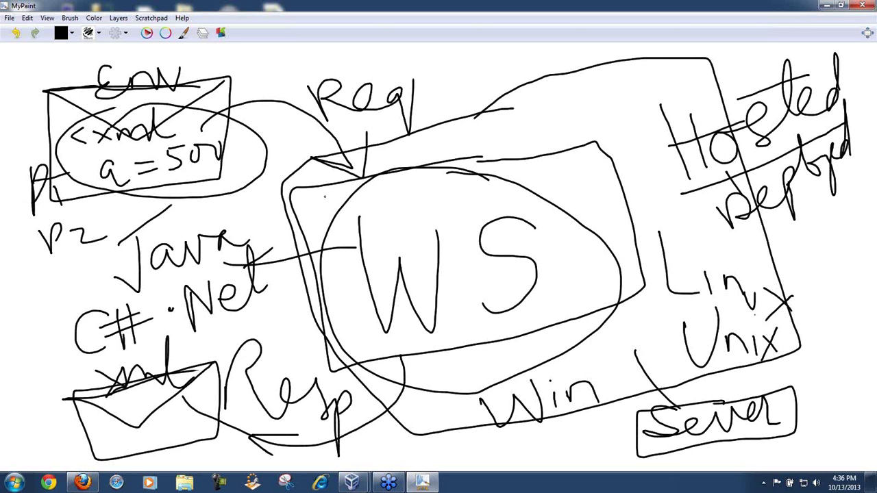
# Step: Link the envelopes to WS with curves and circle the Java and C#.Net labels
pyautogui.moveTo(233, 120)
pyautogui.mouseDown()
pyautogui.moveTo(362, 226)
pyautogui.moveTo(365, 242)
pyautogui.mouseUp()
pyautogui.moveTo(370, 273)
pyautogui.mouseDown()
pyautogui.moveTo(378, 299)
pyautogui.moveTo(266, 429)
pyautogui.mouseUp()
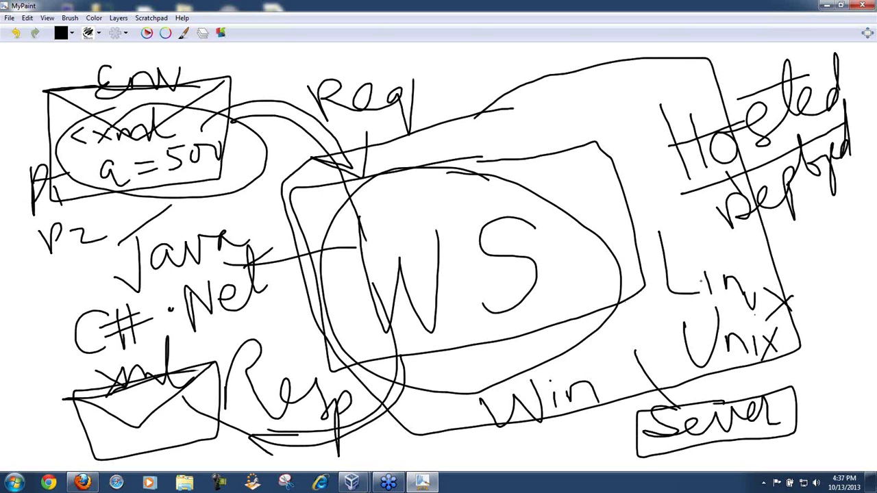
pyautogui.moveTo(325, 218)
pyautogui.mouseDown()
pyautogui.moveTo(77, 286)
pyautogui.moveTo(168, 381)
pyautogui.moveTo(261, 236)
pyautogui.mouseUp()
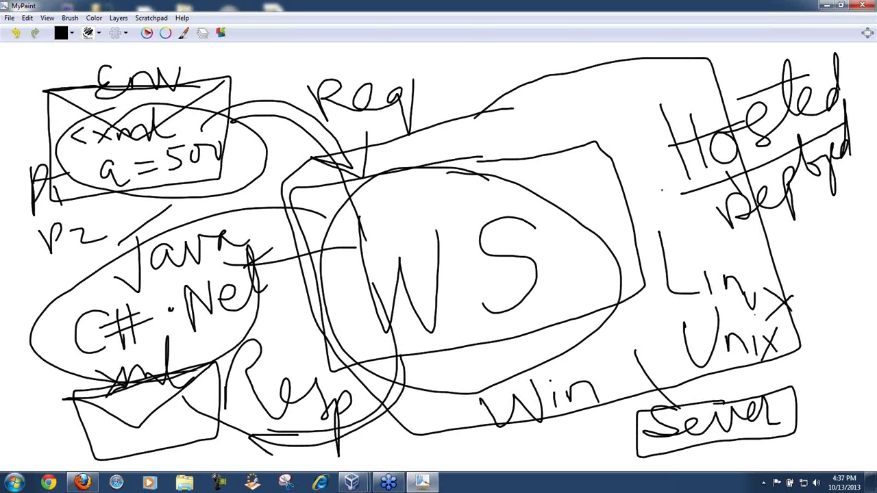
# Step: Write and underline 'Web Server' at the top of the frame, and begin 'IIS'
pyautogui.moveTo(605, 186); pyautogui.dragTo(604, 116)
pyautogui.moveTo(581, 65)
pyautogui.mouseDown()
pyautogui.moveTo(616, 65)
pyautogui.moveTo(639, 80)
pyautogui.moveTo(647, 100)
pyautogui.mouseUp()
pyautogui.moveTo(656, 45)
pyautogui.mouseDown()
pyautogui.moveTo(659, 103)
pyautogui.moveTo(663, 80)
pyautogui.mouseUp()
pyautogui.moveTo(598, 102)
pyautogui.mouseDown()
pyautogui.moveTo(588, 113)
pyautogui.moveTo(699, 108)
pyautogui.mouseUp()
pyautogui.moveTo(594, 147); pyautogui.dragTo(693, 126)
pyautogui.moveTo(615, 205)
pyautogui.mouseDown()
pyautogui.moveTo(630, 205)
pyautogui.moveTo(624, 222)
pyautogui.moveTo(648, 220)
pyautogui.moveTo(663, 197)
pyautogui.moveTo(666, 218)
pyautogui.moveTo(674, 203)
pyautogui.moveTo(670, 219)
pyautogui.mouseUp()
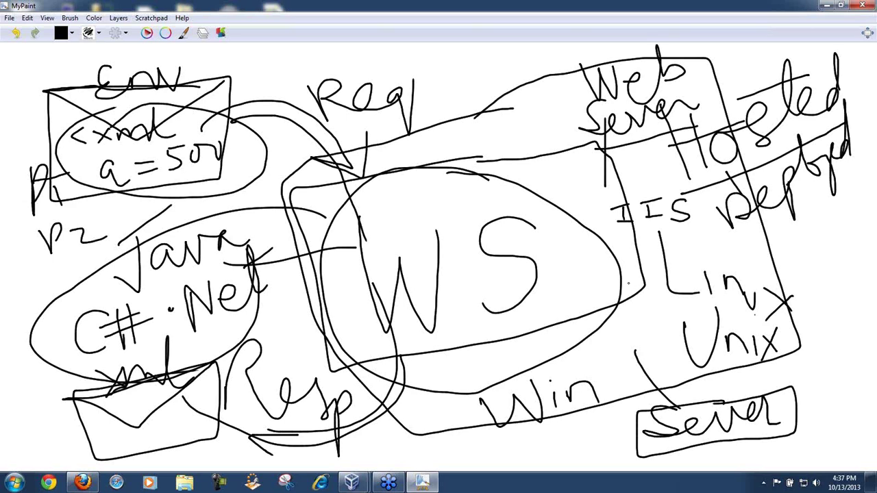
# Step: List weblogic, websphere, Tomcat, Apache and JBoss beside WS and underline IIS
pyautogui.moveTo(557, 253)
pyautogui.mouseDown()
pyautogui.moveTo(579, 270)
pyautogui.moveTo(648, 288)
pyautogui.moveTo(678, 281)
pyautogui.mouseUp()
pyautogui.moveTo(536, 317)
pyautogui.mouseDown()
pyautogui.moveTo(545, 340)
pyautogui.moveTo(603, 313)
pyautogui.moveTo(678, 313)
pyautogui.mouseUp()
pyautogui.moveTo(549, 248)
pyautogui.mouseDown()
pyautogui.moveTo(542, 260)
pyautogui.moveTo(568, 239)
pyautogui.moveTo(630, 225)
pyautogui.mouseUp()
pyautogui.moveTo(500, 233)
pyautogui.mouseDown()
pyautogui.moveTo(518, 206)
pyautogui.moveTo(539, 218)
pyautogui.moveTo(567, 205)
pyautogui.moveTo(602, 207)
pyautogui.mouseUp()
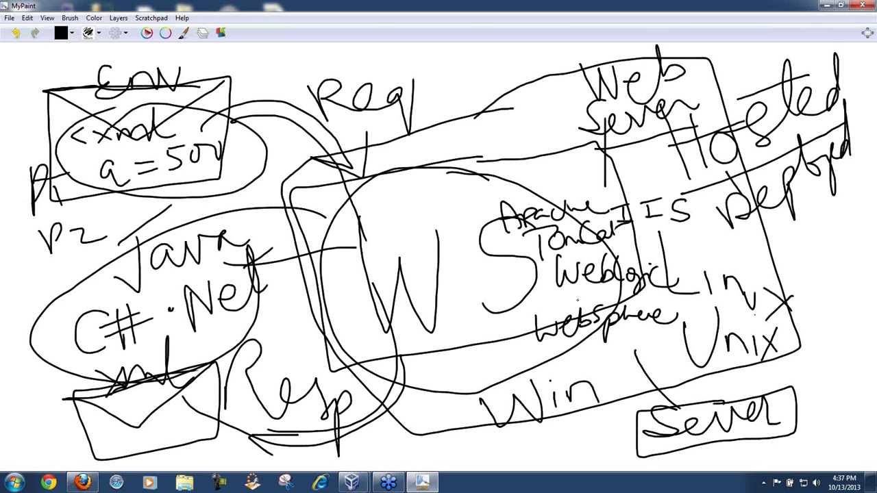
pyautogui.moveTo(526, 363)
pyautogui.mouseDown()
pyautogui.moveTo(551, 350)
pyautogui.moveTo(579, 356)
pyautogui.moveTo(574, 364)
pyautogui.mouseUp()
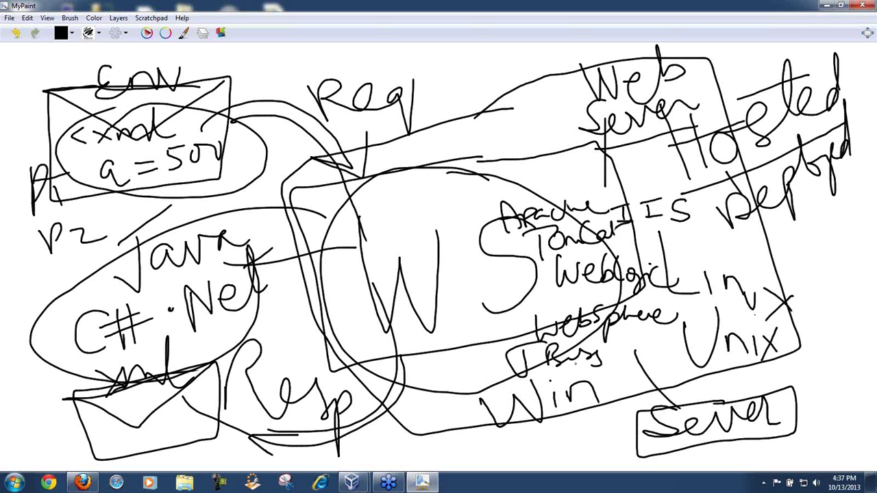
pyautogui.moveTo(634, 229); pyautogui.dragTo(707, 221)
pyautogui.moveTo(602, 193); pyautogui.dragTo(558, 223)
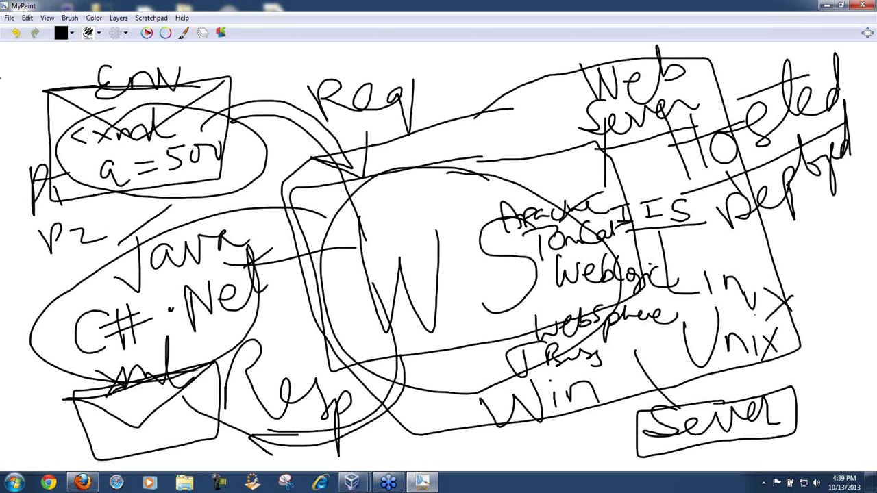
# Step: Start a new drawing in MyPaint and discard the unsaved old diagram
pyautogui.click(10, 17)
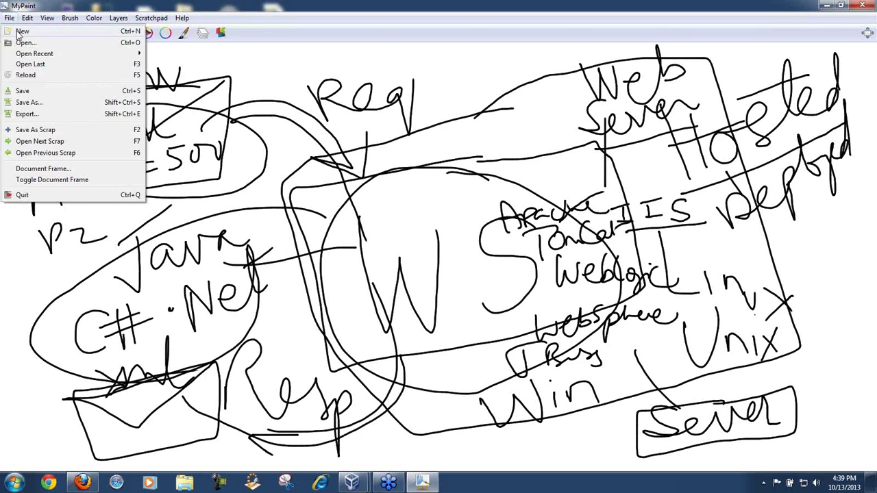
pyautogui.click(20, 31)
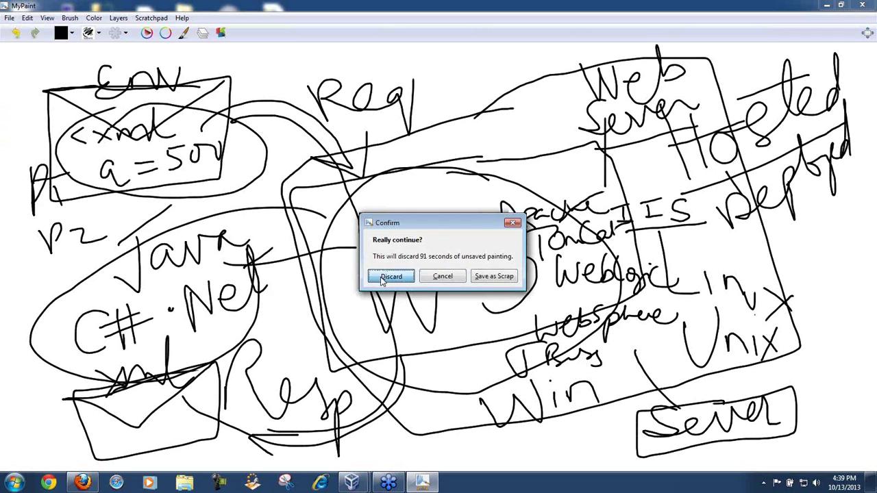
pyautogui.click(384, 279)
# Step: Hand-draw the letters A, B and C stacked down the left side
pyautogui.moveTo(114, 211)
pyautogui.mouseDown()
pyautogui.moveTo(155, 102)
pyautogui.moveTo(202, 201)
pyautogui.mouseUp()
pyautogui.moveTo(136, 166); pyautogui.dragTo(183, 168)
pyautogui.moveTo(140, 242)
pyautogui.mouseDown()
pyautogui.moveTo(139, 304)
pyautogui.moveTo(171, 254)
pyautogui.moveTo(148, 286)
pyautogui.moveTo(155, 318)
pyautogui.moveTo(144, 318)
pyautogui.mouseUp()
pyautogui.moveTo(189, 370)
pyautogui.mouseDown()
pyautogui.moveTo(129, 365)
pyautogui.moveTo(196, 409)
pyautogui.mouseUp()
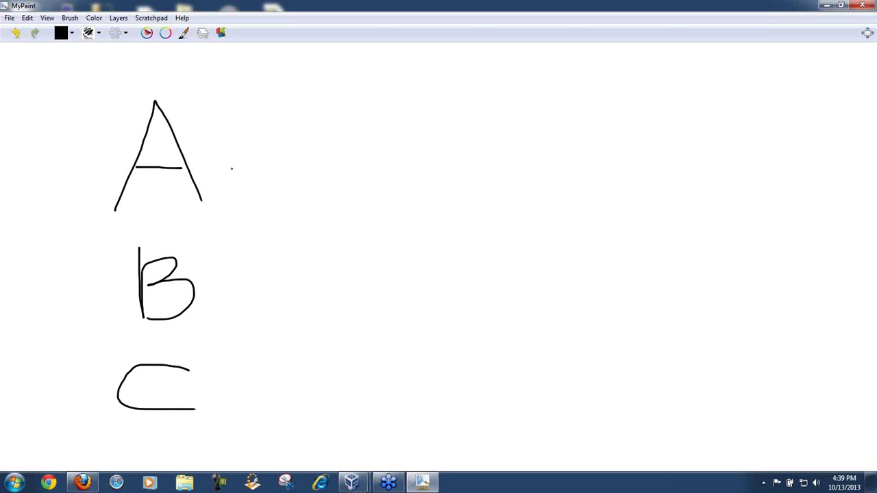
# Step: Write '= Address' beside A and 'Binding' beside B
pyautogui.moveTo(224, 163)
pyautogui.mouseDown()
pyautogui.moveTo(235, 161)
pyautogui.moveTo(233, 169)
pyautogui.moveTo(263, 146)
pyautogui.moveTo(274, 172)
pyautogui.moveTo(309, 145)
pyautogui.moveTo(330, 164)
pyautogui.moveTo(346, 159)
pyautogui.moveTo(350, 175)
pyautogui.mouseUp()
pyautogui.moveTo(226, 288); pyautogui.dragTo(244, 294)
pyautogui.moveTo(265, 305)
pyautogui.mouseDown()
pyautogui.moveTo(274, 279)
pyautogui.moveTo(274, 297)
pyautogui.mouseUp()
pyautogui.moveTo(291, 295)
pyautogui.mouseDown()
pyautogui.moveTo(295, 282)
pyautogui.moveTo(332, 299)
pyautogui.mouseUp()
pyautogui.moveTo(336, 294)
pyautogui.mouseDown()
pyautogui.moveTo(340, 287)
pyautogui.moveTo(370, 294)
pyautogui.moveTo(350, 321)
pyautogui.mouseUp()
# Step: Write '= Contract' beside C and underline Contract, Binding and Address
pyautogui.moveTo(248, 386); pyautogui.dragTo(263, 384)
pyautogui.moveTo(251, 391); pyautogui.dragTo(267, 389)
pyautogui.moveTo(341, 346)
pyautogui.mouseDown()
pyautogui.moveTo(336, 408)
pyautogui.moveTo(366, 388)
pyautogui.mouseUp()
pyautogui.moveTo(375, 367); pyautogui.dragTo(373, 391)
pyautogui.moveTo(367, 380); pyautogui.dragTo(402, 378)
pyautogui.moveTo(411, 385); pyautogui.dragTo(415, 390)
pyautogui.moveTo(426, 364); pyautogui.dragTo(422, 392)
pyautogui.moveTo(423, 375); pyautogui.dragTo(452, 372)
pyautogui.moveTo(313, 411); pyautogui.dragTo(456, 406)
pyautogui.moveTo(278, 315); pyautogui.dragTo(379, 316)
pyautogui.moveTo(268, 186); pyautogui.dragTo(363, 185)
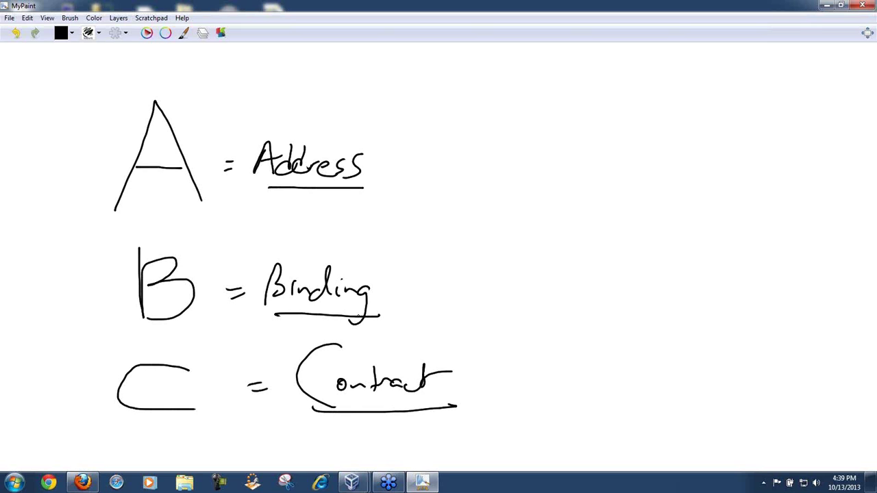
# Step: Draw a WS box on the right with an arc arrow into it and tick Address
pyautogui.moveTo(709, 252)
pyautogui.mouseDown()
pyautogui.moveTo(681, 255)
pyautogui.moveTo(742, 335)
pyautogui.moveTo(679, 256)
pyautogui.moveTo(681, 304)
pyautogui.mouseUp()
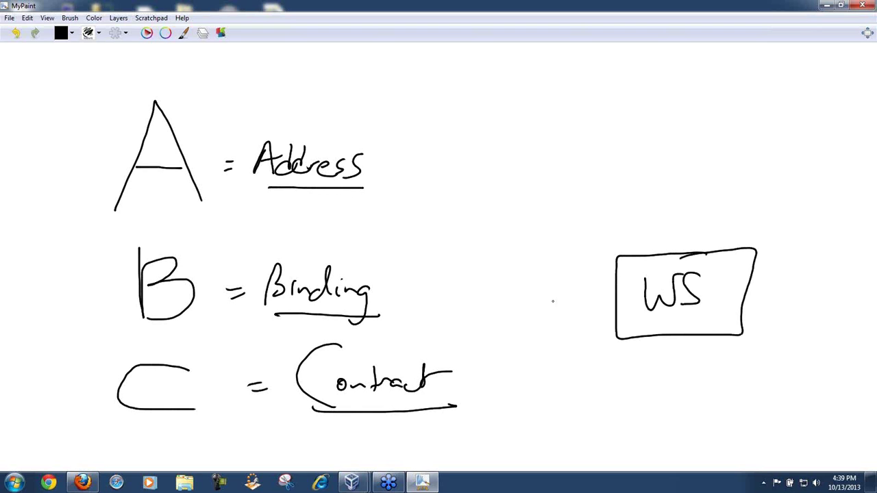
pyautogui.moveTo(295, 235)
pyautogui.mouseDown()
pyautogui.moveTo(712, 241)
pyautogui.moveTo(715, 257)
pyautogui.moveTo(689, 236)
pyautogui.mouseUp()
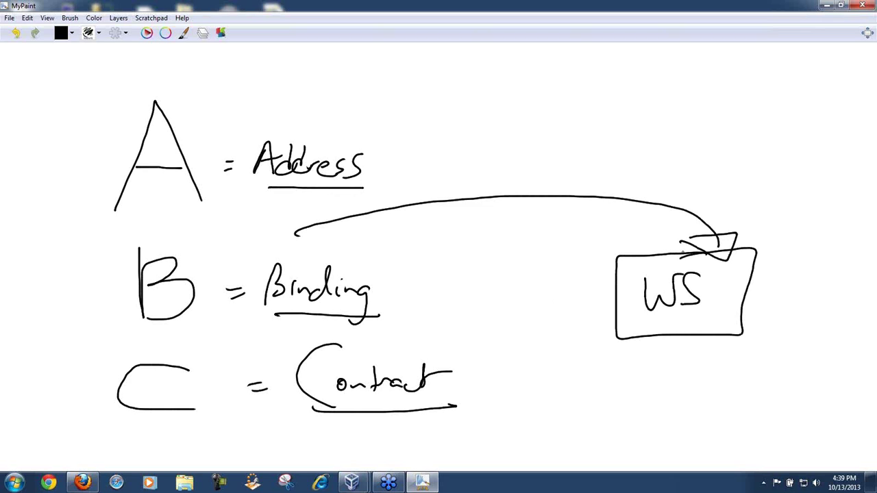
pyautogui.moveTo(368, 153); pyautogui.dragTo(416, 94)
pyautogui.moveTo(253, 89)
pyautogui.mouseDown()
pyautogui.moveTo(273, 103)
pyautogui.moveTo(297, 98)
pyautogui.moveTo(313, 124)
pyautogui.mouseUp()
pyautogui.moveTo(328, 91)
pyautogui.mouseDown()
pyautogui.moveTo(320, 123)
pyautogui.moveTo(355, 99)
pyautogui.moveTo(426, 110)
pyautogui.moveTo(438, 103)
pyautogui.moveTo(463, 117)
pyautogui.mouseUp()
pyautogui.moveTo(464, 84)
pyautogui.mouseDown()
pyautogui.moveTo(469, 111)
pyautogui.moveTo(484, 100)
pyautogui.moveTo(497, 108)
pyautogui.moveTo(518, 91)
pyautogui.moveTo(525, 96)
pyautogui.moveTo(531, 151)
pyautogui.mouseUp()
pyautogui.moveTo(565, 119); pyautogui.dragTo(640, 116)
pyautogui.moveTo(663, 89); pyautogui.dragTo(629, 165)
pyautogui.moveTo(662, 128)
pyautogui.mouseDown()
pyautogui.moveTo(743, 124)
pyautogui.moveTo(738, 160)
pyautogui.moveTo(787, 134)
pyautogui.mouseUp()
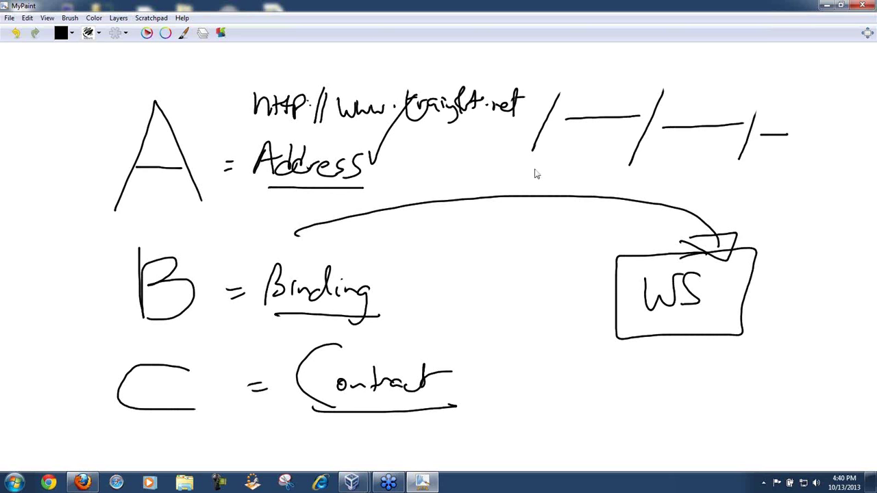
pyautogui.moveTo(276, 137)
pyautogui.mouseDown()
pyautogui.moveTo(539, 129)
pyautogui.moveTo(747, 153)
pyautogui.mouseUp()
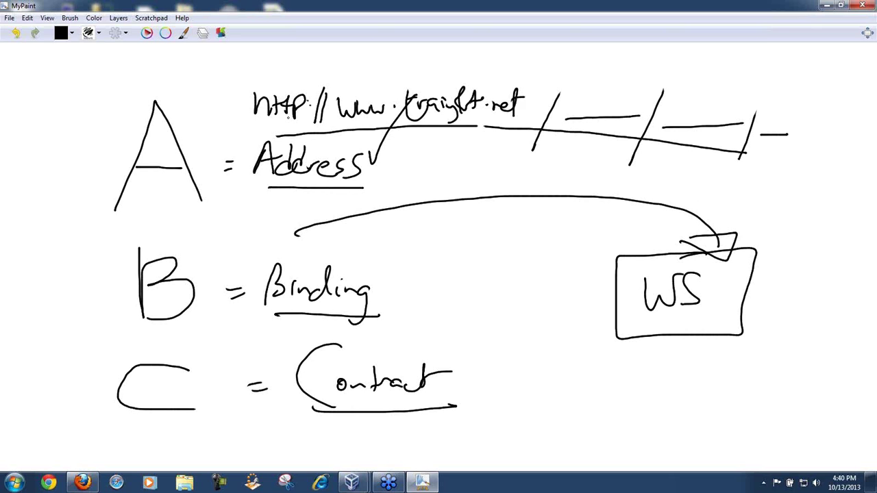
pyautogui.moveTo(295, 57)
pyautogui.mouseDown()
pyautogui.moveTo(283, 69)
pyautogui.moveTo(294, 85)
pyautogui.moveTo(304, 69)
pyautogui.moveTo(316, 82)
pyautogui.moveTo(327, 55)
pyautogui.moveTo(340, 77)
pyautogui.moveTo(362, 55)
pyautogui.moveTo(371, 78)
pyautogui.moveTo(382, 67)
pyautogui.moveTo(393, 84)
pyautogui.moveTo(407, 77)
pyautogui.moveTo(410, 46)
pyautogui.moveTo(418, 81)
pyautogui.moveTo(422, 58)
pyautogui.mouseUp()
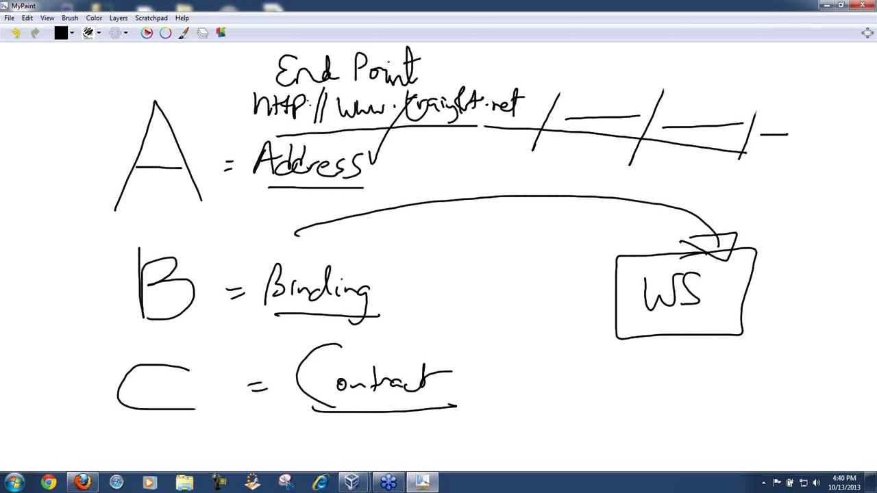
# Step: Draw arrows from A to End Point and End Point to WS, add dashes, and write BOOK
pyautogui.moveTo(172, 140)
pyautogui.mouseDown()
pyautogui.moveTo(198, 105)
pyautogui.moveTo(275, 78)
pyautogui.moveTo(267, 85)
pyautogui.mouseUp()
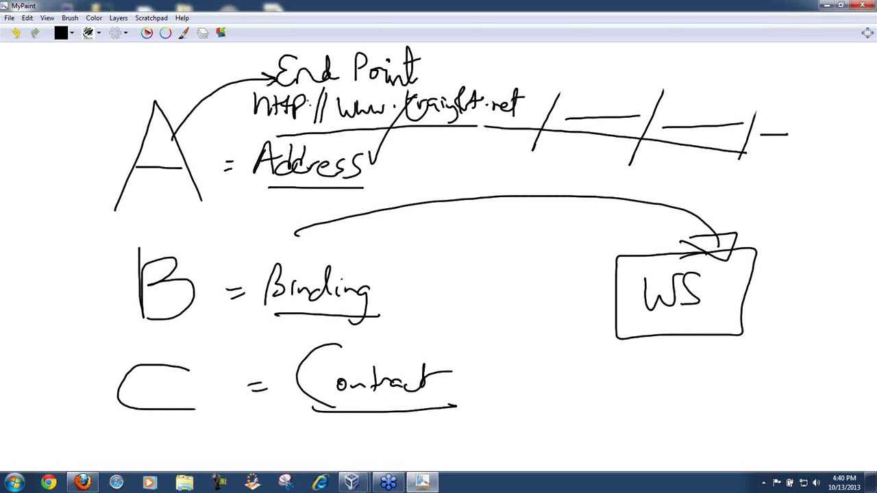
pyautogui.moveTo(423, 71)
pyautogui.mouseDown()
pyautogui.moveTo(647, 244)
pyautogui.moveTo(659, 263)
pyautogui.moveTo(658, 255)
pyautogui.mouseUp()
pyautogui.moveTo(661, 325); pyautogui.dragTo(697, 324)
pyautogui.moveTo(664, 349); pyautogui.dragTo(698, 350)
pyautogui.moveTo(670, 375)
pyautogui.mouseDown()
pyautogui.moveTo(695, 375)
pyautogui.moveTo(700, 397)
pyautogui.mouseUp()
pyautogui.moveTo(678, 425)
pyautogui.mouseDown()
pyautogui.moveTo(700, 424)
pyautogui.moveTo(702, 446)
pyautogui.mouseUp()
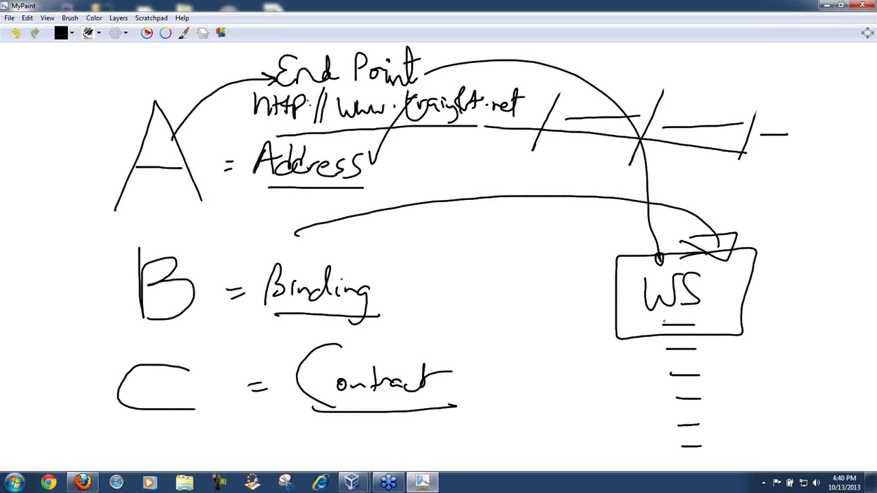
pyautogui.moveTo(662, 320)
pyautogui.mouseDown()
pyautogui.moveTo(663, 333)
pyautogui.moveTo(670, 321)
pyautogui.moveTo(664, 328)
pyautogui.moveTo(692, 322)
pyautogui.moveTo(699, 335)
pyautogui.mouseUp()
pyautogui.moveTo(709, 321)
pyautogui.mouseDown()
pyautogui.moveTo(711, 334)
pyautogui.moveTo(729, 325)
pyautogui.moveTo(730, 334)
pyautogui.mouseUp()
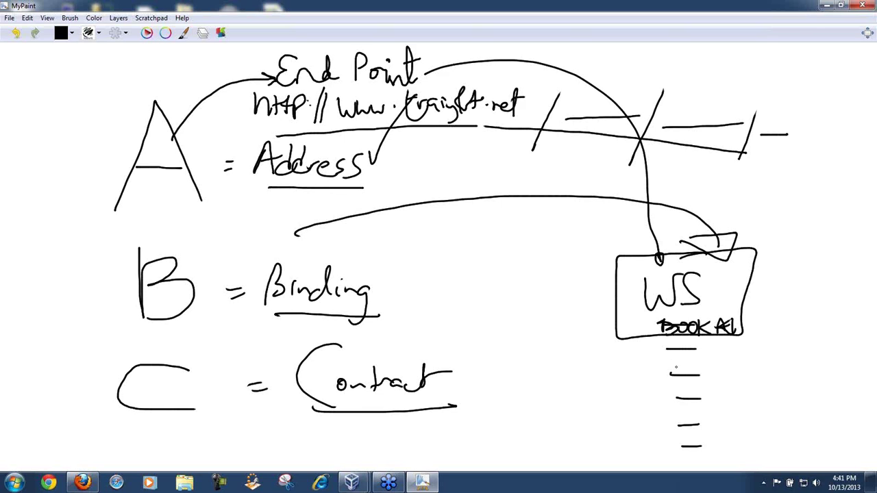
# Step: Write ChangeReservation and cancelReservation under the box, and add a word after BOOK
pyautogui.moveTo(673, 364)
pyautogui.mouseDown()
pyautogui.moveTo(662, 367)
pyautogui.moveTo(682, 376)
pyautogui.mouseUp()
pyautogui.moveTo(682, 370)
pyautogui.mouseDown()
pyautogui.moveTo(701, 370)
pyautogui.moveTo(715, 383)
pyautogui.moveTo(734, 363)
pyautogui.moveTo(760, 375)
pyautogui.moveTo(830, 367)
pyautogui.mouseUp()
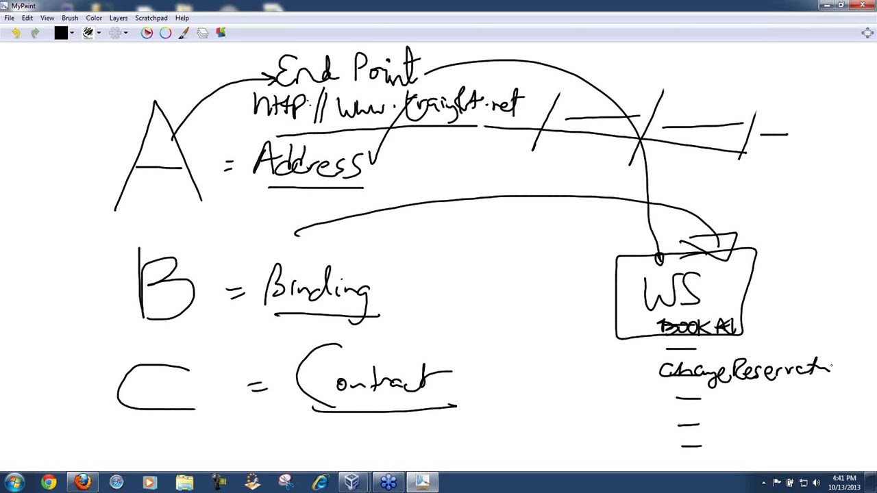
pyautogui.moveTo(749, 319)
pyautogui.mouseDown()
pyautogui.moveTo(750, 334)
pyautogui.moveTo(765, 323)
pyautogui.moveTo(758, 319)
pyautogui.moveTo(782, 334)
pyautogui.moveTo(797, 321)
pyautogui.moveTo(804, 327)
pyautogui.mouseUp()
pyautogui.moveTo(668, 413)
pyautogui.mouseDown()
pyautogui.moveTo(670, 425)
pyautogui.moveTo(701, 415)
pyautogui.moveTo(726, 423)
pyautogui.mouseUp()
pyautogui.moveTo(737, 406)
pyautogui.mouseDown()
pyautogui.moveTo(735, 426)
pyautogui.moveTo(749, 416)
pyautogui.moveTo(831, 423)
pyautogui.mouseUp()
pyautogui.moveTo(809, 405); pyautogui.dragTo(829, 400)
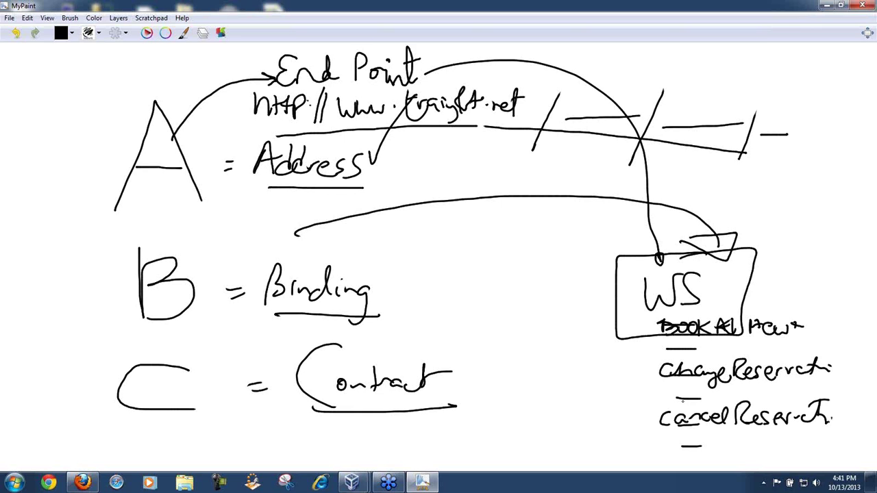
# Step: Draw arrows pointing at BOOK, ChangeReservation and cancelReservation, labelled operations with a diagonal line
pyautogui.moveTo(579, 371); pyautogui.dragTo(644, 368)
pyautogui.moveTo(572, 335); pyautogui.dragTo(619, 334)
pyautogui.moveTo(572, 429)
pyautogui.mouseDown()
pyautogui.moveTo(654, 418)
pyautogui.moveTo(635, 429)
pyautogui.mouseUp()
pyautogui.moveTo(633, 367)
pyautogui.mouseDown()
pyautogui.moveTo(645, 359)
pyautogui.moveTo(659, 370)
pyautogui.mouseUp()
pyautogui.moveTo(658, 371); pyautogui.dragTo(640, 378)
pyautogui.moveTo(641, 354); pyautogui.dragTo(641, 377)
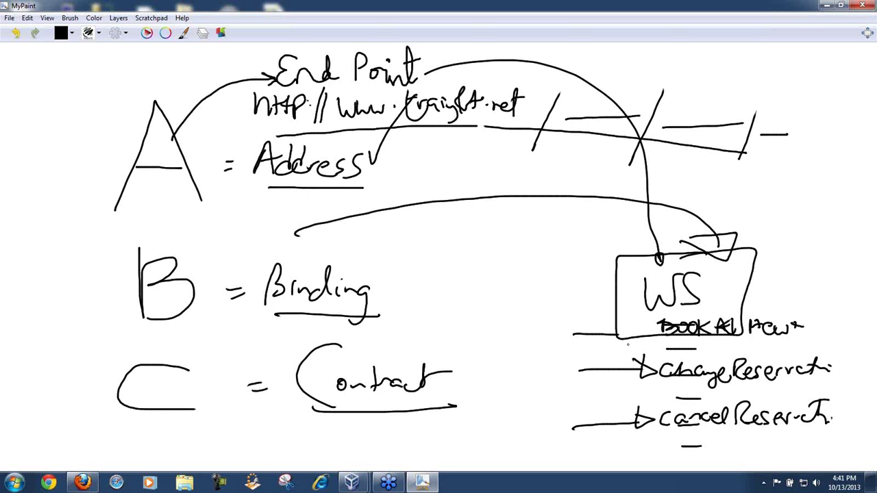
pyautogui.moveTo(536, 421)
pyautogui.mouseDown()
pyautogui.moveTo(592, 389)
pyautogui.moveTo(623, 385)
pyautogui.mouseUp()
pyautogui.moveTo(635, 389); pyautogui.dragTo(533, 466)
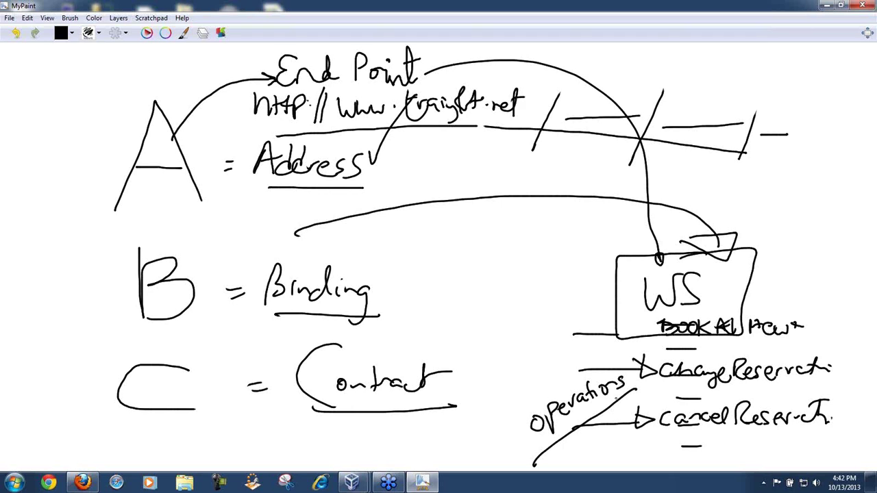
# Step: Write xml and a struck-out word left of operations, and Resd beside Contract along a curve
pyautogui.moveTo(460, 432); pyautogui.dragTo(471, 446)
pyautogui.moveTo(471, 432)
pyautogui.mouseDown()
pyautogui.moveTo(459, 448)
pyautogui.moveTo(508, 436)
pyautogui.mouseUp()
pyautogui.moveTo(459, 469); pyautogui.dragTo(523, 446)
pyautogui.moveTo(486, 381); pyautogui.dragTo(487, 404)
pyautogui.moveTo(488, 381)
pyautogui.mouseDown()
pyautogui.moveTo(503, 395)
pyautogui.moveTo(520, 392)
pyautogui.mouseUp()
pyautogui.moveTo(541, 372); pyautogui.dragTo(536, 390)
pyautogui.moveTo(592, 428)
pyautogui.mouseDown()
pyautogui.moveTo(549, 459)
pyautogui.moveTo(551, 443)
pyautogui.moveTo(567, 451)
pyautogui.mouseUp()
pyautogui.moveTo(567, 453); pyautogui.dragTo(588, 444)
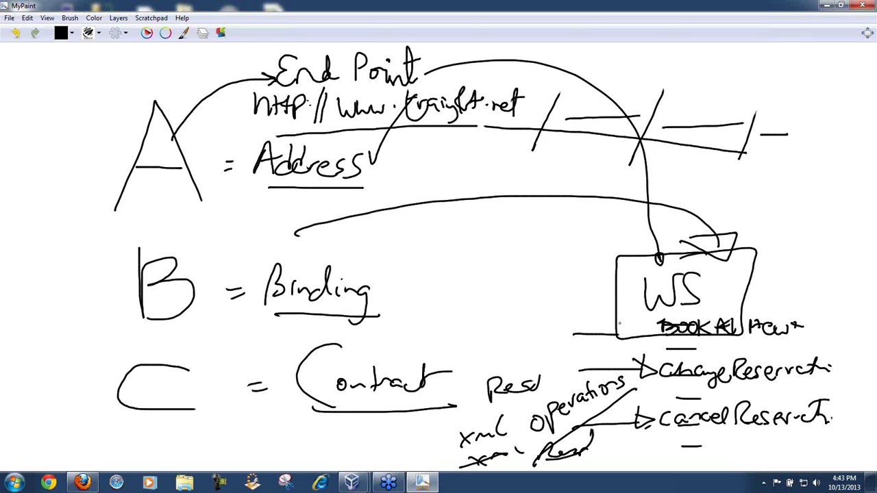
# Step: Draw arrows from the WS box to Binding and Contract, and underline BOOK, change and cancel
pyautogui.moveTo(619, 326)
pyautogui.mouseDown()
pyautogui.moveTo(393, 304)
pyautogui.moveTo(451, 322)
pyautogui.moveTo(625, 319)
pyautogui.moveTo(607, 335)
pyautogui.moveTo(620, 314)
pyautogui.mouseUp()
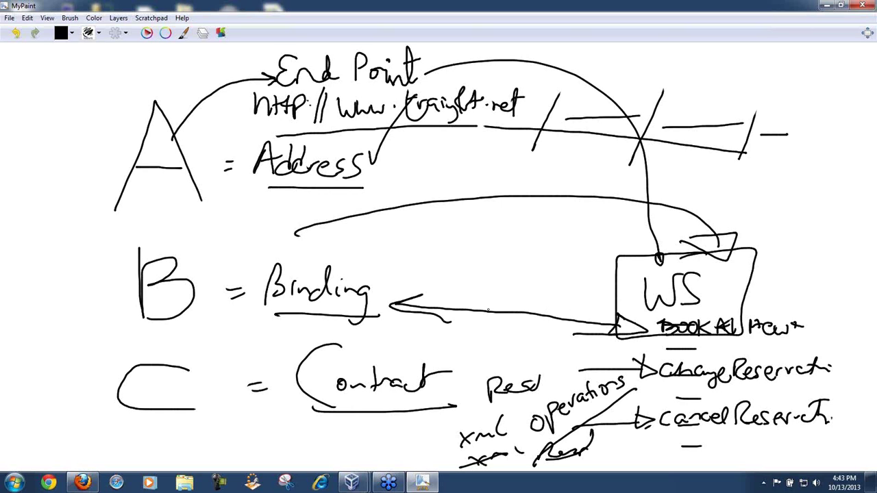
pyautogui.moveTo(422, 295); pyautogui.dragTo(443, 319)
pyautogui.moveTo(449, 375)
pyautogui.mouseDown()
pyautogui.moveTo(642, 333)
pyautogui.moveTo(630, 342)
pyautogui.mouseUp()
pyautogui.moveTo(417, 377)
pyautogui.mouseDown()
pyautogui.moveTo(439, 365)
pyautogui.moveTo(463, 387)
pyautogui.mouseUp()
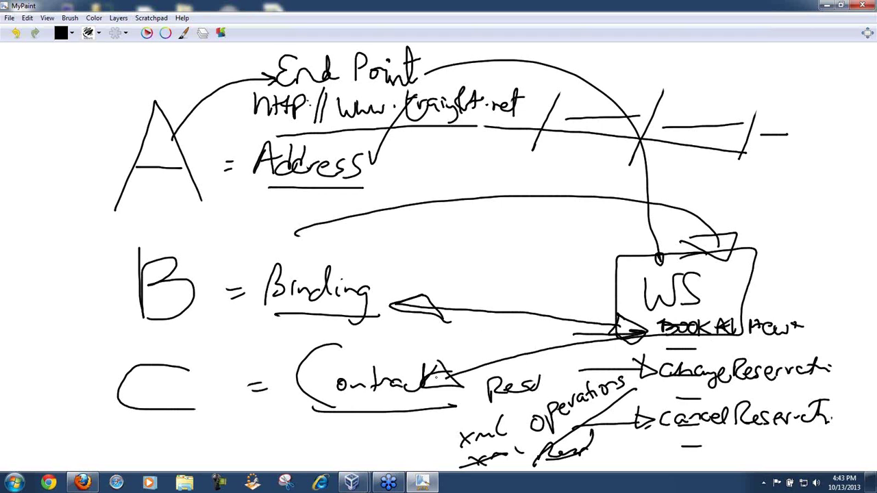
pyautogui.moveTo(313, 415); pyautogui.dragTo(449, 403)
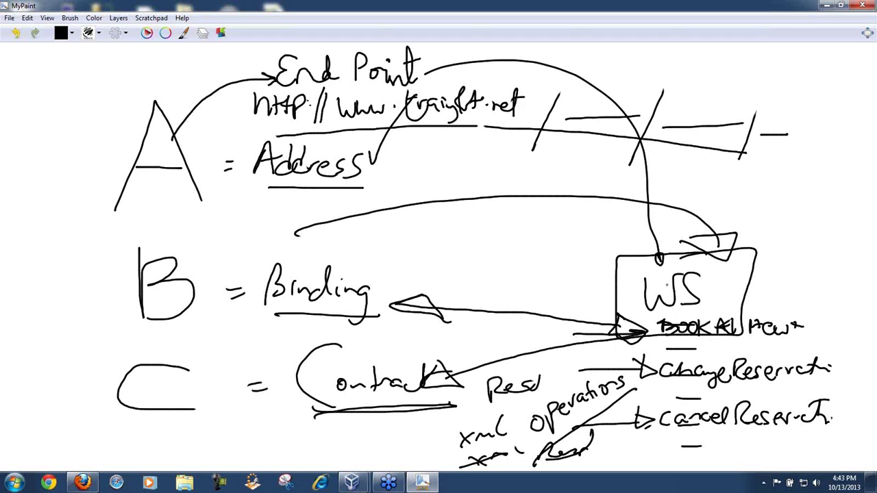
pyautogui.moveTo(658, 347); pyautogui.dragTo(730, 340)
pyautogui.moveTo(668, 385); pyautogui.dragTo(728, 383)
pyautogui.moveTo(666, 435); pyautogui.dragTo(729, 433)
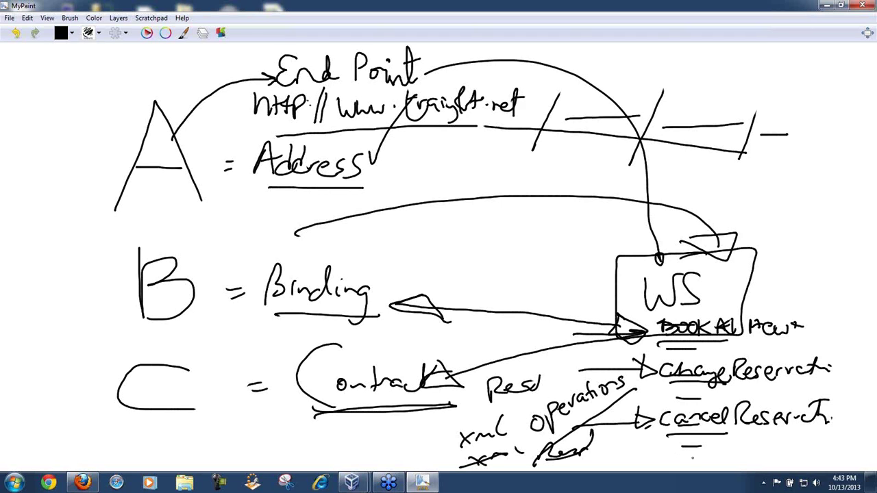
pyautogui.moveTo(656, 322)
pyautogui.mouseDown()
pyautogui.moveTo(646, 350)
pyautogui.moveTo(651, 414)
pyautogui.moveTo(671, 452)
pyautogui.mouseUp()
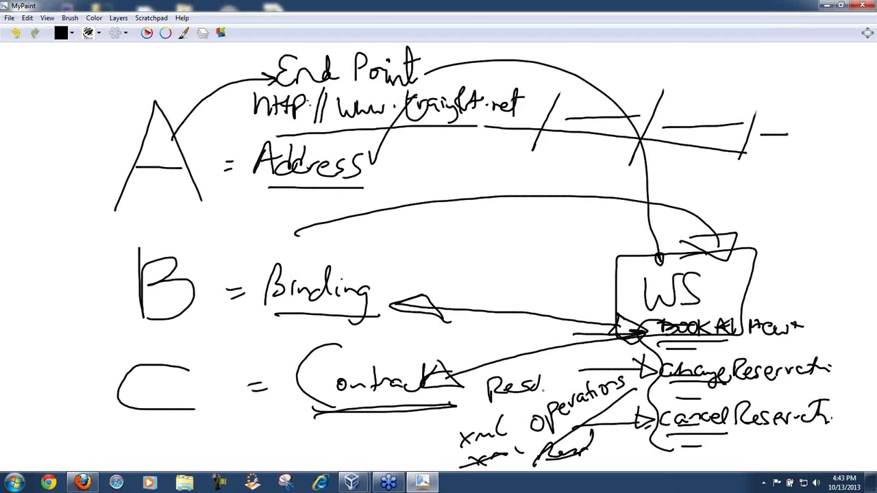
# Step: Write 3 with Book, Cancel and Change bracketed beneath Contract
pyautogui.moveTo(274, 393)
pyautogui.mouseDown()
pyautogui.moveTo(283, 403)
pyautogui.moveTo(269, 420)
pyautogui.mouseUp()
pyautogui.moveTo(316, 408)
pyautogui.mouseDown()
pyautogui.moveTo(316, 426)
pyautogui.moveTo(396, 425)
pyautogui.mouseUp()
pyautogui.moveTo(328, 429)
pyautogui.mouseDown()
pyautogui.moveTo(305, 438)
pyautogui.moveTo(349, 444)
pyautogui.moveTo(384, 426)
pyautogui.mouseUp()
pyautogui.moveTo(343, 449)
pyautogui.mouseDown()
pyautogui.moveTo(319, 463)
pyautogui.moveTo(406, 455)
pyautogui.mouseUp()
pyautogui.moveTo(386, 394)
pyautogui.mouseDown()
pyautogui.moveTo(414, 452)
pyautogui.moveTo(394, 460)
pyautogui.mouseUp()
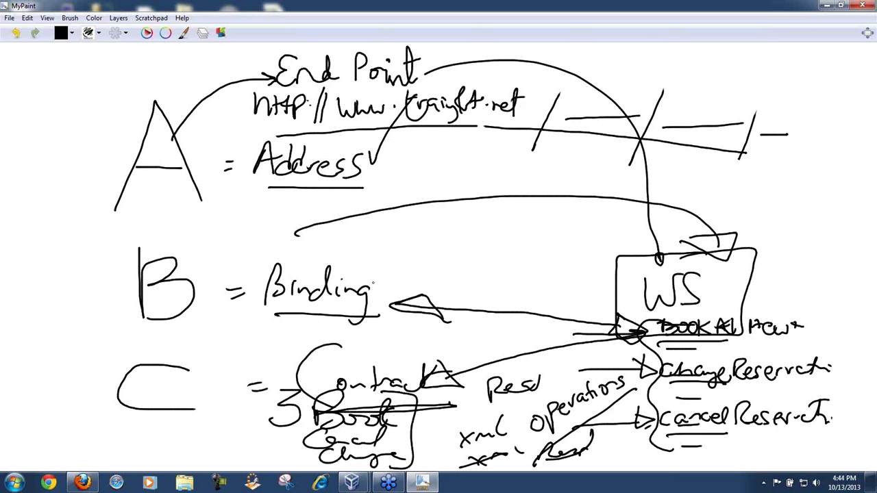
# Step: Write Name beside the arrow after Binding and add a second underline to Binding
pyautogui.moveTo(373, 287); pyautogui.dragTo(395, 290)
pyautogui.moveTo(455, 301)
pyautogui.mouseDown()
pyautogui.moveTo(457, 287)
pyautogui.moveTo(510, 297)
pyautogui.mouseUp()
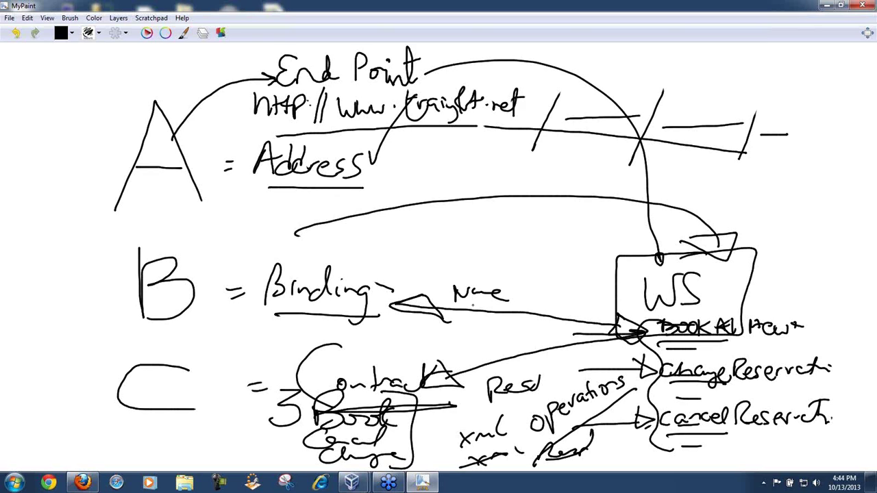
pyautogui.moveTo(467, 310); pyautogui.dragTo(468, 324)
pyautogui.moveTo(266, 314); pyautogui.dragTo(389, 307)
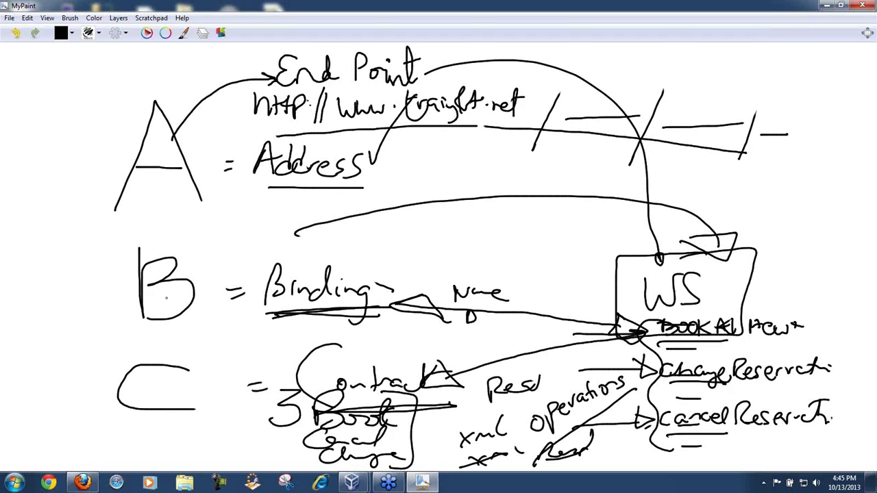
# Step: Circle the letters A, B and C and tick each one off
pyautogui.moveTo(133, 84)
pyautogui.mouseDown()
pyautogui.moveTo(95, 108)
pyautogui.moveTo(184, 235)
pyautogui.moveTo(221, 198)
pyautogui.moveTo(147, 82)
pyautogui.mouseUp()
pyautogui.moveTo(154, 233)
pyautogui.mouseDown()
pyautogui.moveTo(92, 277)
pyautogui.moveTo(241, 248)
pyautogui.moveTo(142, 243)
pyautogui.mouseUp()
pyautogui.moveTo(133, 333)
pyautogui.mouseDown()
pyautogui.moveTo(80, 411)
pyautogui.moveTo(229, 428)
pyautogui.moveTo(168, 343)
pyautogui.moveTo(123, 338)
pyautogui.moveTo(135, 324)
pyautogui.mouseUp()
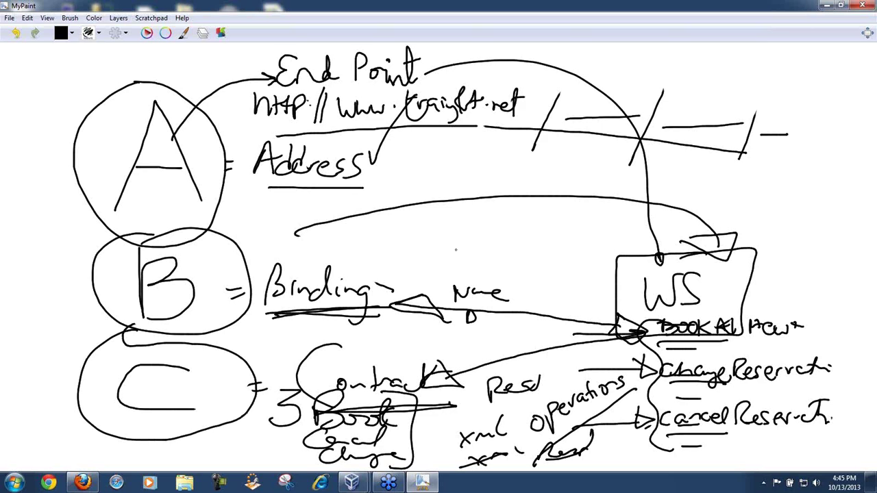
pyautogui.moveTo(30, 191); pyautogui.dragTo(104, 139)
pyautogui.moveTo(66, 282); pyautogui.dragTo(126, 244)
pyautogui.moveTo(67, 421); pyautogui.dragTo(124, 356)
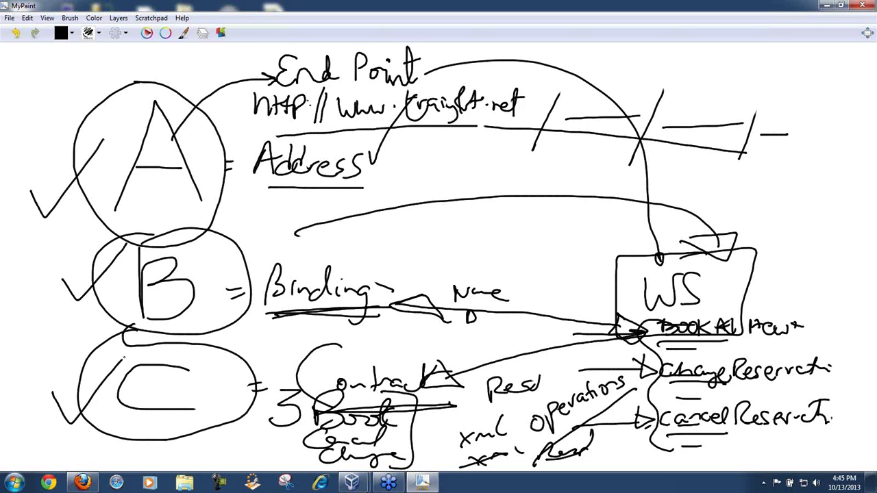
# Step: Write and underline WSDL between Address and Binding, then minimize MyPaint
pyautogui.moveTo(340, 207)
pyautogui.mouseDown()
pyautogui.moveTo(359, 217)
pyautogui.moveTo(392, 212)
pyautogui.moveTo(394, 192)
pyautogui.moveTo(431, 226)
pyautogui.moveTo(396, 245)
pyautogui.mouseUp()
pyautogui.moveTo(449, 174)
pyautogui.mouseDown()
pyautogui.moveTo(455, 240)
pyautogui.moveTo(438, 167)
pyautogui.moveTo(456, 233)
pyautogui.mouseUp()
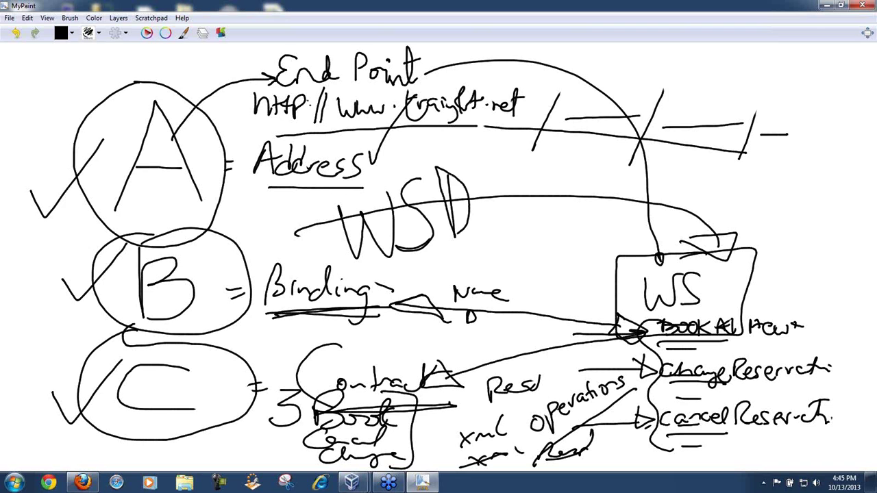
pyautogui.moveTo(485, 177)
pyautogui.mouseDown()
pyautogui.moveTo(486, 237)
pyautogui.moveTo(511, 226)
pyautogui.mouseUp()
pyautogui.moveTo(352, 270); pyautogui.dragTo(525, 254)
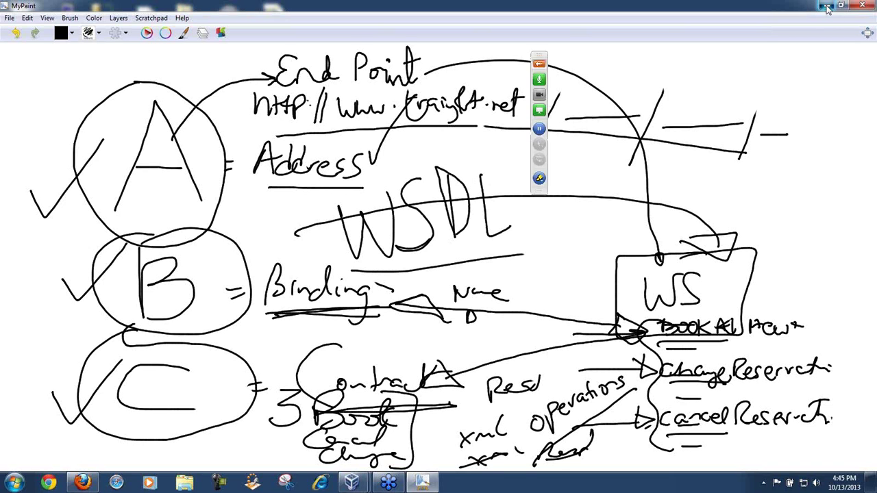
pyautogui.click(825, 5)
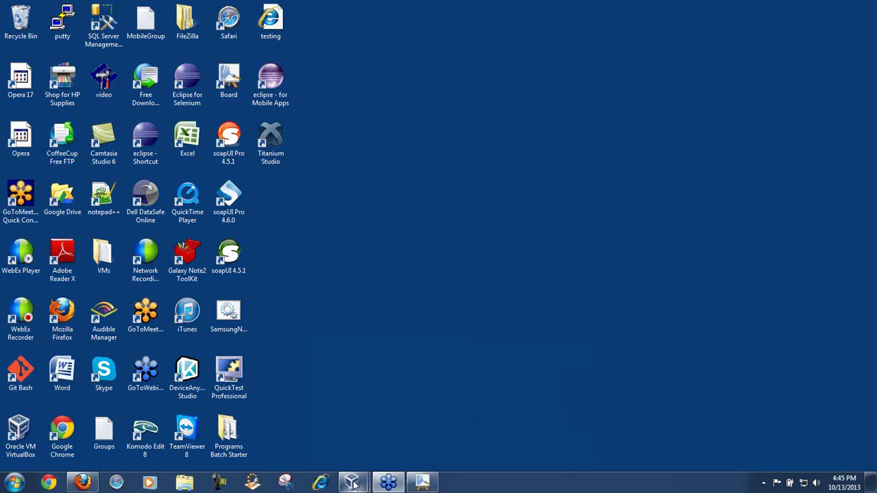
# Step: Bring the UFT_11_50_Training virtual machine forward and dismiss the 'Activate Windows now' notice
pyautogui.moveTo(351, 482)
pyautogui.click(395, 433)
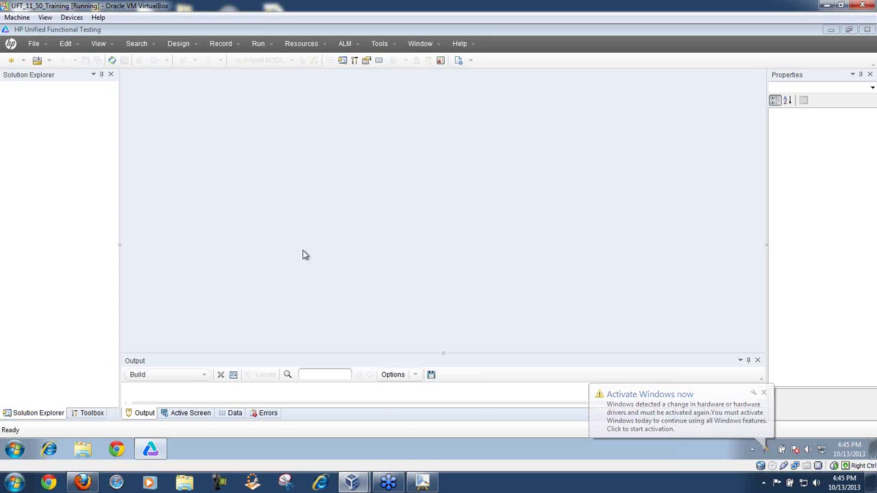
pyautogui.click(762, 392)
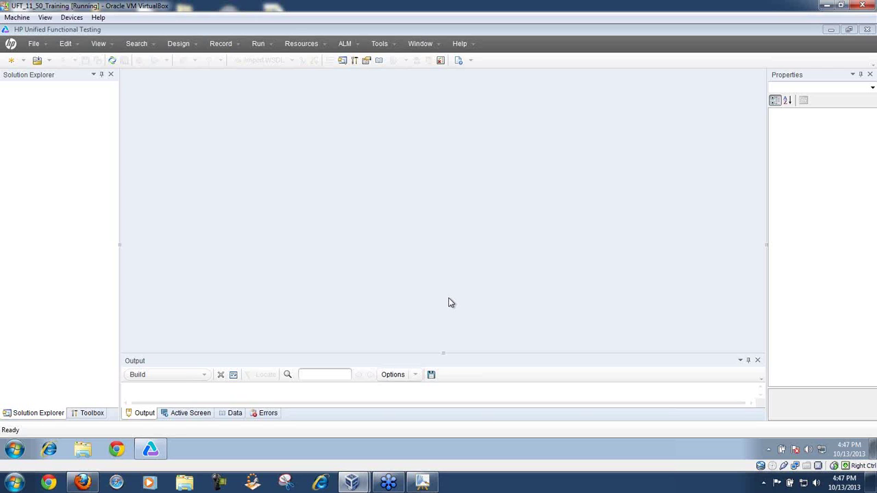
# Step: Create a new API Test named ePaySystems_APITesting in the New Test dialog
pyautogui.click(34, 45)
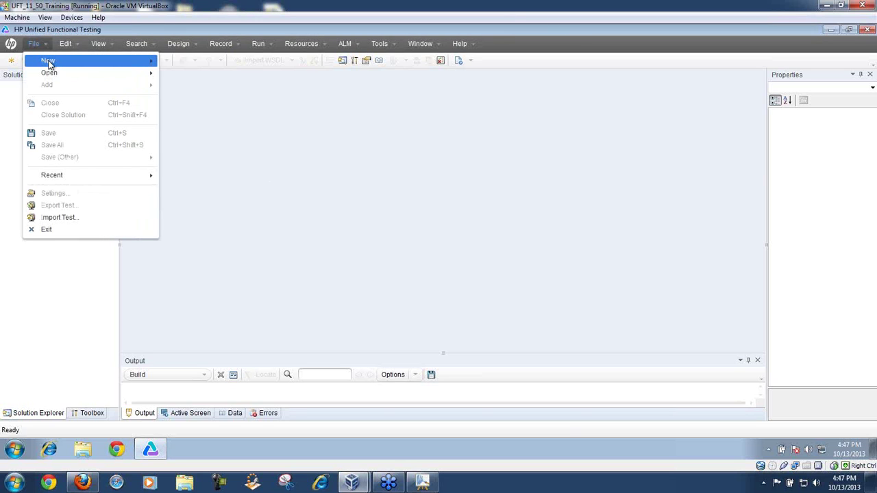
pyautogui.moveTo(49, 66)
pyautogui.press('Escape')
pyautogui.press('Escape')
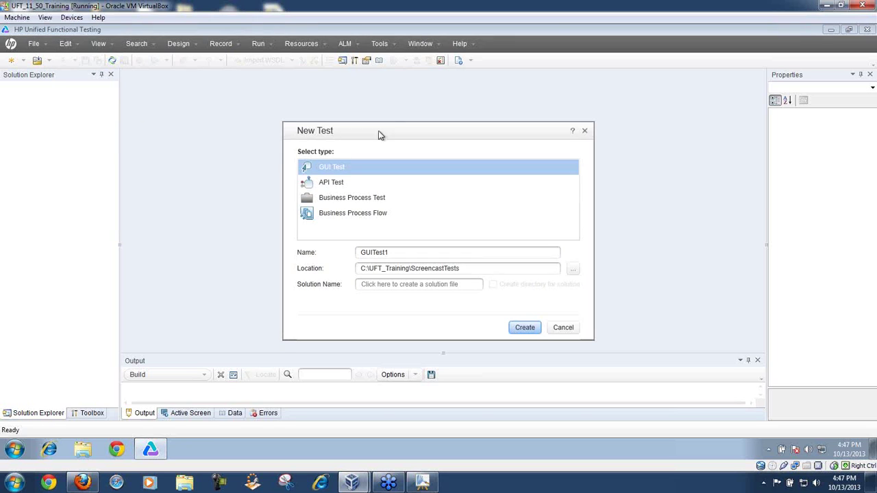
pyautogui.moveTo(387, 130); pyautogui.dragTo(295, 111)
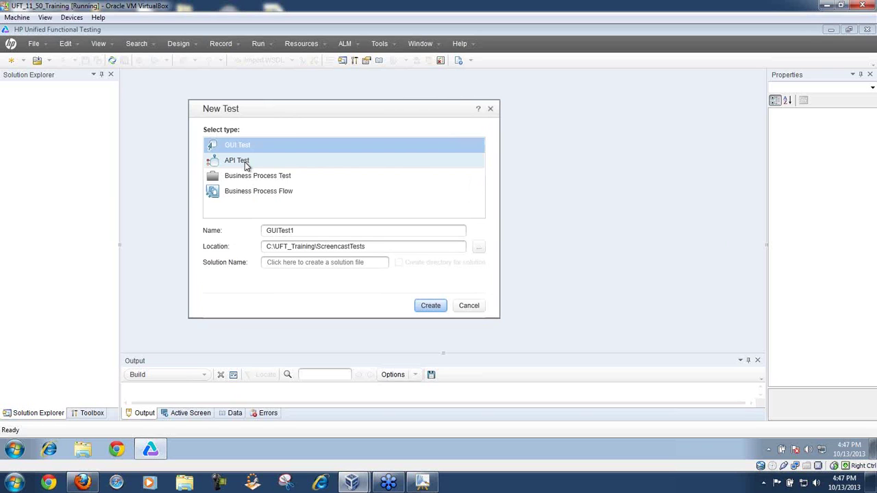
pyautogui.click(246, 166)
pyautogui.moveTo(300, 228); pyautogui.dragTo(255, 235)
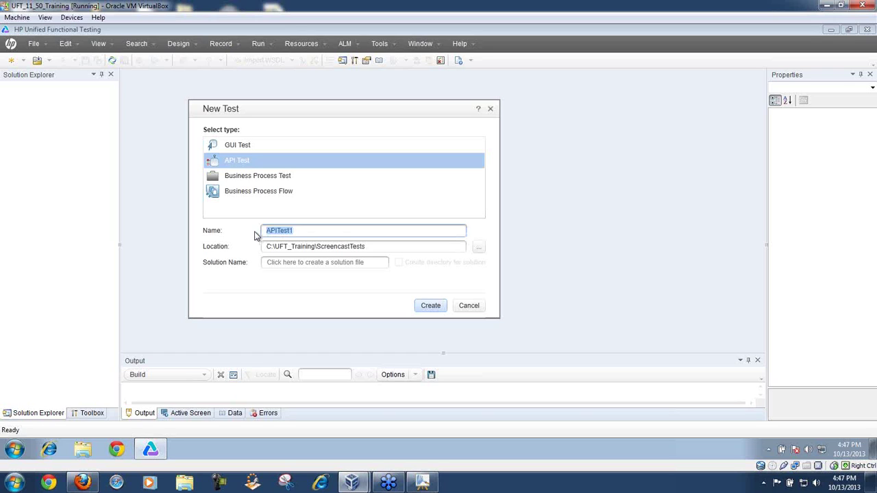
pyautogui.write('ePaySystems_APITesting')
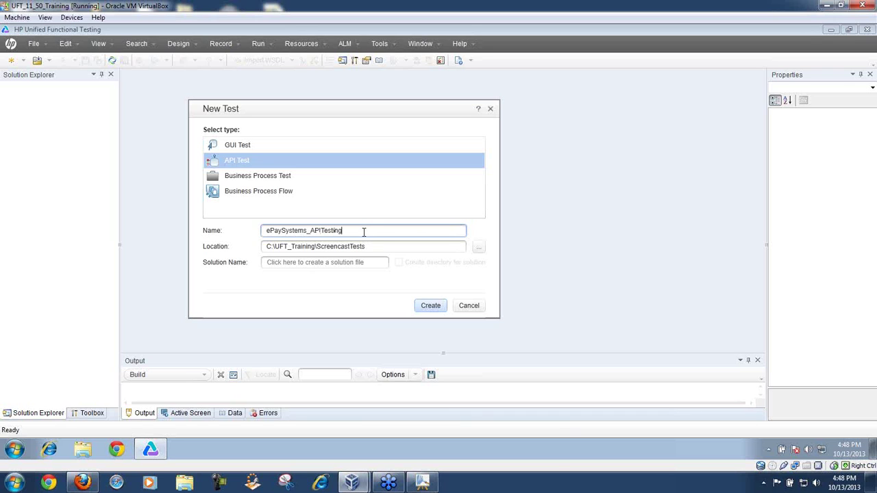
pyautogui.moveTo(364, 233); pyautogui.dragTo(265, 233)
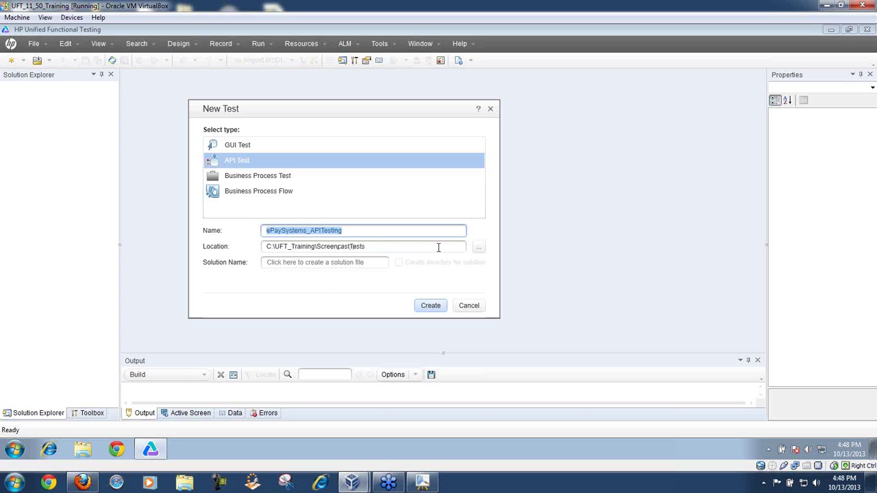
# Step: Create an ePaySystems_APITesting folder in C:\UFT_Training and select it as the test location
pyautogui.click(478, 250)
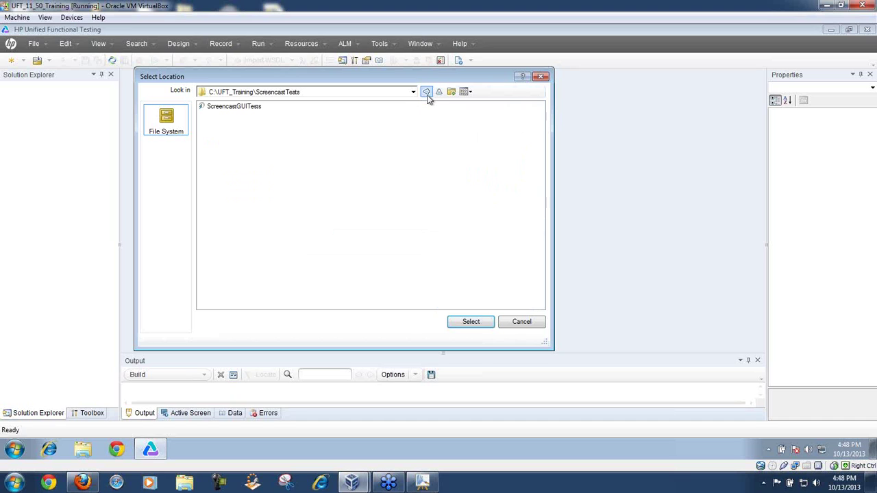
pyautogui.click(317, 93)
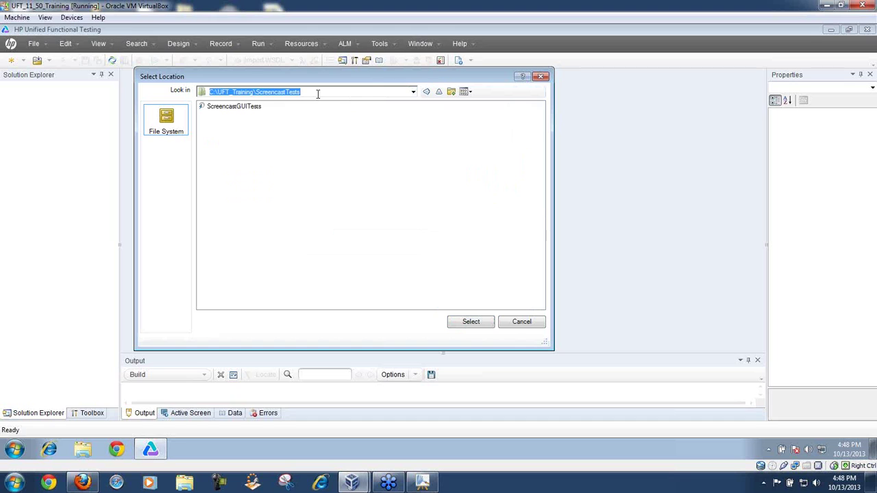
pyautogui.click(439, 93)
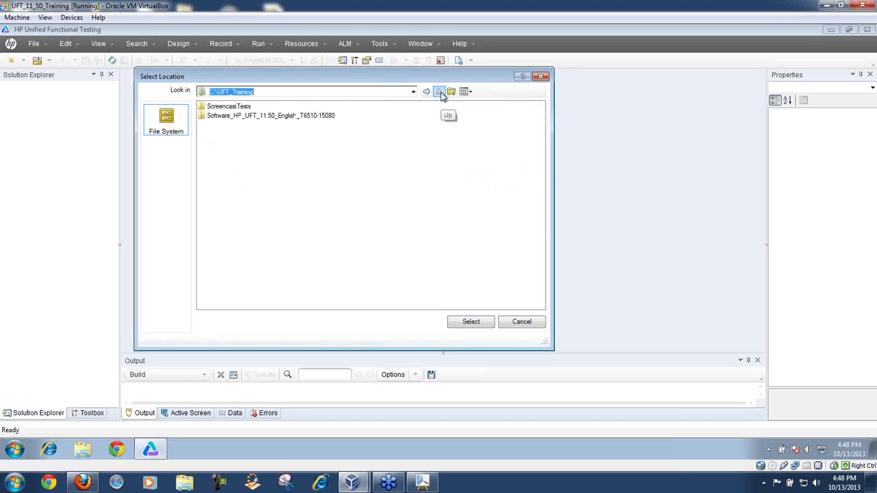
pyautogui.click(439, 92)
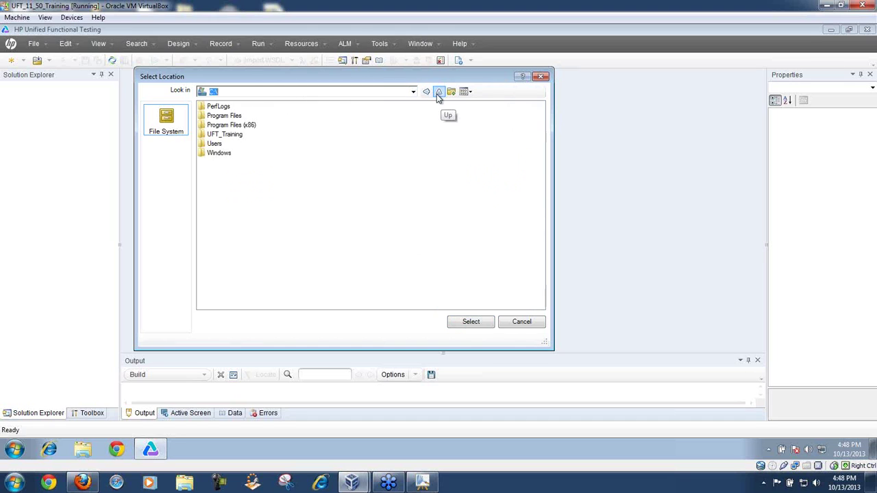
pyautogui.doubleClick(231, 136)
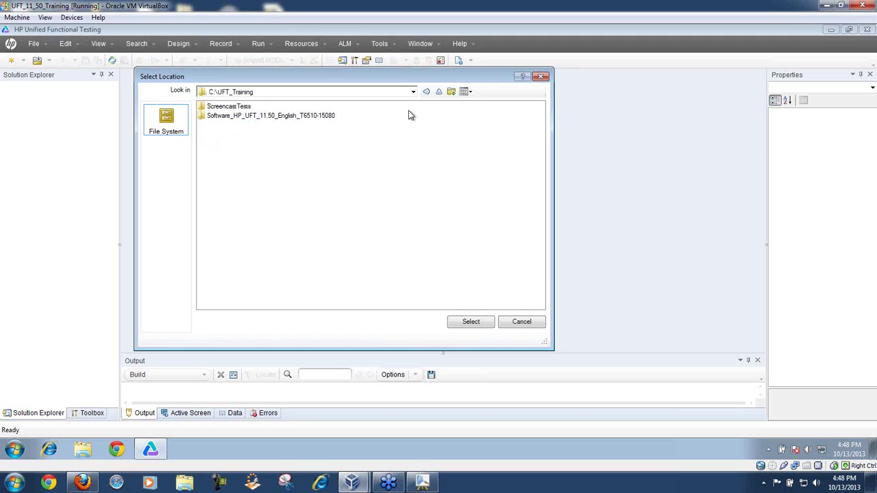
pyautogui.click(452, 92)
pyautogui.write('ePay')
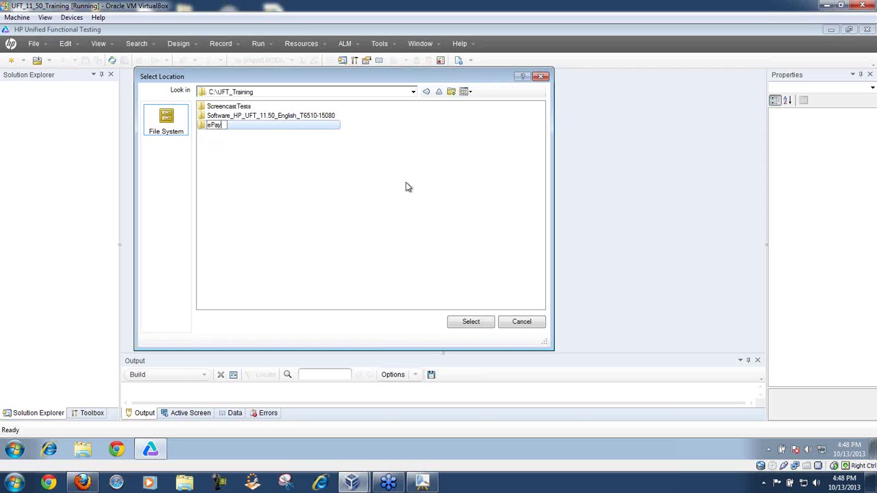
pyautogui.write('Systems')
pyautogui.write('_AFI')
pyautogui.write('Testing')
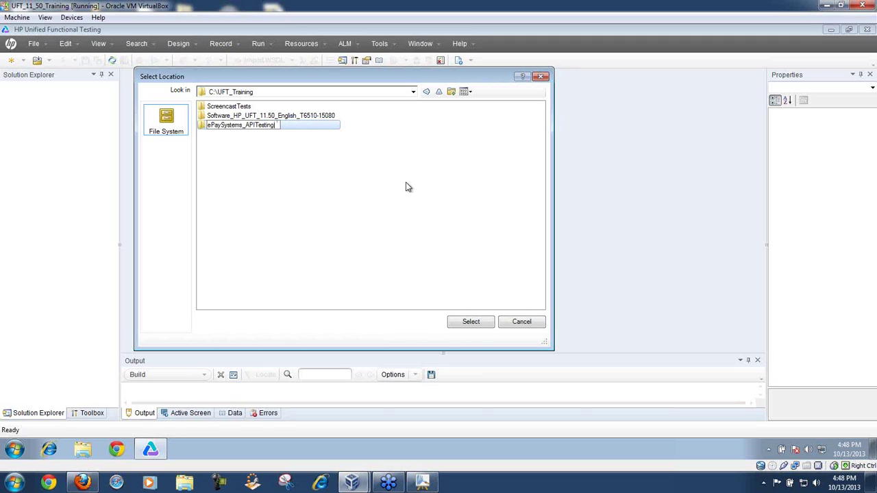
pyautogui.press('Return')
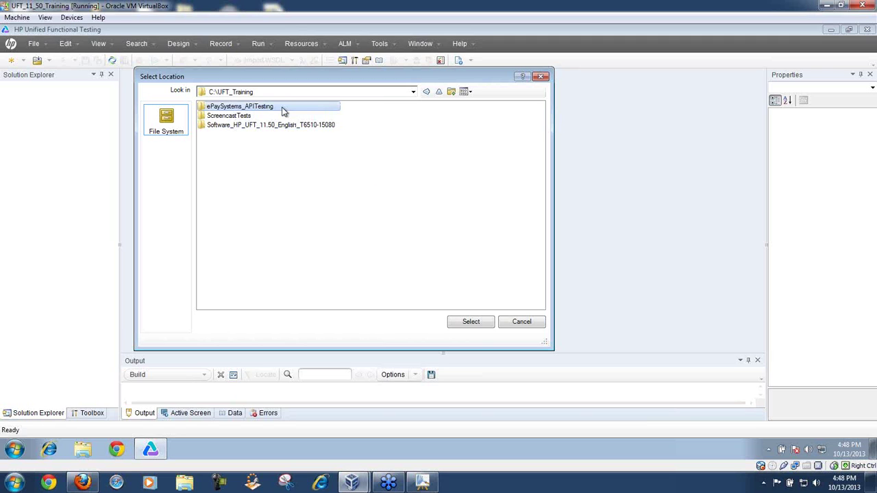
pyautogui.doubleClick(282, 107)
pyautogui.click(466, 321)
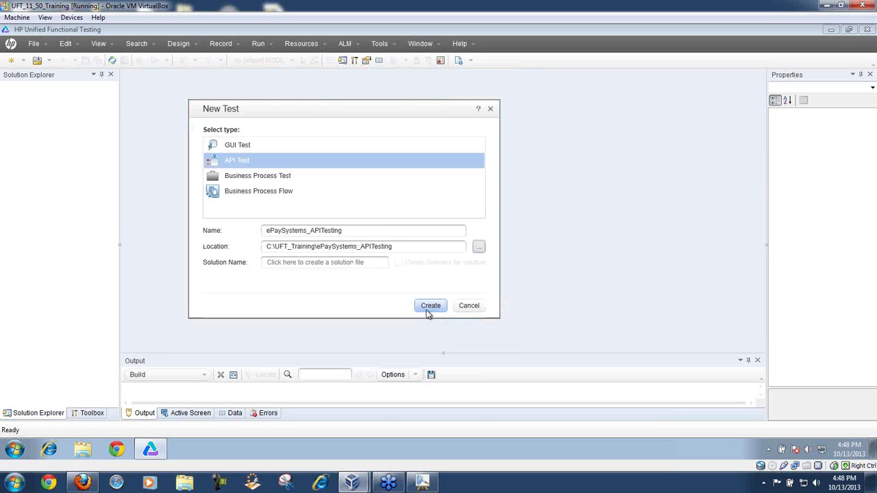
# Step: Create the ePaySystems_APITesting API test from the New Test dialog
pyautogui.click(430, 306)
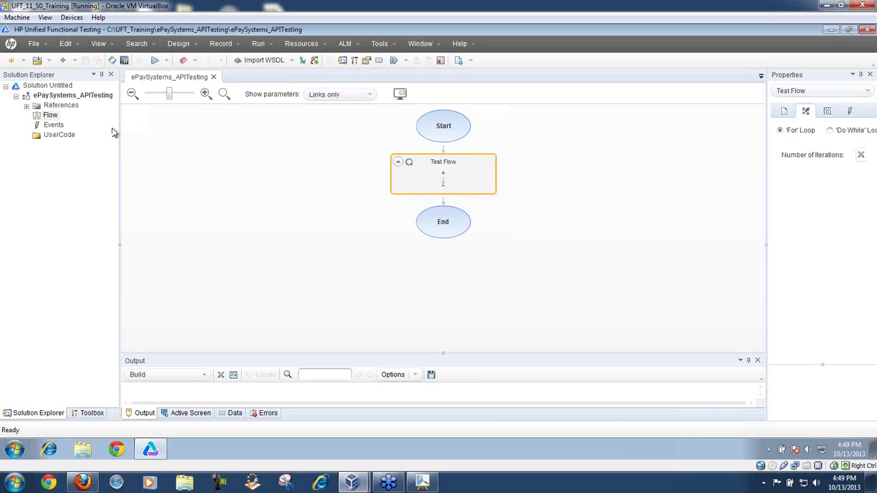
# Step: Expand the test's References in Solution Explorer and widen the tree to read names like log4net
pyautogui.click(20, 98)
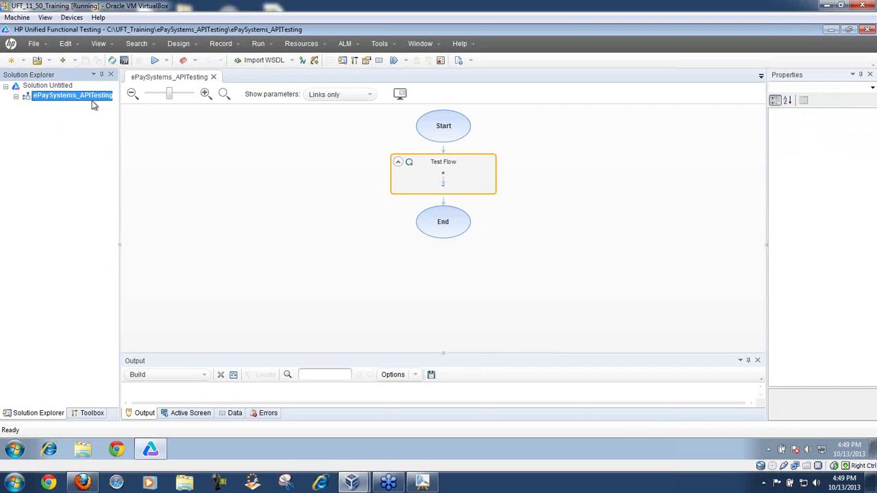
pyautogui.click(17, 97)
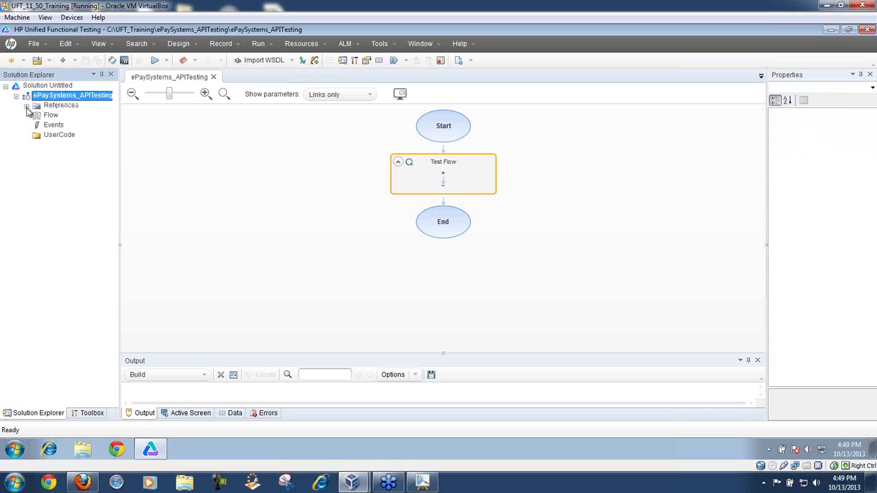
pyautogui.click(26, 107)
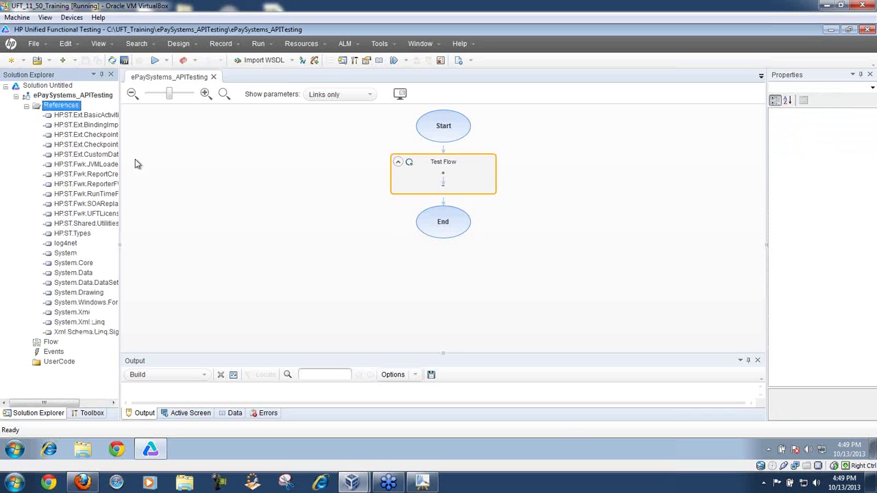
pyautogui.moveTo(149, 161); pyautogui.dragTo(174, 164)
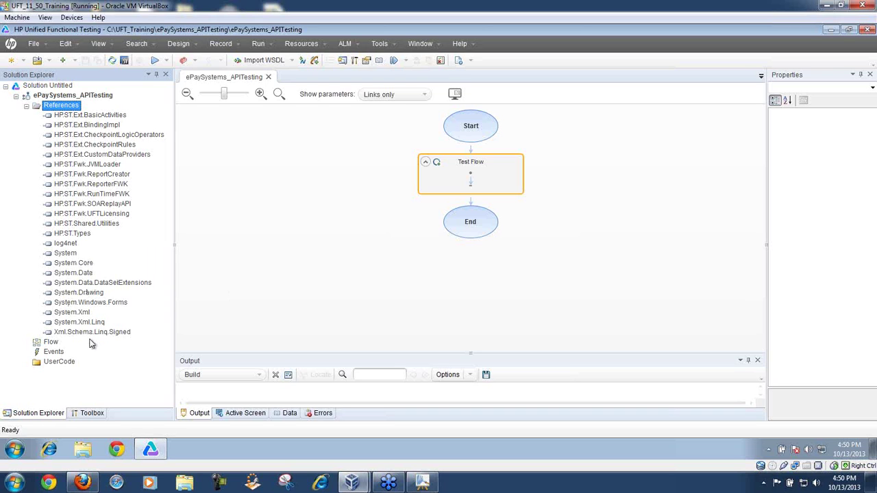
# Step: Widen the Properties panel and view the full FileName path of the System.Core reference
pyautogui.click(75, 265)
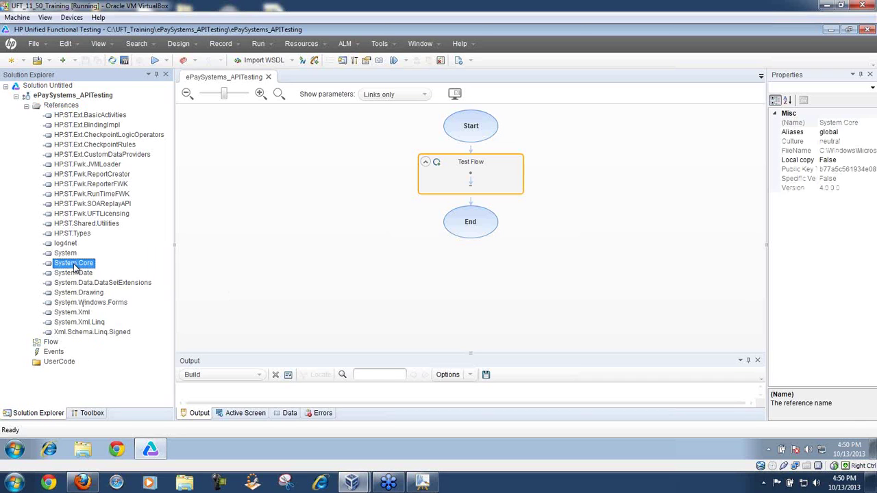
pyautogui.moveTo(767, 262); pyautogui.dragTo(664, 272)
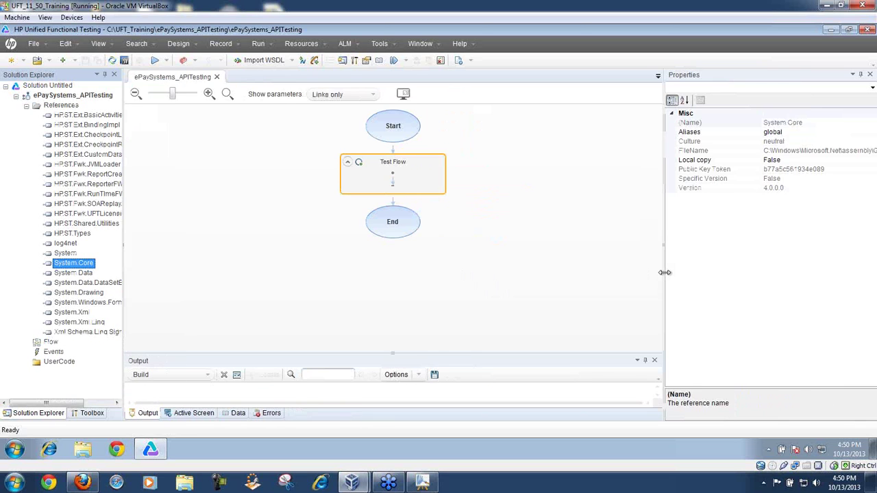
pyautogui.moveTo(660, 204); pyautogui.dragTo(505, 206)
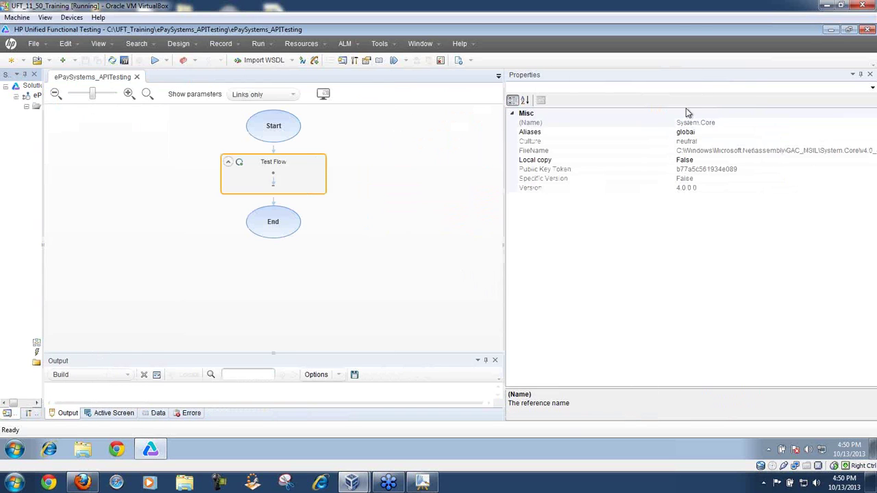
pyautogui.moveTo(675, 123); pyautogui.dragTo(594, 123)
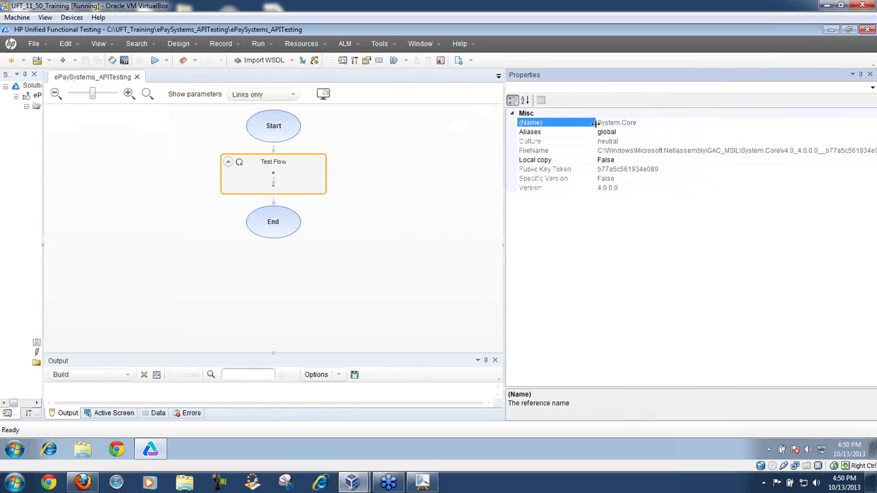
pyautogui.click(579, 151)
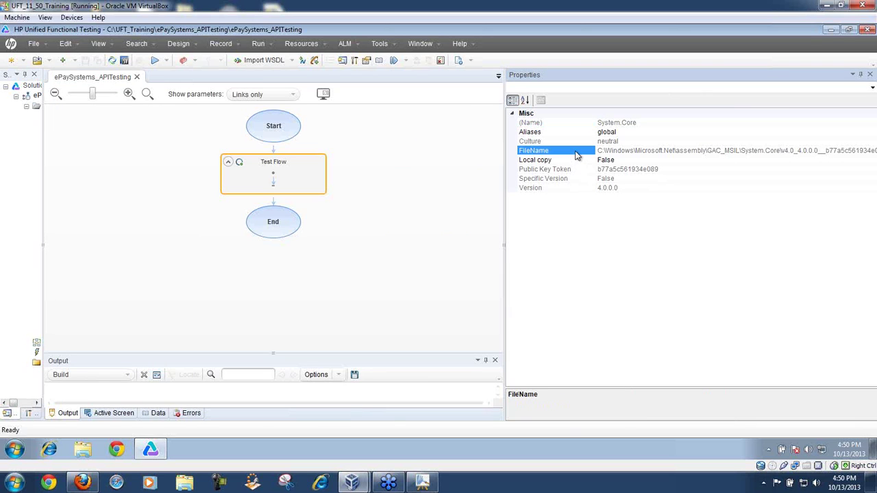
pyautogui.click(753, 150)
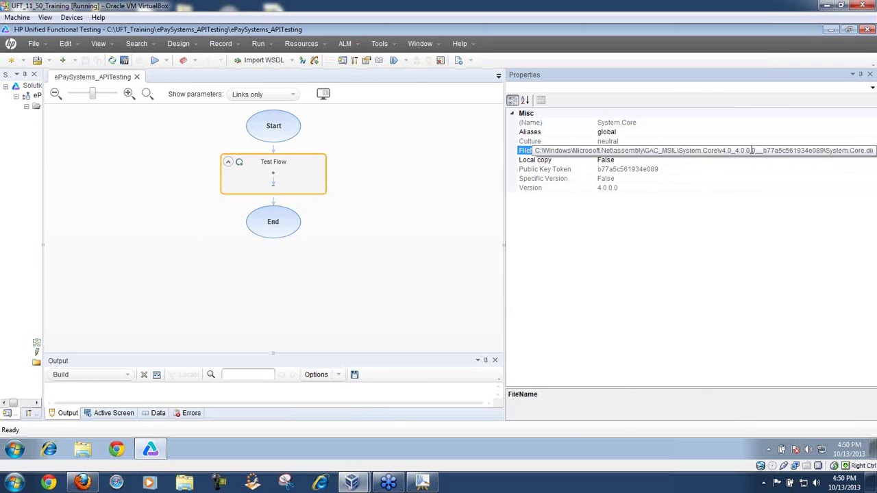
# Step: Widen the solution tree and list all the test's referenced assemblies
pyautogui.moveTo(504, 258); pyautogui.dragTo(752, 258)
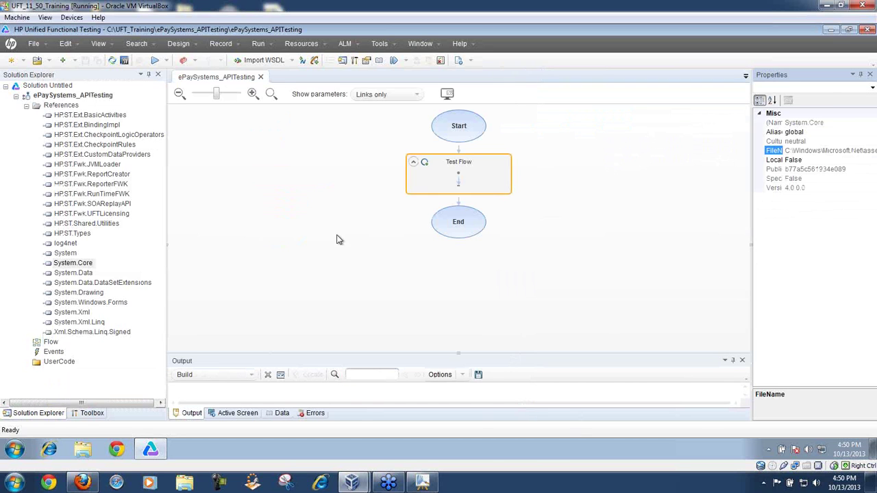
pyautogui.click(27, 107)
pyautogui.click(26, 108)
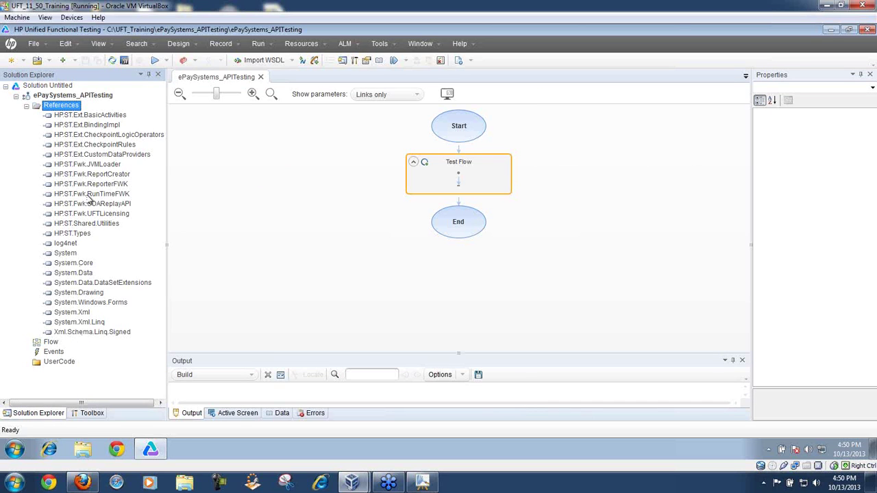
# Step: Collapse References and zoom in on the test flow diagram
pyautogui.click(27, 108)
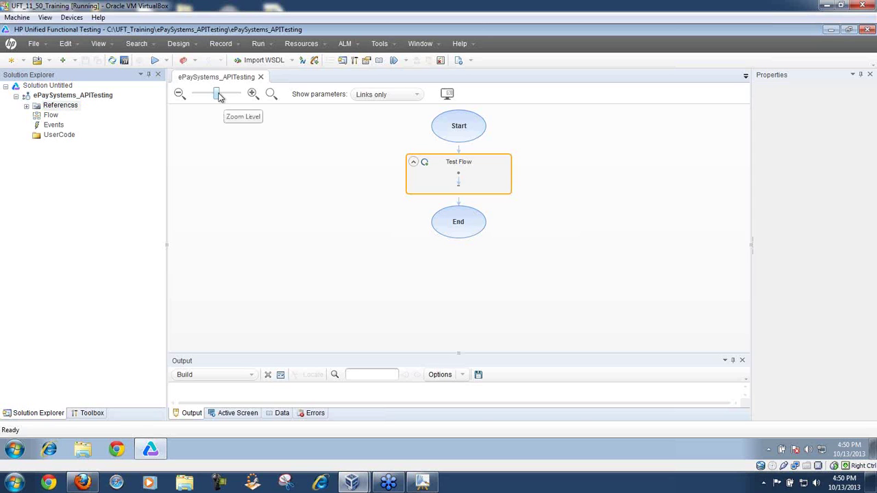
pyautogui.click(223, 99)
pyautogui.moveTo(224, 100)
pyautogui.mouseDown()
pyautogui.moveTo(184, 103)
pyautogui.moveTo(270, 104)
pyautogui.moveTo(229, 107)
pyautogui.mouseUp()
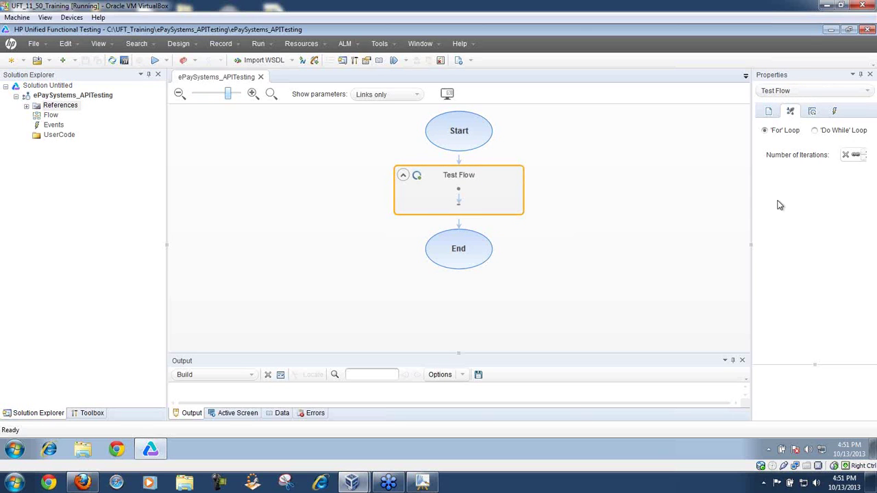
pyautogui.moveTo(751, 195); pyautogui.dragTo(702, 194)
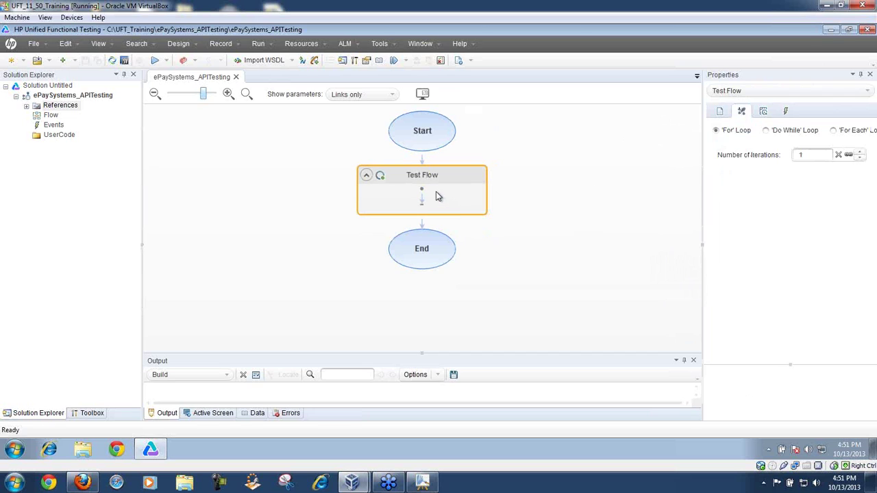
# Step: Inspect the Start, End and Test Flow nodes, then switch to the MyPaint whiteboard
pyautogui.click(423, 133)
pyautogui.click(422, 262)
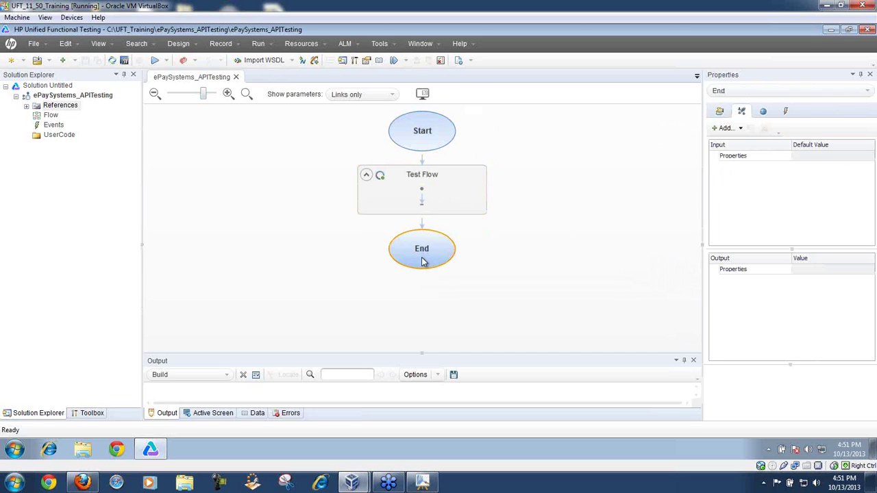
pyautogui.click(446, 190)
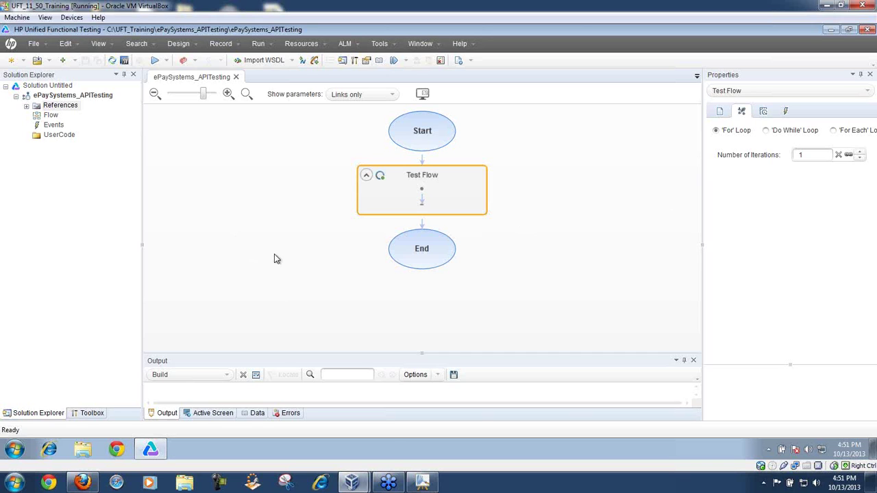
pyautogui.click(422, 483)
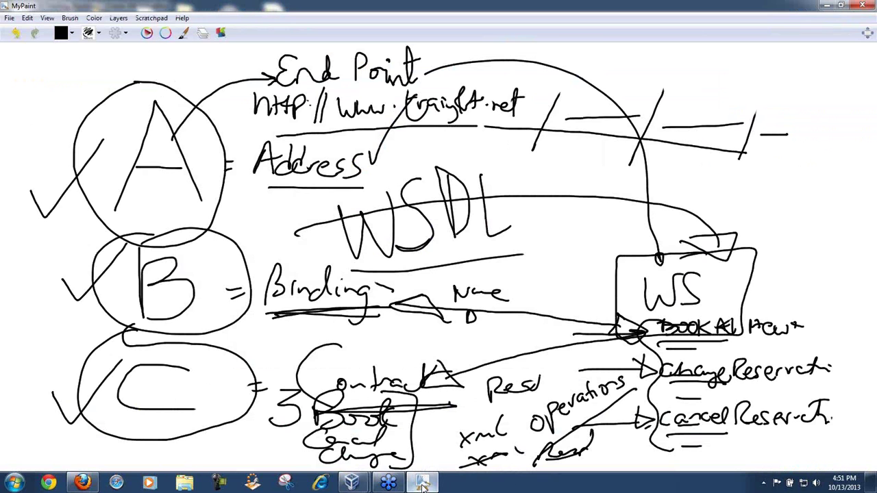
# Step: Draw an oval around WSDL on the Address-Binding-Contract sketch
pyautogui.moveTo(422, 259)
pyautogui.mouseDown()
pyautogui.moveTo(455, 166)
pyautogui.moveTo(294, 199)
pyautogui.moveTo(496, 250)
pyautogui.moveTo(488, 155)
pyautogui.moveTo(282, 183)
pyautogui.moveTo(437, 269)
pyautogui.mouseUp()
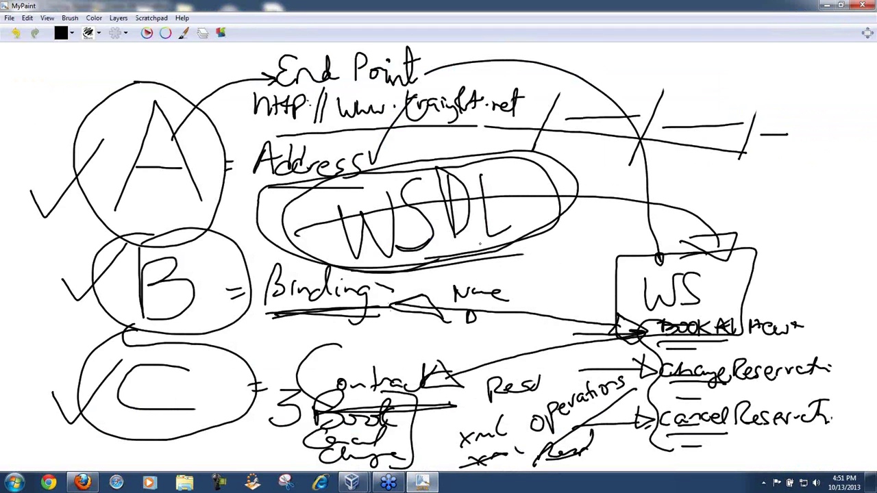
# Step: Browse Explorer to C:\SOAPUITraining and open the WSDL text document in Notepad
pyautogui.click(185, 483)
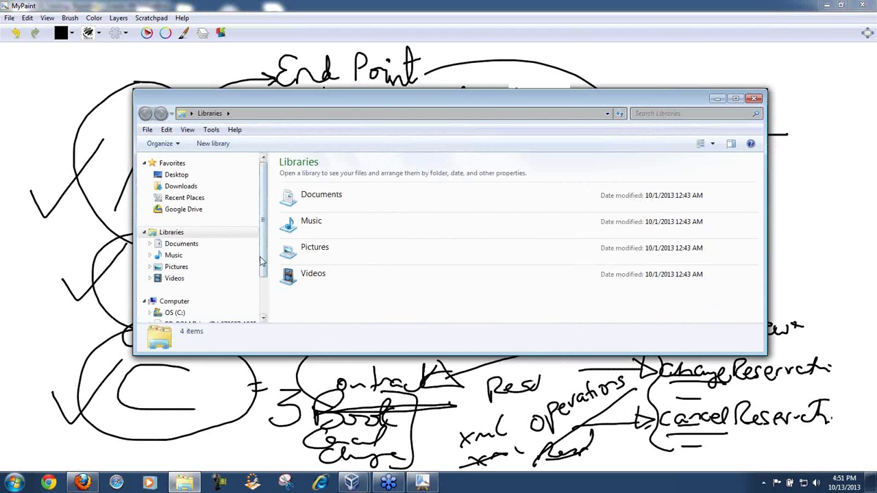
pyautogui.scroll(-2, 193, 272)
pyautogui.click(176, 261)
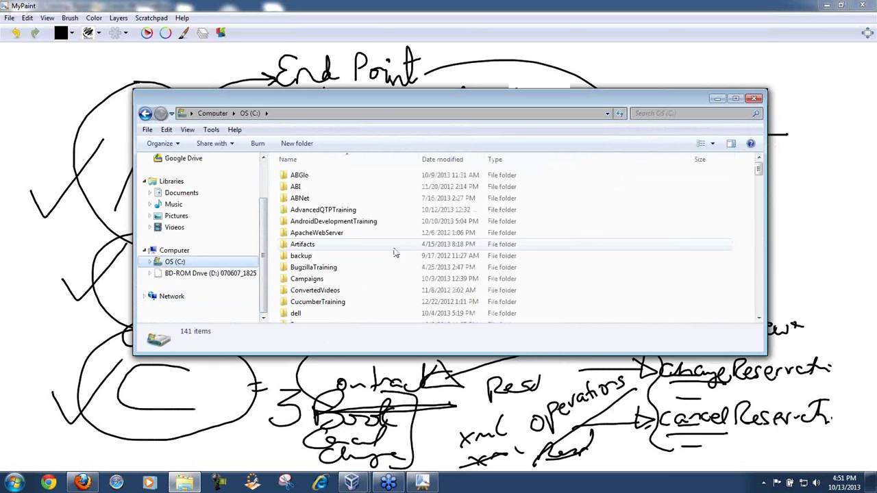
pyautogui.click(332, 234)
pyautogui.press('s')
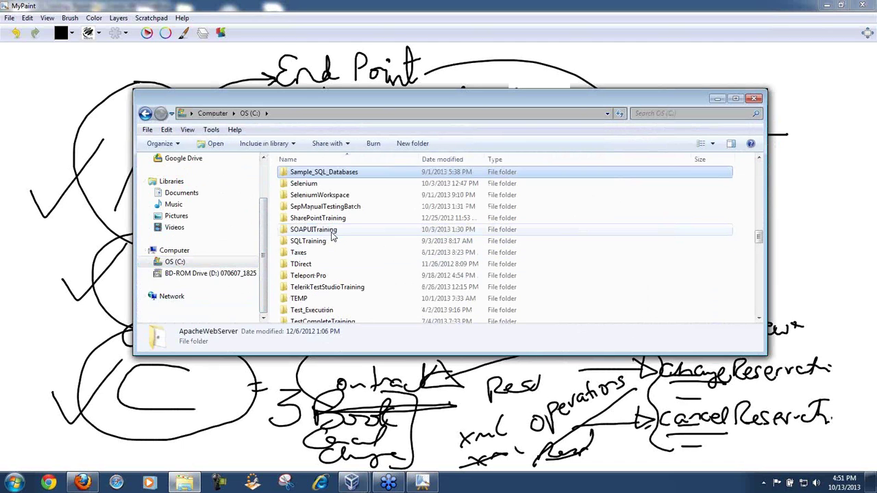
pyautogui.press('Down')
pyautogui.press('Down')
pyautogui.press('Down')
pyautogui.press('Down')
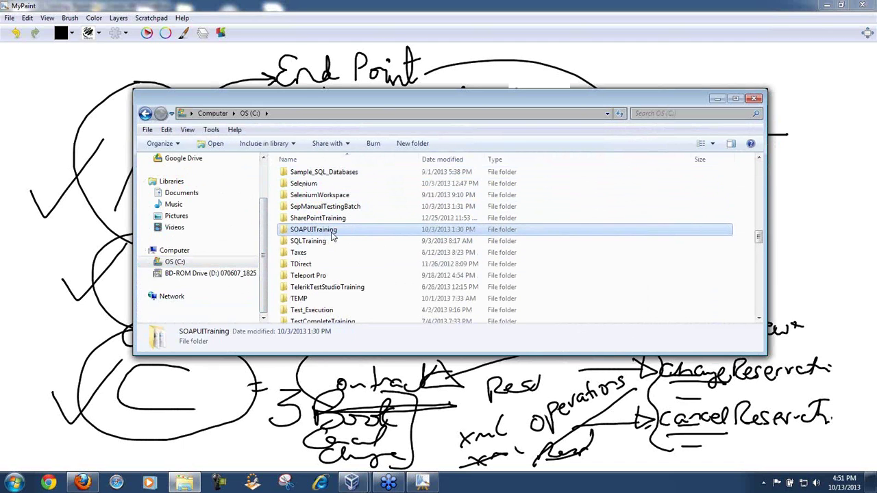
pyautogui.doubleClick(334, 231)
pyautogui.moveTo(759, 164); pyautogui.dragTo(747, 341)
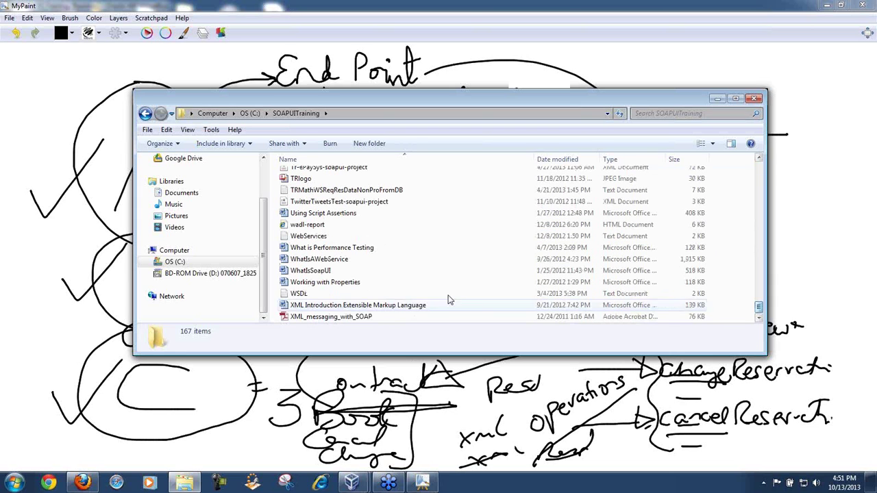
pyautogui.click(316, 293)
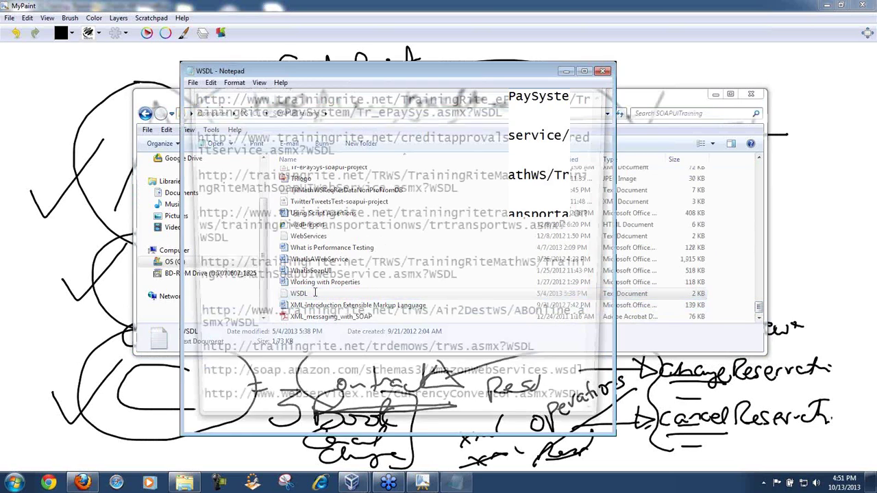
# Step: Copy the TrainingRite ePaySystem WSDL URL, then close Notepad and the Explorer window
pyautogui.moveTo(508, 112); pyautogui.dragTo(171, 100)
pyautogui.hotkey('ctrl', 'c')
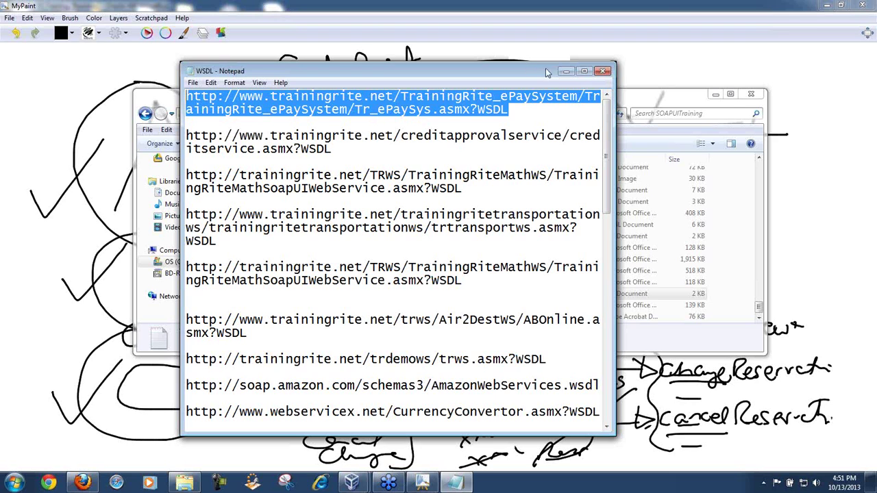
pyautogui.click(602, 71)
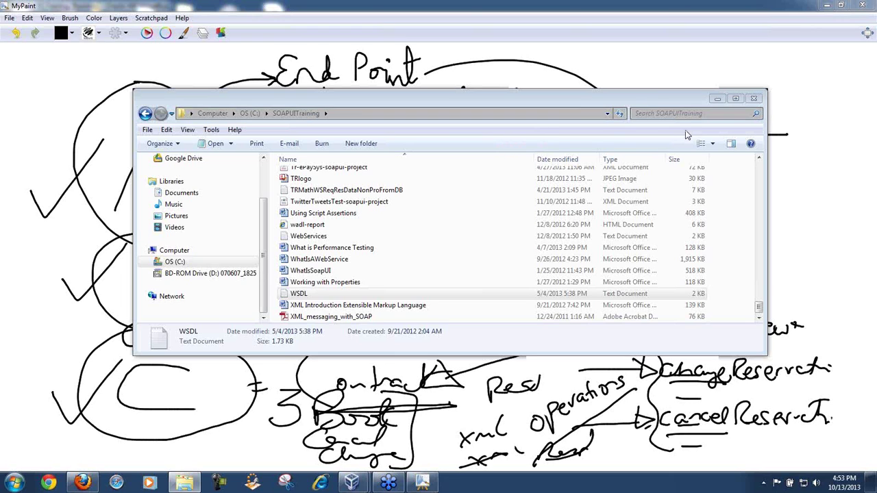
pyautogui.click(754, 100)
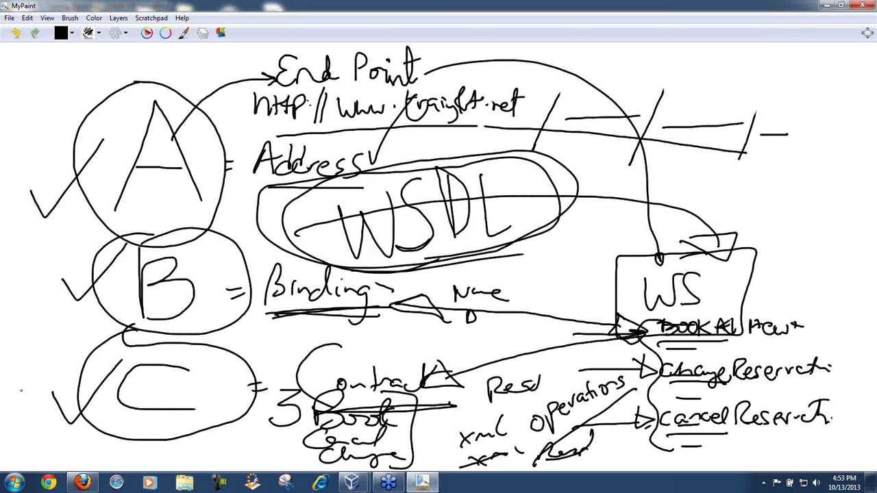
# Step: Paste the copied Tr_ePaySys.asmx?WSDL address into Firefox's address bar and load it
pyautogui.click(82, 482)
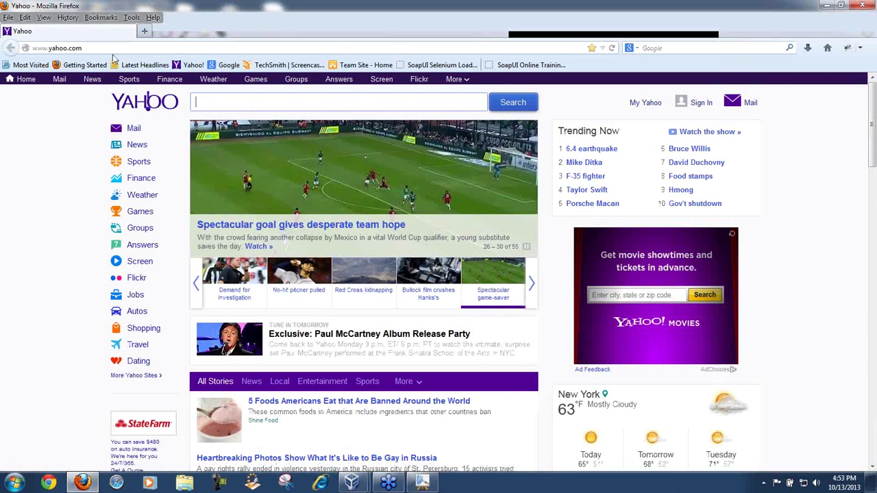
pyautogui.click(102, 49)
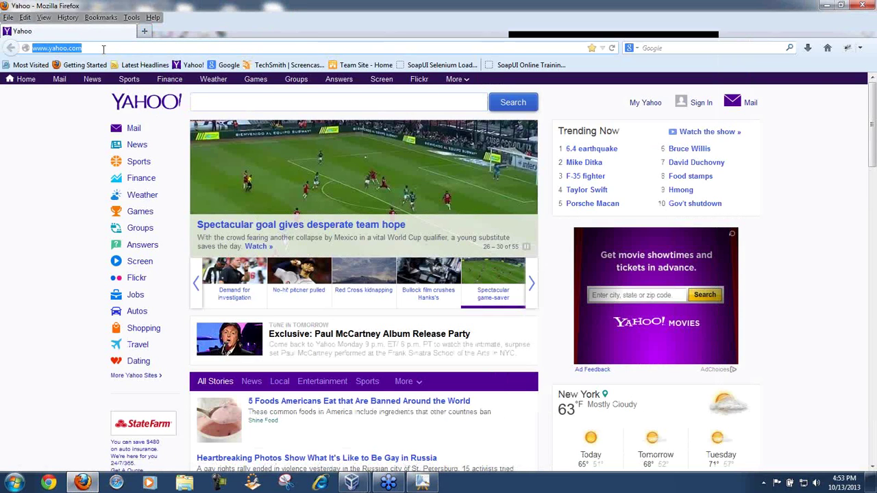
pyautogui.hotkey('ctrl', 'v')
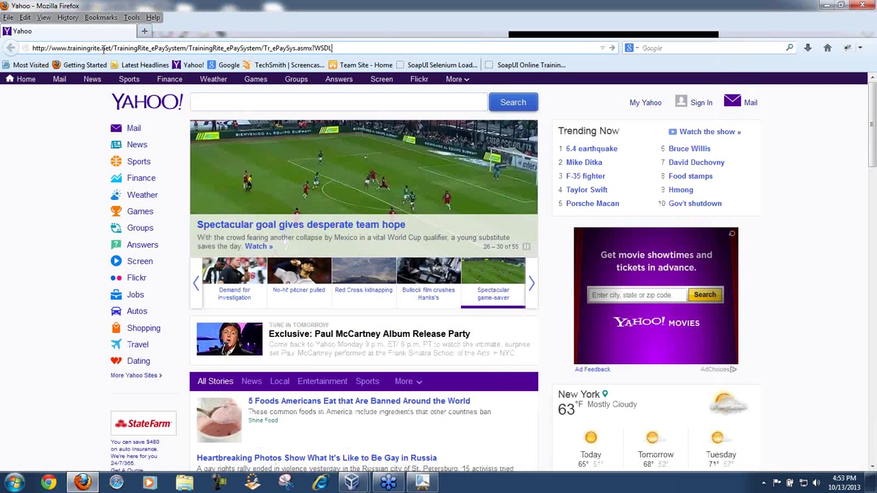
pyautogui.press('Return')
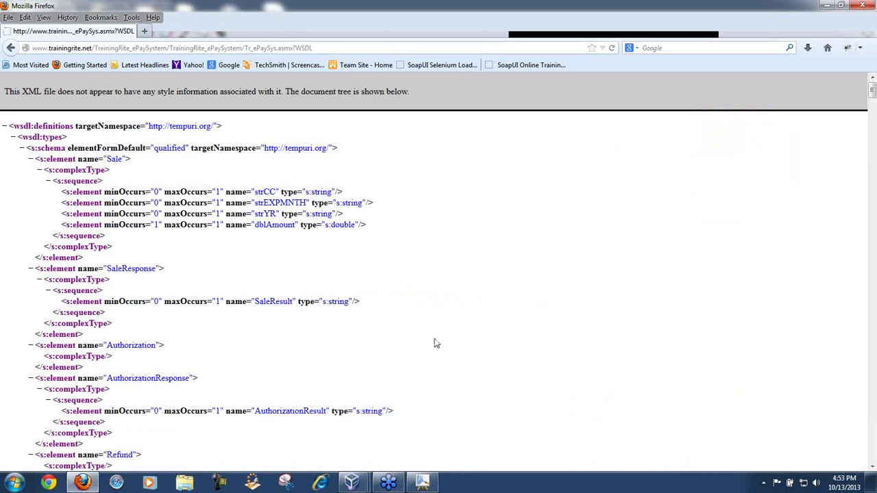
pyautogui.click(345, 47)
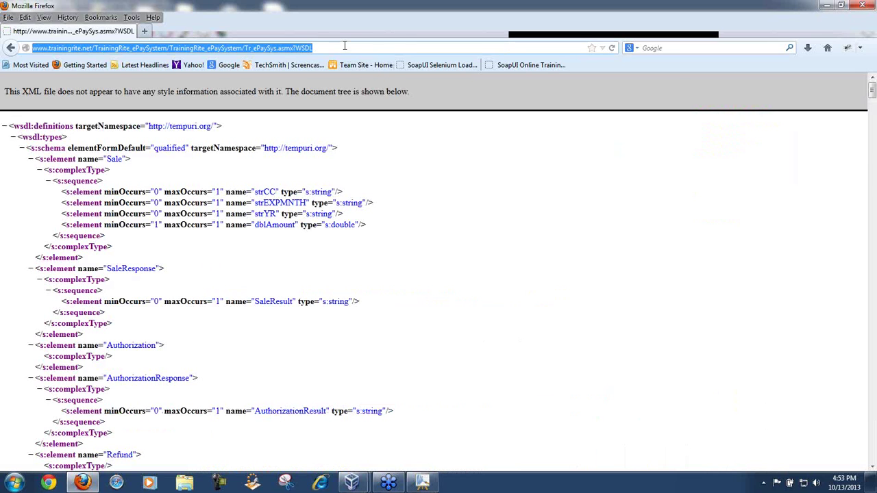
pyautogui.moveTo(872, 95)
pyautogui.mouseDown()
pyautogui.moveTo(872, 452)
pyautogui.moveTo(872, 79)
pyautogui.moveTo(872, 452)
pyautogui.moveTo(873, 93)
pyautogui.mouseUp()
pyautogui.moveTo(872, 93); pyautogui.dragTo(872, 453)
pyautogui.click(873, 482)
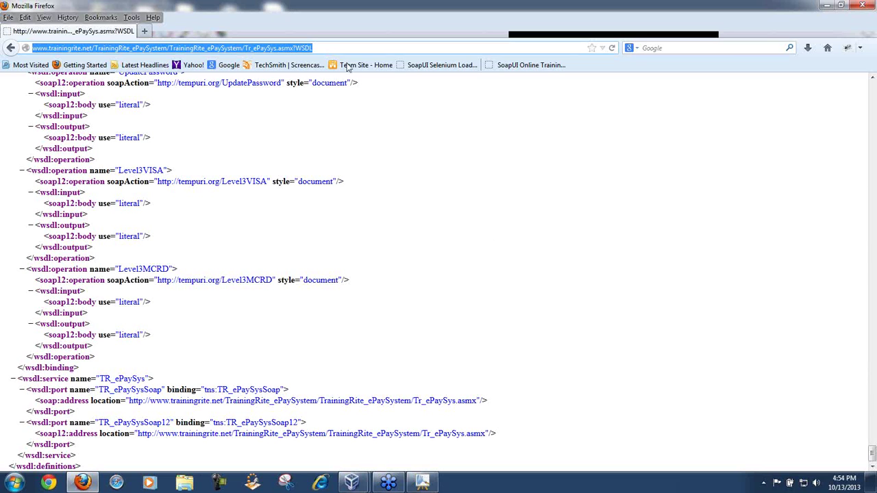
pyautogui.click(331, 50)
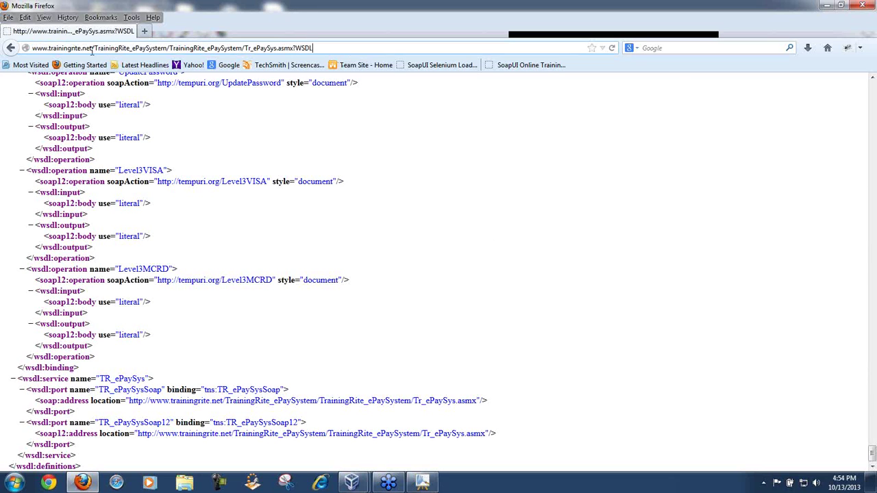
pyautogui.moveTo(92, 48); pyautogui.dragTo(31, 48)
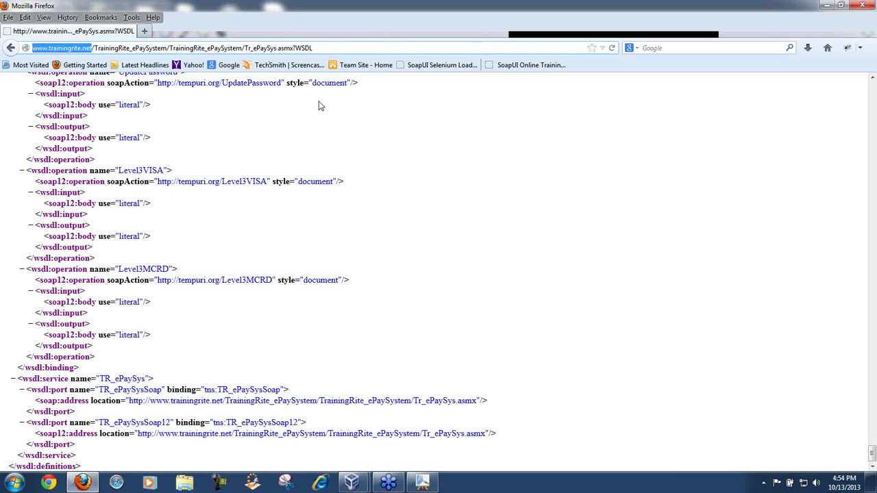
pyautogui.moveTo(872, 460); pyautogui.dragTo(872, 89)
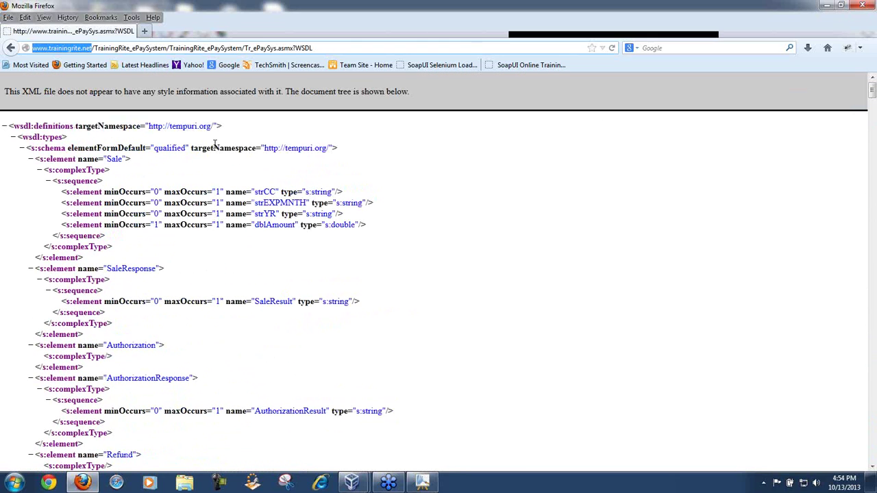
# Step: Collapse wsdl:types and the Sale, Authorization, Refund, Void, ForceSale, Capture and CashAdvanceSoapIn messages
pyautogui.click(4, 126)
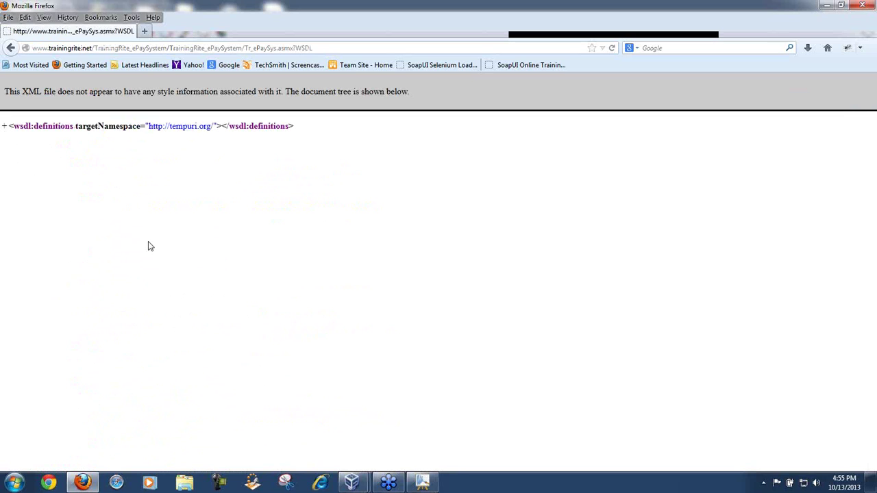
pyautogui.click(4, 127)
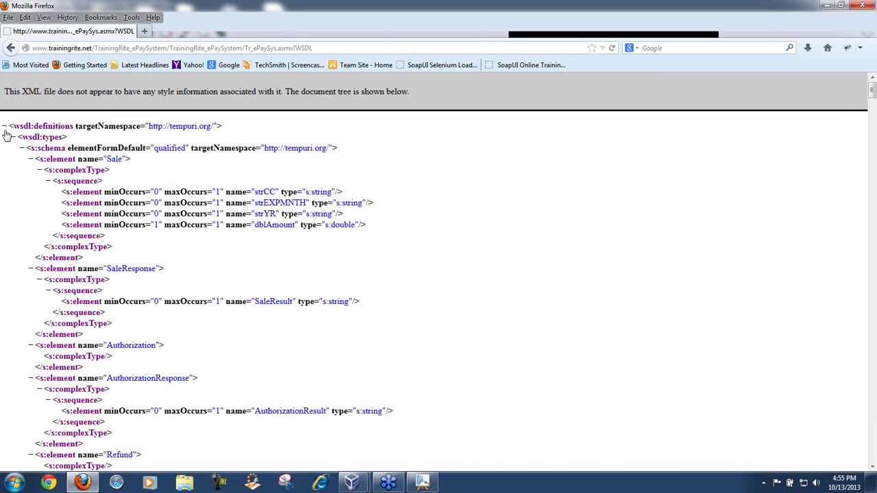
pyautogui.click(13, 137)
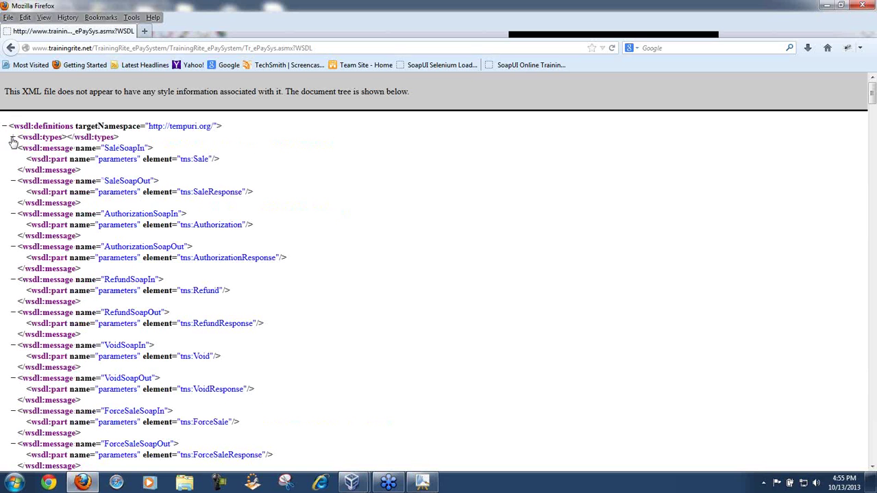
pyautogui.click(13, 148)
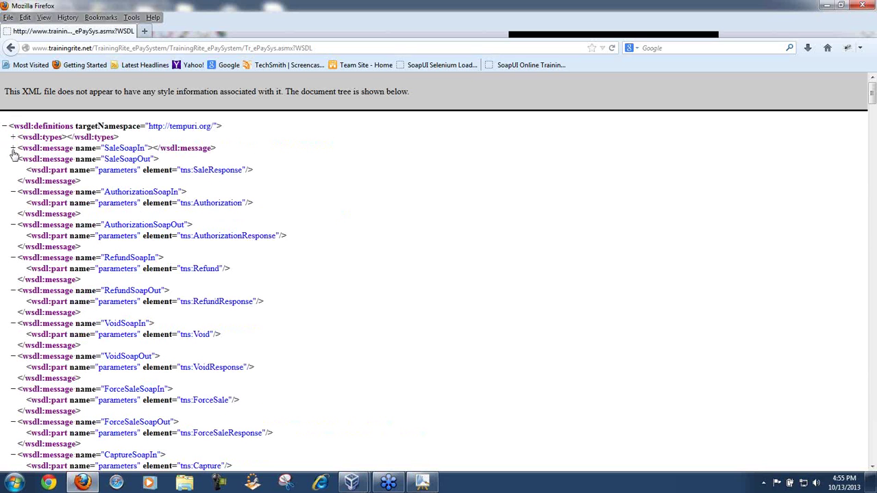
pyautogui.click(13, 159)
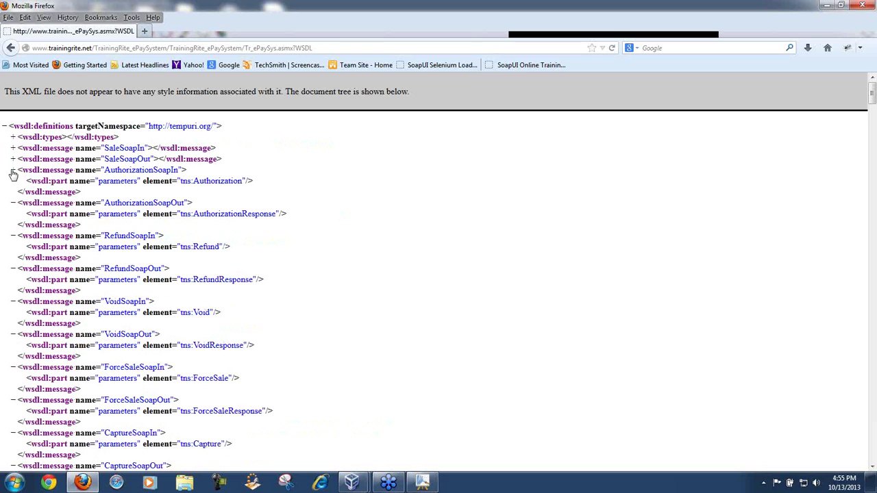
pyautogui.click(13, 171)
pyautogui.click(13, 181)
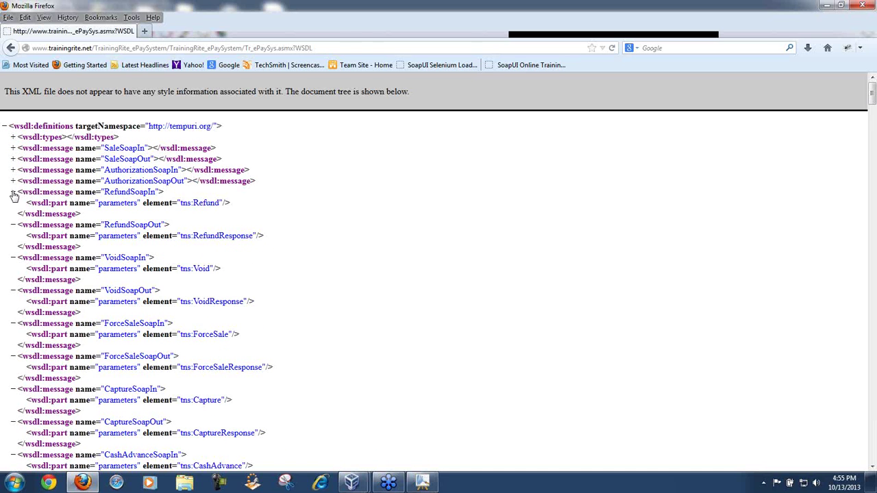
pyautogui.click(13, 192)
pyautogui.click(13, 204)
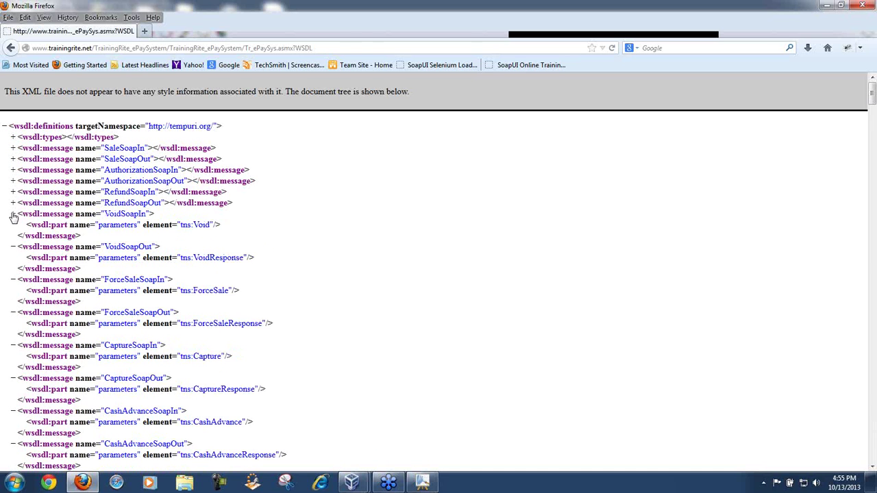
pyautogui.click(13, 215)
pyautogui.click(13, 225)
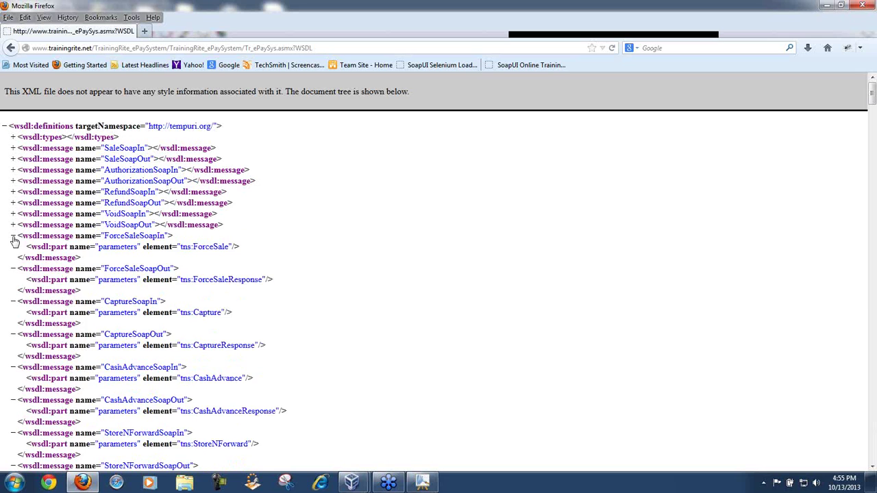
pyautogui.click(13, 236)
pyautogui.click(13, 247)
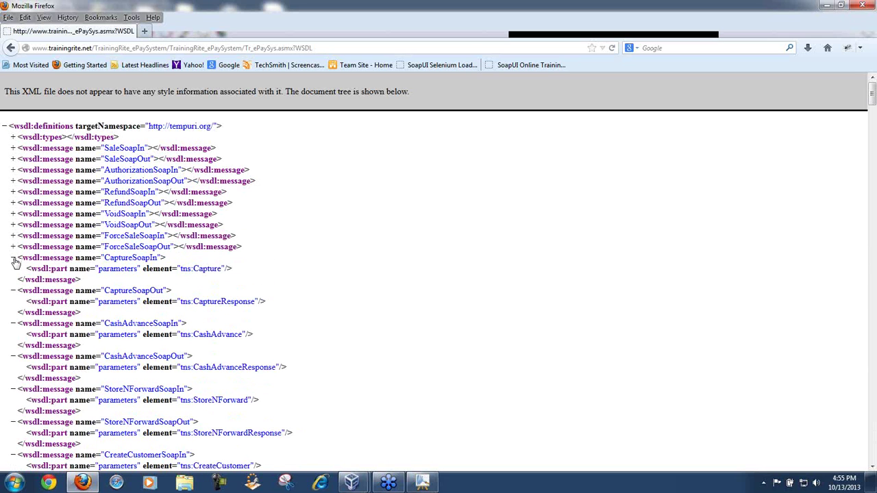
pyautogui.click(13, 258)
pyautogui.click(13, 269)
pyautogui.click(13, 281)
# Step: Collapse the remaining messages through CreateRecurringTransactionSoapOut and scroll down to the binding section
pyautogui.click(13, 291)
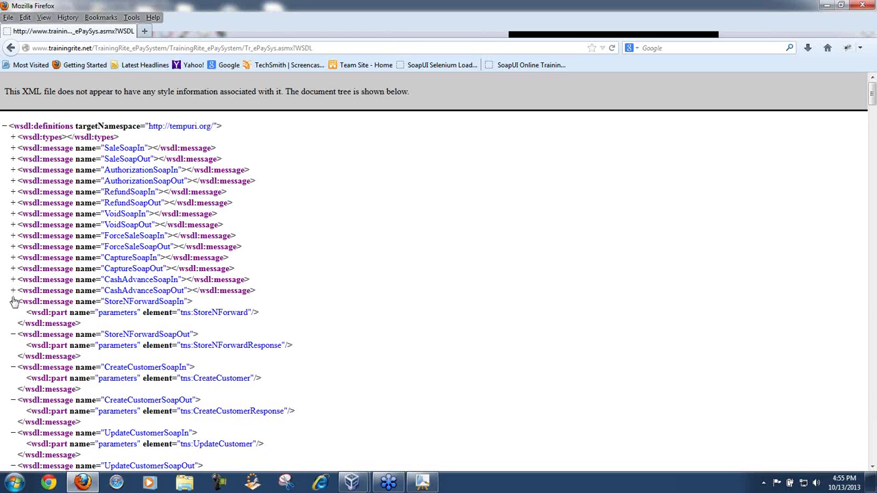
pyautogui.click(13, 302)
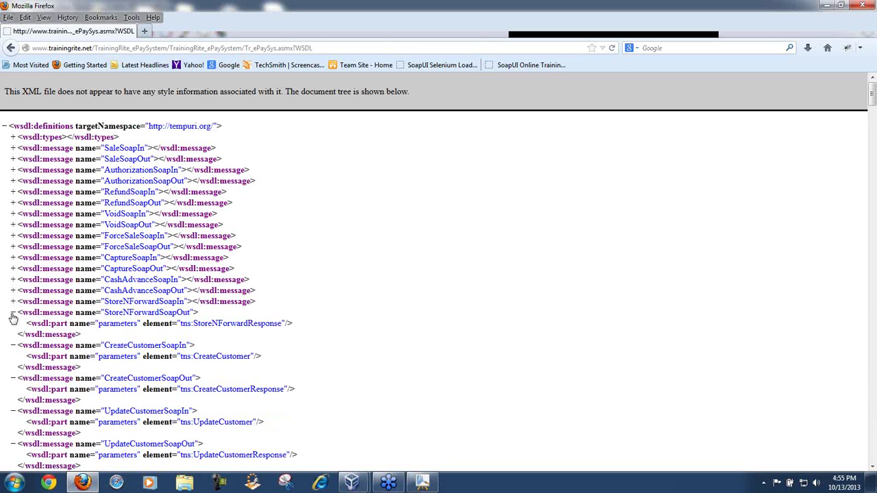
pyautogui.click(13, 313)
pyautogui.click(13, 324)
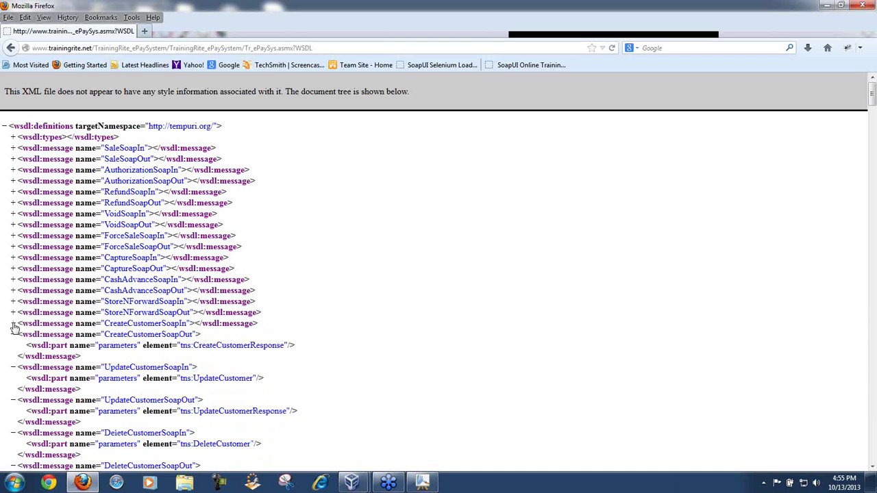
pyautogui.click(13, 335)
pyautogui.click(13, 346)
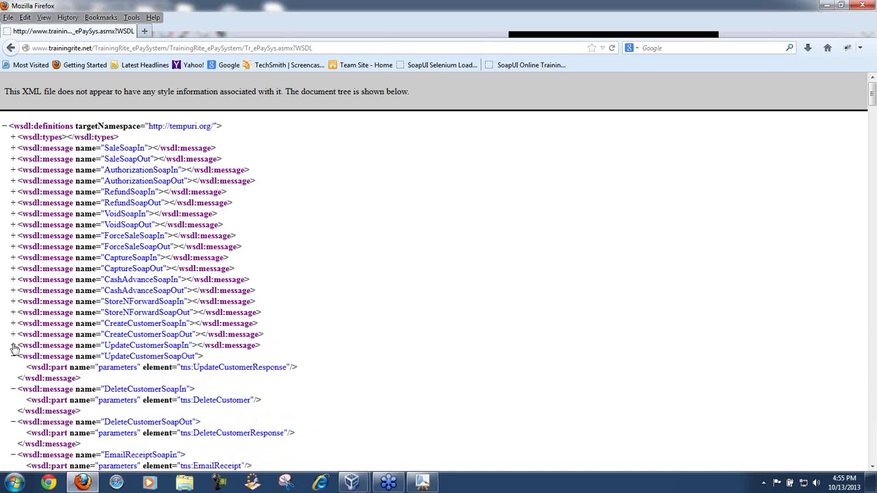
pyautogui.click(13, 357)
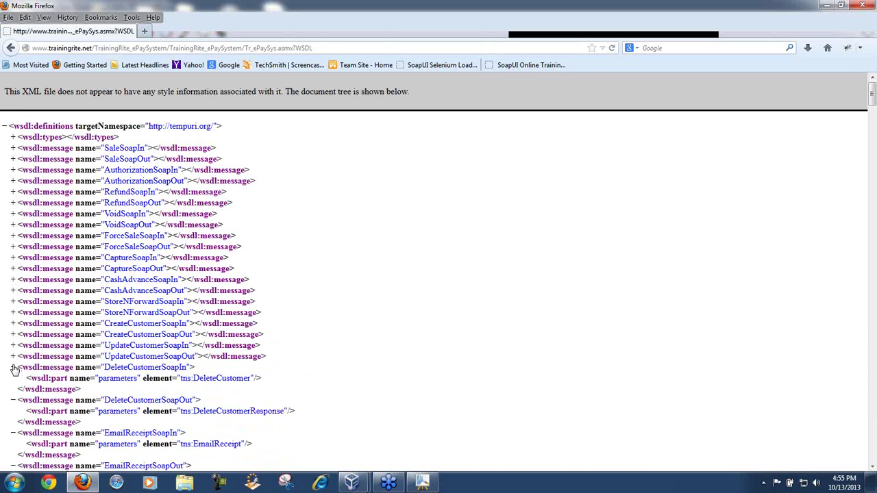
pyautogui.click(13, 368)
pyautogui.click(13, 379)
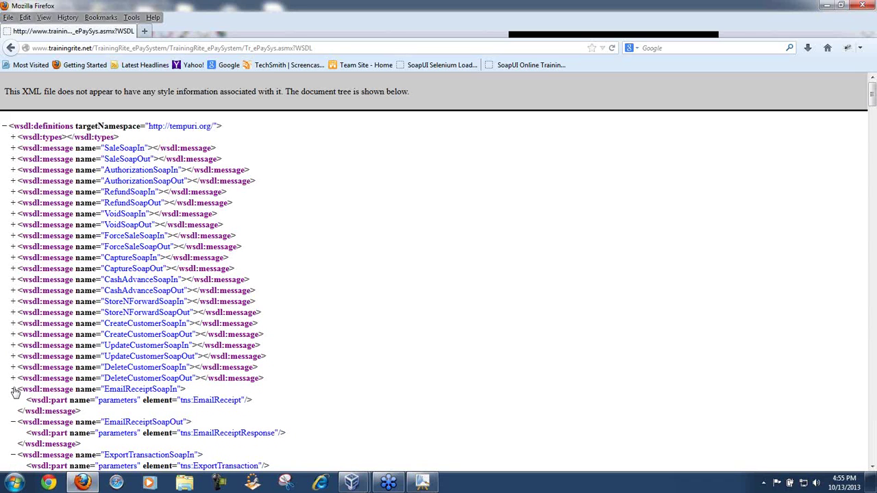
pyautogui.click(13, 390)
pyautogui.click(13, 401)
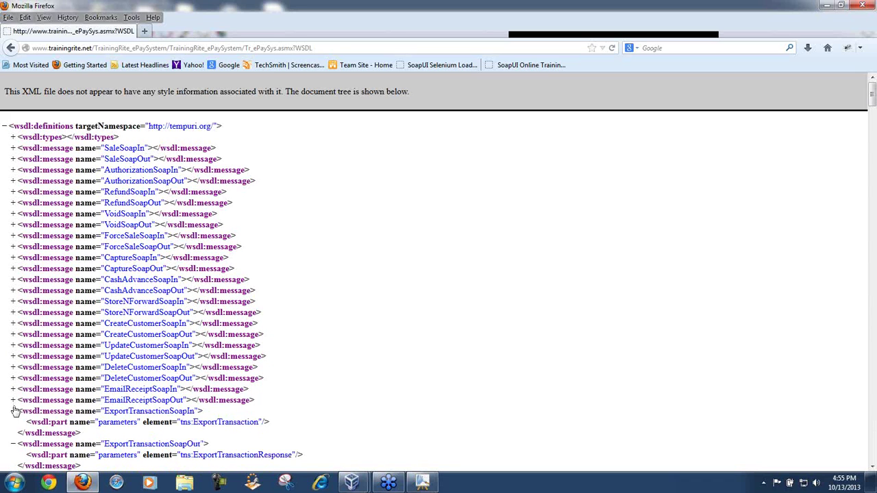
pyautogui.click(13, 411)
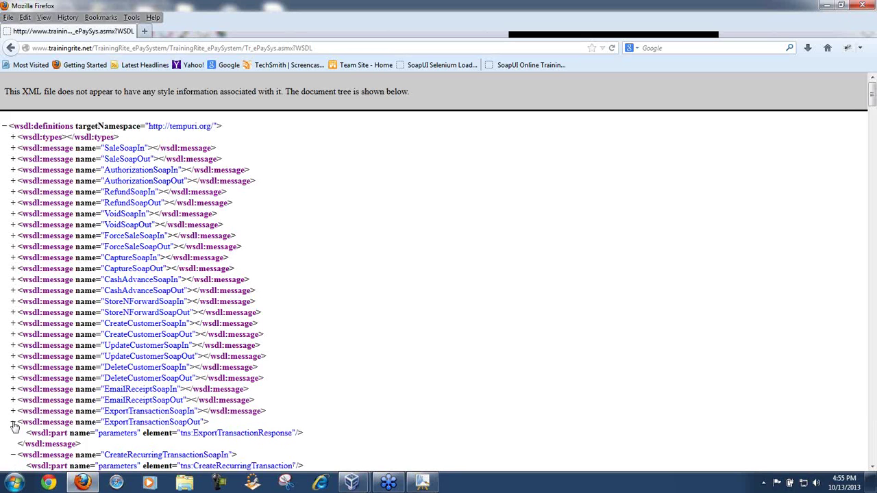
pyautogui.click(13, 422)
pyautogui.click(13, 433)
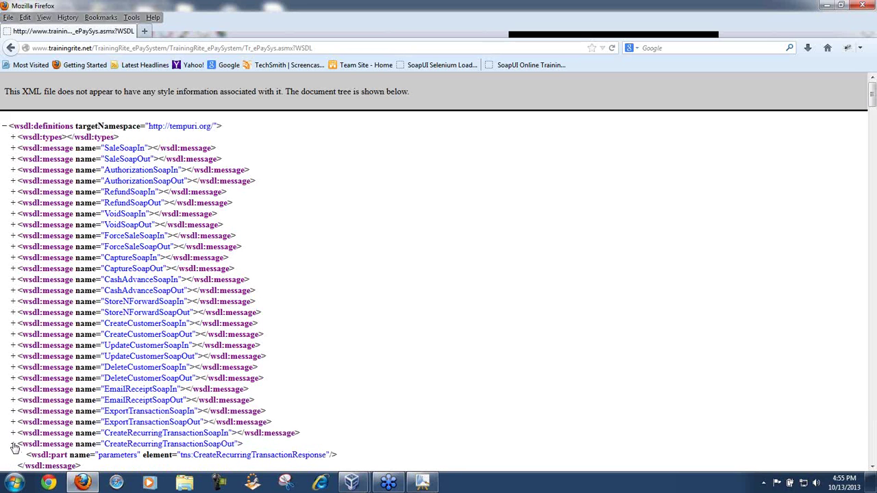
pyautogui.click(13, 445)
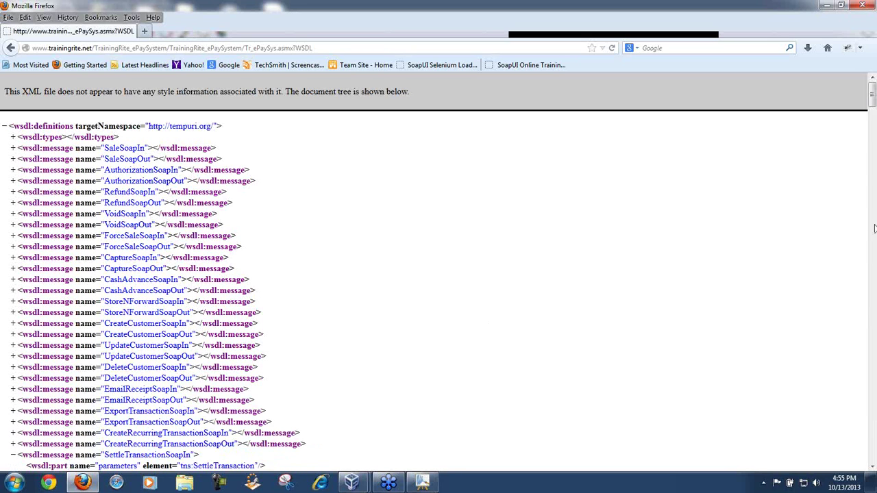
pyautogui.moveTo(873, 109); pyautogui.dragTo(875, 459)
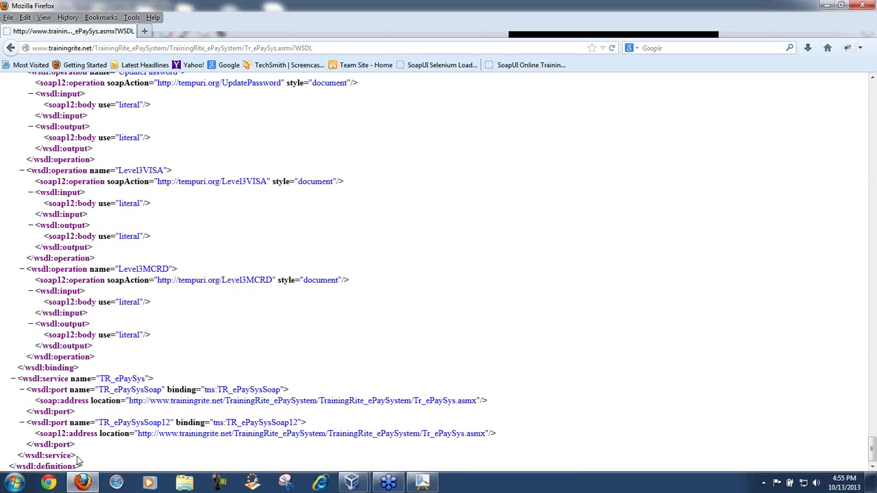
# Step: Highlight the TR_ePaySysSoap12 port and toggle the TR_ePaySys service element closed and open
pyautogui.moveTo(77, 457); pyautogui.dragTo(16, 424)
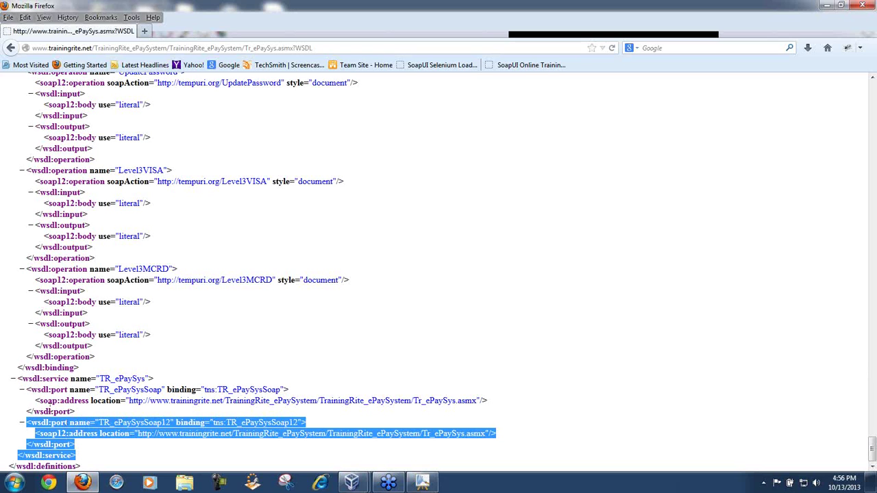
pyautogui.click(13, 378)
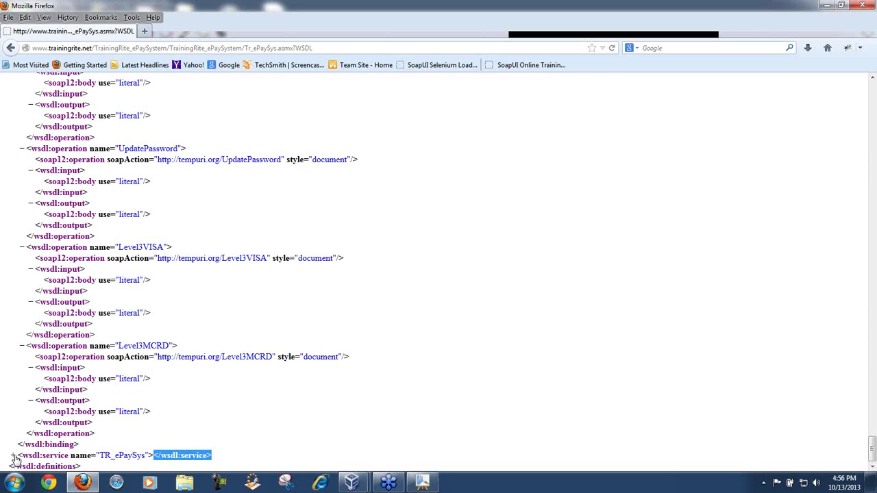
pyautogui.click(13, 456)
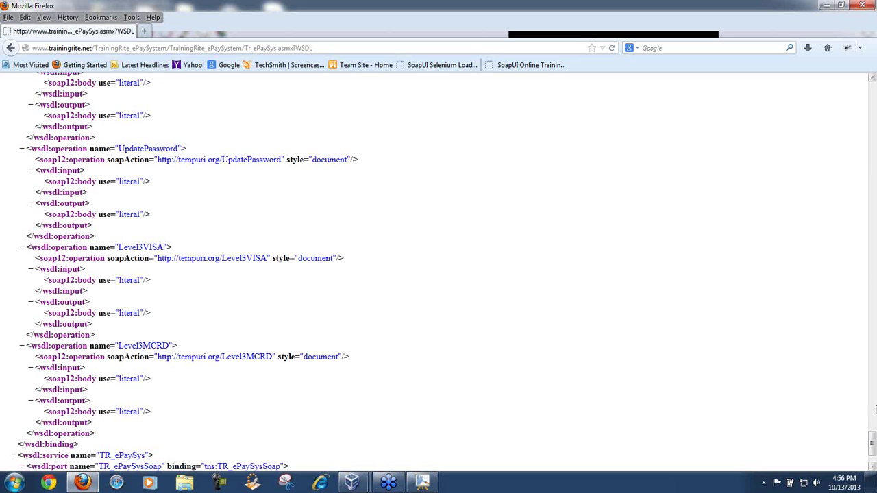
# Step: Highlight 'address' in soap:address and bring the MyPaint WSDL diagram to the front
pyautogui.scroll(-2, 874, 414)
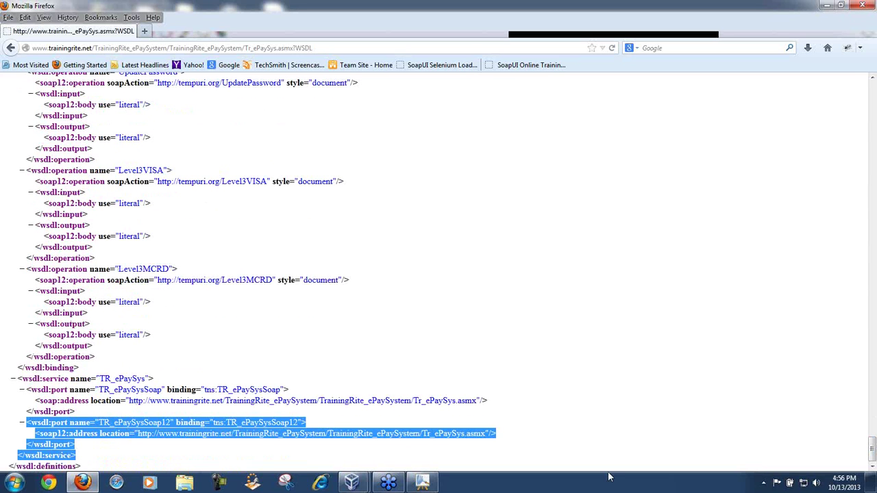
pyautogui.moveTo(60, 401); pyautogui.dragTo(89, 401)
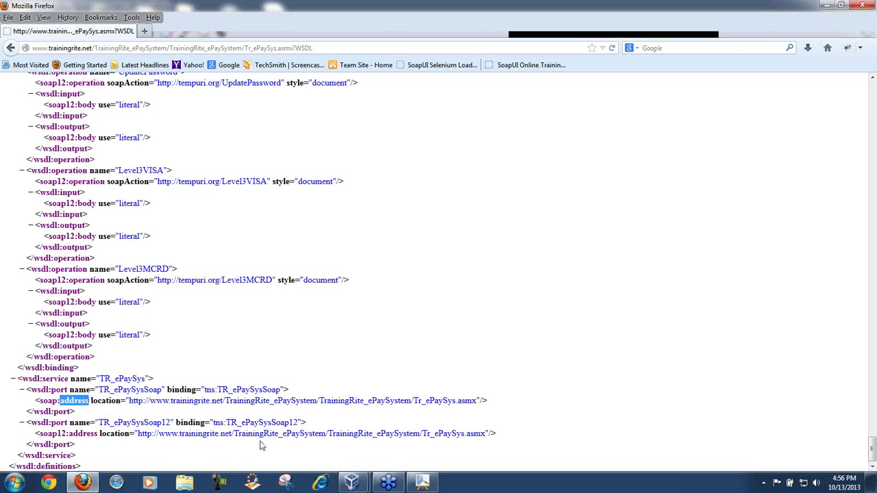
pyautogui.click(422, 483)
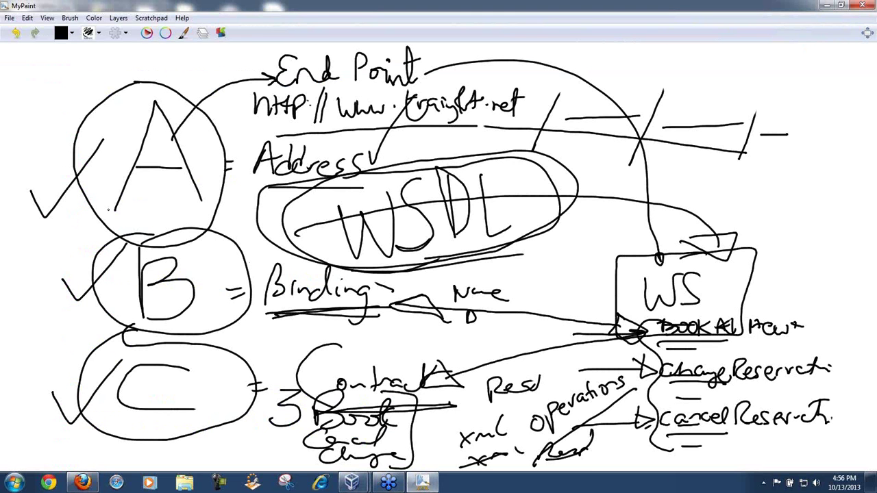
# Step: Retrace the checkmark beside circle A, then minimize MyPaint to reveal the WSDL page
pyautogui.moveTo(32, 186)
pyautogui.mouseDown()
pyautogui.moveTo(61, 184)
pyautogui.moveTo(101, 141)
pyautogui.mouseUp()
pyautogui.click(423, 484)
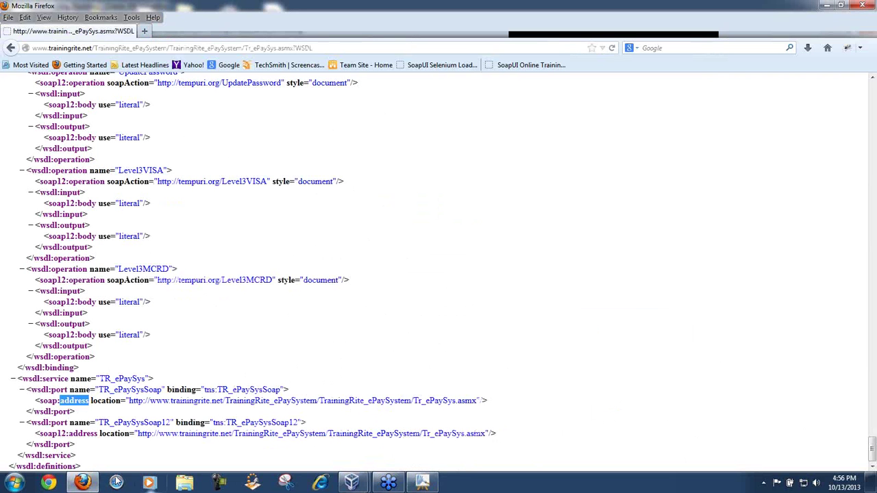
# Step: Toggle wsdl:service, read its port locations at the bottom, then scroll back to the top
pyautogui.click(13, 380)
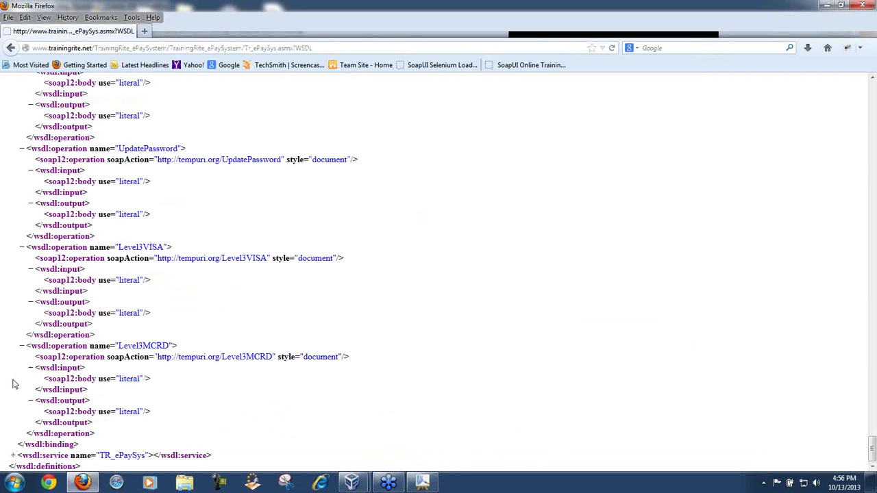
pyautogui.click(13, 457)
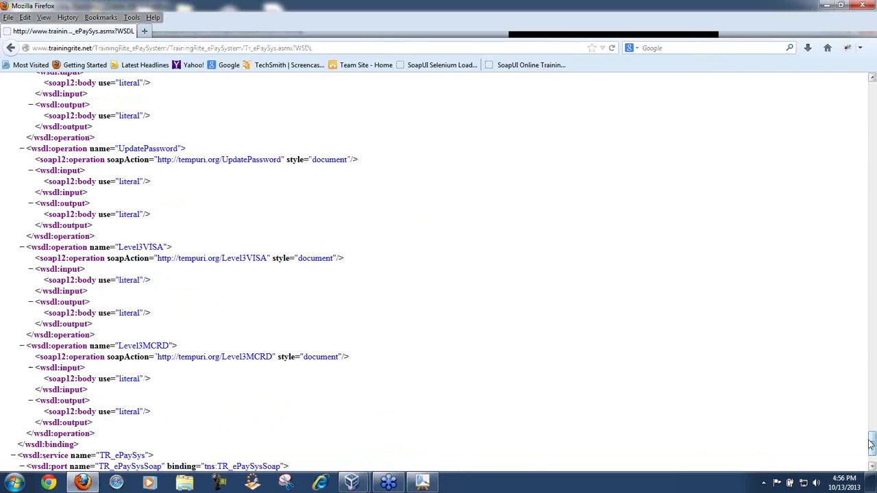
pyautogui.moveTo(870, 444); pyautogui.dragTo(873, 466)
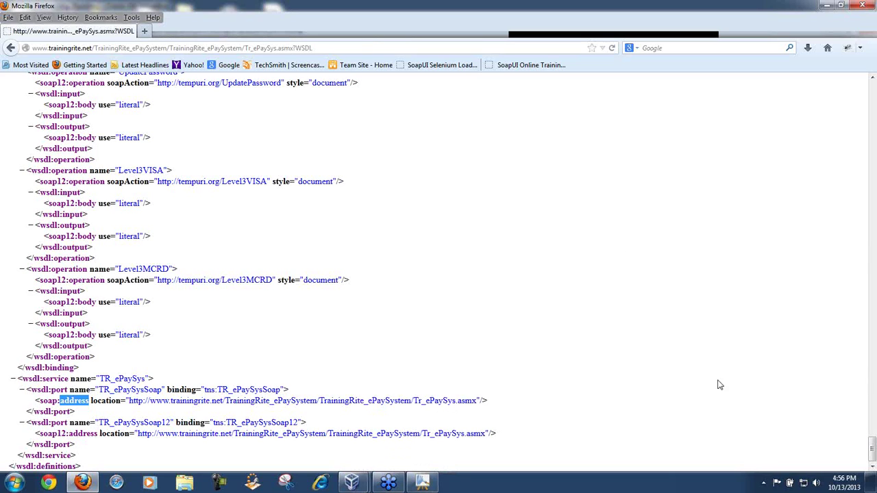
pyautogui.moveTo(872, 446); pyautogui.dragTo(873, 77)
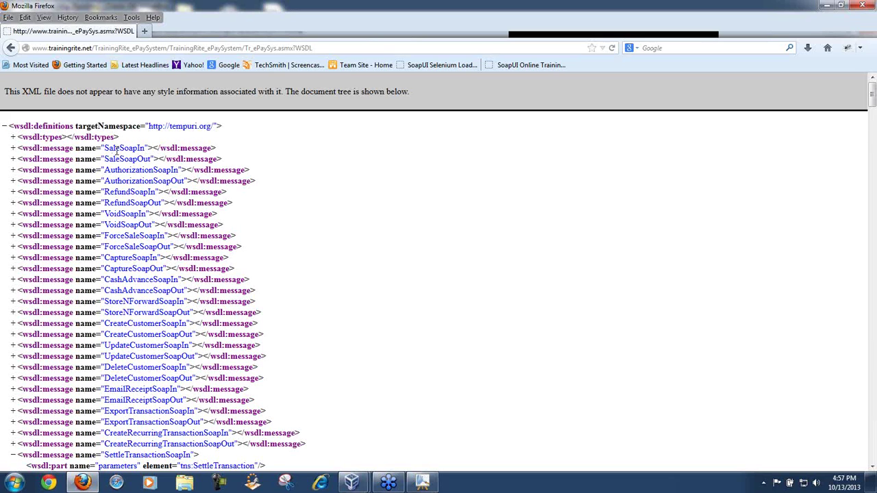
pyautogui.click(13, 148)
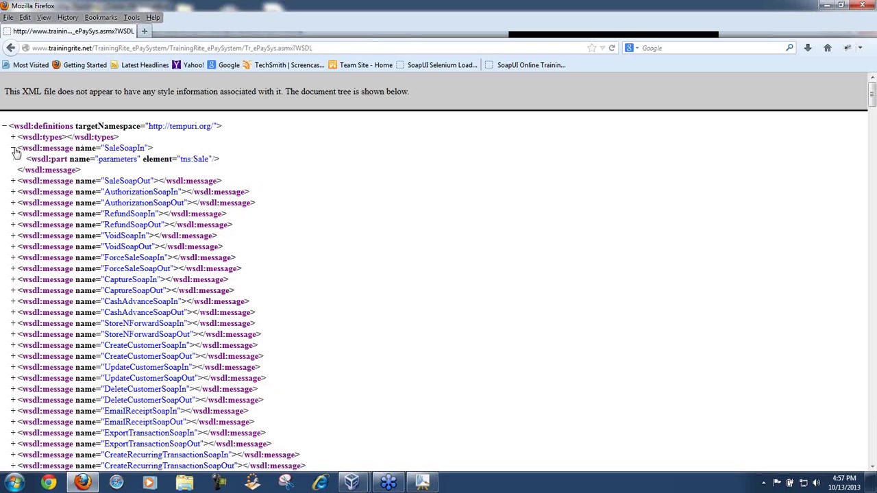
pyautogui.click(13, 148)
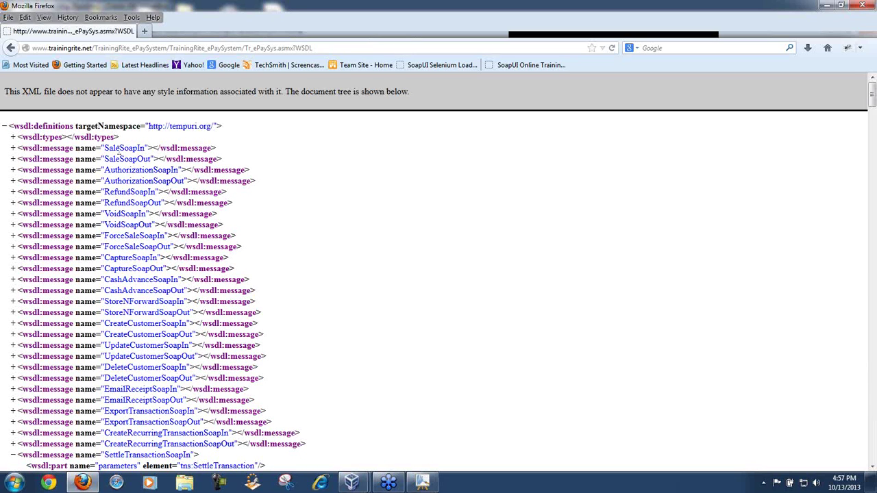
pyautogui.click(12, 137)
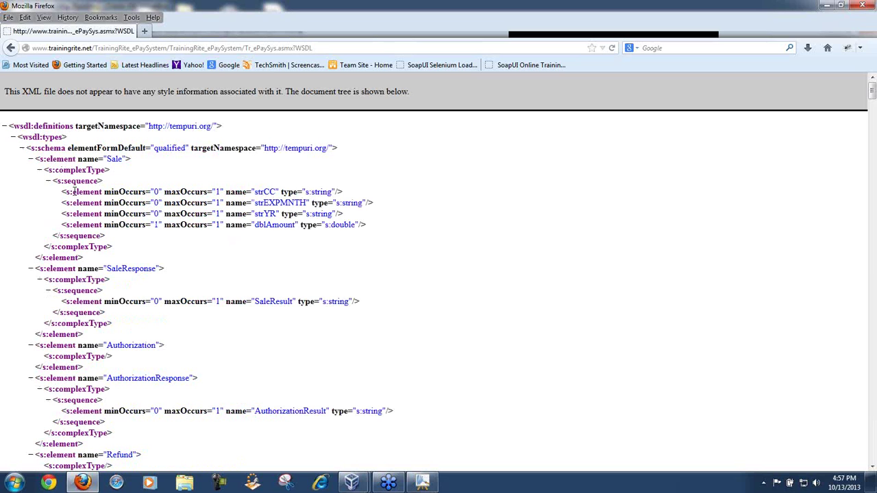
pyautogui.click(31, 159)
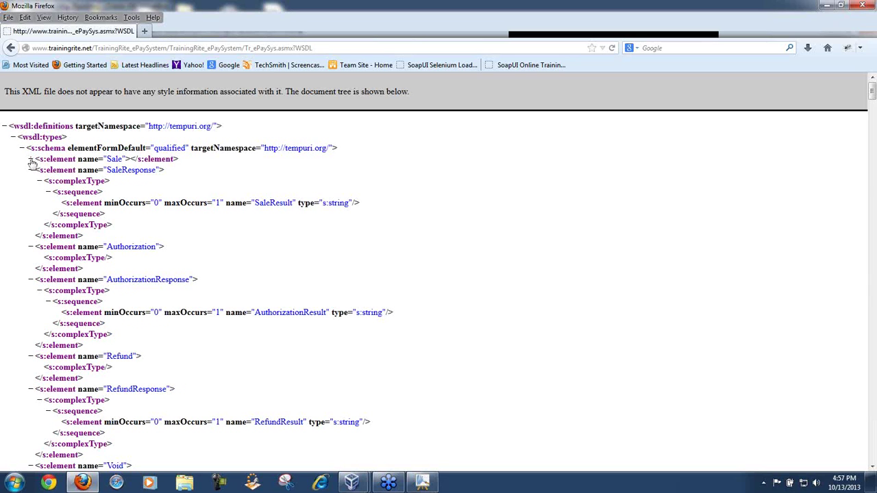
pyautogui.click(30, 161)
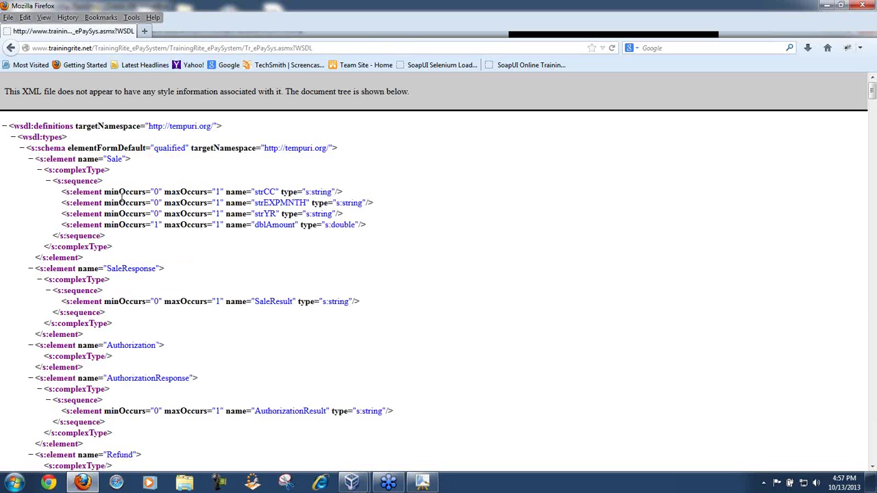
pyautogui.moveTo(250, 193); pyautogui.dragTo(306, 204)
pyautogui.click(252, 203)
pyautogui.moveTo(255, 214); pyautogui.dragTo(297, 225)
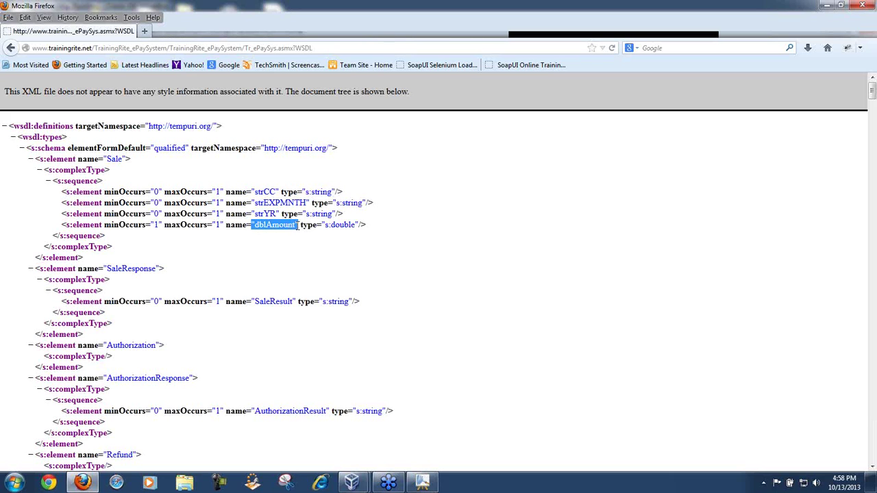
pyautogui.click(122, 159)
pyautogui.moveTo(122, 159); pyautogui.dragTo(108, 157)
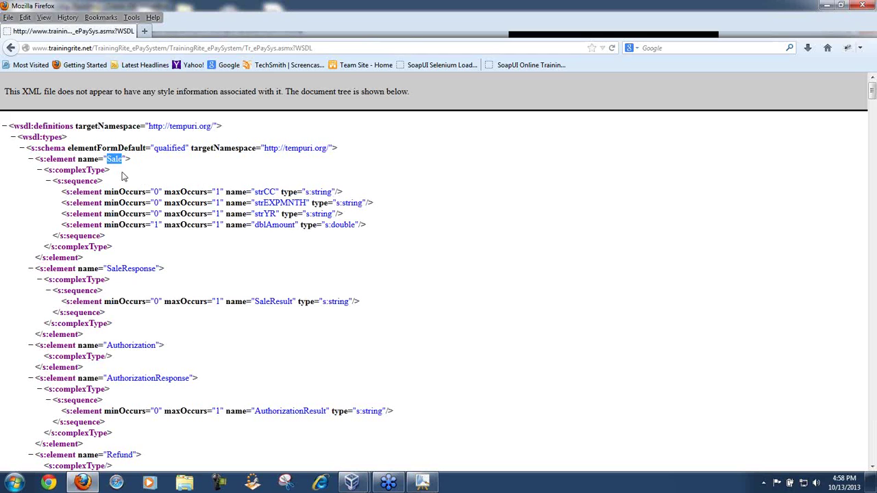
pyautogui.click(165, 190)
pyautogui.moveTo(219, 192); pyautogui.dragTo(316, 230)
pyautogui.click(272, 196)
pyautogui.moveTo(116, 236); pyautogui.dragTo(54, 188)
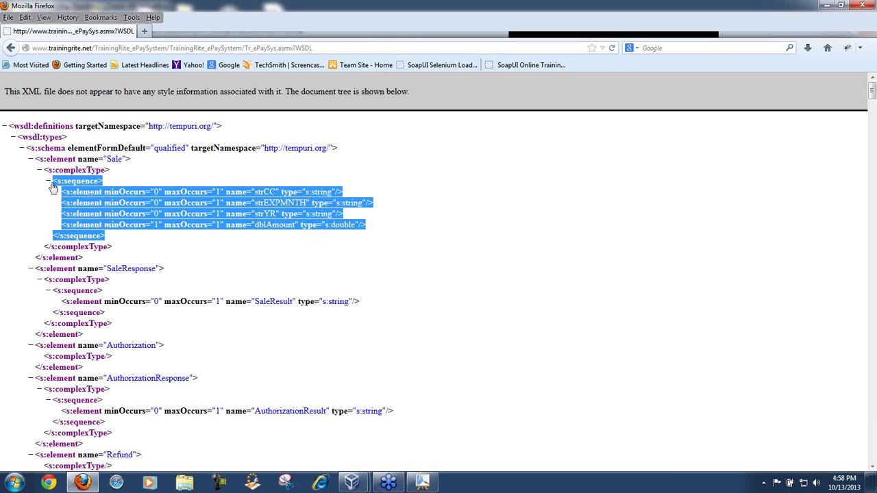
pyautogui.click(13, 137)
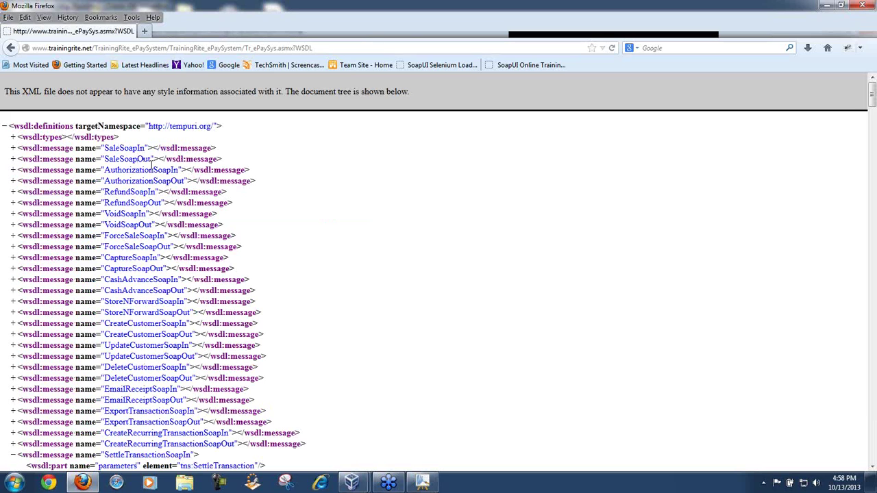
# Step: Expand wsdl:types to show the schema and highlight SaleResult's s:string type
pyautogui.click(12, 159)
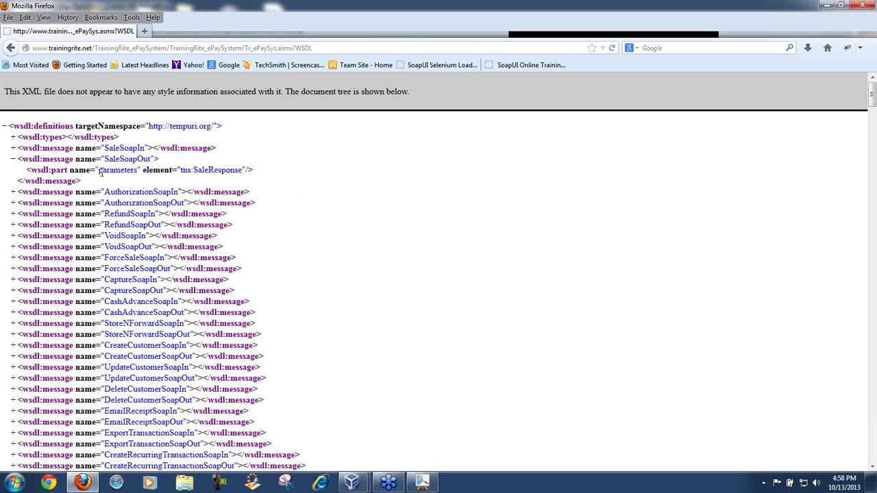
pyautogui.click(12, 159)
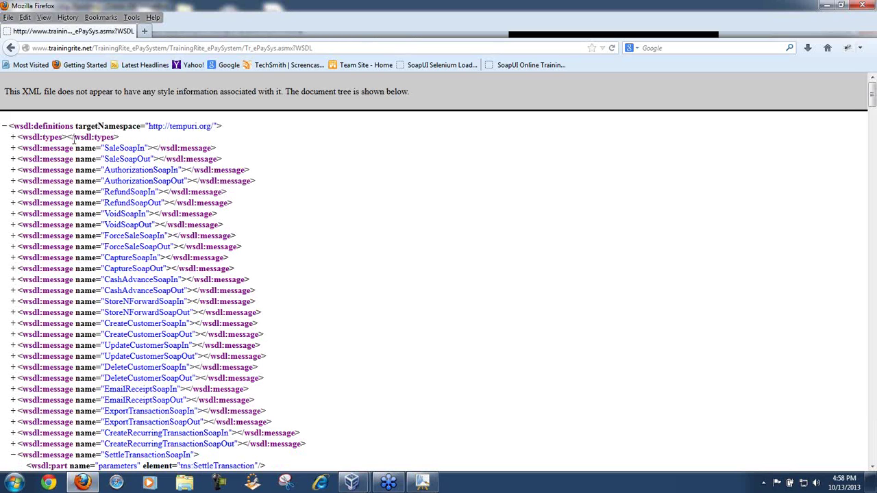
pyautogui.click(13, 137)
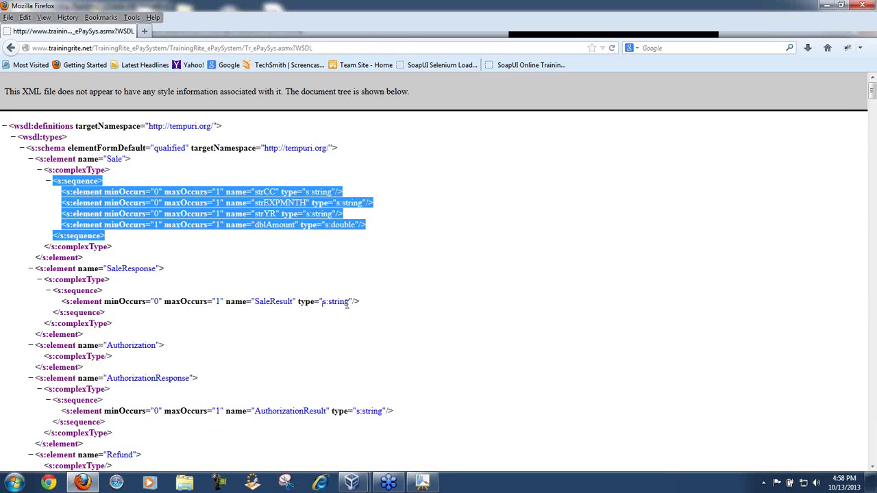
pyautogui.click(351, 303)
pyautogui.moveTo(352, 304); pyautogui.dragTo(322, 304)
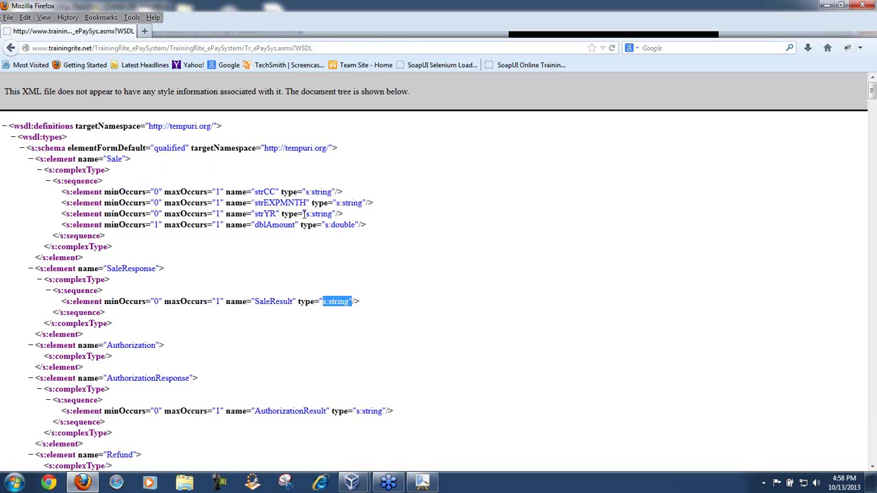
# Step: Highlight the Sale inputs strCC, strEXPMNTH, strYR, dblAmount and the SaleResult definition
pyautogui.moveTo(254, 193); pyautogui.dragTo(333, 195)
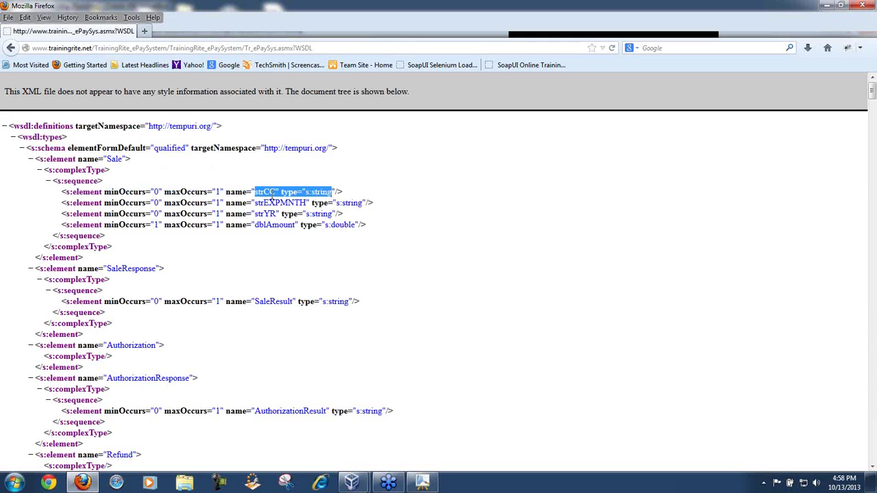
pyautogui.moveTo(252, 203); pyautogui.dragTo(363, 204)
pyautogui.moveTo(252, 214); pyautogui.dragTo(341, 215)
pyautogui.moveTo(252, 225); pyautogui.dragTo(326, 190)
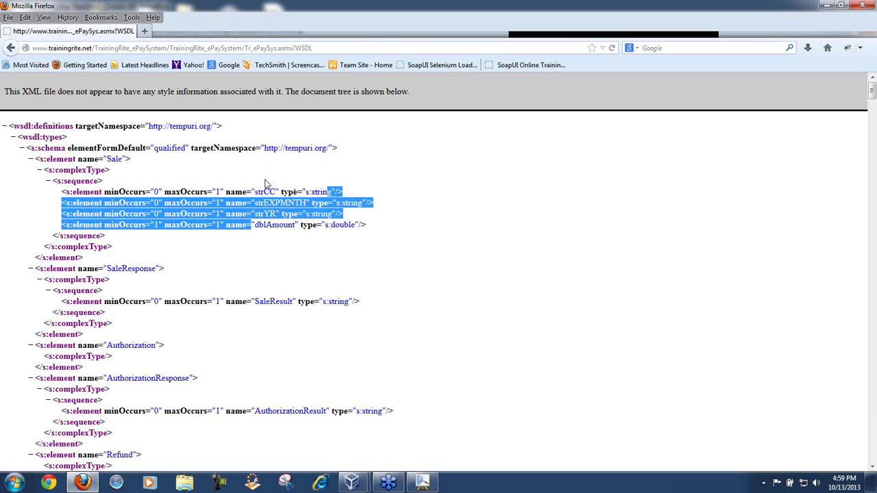
pyautogui.moveTo(350, 301); pyautogui.dragTo(299, 300)
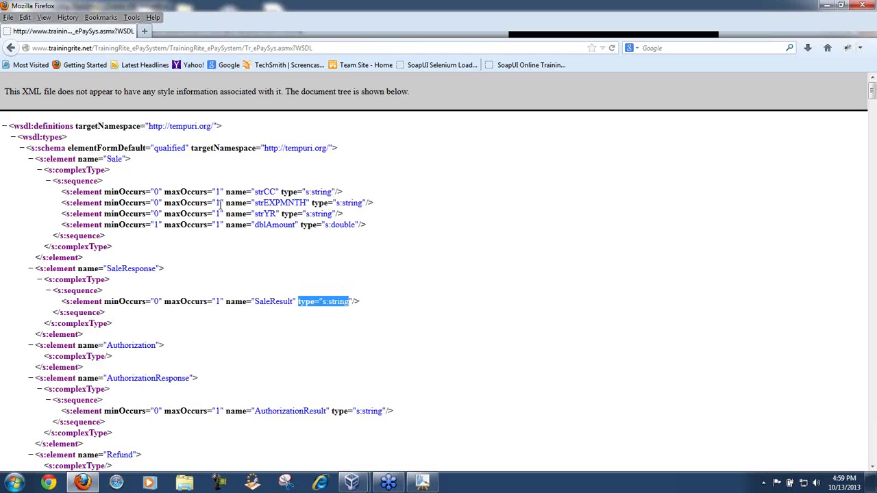
pyautogui.moveTo(61, 191); pyautogui.dragTo(308, 238)
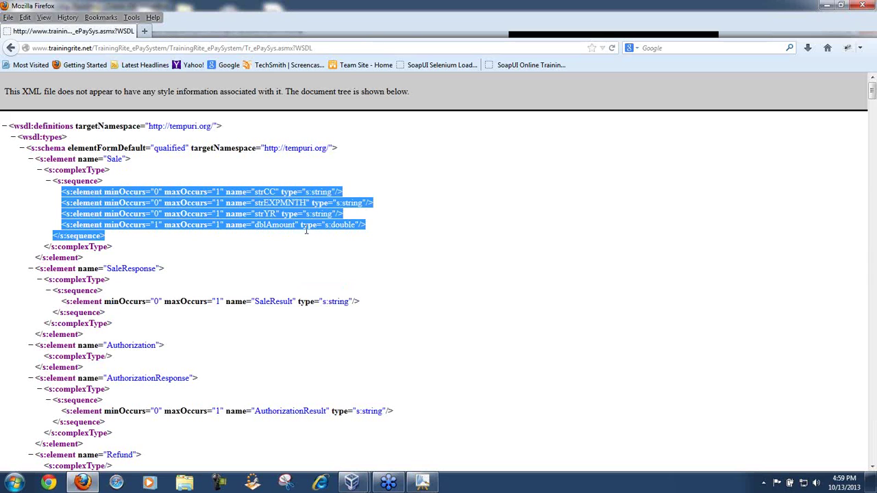
pyautogui.click(315, 196)
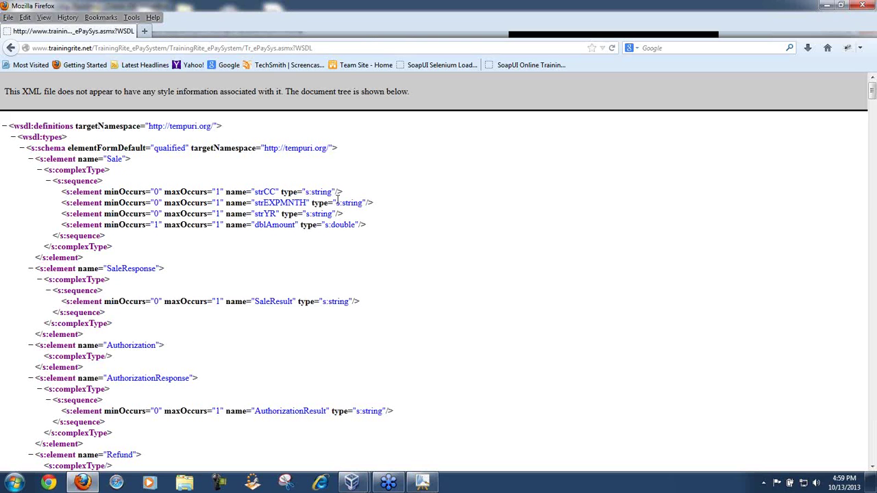
pyautogui.moveTo(376, 304); pyautogui.dragTo(215, 301)
pyautogui.click(329, 302)
# Step: Highlight the Sale element name, then minimize Firefox to return to the UFT test
pyautogui.moveTo(108, 160); pyautogui.dragTo(126, 164)
pyautogui.click(825, 6)
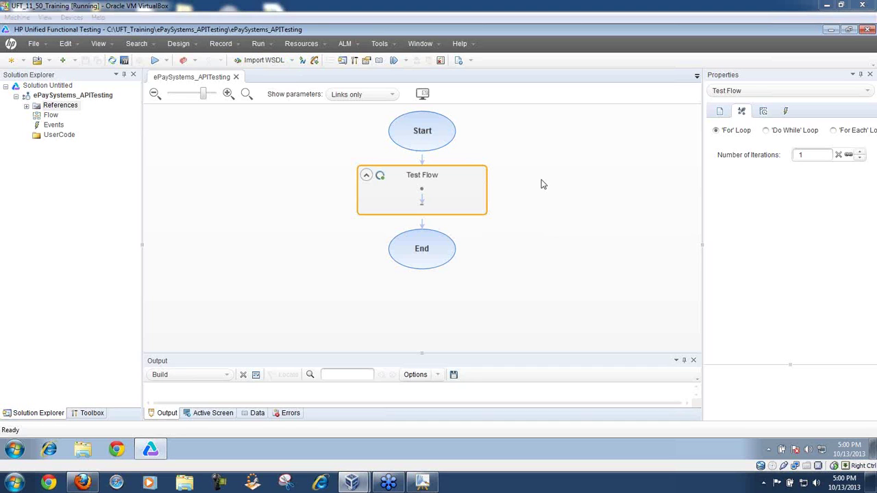
pyautogui.moveTo(271, 256)
pyautogui.mouseDown()
pyautogui.moveTo(261, 92)
pyautogui.moveTo(273, 55)
pyautogui.moveTo(246, 55)
pyautogui.moveTo(288, 57)
pyautogui.mouseUp()
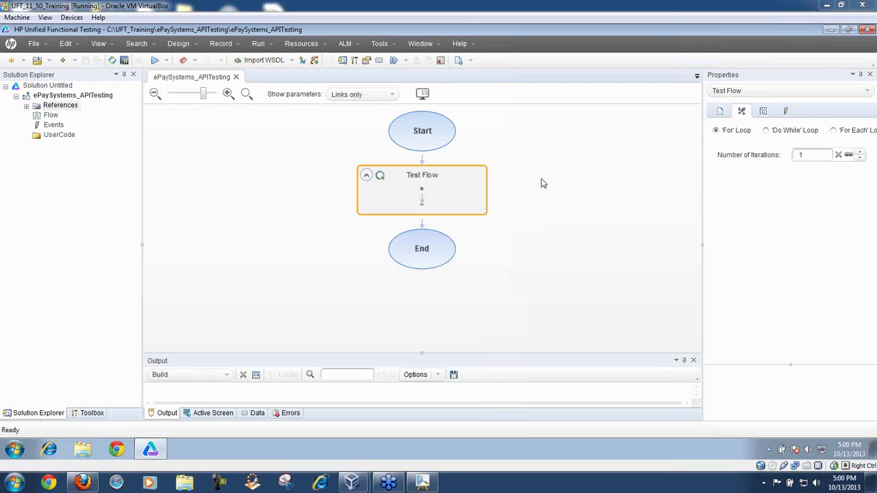
# Step: Open the Import WSDL from URL or UDDI dialog and move it to the top-left
pyautogui.click(263, 62)
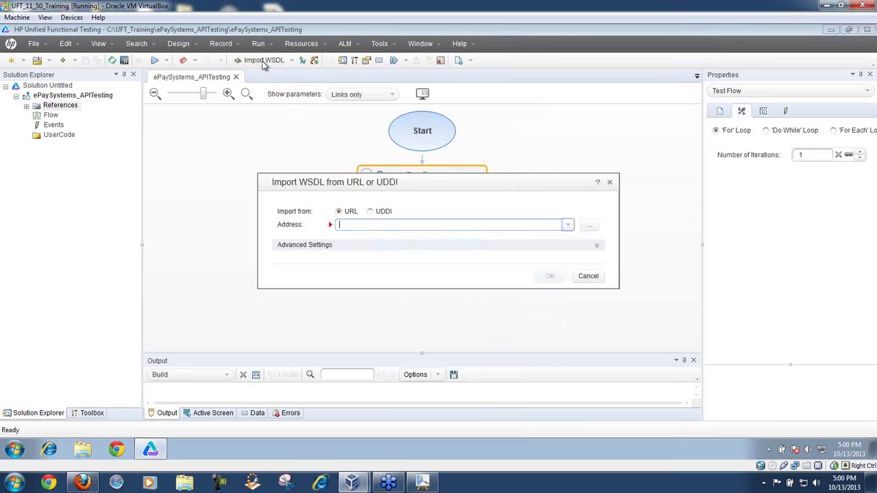
pyautogui.moveTo(404, 184); pyautogui.dragTo(220, 125)
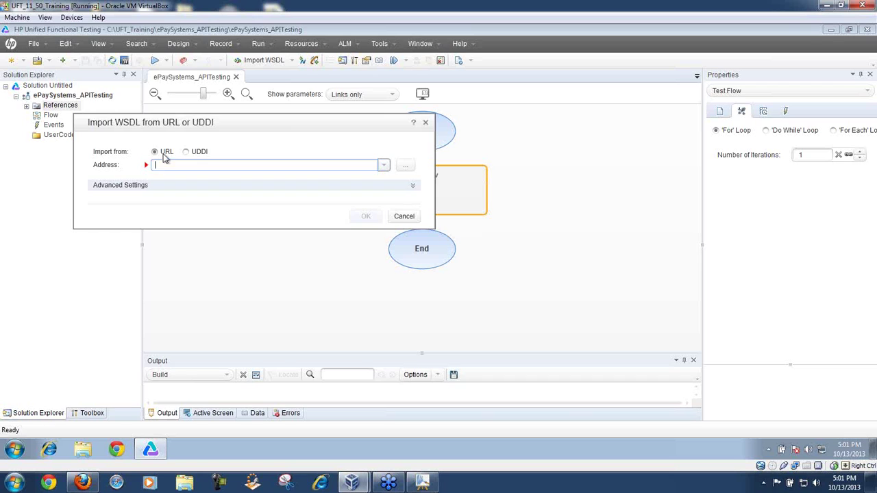
# Step: Set the WSDL source back to URL and paste the ePaySystem Tr_ePaySys.asmx?WSDL address
pyautogui.click(186, 152)
pyautogui.click(155, 153)
pyautogui.hotkey('ctrl', 'v')
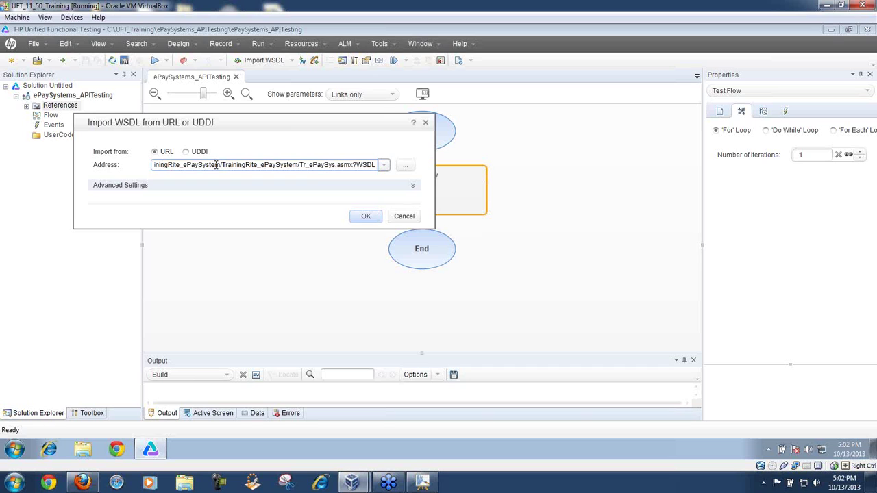
# Step: Review the advanced authentication and proxy settings, then import the Tr_ePaySys WSDL unchanged
pyautogui.click(413, 185)
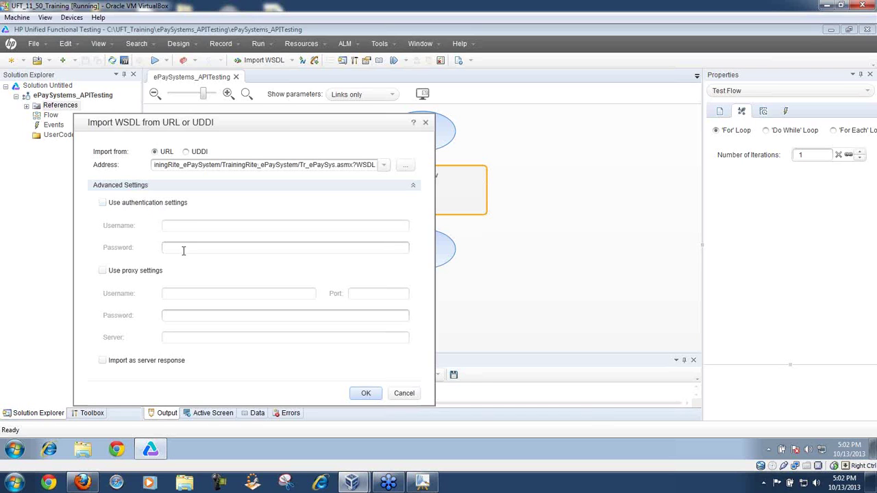
pyautogui.click(413, 186)
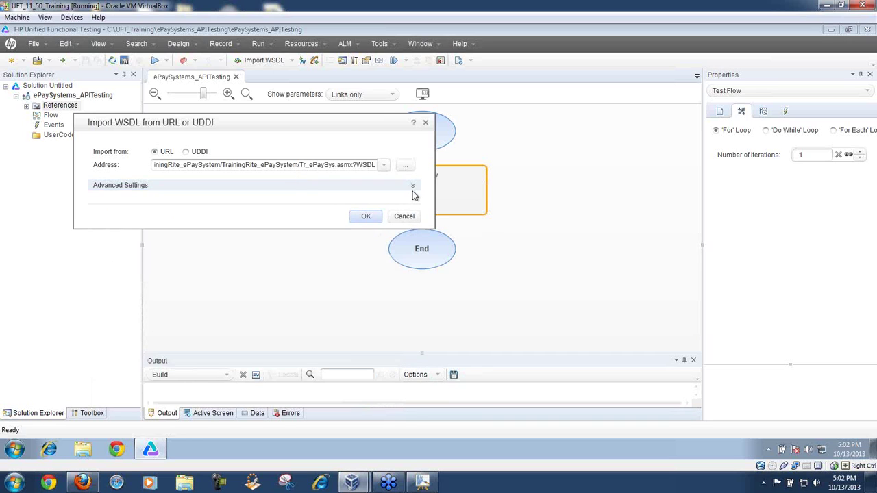
pyautogui.click(343, 188)
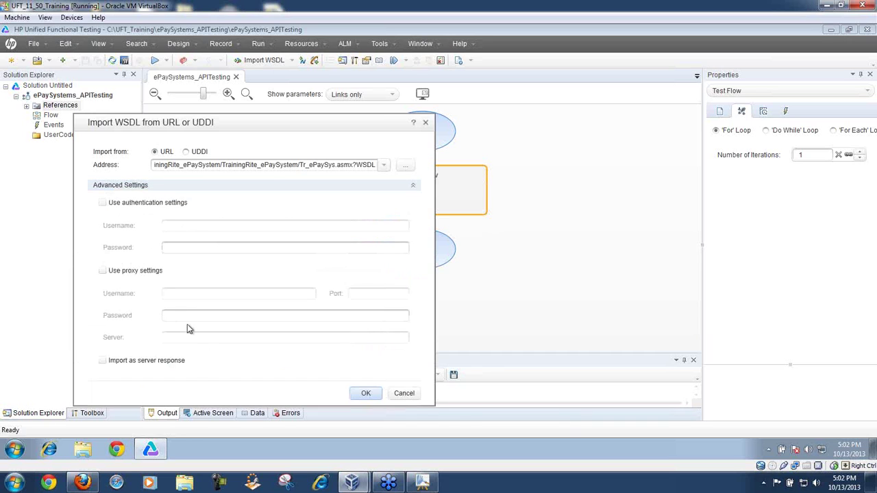
pyautogui.click(413, 187)
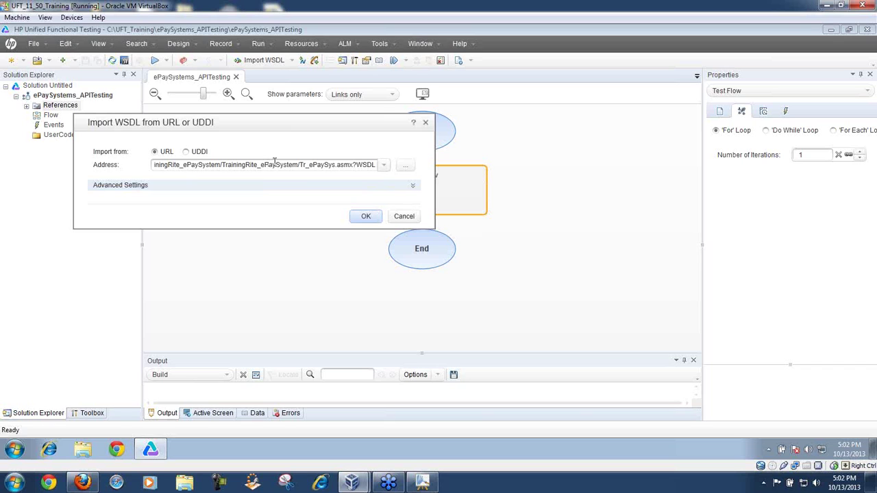
pyautogui.click(366, 217)
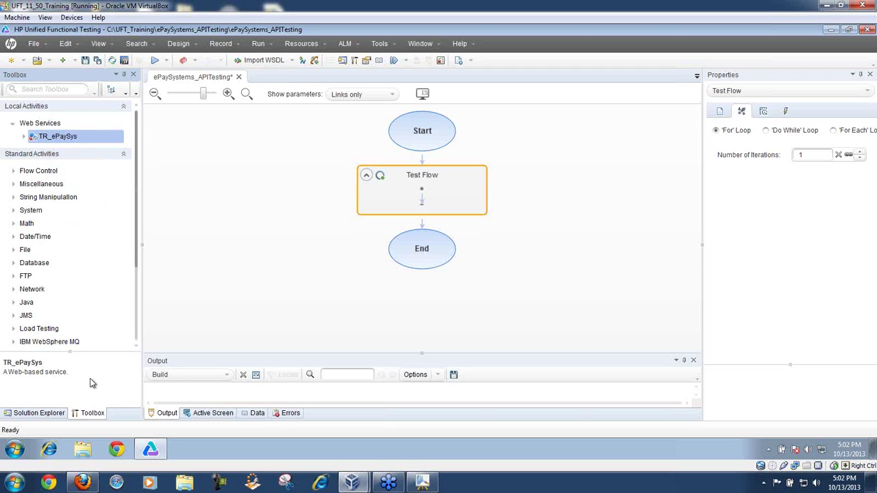
# Step: Return to the Toolbox and expand Web Services > TR_ePaySys to show its ports
pyautogui.click(53, 413)
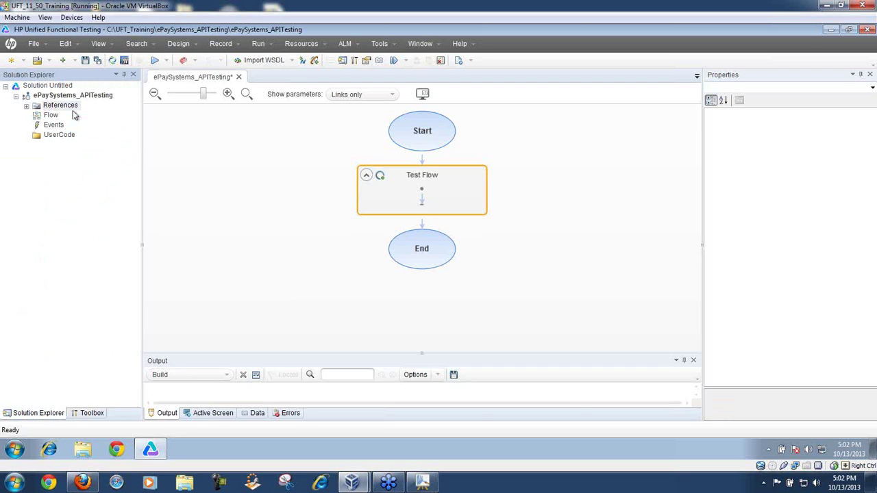
pyautogui.click(94, 415)
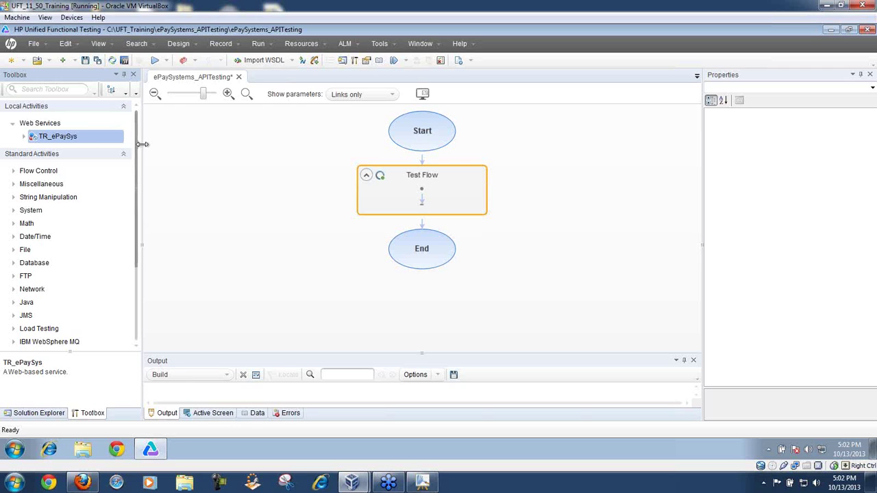
pyautogui.click(14, 125)
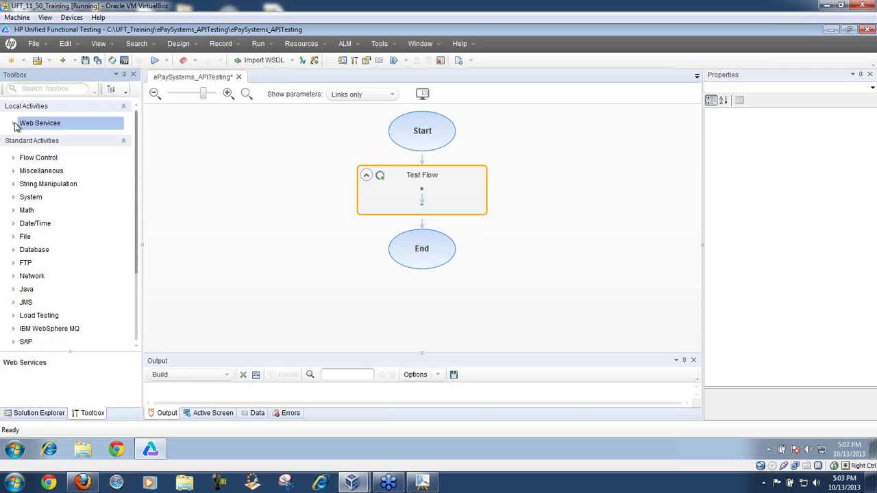
pyautogui.click(14, 125)
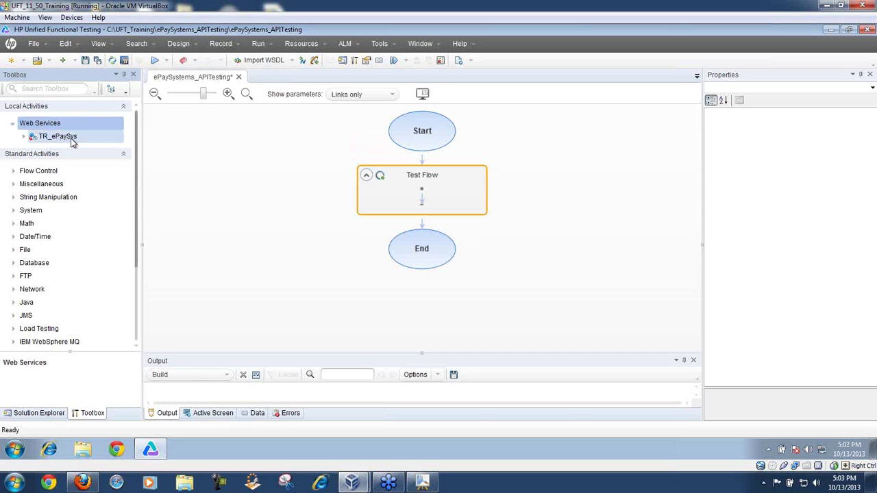
pyautogui.click(25, 137)
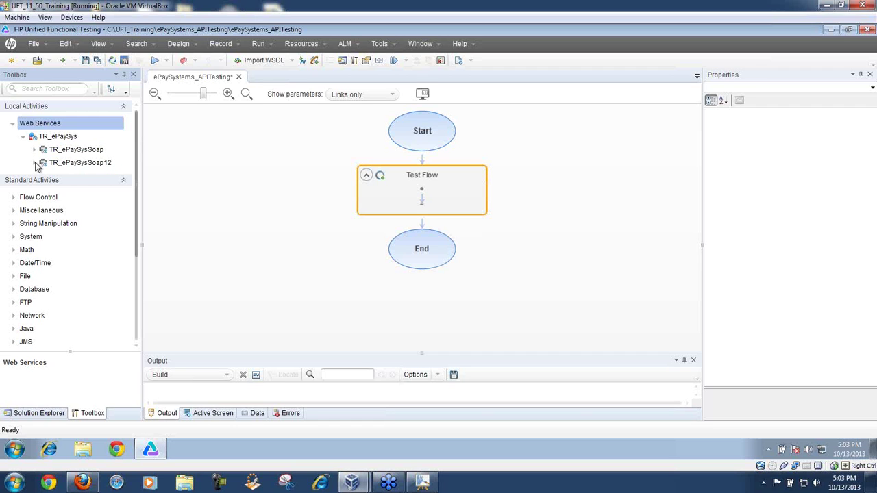
# Step: Select TR_ePaySys, then TR_ePaySysSoap, to read their descriptions
pyautogui.click(13, 125)
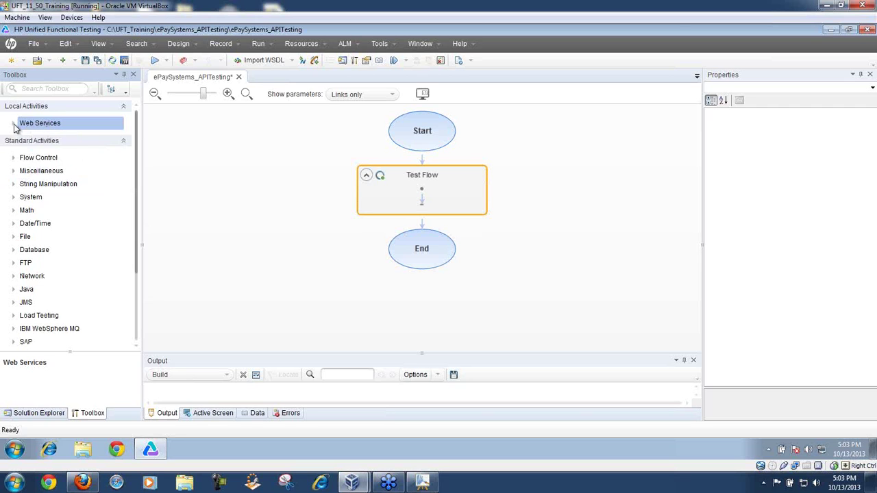
pyautogui.click(13, 125)
pyautogui.click(58, 141)
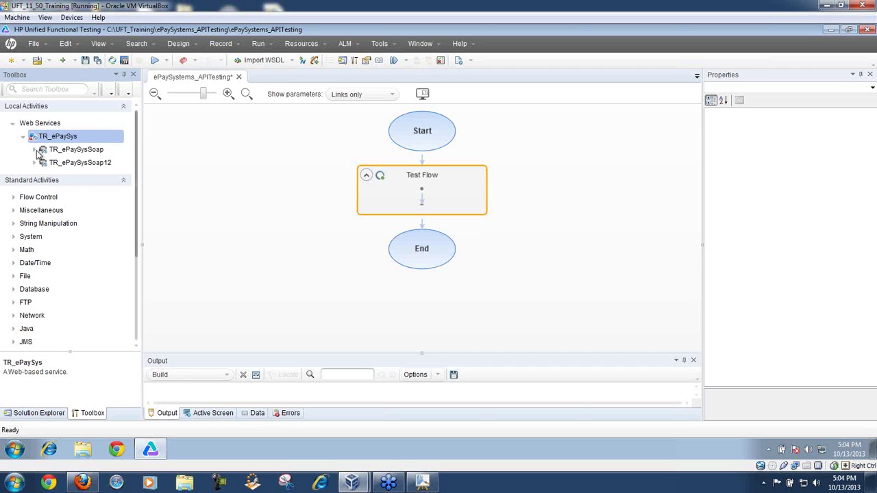
pyautogui.click(76, 155)
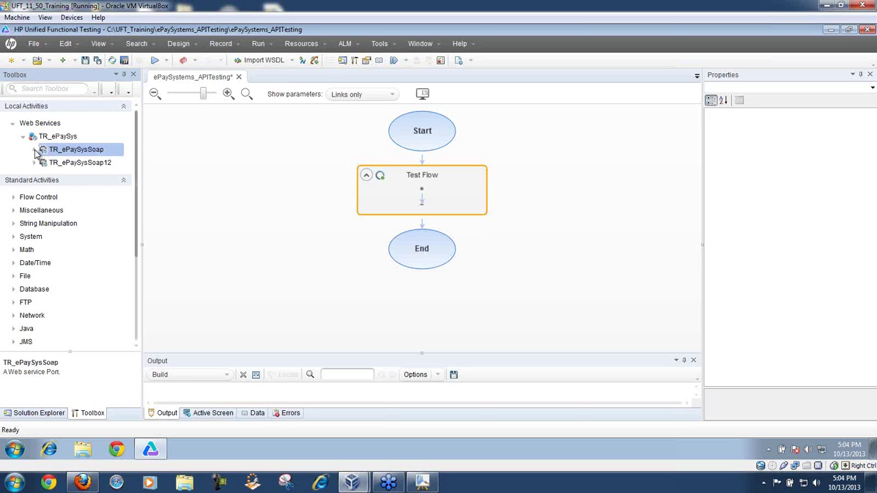
# Step: Expand TR_ePaySysSoap, widen the Toolbox to read operation names, and select Sale
pyautogui.click(35, 150)
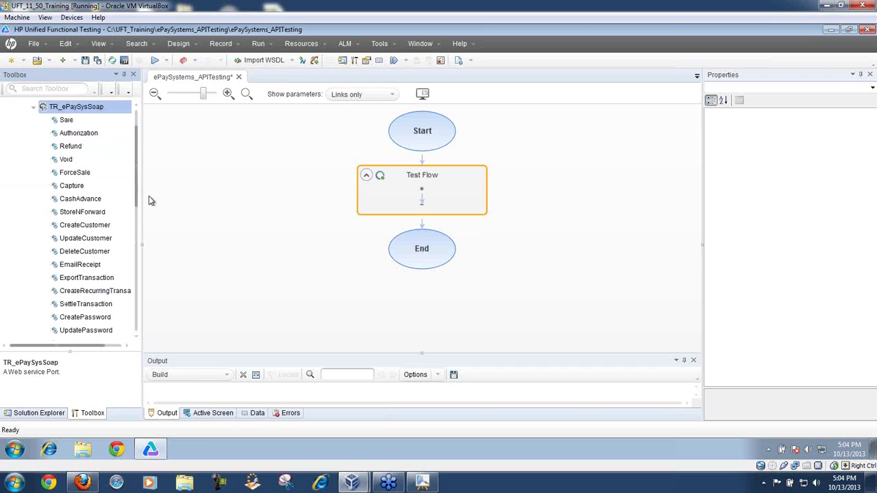
pyautogui.moveTo(142, 199); pyautogui.dragTo(180, 200)
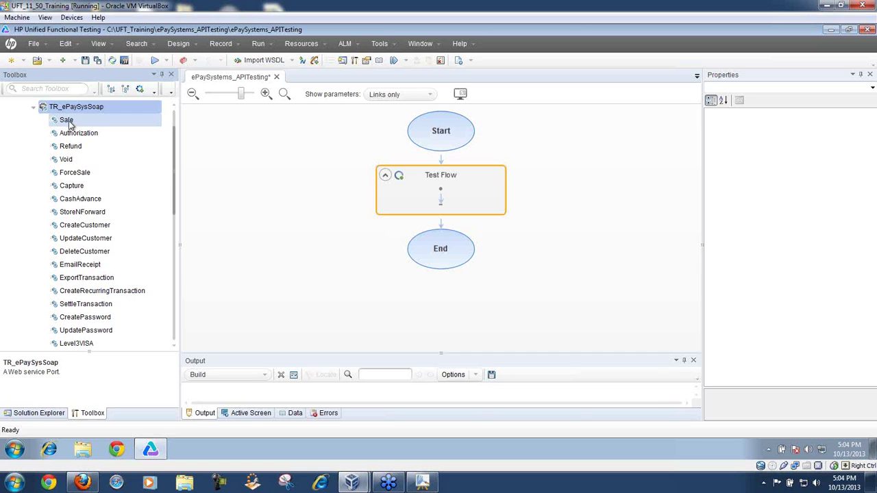
pyautogui.click(70, 121)
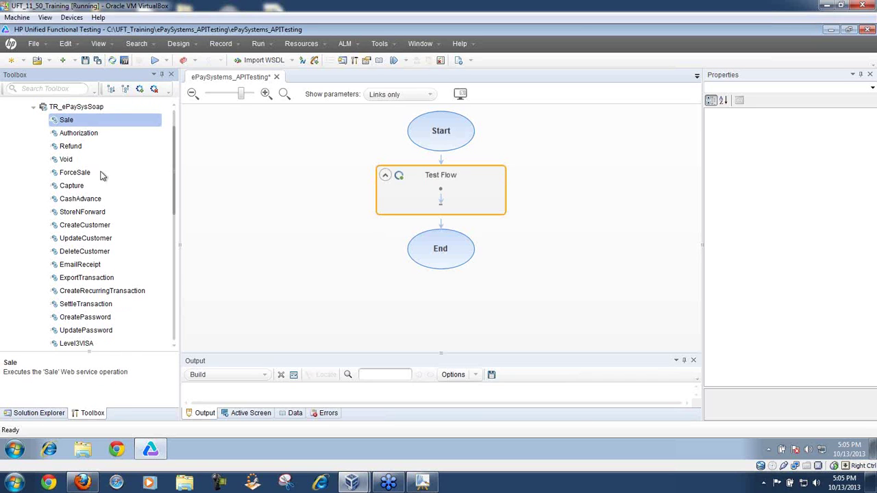
pyautogui.click(87, 109)
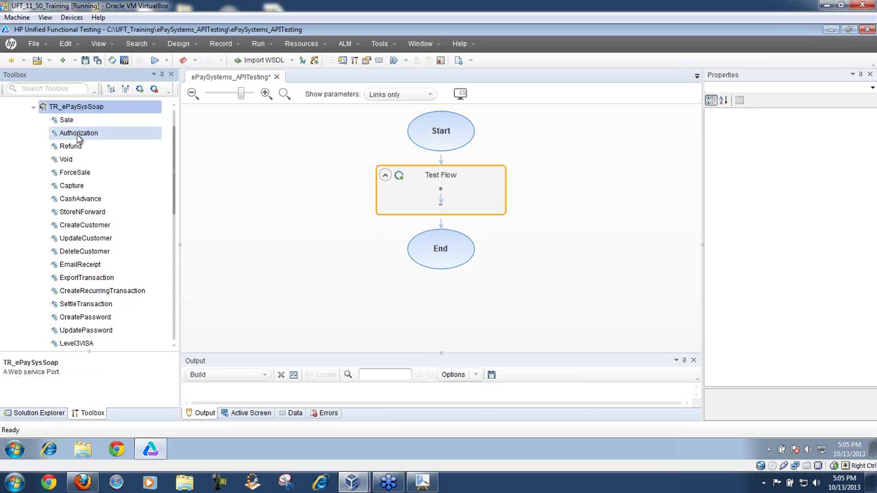
pyautogui.click(67, 122)
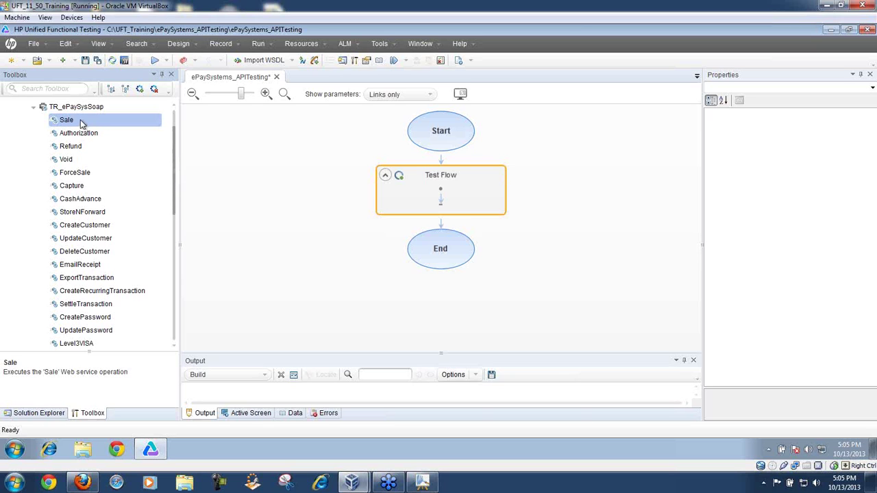
# Step: Drag the Sale operation into Test Flow and select the new Sale step
pyautogui.moveTo(80, 119); pyautogui.dragTo(441, 197)
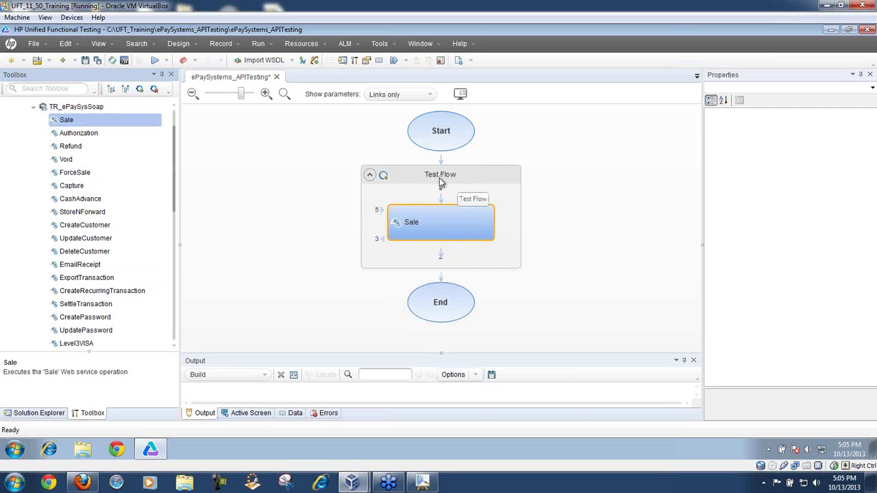
pyautogui.click(440, 219)
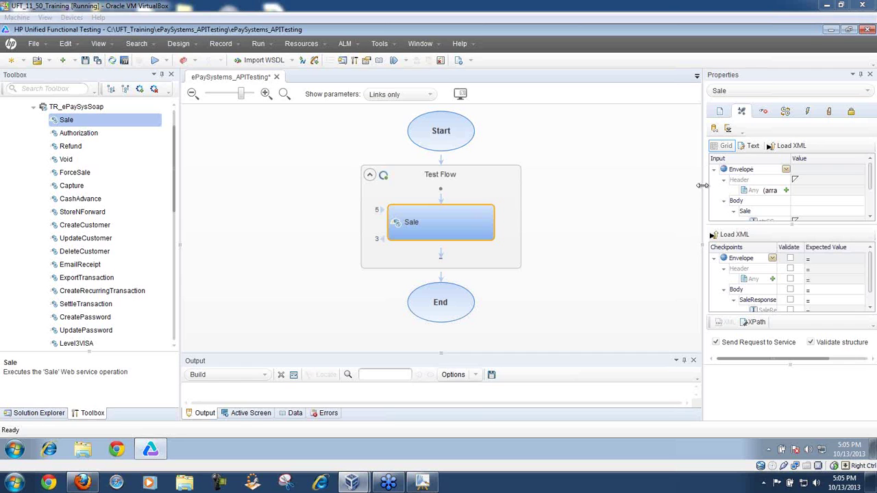
# Step: Widen the Properties pane so strCC and SaleResult are fully readable
pyautogui.moveTo(703, 195); pyautogui.dragTo(589, 197)
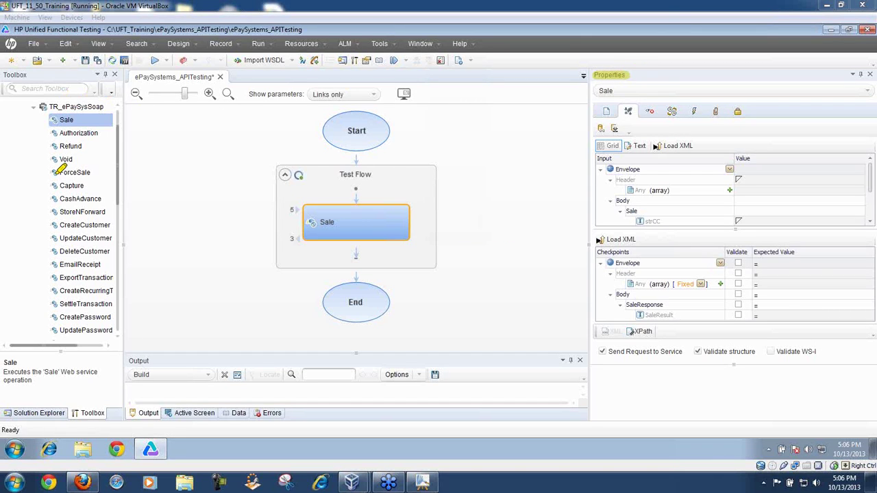
pyautogui.moveTo(15, 412); pyautogui.dragTo(68, 412)
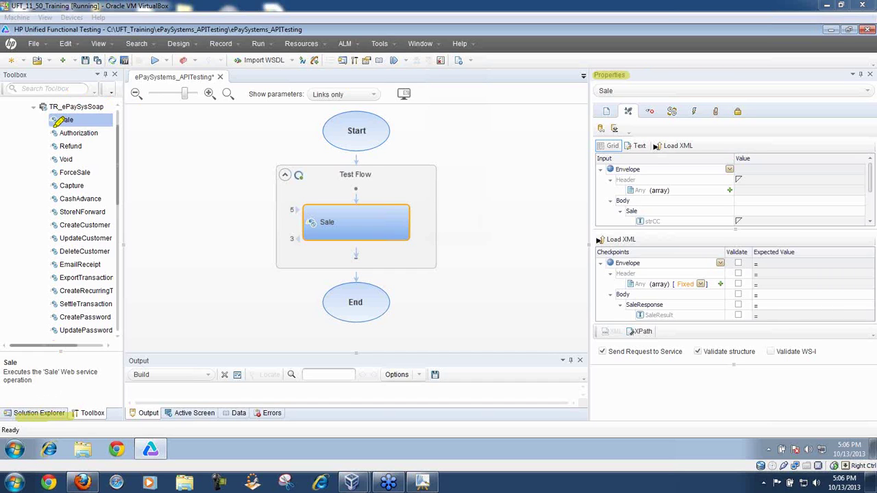
pyautogui.moveTo(28, 74); pyautogui.dragTo(8, 74)
pyautogui.moveTo(87, 120)
pyautogui.mouseDown()
pyautogui.moveTo(137, 127)
pyautogui.moveTo(257, 196)
pyautogui.moveTo(327, 224)
pyautogui.mouseUp()
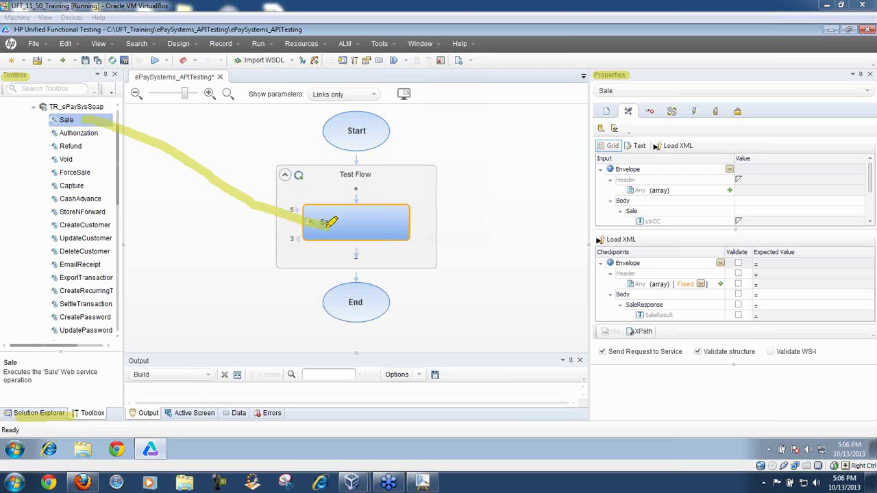
pyautogui.moveTo(407, 202)
pyautogui.mouseDown()
pyautogui.moveTo(354, 195)
pyautogui.moveTo(300, 216)
pyautogui.moveTo(364, 236)
pyautogui.moveTo(420, 217)
pyautogui.moveTo(408, 200)
pyautogui.mouseUp()
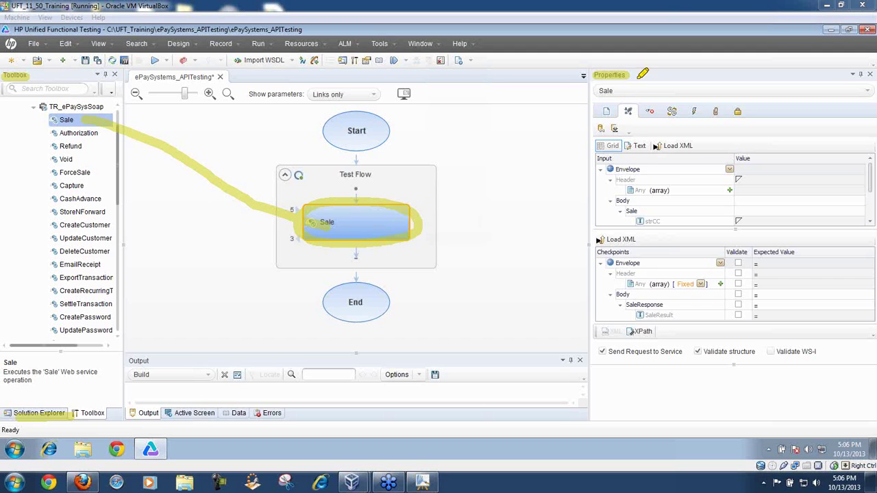
pyautogui.moveTo(602, 77); pyautogui.dragTo(407, 221)
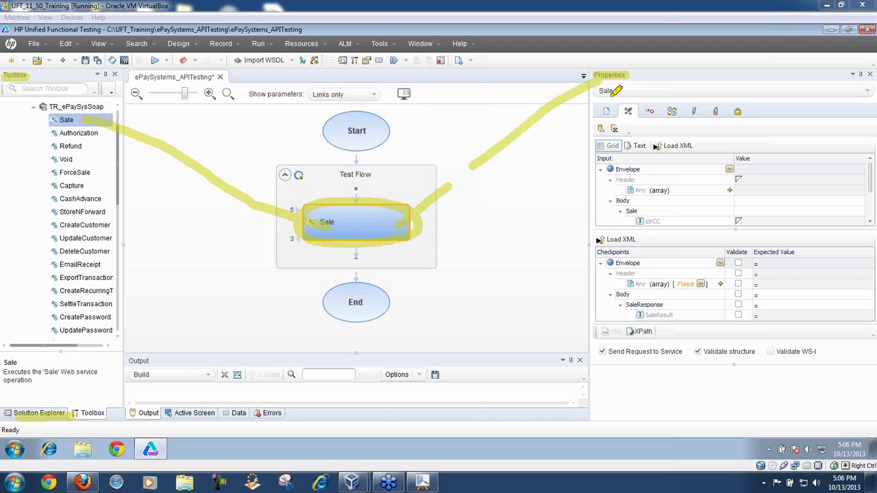
pyautogui.moveTo(613, 91)
pyautogui.mouseDown()
pyautogui.moveTo(595, 91)
pyautogui.moveTo(620, 89)
pyautogui.mouseUp()
pyautogui.press('e')
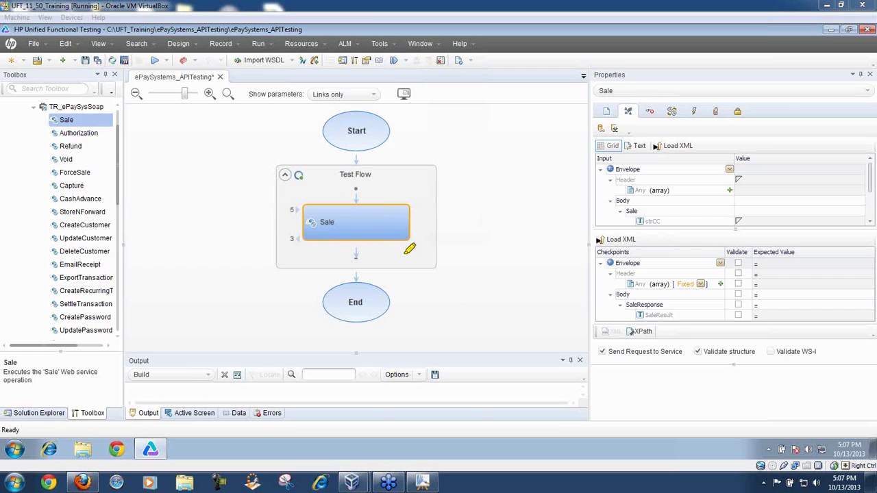
pyautogui.moveTo(370, 253)
pyautogui.mouseDown()
pyautogui.moveTo(305, 254)
pyautogui.moveTo(360, 281)
pyautogui.moveTo(425, 240)
pyautogui.moveTo(370, 243)
pyautogui.mouseUp()
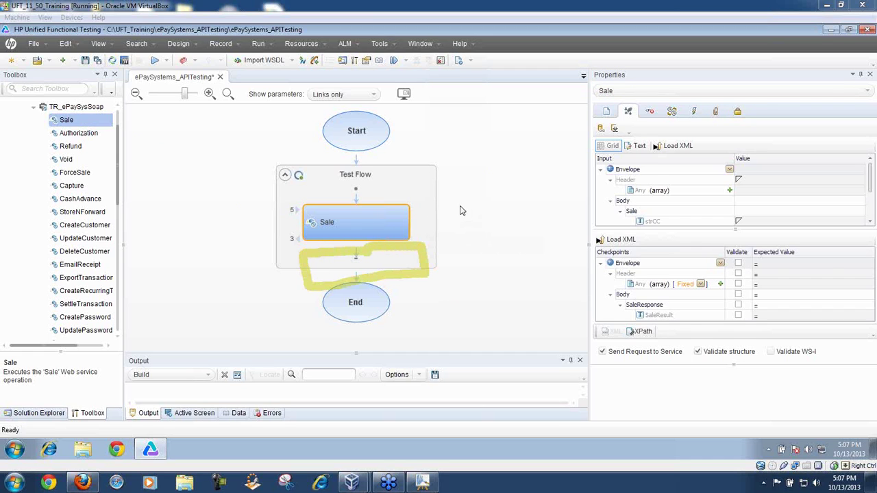
pyautogui.moveTo(864, 88); pyautogui.dragTo(603, 89)
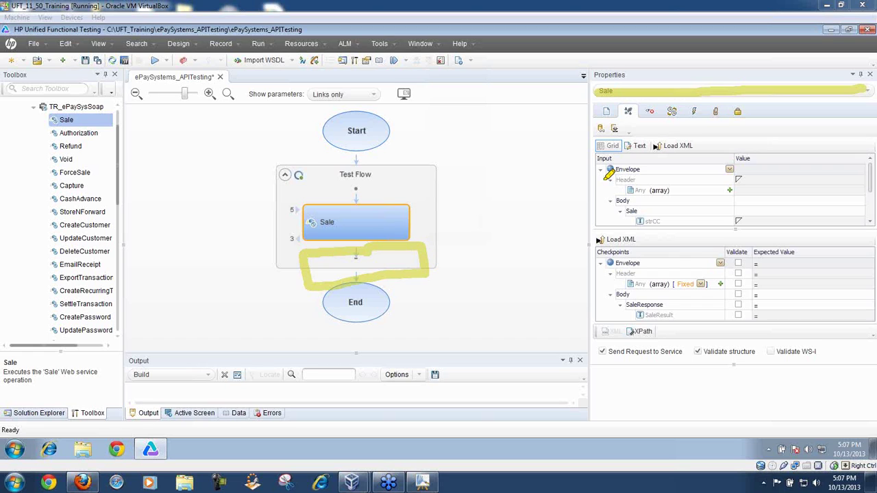
pyautogui.moveTo(590, 150)
pyautogui.mouseDown()
pyautogui.moveTo(579, 334)
pyautogui.moveTo(603, 350)
pyautogui.mouseUp()
pyautogui.moveTo(577, 211)
pyautogui.mouseDown()
pyautogui.moveTo(558, 108)
pyautogui.moveTo(600, 89)
pyautogui.mouseUp()
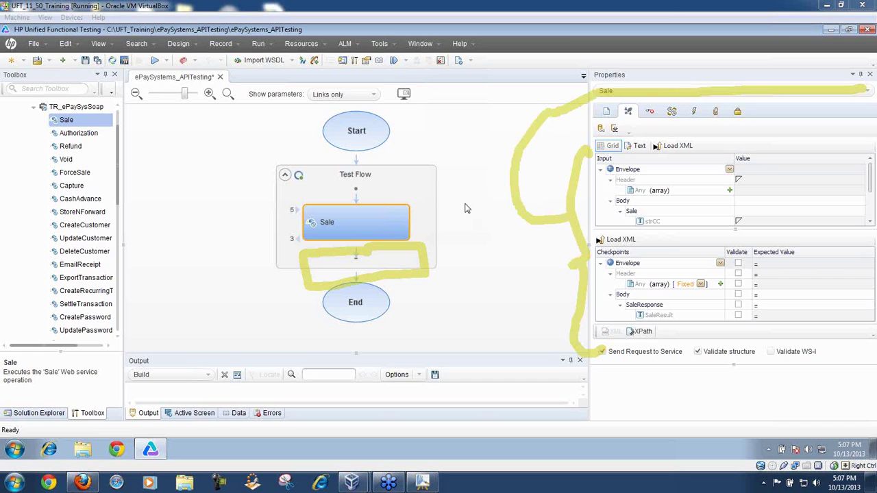
pyautogui.rightClick(481, 280)
pyautogui.click(481, 273)
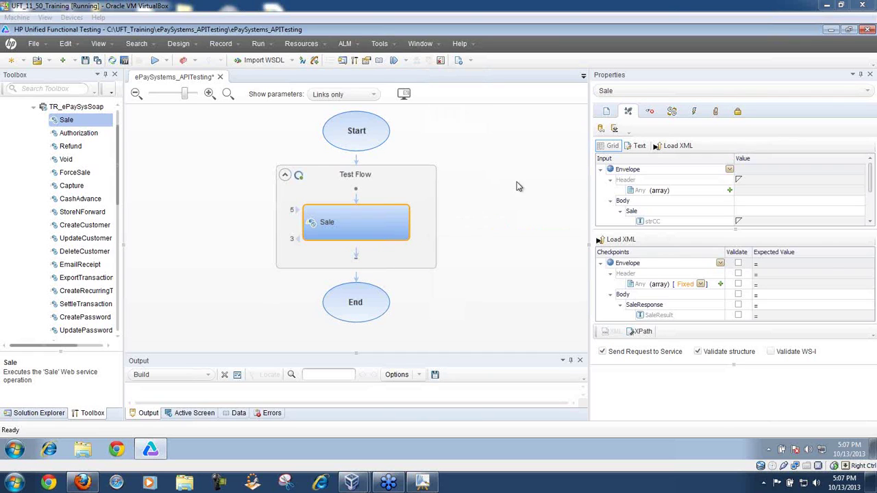
pyautogui.click(866, 93)
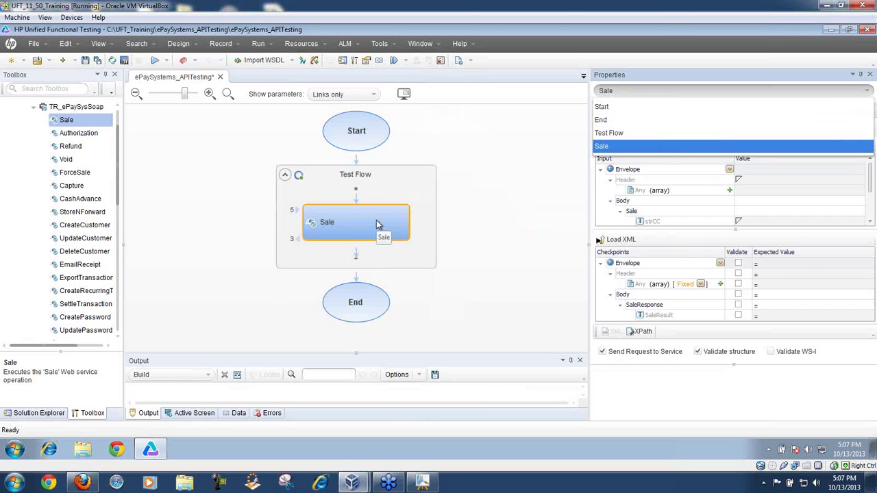
pyautogui.click(605, 135)
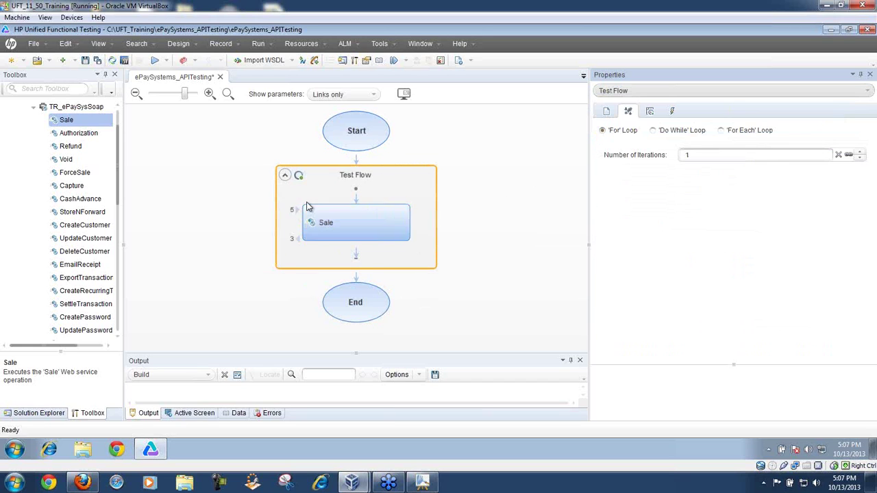
pyautogui.click(286, 176)
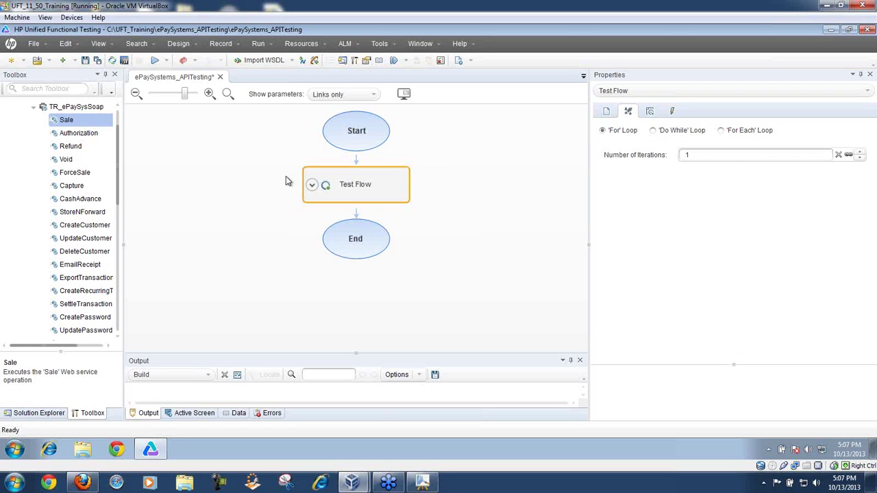
pyautogui.click(312, 185)
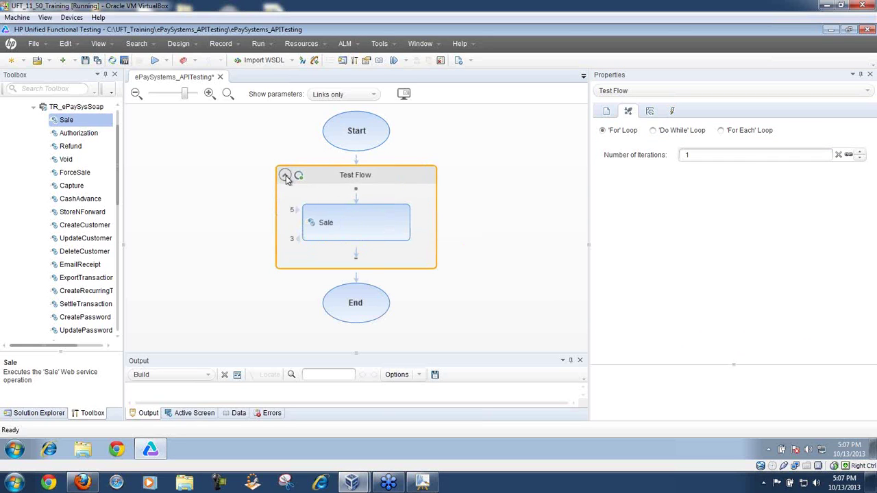
pyautogui.click(285, 175)
pyautogui.click(312, 185)
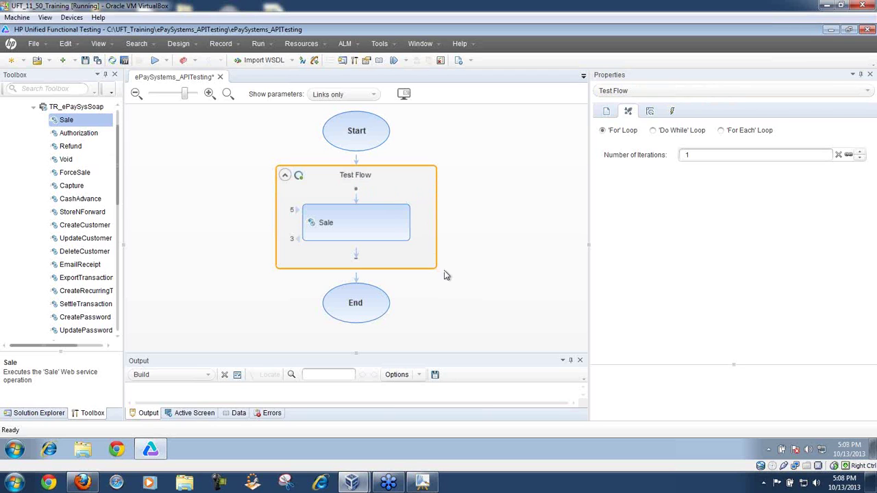
pyautogui.click(385, 216)
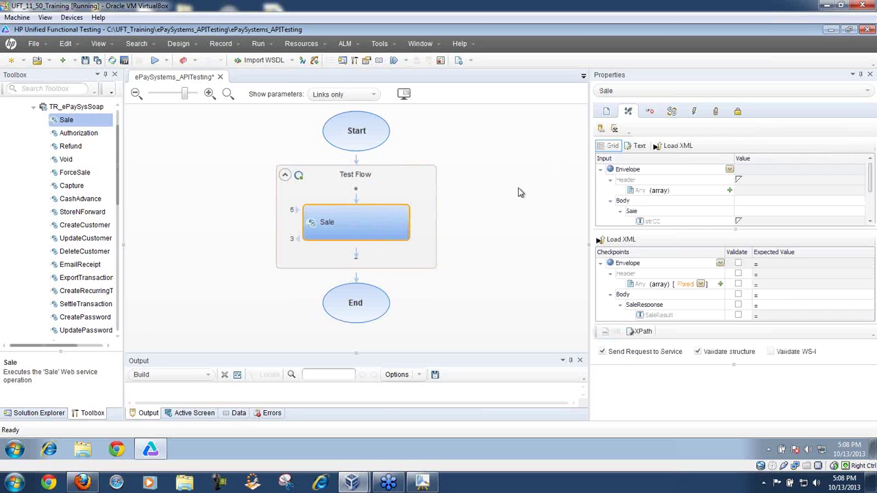
# Step: Resize the Input and Checkpoints grids down to SaleResponse, select Envelope, and annotate with arrows
pyautogui.moveTo(670, 230); pyautogui.dragTo(678, 276)
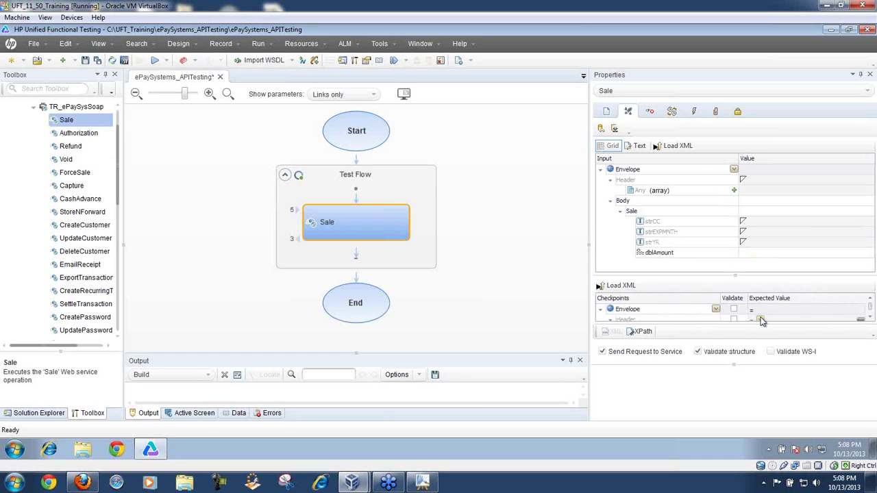
pyautogui.click(756, 310)
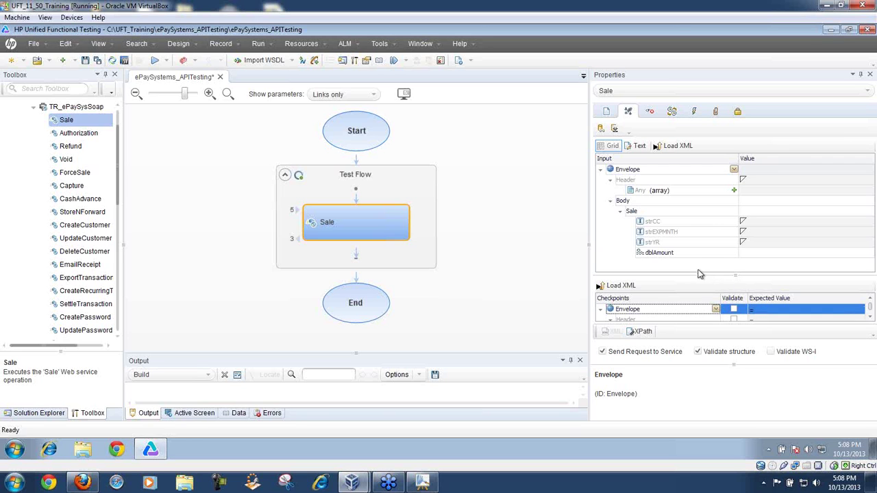
pyautogui.moveTo(697, 274); pyautogui.dragTo(688, 235)
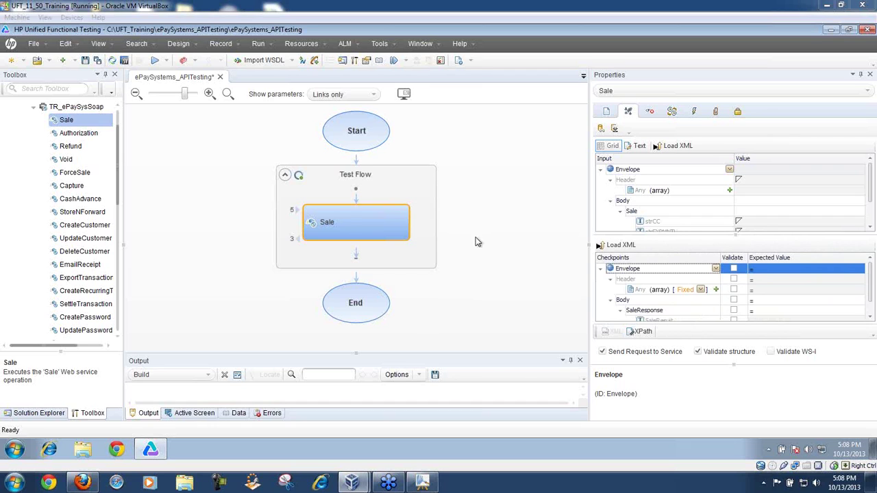
pyautogui.moveTo(396, 214); pyautogui.dragTo(450, 174)
pyautogui.moveTo(463, 168); pyautogui.dragTo(593, 163)
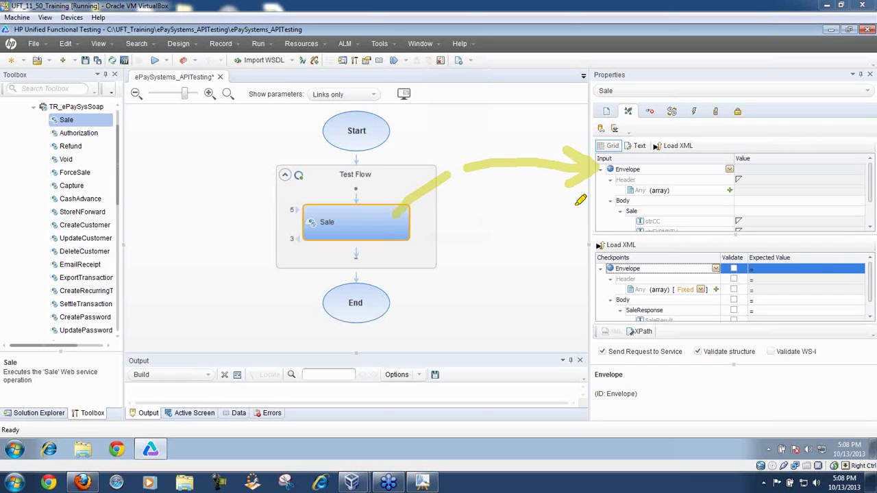
# Step: Annotate the SaleResponse checkpoint, erase all drawings, then enlarge the Input grid to dblAmount
pyautogui.moveTo(626, 310)
pyautogui.mouseDown()
pyautogui.moveTo(669, 309)
pyautogui.moveTo(650, 309)
pyautogui.mouseUp()
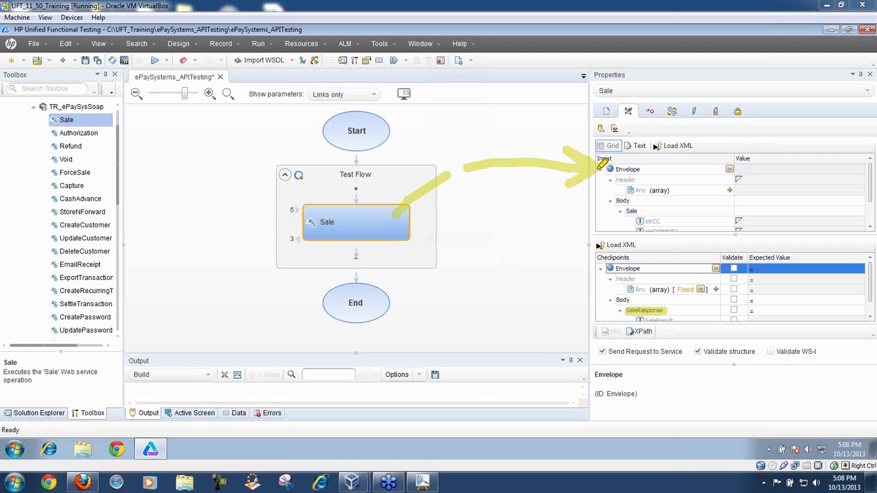
pyautogui.moveTo(594, 247); pyautogui.dragTo(591, 324)
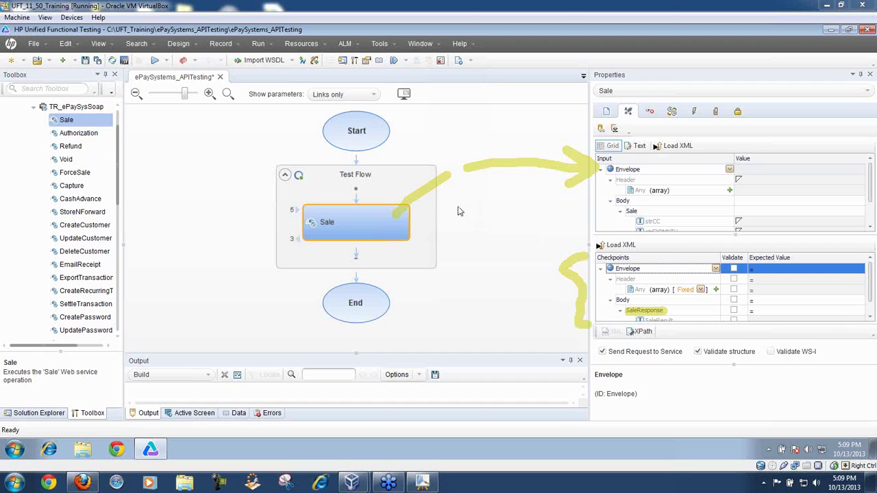
pyautogui.rightClick(472, 264)
pyautogui.click(479, 273)
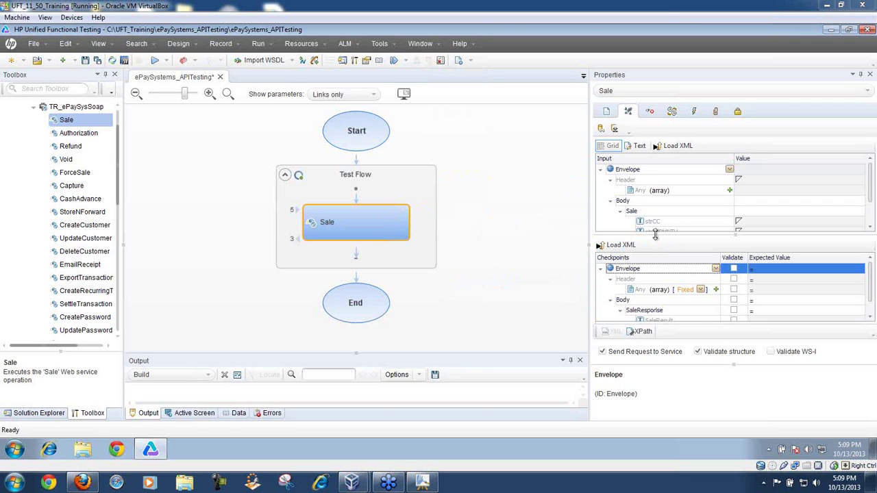
pyautogui.moveTo(655, 234); pyautogui.dragTo(663, 303)
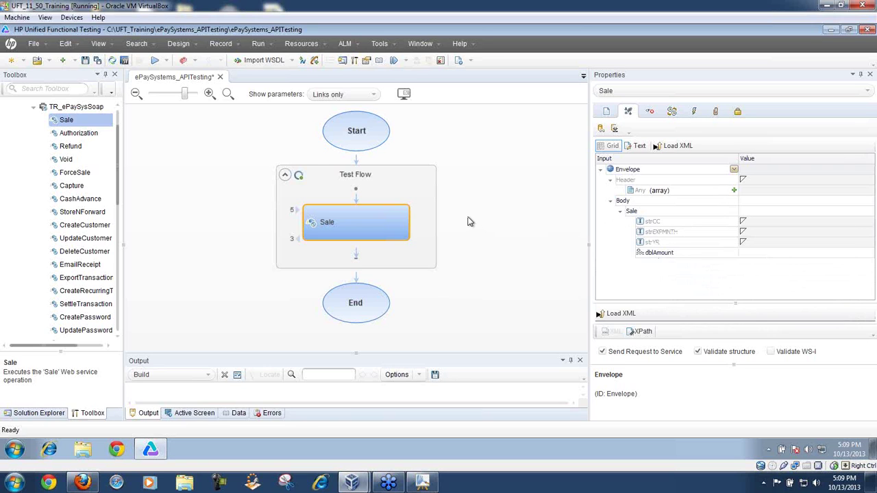
# Step: Collapse and re-expand the request's Envelope node and select the Header element
pyautogui.click(600, 170)
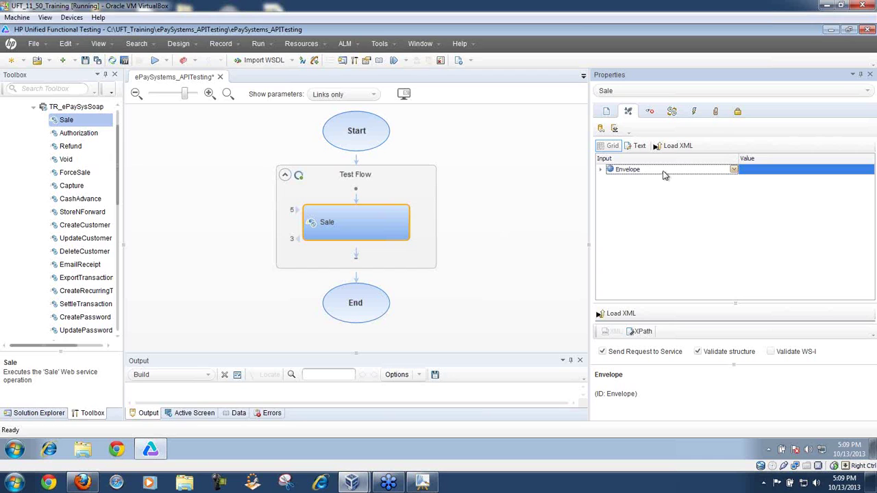
pyautogui.click(601, 171)
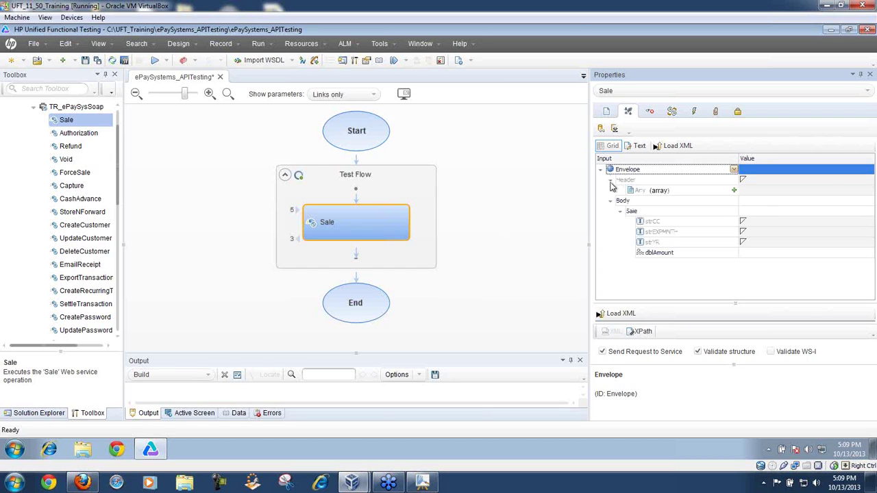
pyautogui.click(611, 181)
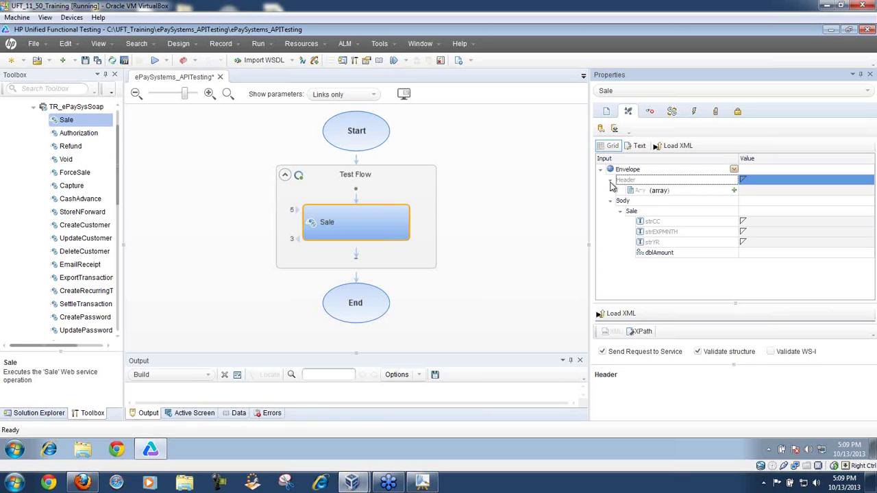
pyautogui.click(601, 170)
pyautogui.click(601, 171)
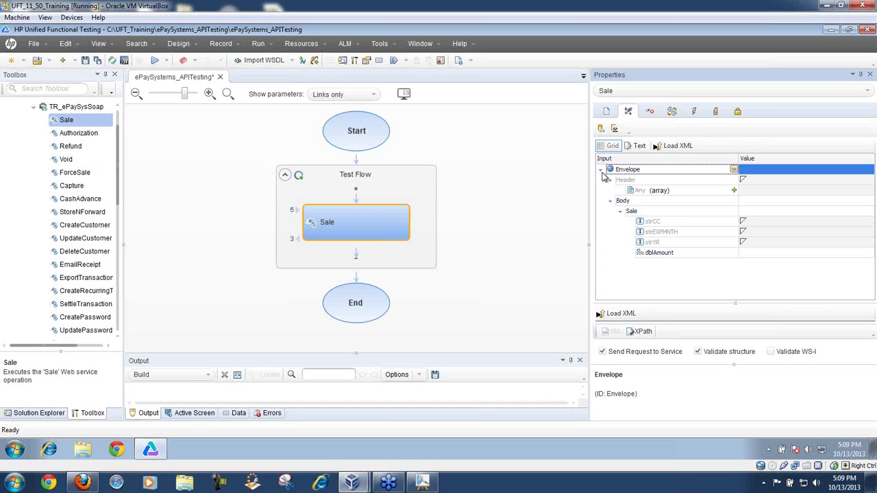
pyautogui.click(612, 182)
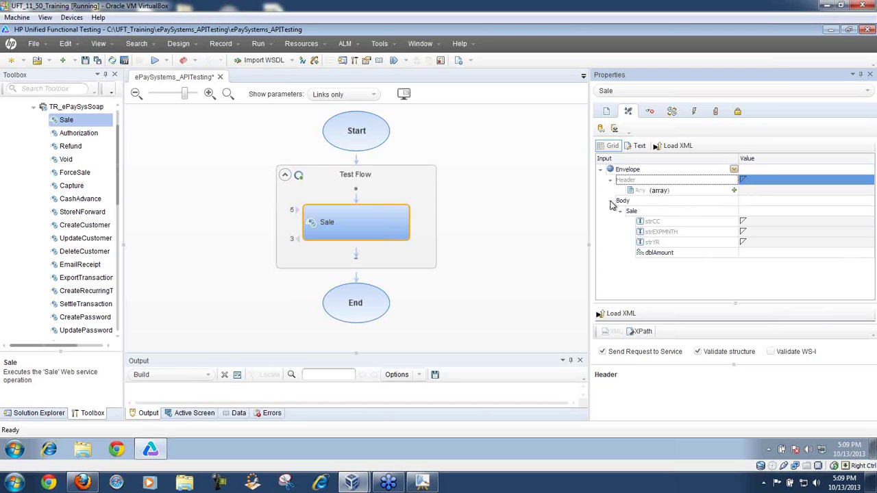
# Step: Re-expand Envelope, Body and Sale down to dblAmount, then widen the properties pane
pyautogui.click(612, 202)
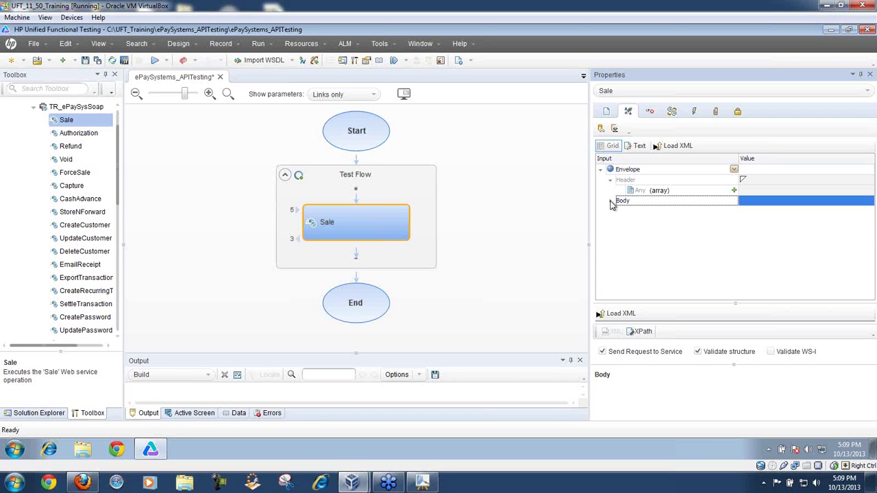
pyautogui.click(601, 171)
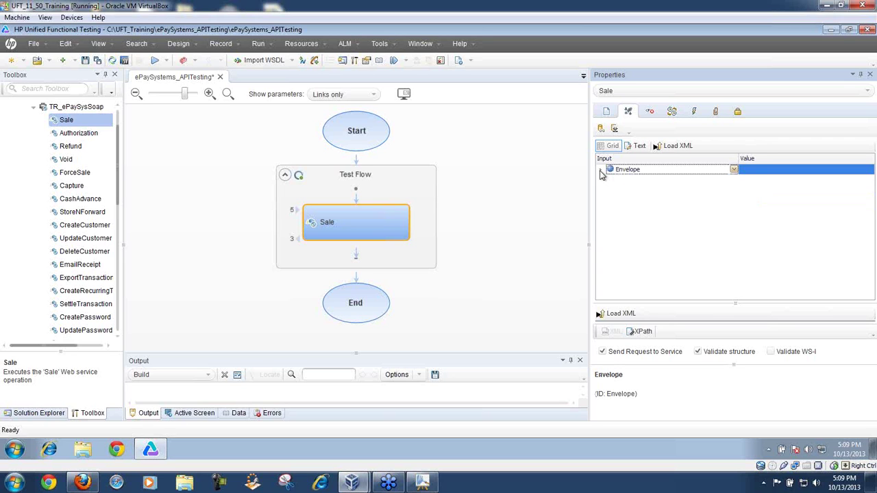
pyautogui.click(601, 172)
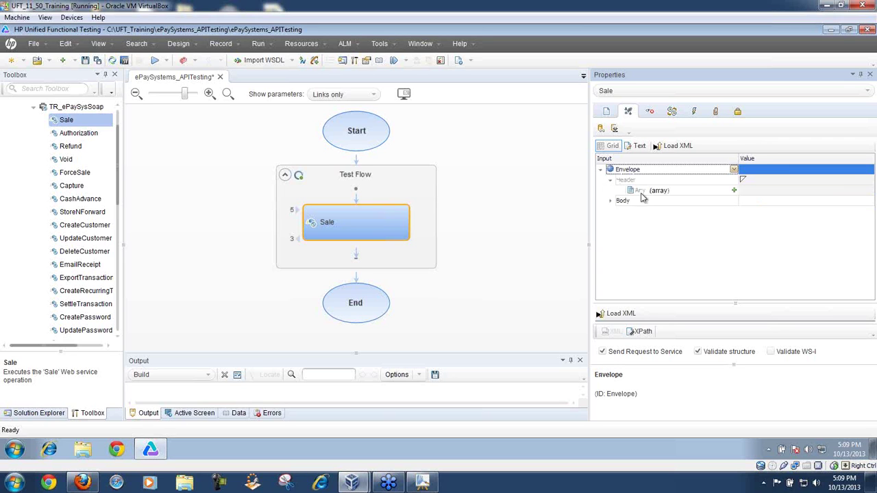
pyautogui.click(610, 202)
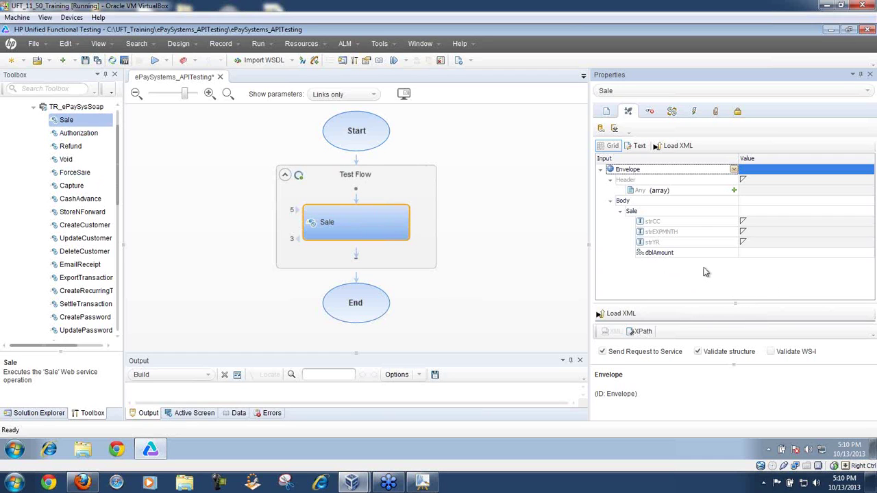
pyautogui.click(621, 213)
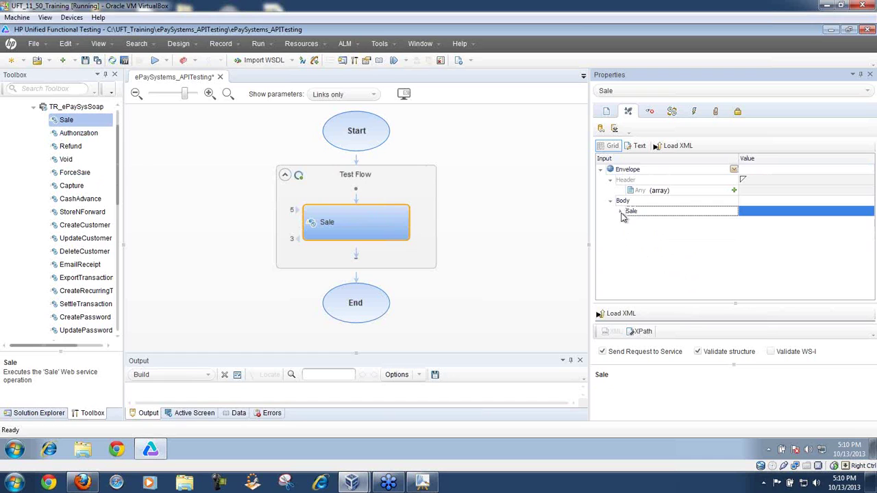
pyautogui.click(621, 214)
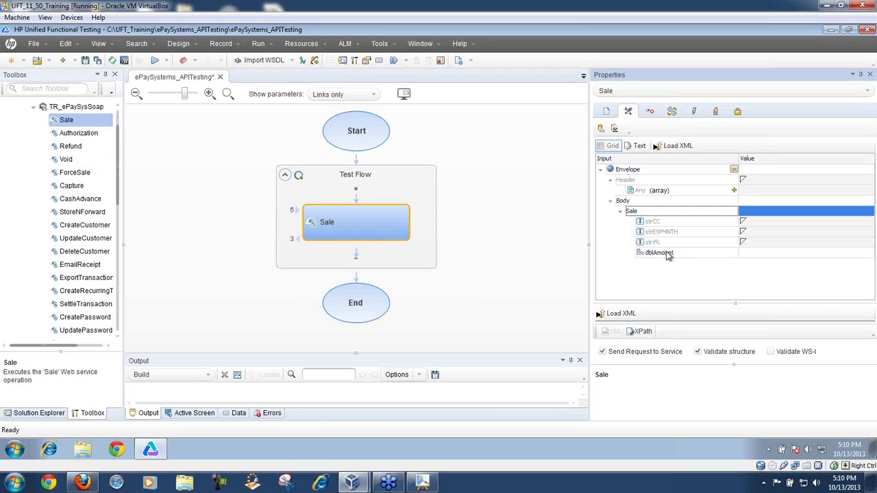
pyautogui.moveTo(589, 246); pyautogui.dragTo(517, 251)
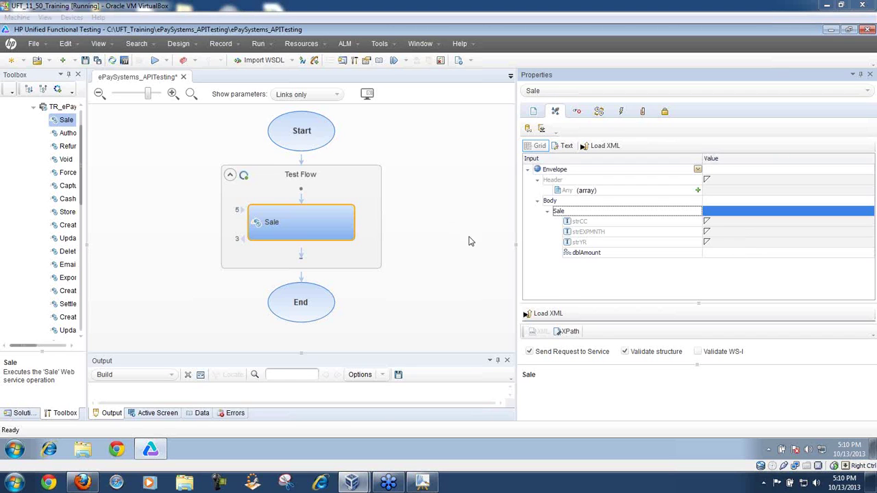
pyautogui.moveTo(438, 282)
pyautogui.mouseDown()
pyautogui.moveTo(450, 114)
pyautogui.moveTo(504, 107)
pyautogui.moveTo(533, 89)
pyautogui.mouseUp()
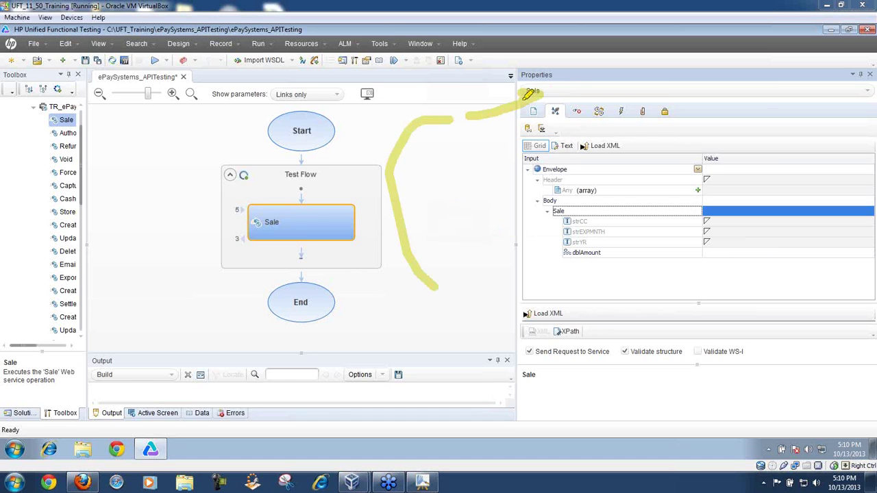
pyautogui.moveTo(487, 272)
pyautogui.mouseDown()
pyautogui.moveTo(499, 146)
pyautogui.moveTo(551, 144)
pyautogui.moveTo(532, 146)
pyautogui.mouseUp()
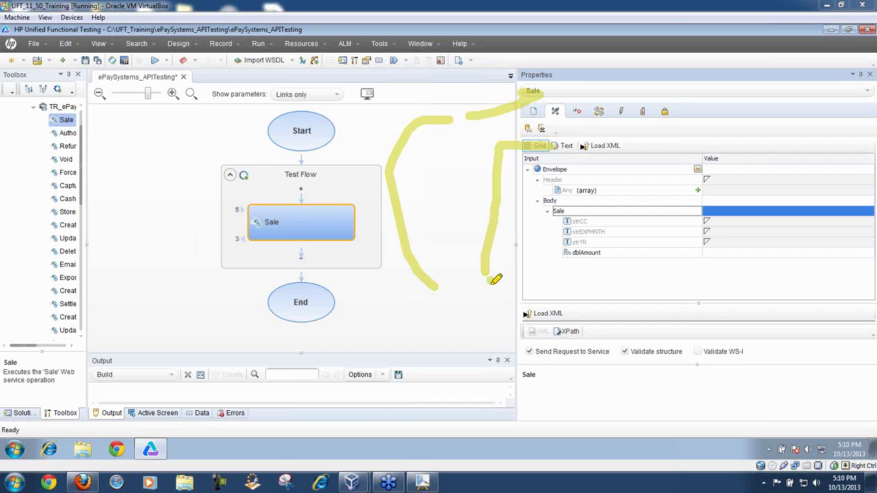
pyautogui.moveTo(493, 280); pyautogui.dragTo(493, 376)
pyautogui.moveTo(507, 254)
pyautogui.mouseDown()
pyautogui.moveTo(515, 303)
pyautogui.moveTo(501, 305)
pyautogui.mouseUp()
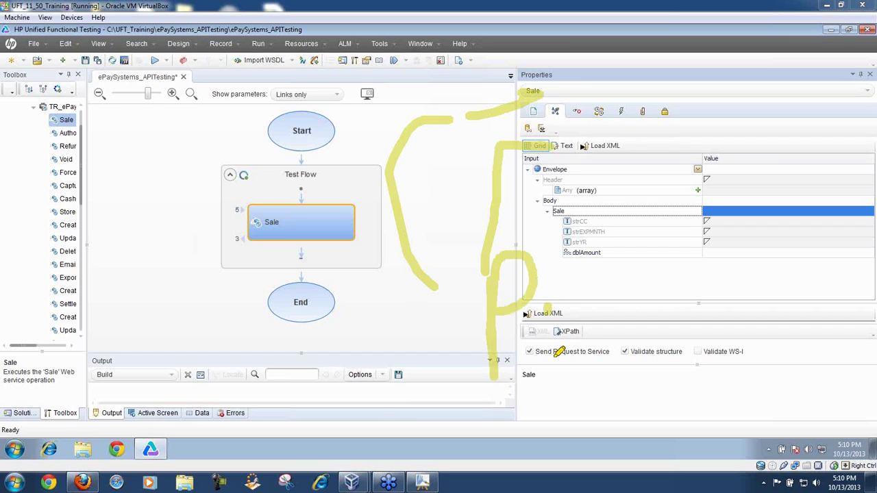
pyautogui.moveTo(556, 355); pyautogui.dragTo(550, 308)
pyautogui.moveTo(615, 308)
pyautogui.mouseDown()
pyautogui.moveTo(593, 304)
pyautogui.moveTo(626, 351)
pyautogui.mouseUp()
pyautogui.moveTo(661, 246)
pyautogui.mouseDown()
pyautogui.moveTo(666, 334)
pyautogui.moveTo(682, 332)
pyautogui.mouseUp()
pyautogui.moveTo(630, 282)
pyautogui.mouseDown()
pyautogui.moveTo(690, 272)
pyautogui.moveTo(710, 342)
pyautogui.moveTo(733, 302)
pyautogui.moveTo(736, 342)
pyautogui.moveTo(752, 311)
pyautogui.moveTo(779, 299)
pyautogui.moveTo(831, 307)
pyautogui.moveTo(817, 342)
pyautogui.moveTo(830, 359)
pyautogui.mouseUp()
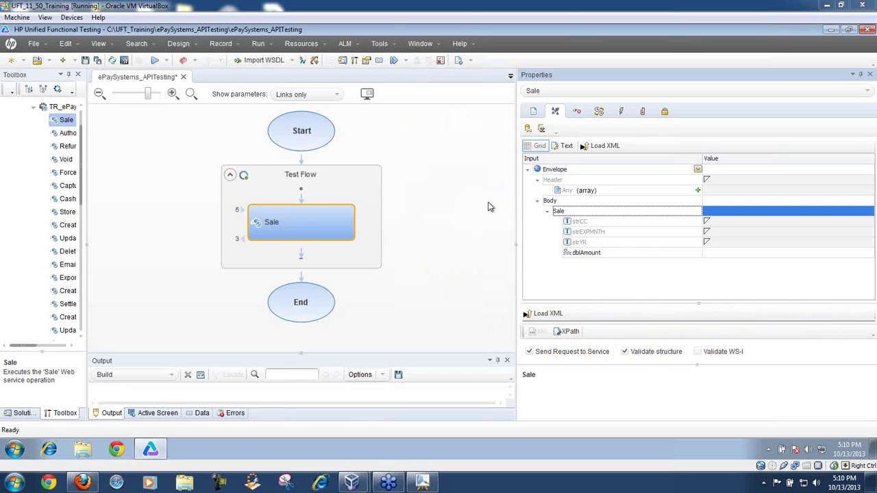
# Step: Show the Sale request as raw XML, widen the pane, and select the whole SOAP XML
pyautogui.click(566, 146)
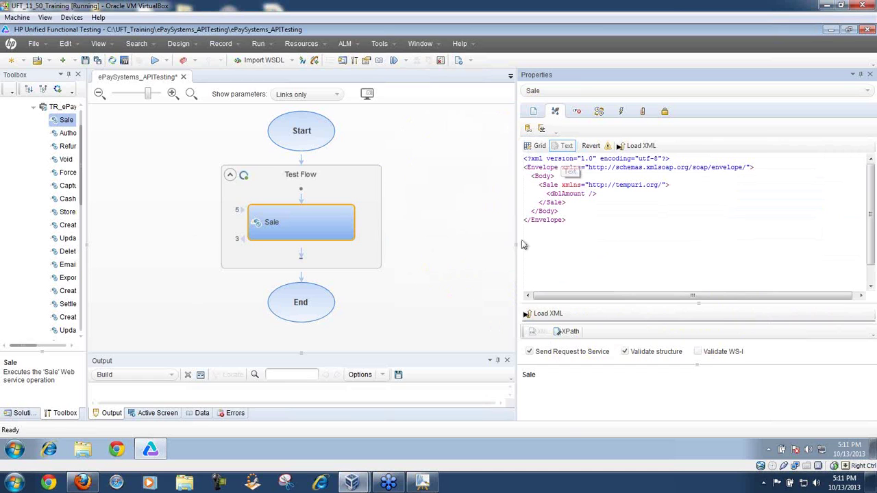
pyautogui.moveTo(516, 252); pyautogui.dragTo(360, 271)
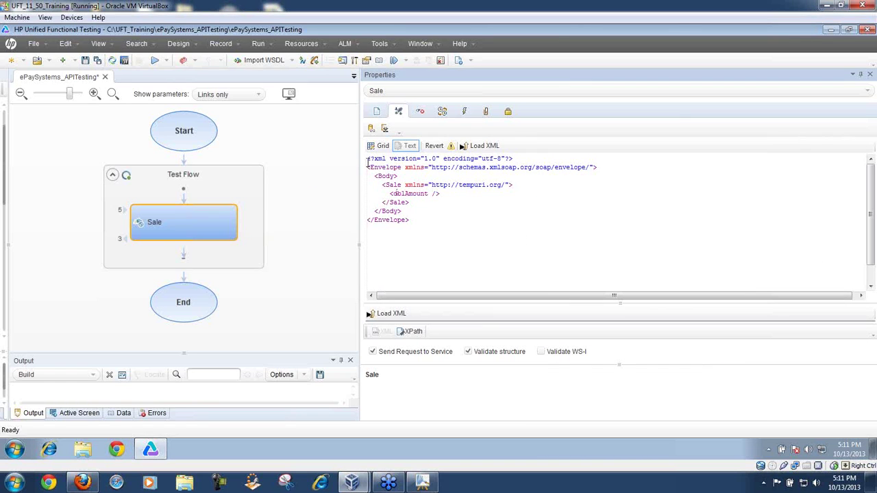
pyautogui.moveTo(367, 159); pyautogui.dragTo(413, 223)
pyautogui.hotkey('ctrl', 'c')
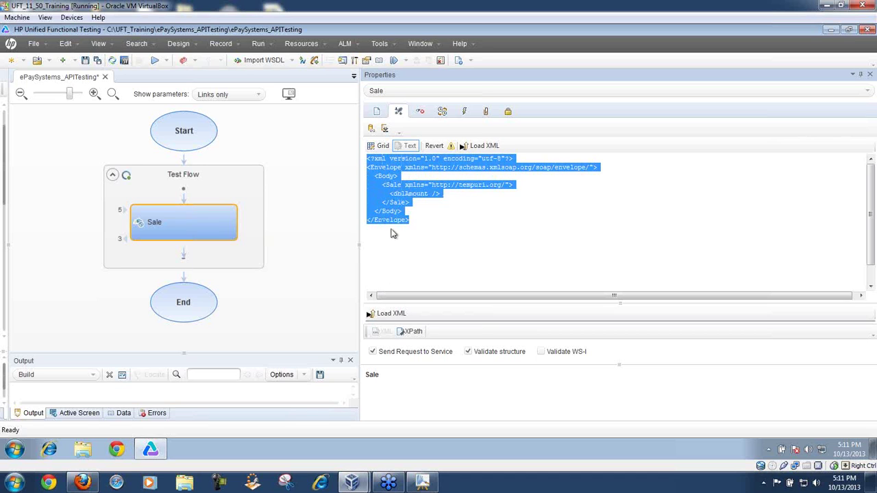
# Step: Launch Notepad from the Start menu search using 'no'
pyautogui.click(12, 451)
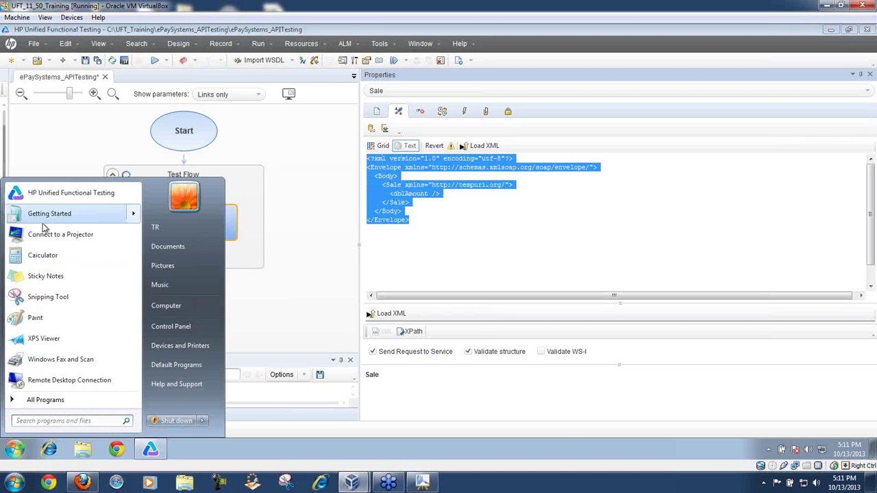
pyautogui.click(34, 420)
pyautogui.write('notepad')
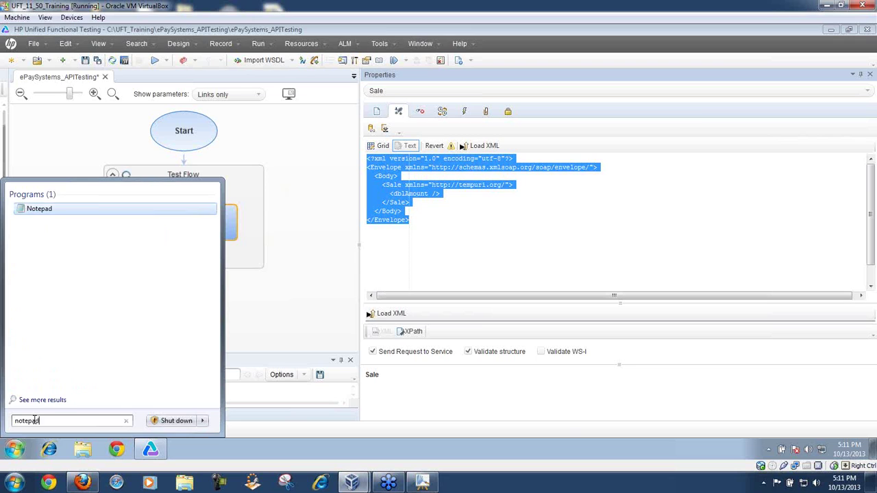
pyautogui.press('Return')
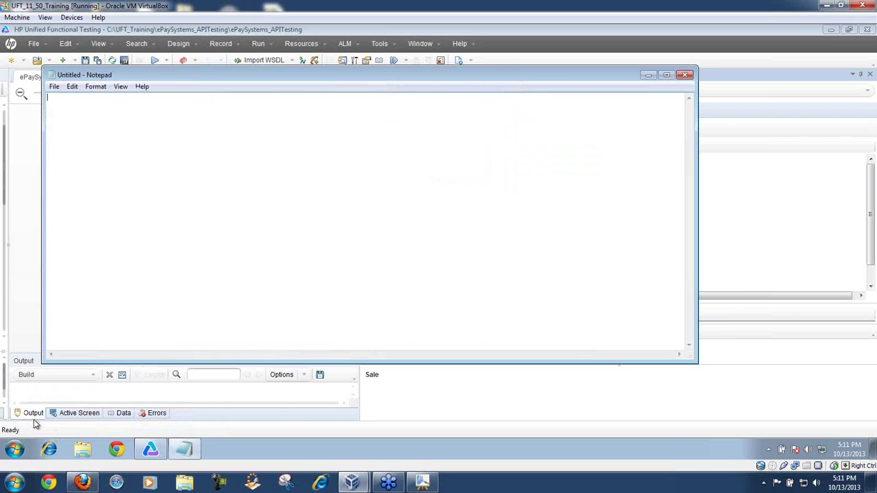
# Step: Paste the Sale SOAP request XML into Notepad and set all its text to font size 26
pyautogui.hotkey('ctrl', 'v')
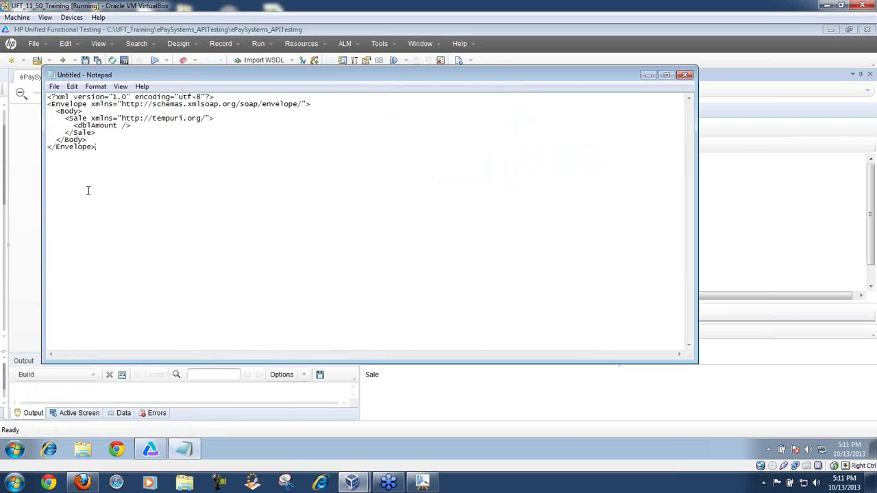
pyautogui.moveTo(112, 154); pyautogui.dragTo(47, 96)
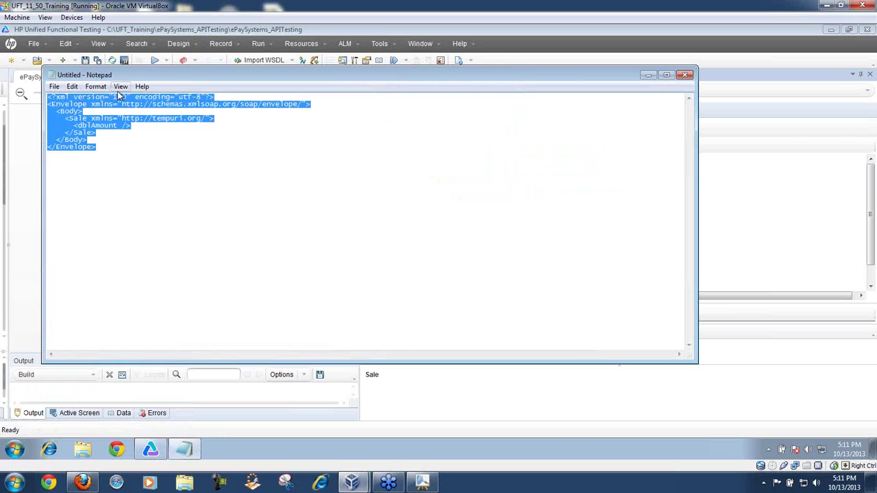
pyautogui.click(96, 86)
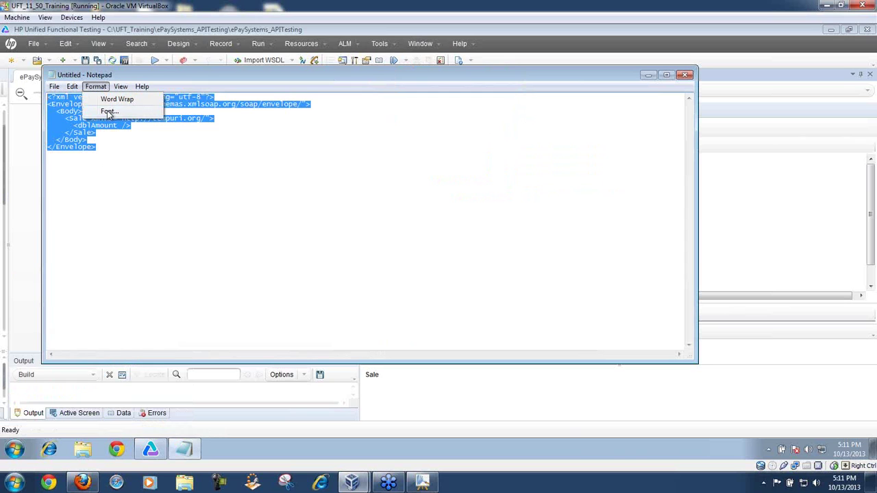
pyautogui.click(108, 110)
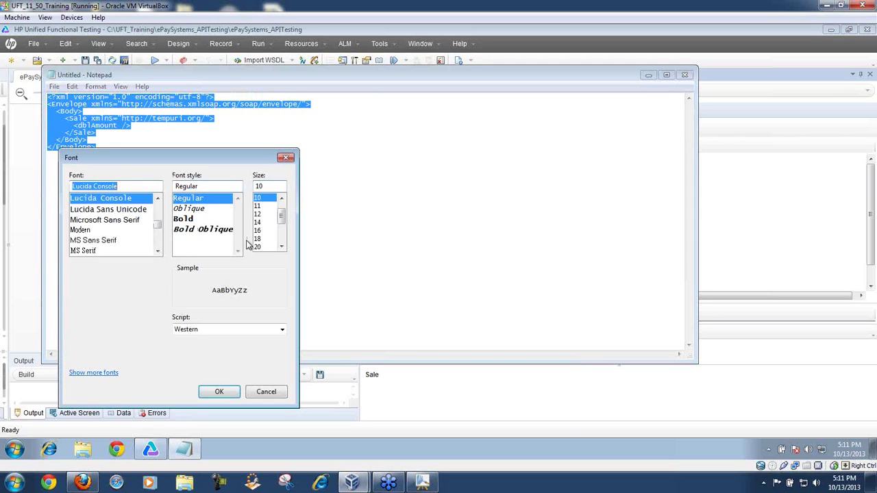
pyautogui.click(282, 227)
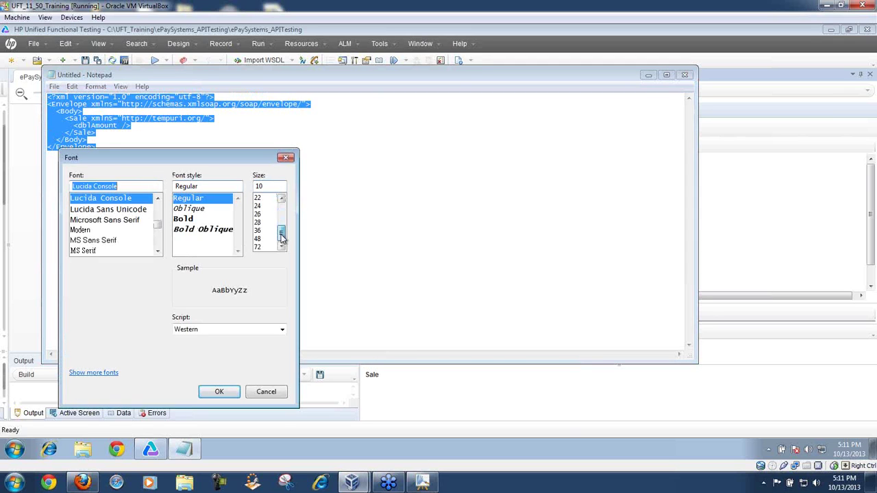
pyautogui.click(258, 213)
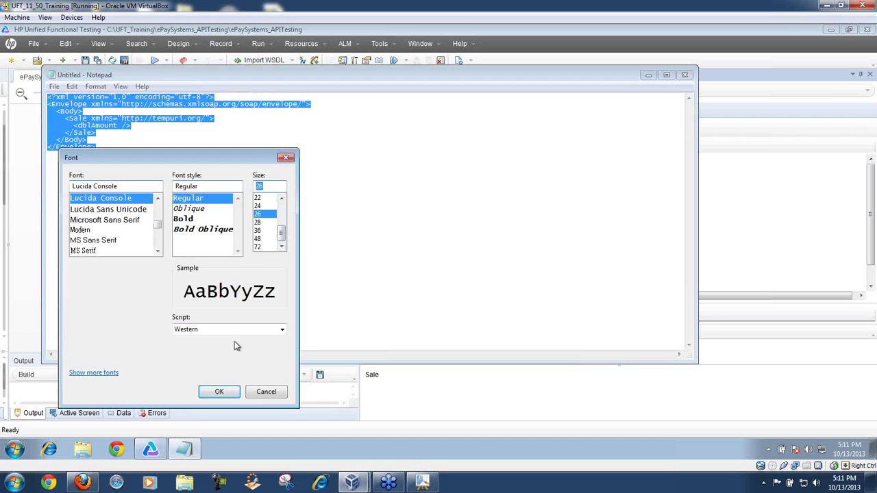
pyautogui.click(219, 391)
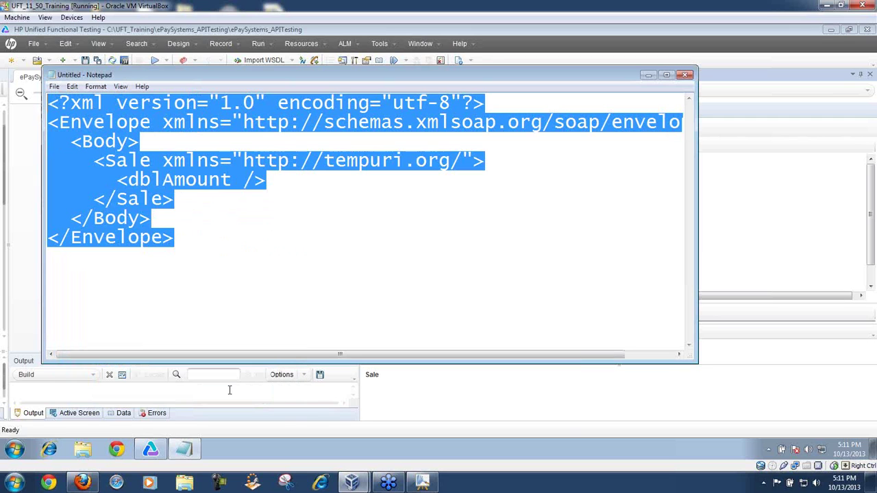
# Step: Widen the Notepad window so the full Envelope line is visible
pyautogui.click(589, 171)
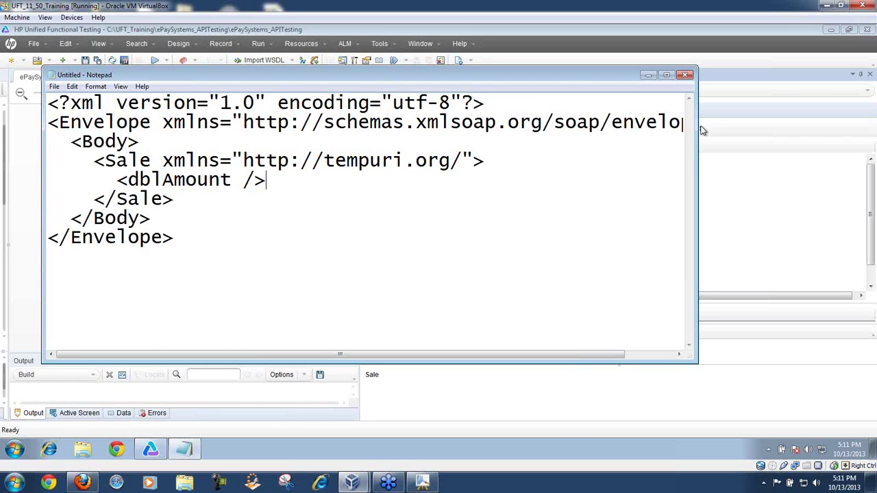
pyautogui.moveTo(698, 124); pyautogui.dragTo(863, 122)
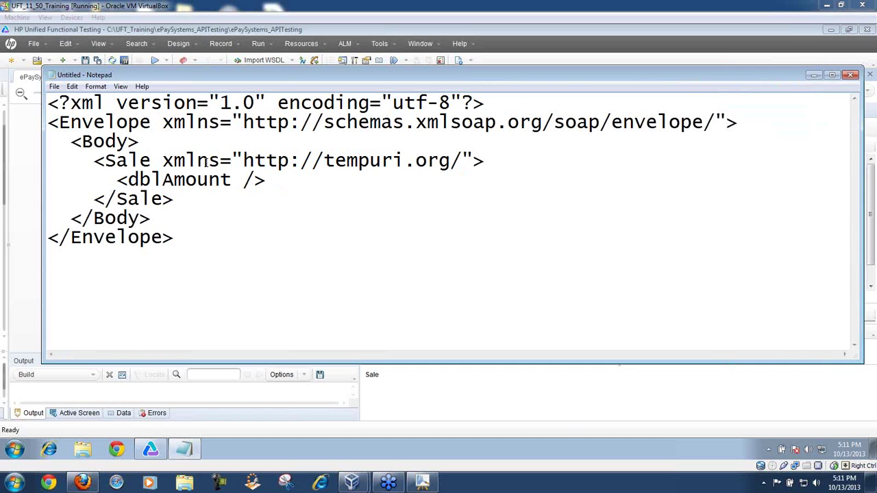
pyautogui.moveTo(179, 237); pyautogui.dragTo(40, 98)
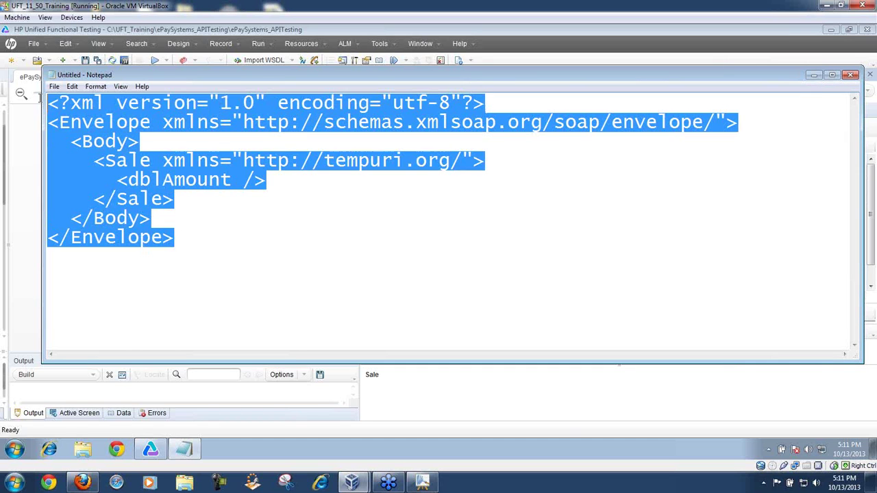
pyautogui.click(213, 231)
# Step: Highlight the Sale, Body and Envelope lines of the request XML
pyautogui.keyDown('shift'); pyautogui.click(79, 155); pyautogui.keyUp('shift')
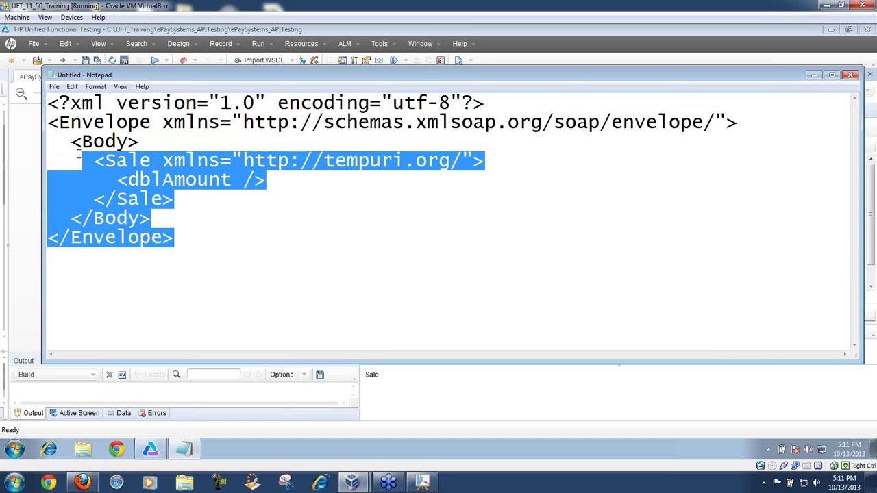
pyautogui.keyDown('shift'); pyautogui.click(61, 141); pyautogui.keyUp('shift')
pyautogui.keyDown('shift'); pyautogui.click(46, 123); pyautogui.keyUp('shift')
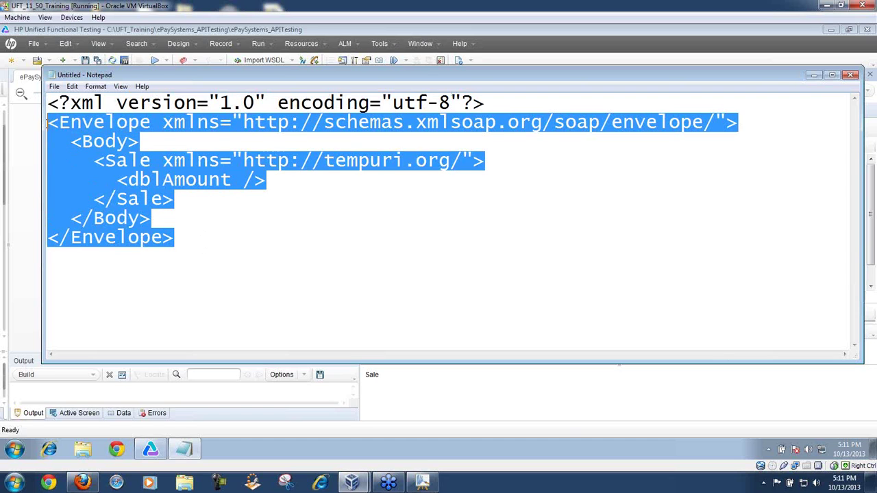
pyautogui.click(238, 224)
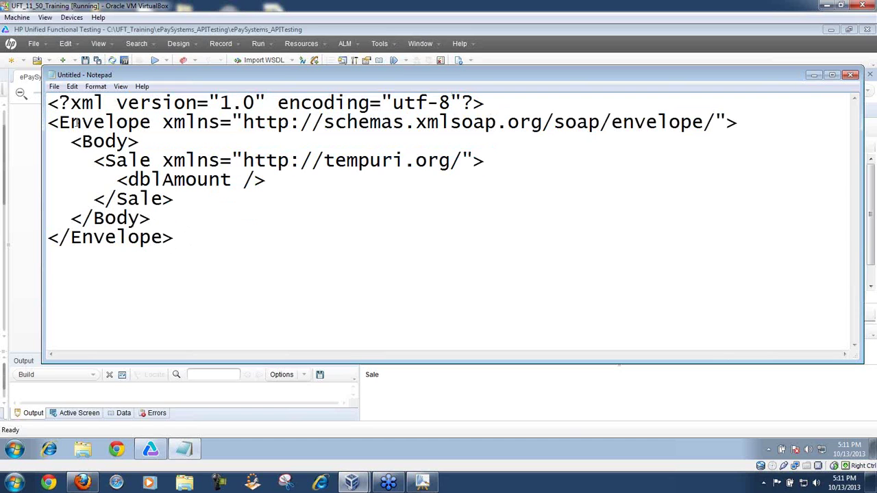
pyautogui.moveTo(48, 122); pyautogui.dragTo(176, 236)
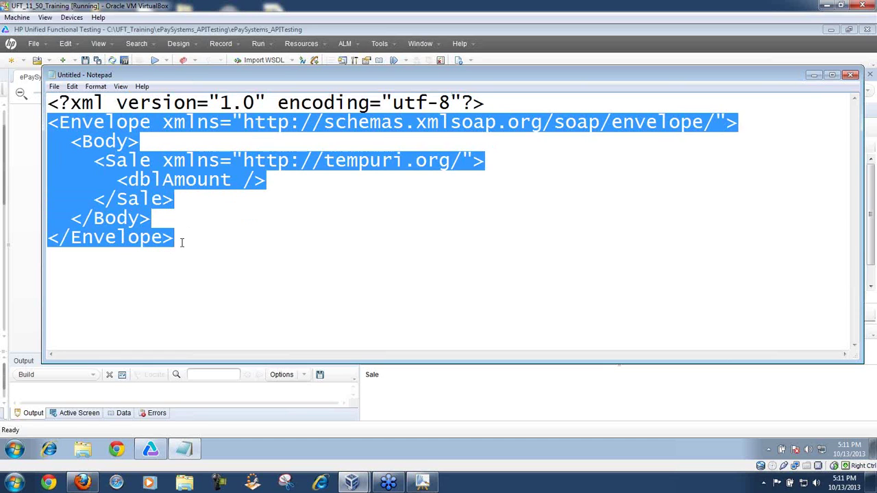
# Step: Highlight the XML declaration line and place the caret at its end
pyautogui.moveTo(104, 103); pyautogui.dragTo(71, 102)
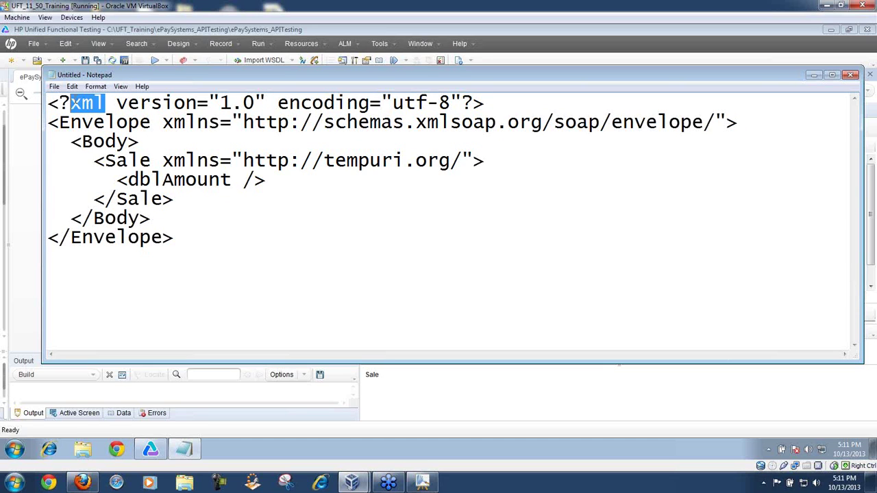
pyautogui.moveTo(500, 102); pyautogui.dragTo(50, 102)
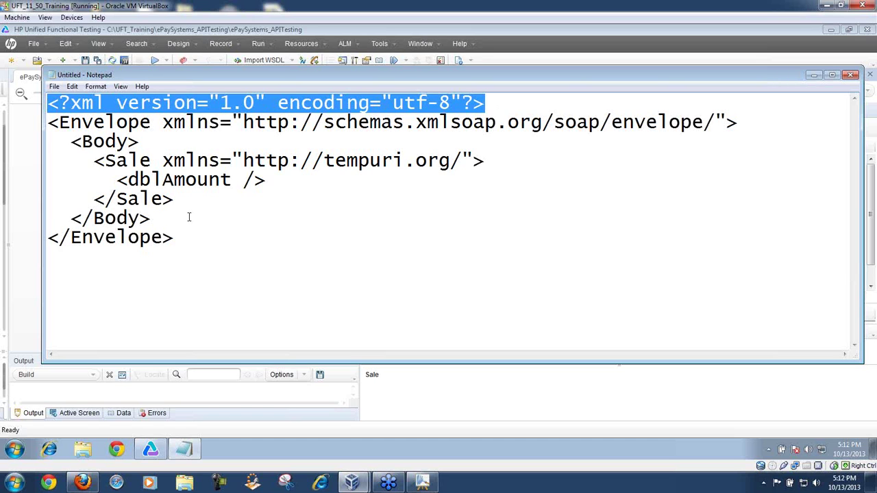
pyautogui.moveTo(52, 123); pyautogui.dragTo(196, 254)
pyautogui.click(216, 237)
pyautogui.moveTo(105, 103); pyautogui.dragTo(70, 103)
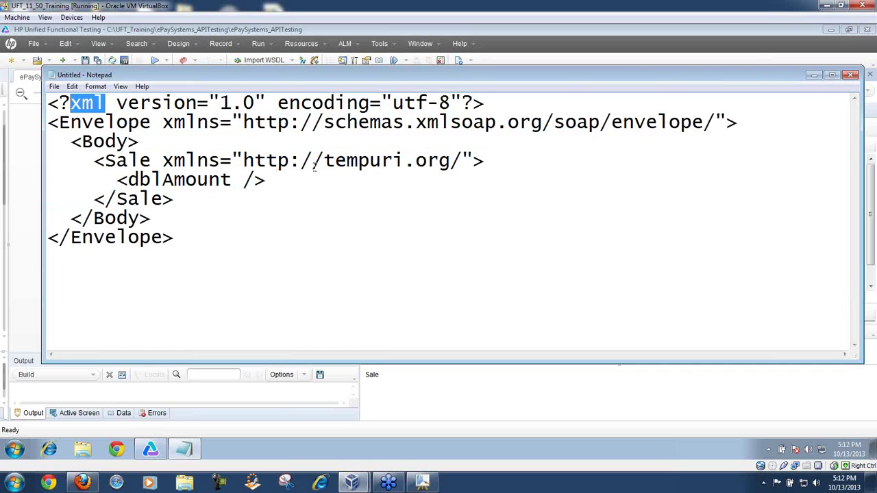
pyautogui.moveTo(492, 103); pyautogui.dragTo(42, 102)
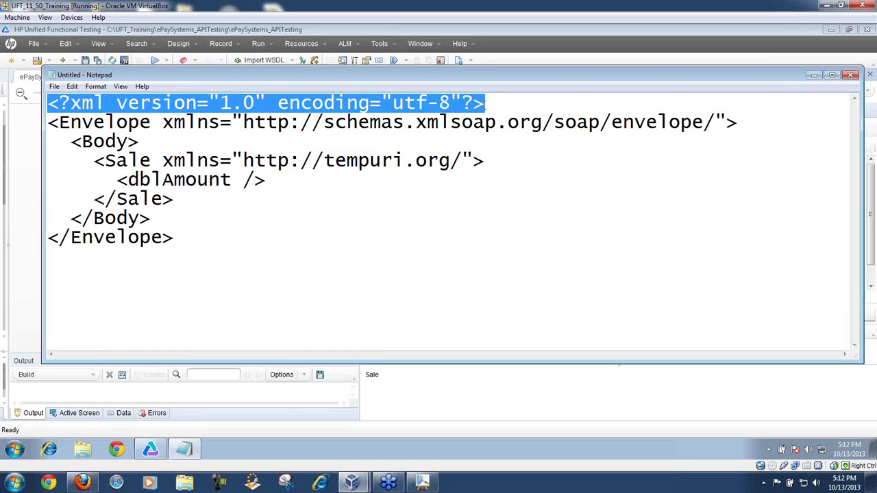
pyautogui.click(497, 104)
# Step: Insert a blank line after the XML declaration and point out the Envelope and Body tags
pyautogui.press('Return')
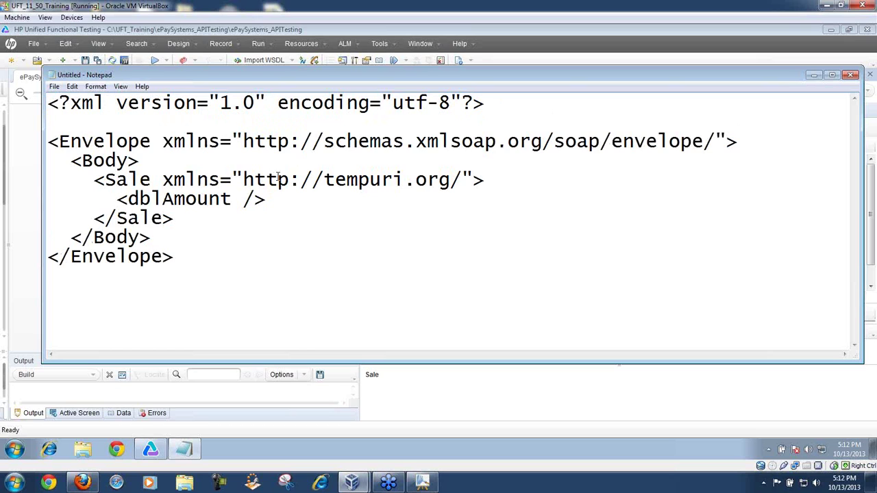
pyautogui.moveTo(59, 142)
pyautogui.mouseDown()
pyautogui.moveTo(141, 142)
pyautogui.moveTo(130, 159)
pyautogui.moveTo(60, 159)
pyautogui.mouseUp()
pyautogui.click(149, 158)
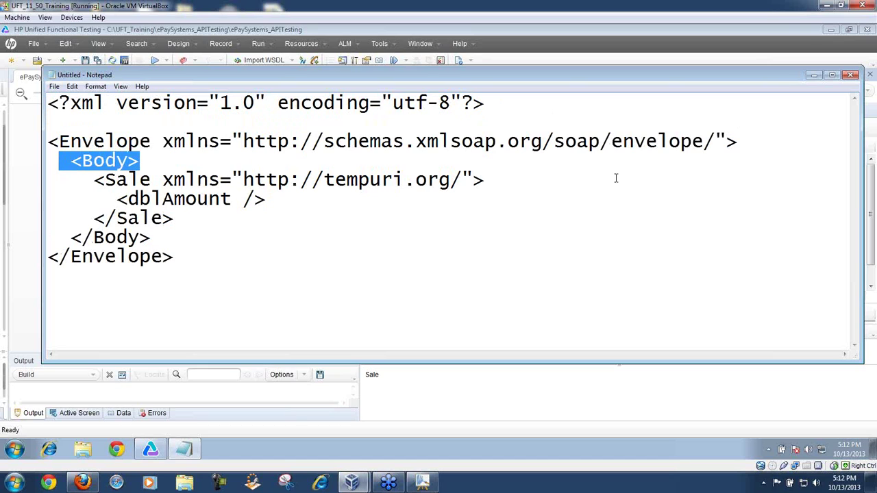
pyautogui.click(751, 142)
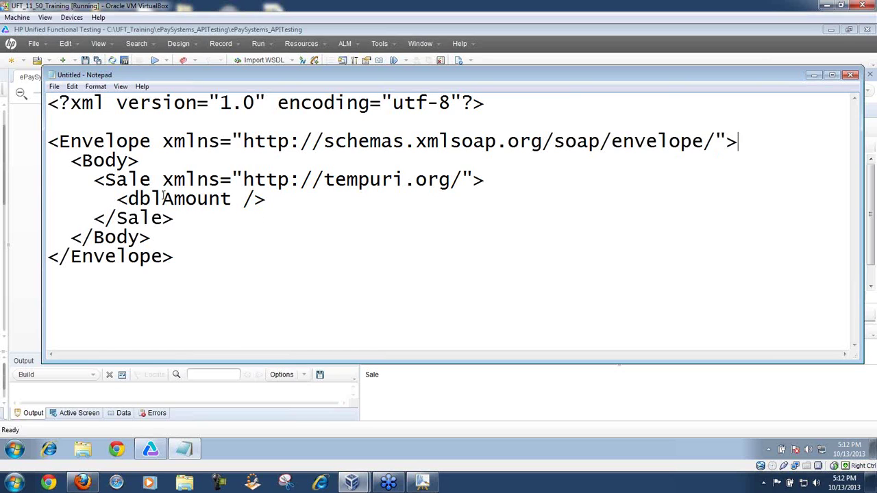
# Step: Highlight the whole Body block and the three-line Sale element
pyautogui.moveTo(70, 159); pyautogui.dragTo(158, 235)
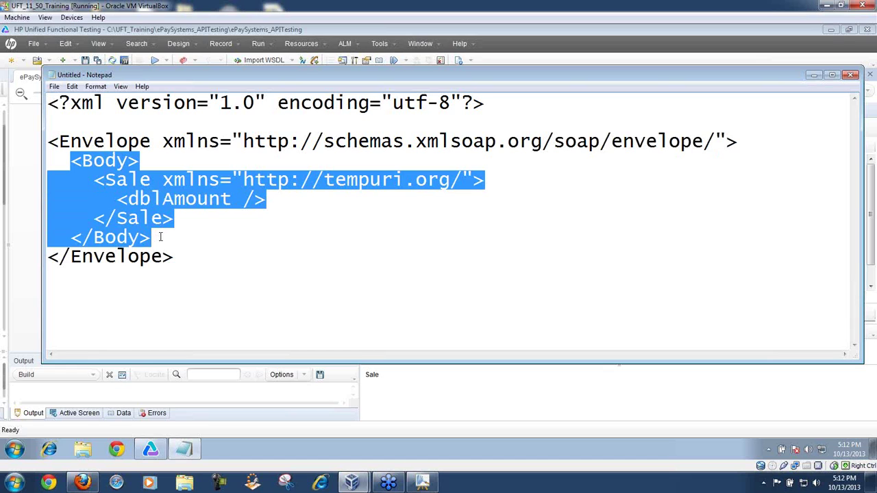
pyautogui.click(152, 237)
pyautogui.moveTo(71, 162); pyautogui.dragTo(157, 237)
pyautogui.click(207, 251)
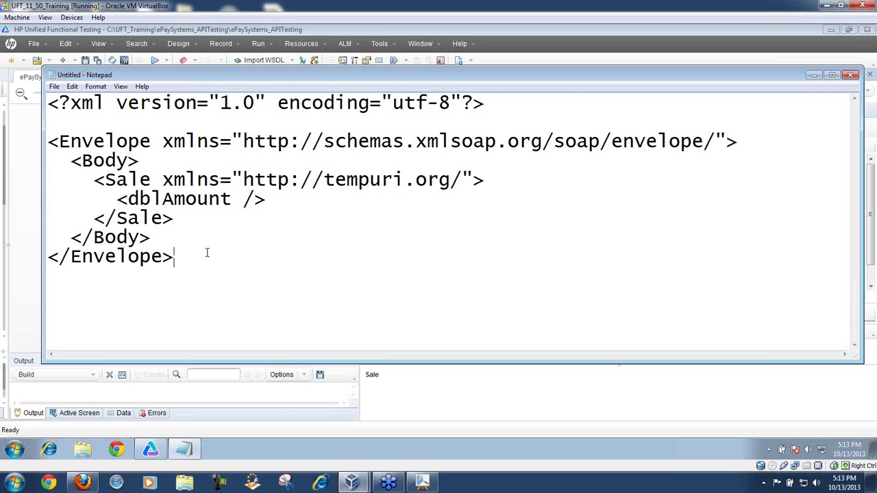
pyautogui.moveTo(188, 221); pyautogui.dragTo(82, 179)
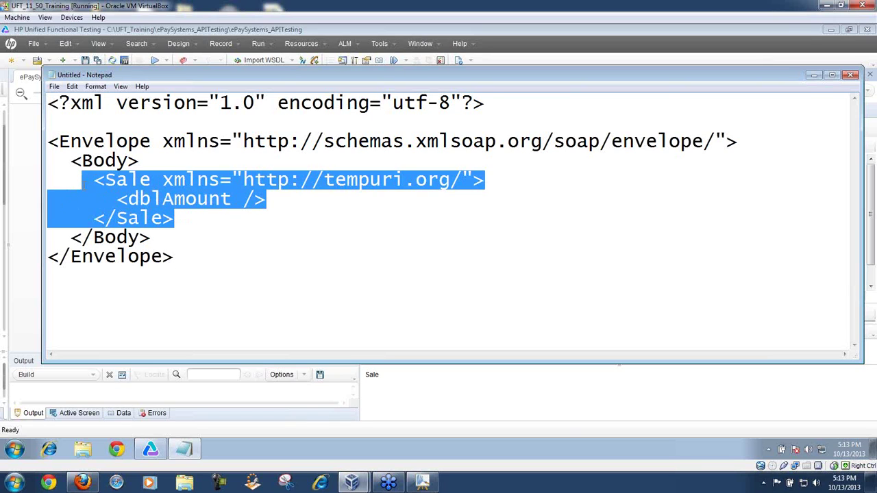
# Step: Delete the Sale element, undo the deletion, and reselect its three lines
pyautogui.press('Delete')
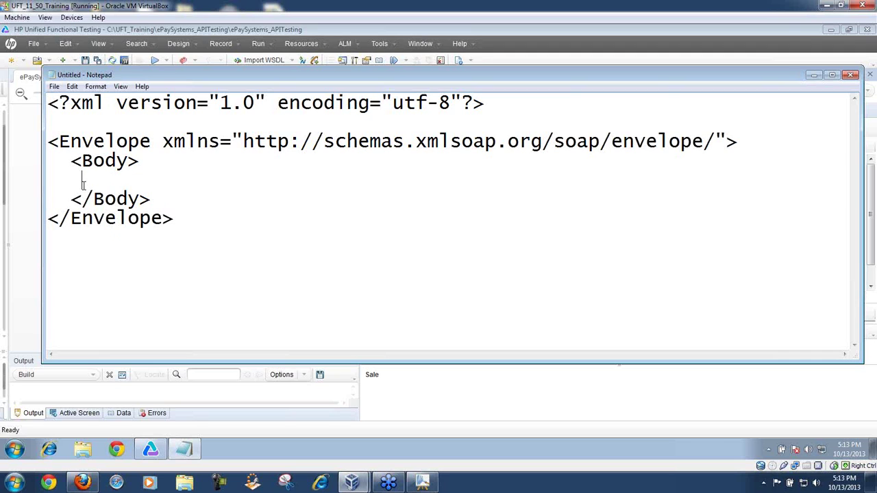
pyautogui.hotkey('ctrl', 'z')
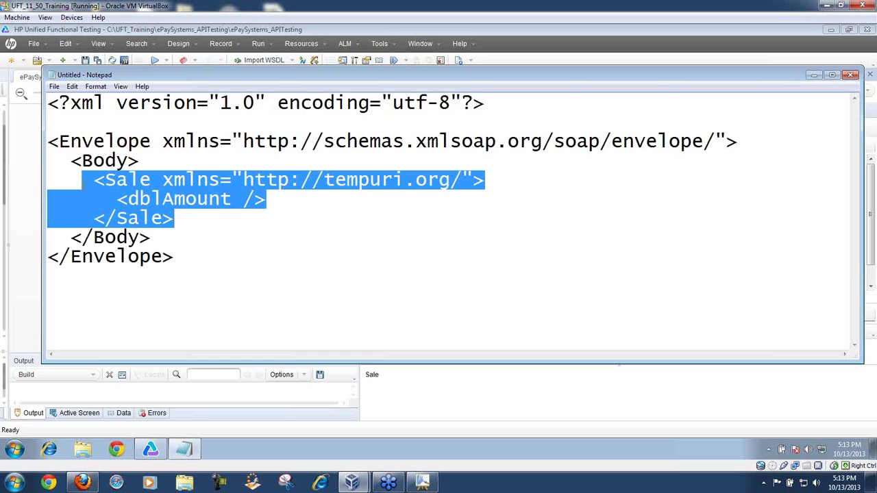
pyautogui.click(191, 232)
pyautogui.click(183, 225)
pyautogui.moveTo(182, 224); pyautogui.dragTo(86, 182)
# Step: Highlight the Sale element, the word Sale and the dblAmount line, then minimize Notepad
pyautogui.click(204, 232)
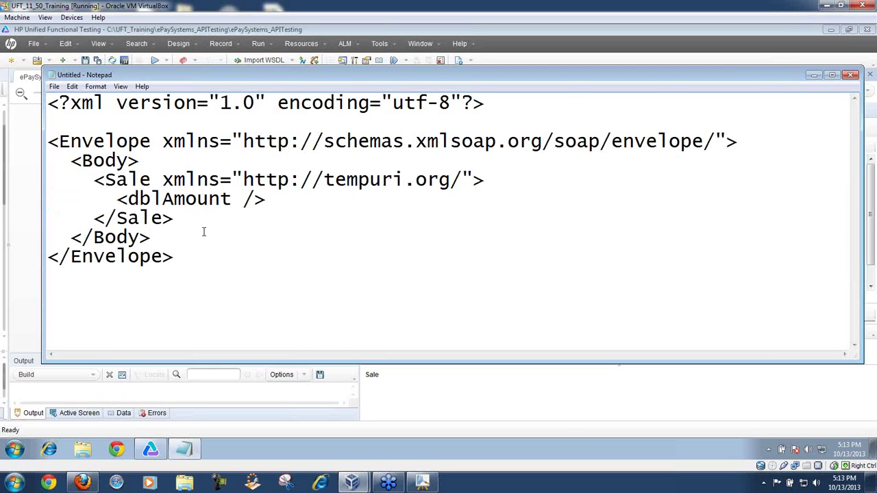
pyautogui.click(96, 180)
pyautogui.moveTo(96, 179); pyautogui.dragTo(186, 220)
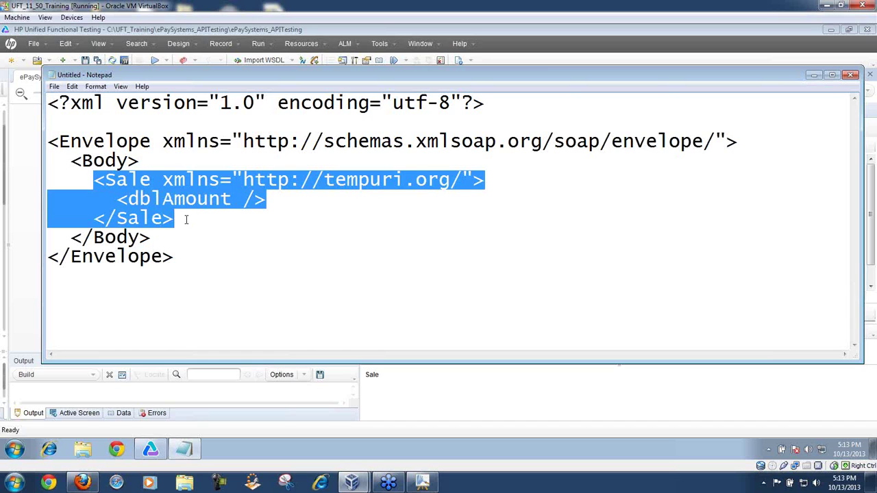
pyautogui.click(186, 220)
pyautogui.moveTo(185, 220); pyautogui.dragTo(89, 179)
pyautogui.moveTo(150, 180); pyautogui.dragTo(106, 181)
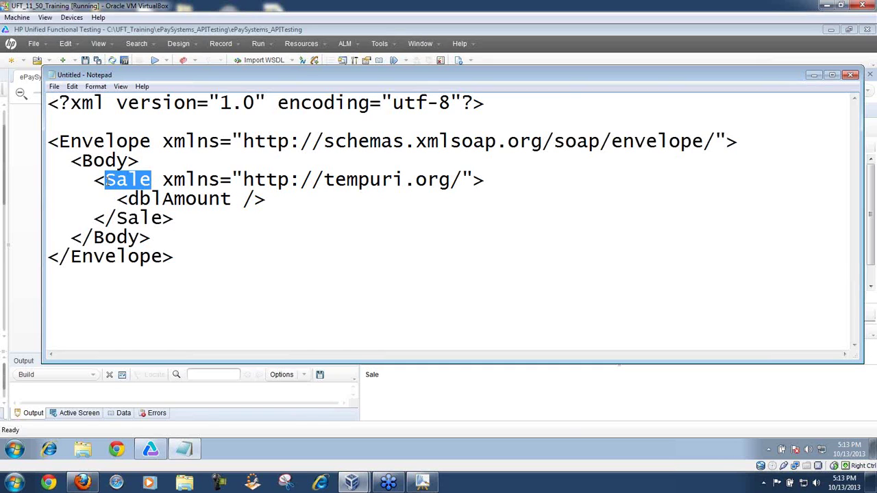
pyautogui.moveTo(267, 199); pyautogui.dragTo(105, 198)
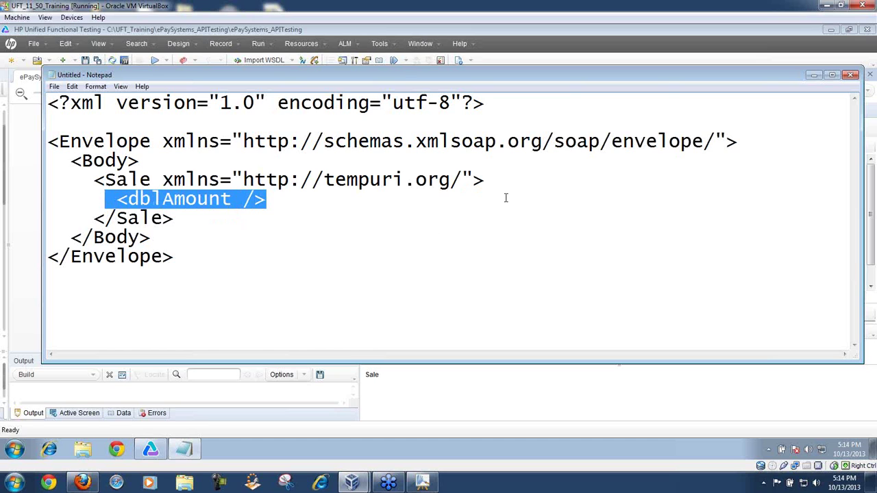
pyautogui.click(814, 75)
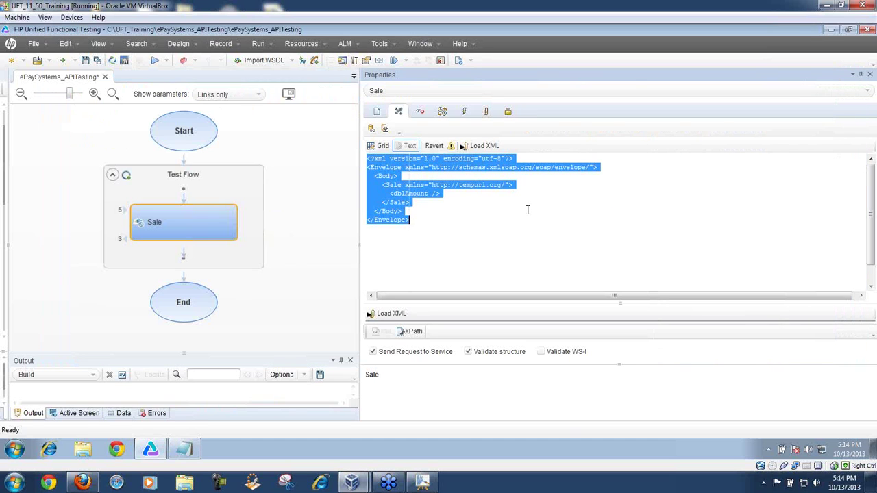
# Step: Show the Sale request as a Grid, select the strCC value cell, and bring up MyPaint
pyautogui.click(511, 207)
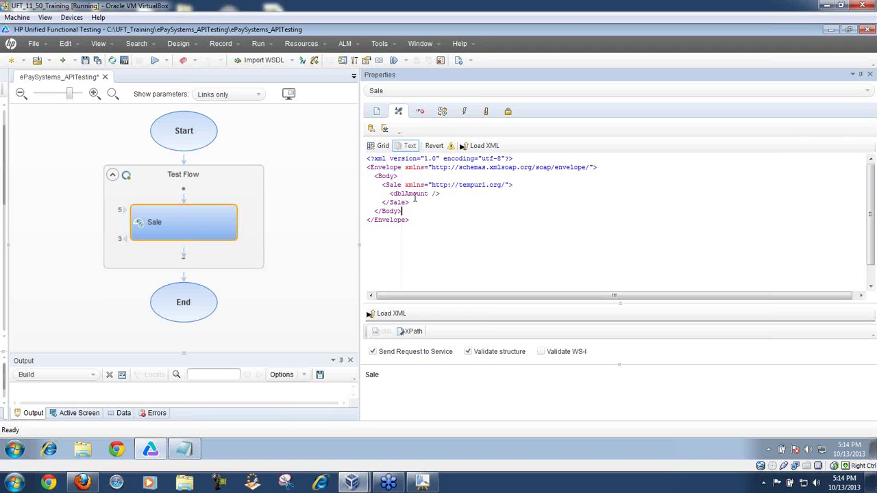
pyautogui.click(380, 147)
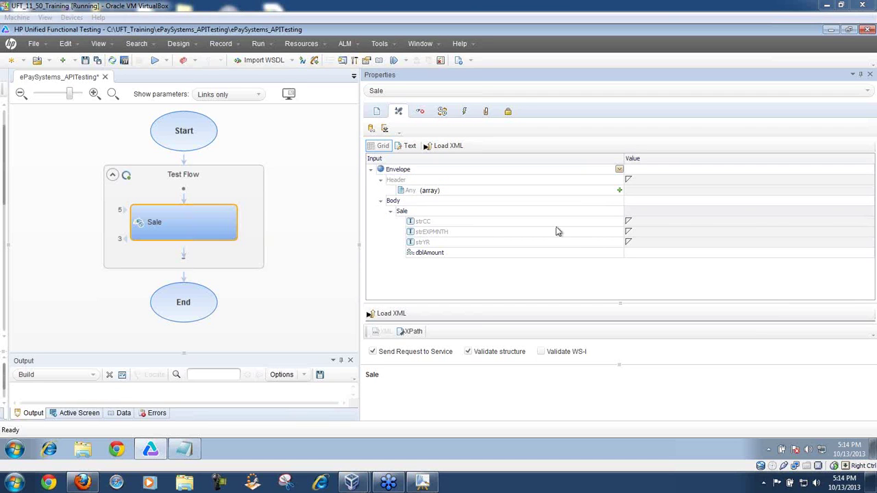
pyautogui.click(645, 225)
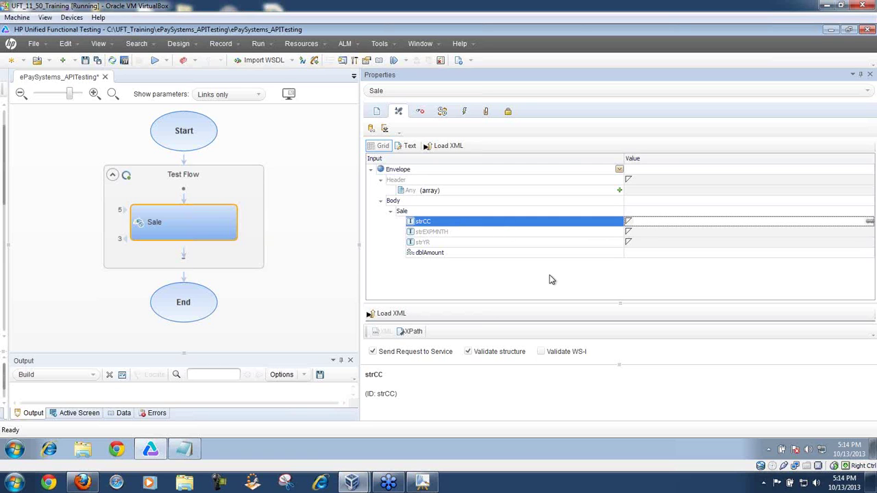
pyautogui.click(422, 483)
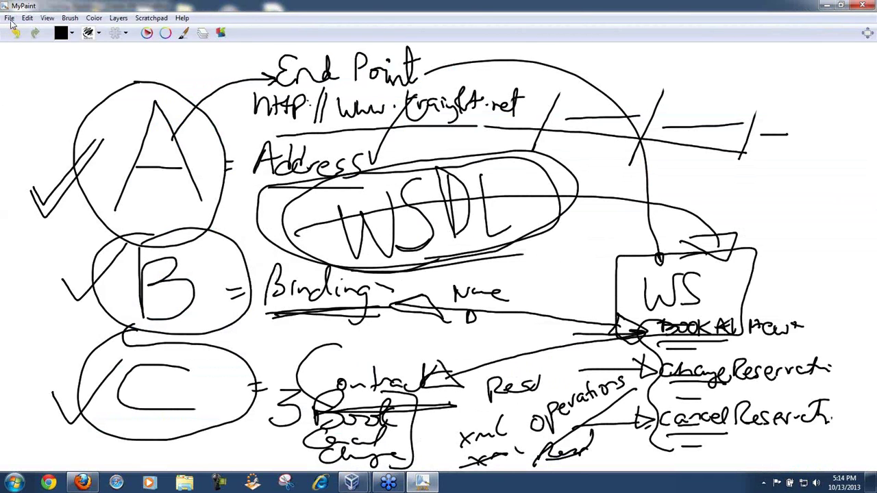
# Step: Start a fresh MyPaint canvas and sketch a GUI window with input fields and a Payment box
pyautogui.click(10, 18)
pyautogui.click(18, 34)
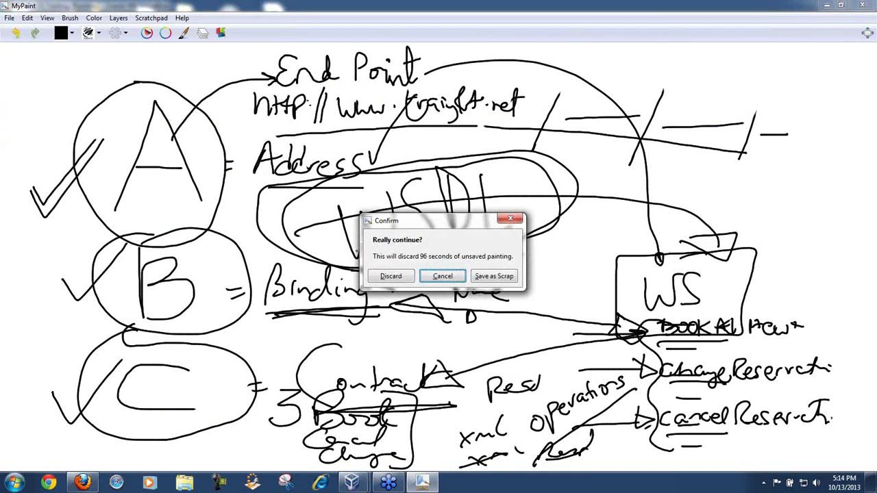
pyautogui.click(393, 276)
pyautogui.moveTo(376, 149)
pyautogui.mouseDown()
pyautogui.moveTo(94, 159)
pyautogui.moveTo(129, 401)
pyautogui.moveTo(477, 389)
pyautogui.moveTo(447, 161)
pyautogui.moveTo(371, 154)
pyautogui.mouseUp()
pyautogui.moveTo(233, 185)
pyautogui.mouseDown()
pyautogui.moveTo(367, 203)
pyautogui.moveTo(235, 206)
pyautogui.moveTo(230, 189)
pyautogui.mouseUp()
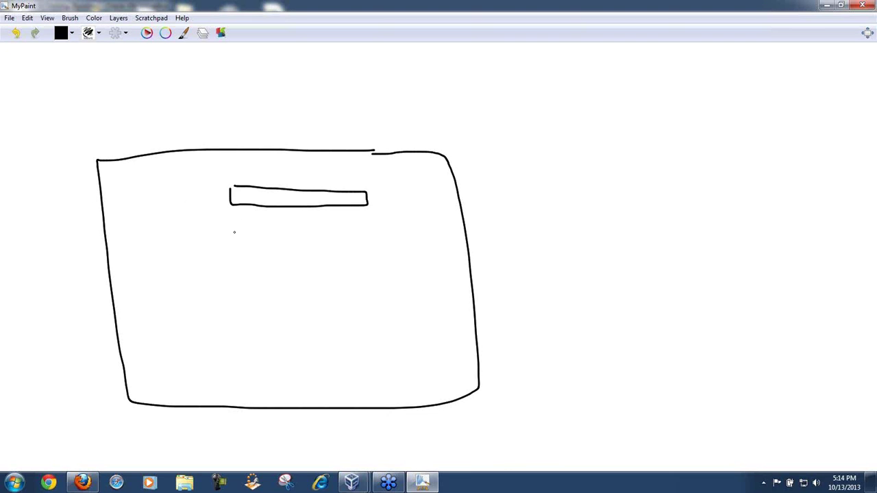
pyautogui.moveTo(235, 223)
pyautogui.mouseDown()
pyautogui.moveTo(348, 246)
pyautogui.moveTo(248, 227)
pyautogui.mouseUp()
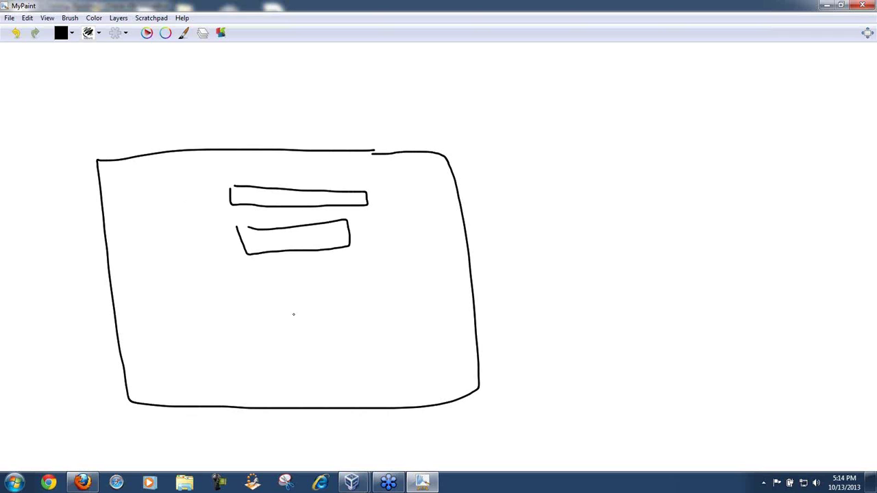
pyautogui.moveTo(158, 318)
pyautogui.mouseDown()
pyautogui.moveTo(445, 301)
pyautogui.moveTo(463, 385)
pyautogui.moveTo(117, 386)
pyautogui.moveTo(143, 316)
pyautogui.moveTo(161, 313)
pyautogui.moveTo(145, 294)
pyautogui.moveTo(162, 314)
pyautogui.moveTo(182, 306)
pyautogui.moveTo(182, 328)
pyautogui.moveTo(238, 289)
pyautogui.moveTo(244, 304)
pyautogui.moveTo(218, 326)
pyautogui.moveTo(363, 336)
pyautogui.moveTo(213, 342)
pyautogui.moveTo(206, 326)
pyautogui.moveTo(252, 370)
pyautogui.moveTo(197, 356)
pyautogui.moveTo(251, 386)
pyautogui.moveTo(240, 375)
pyautogui.moveTo(208, 376)
pyautogui.mouseUp()
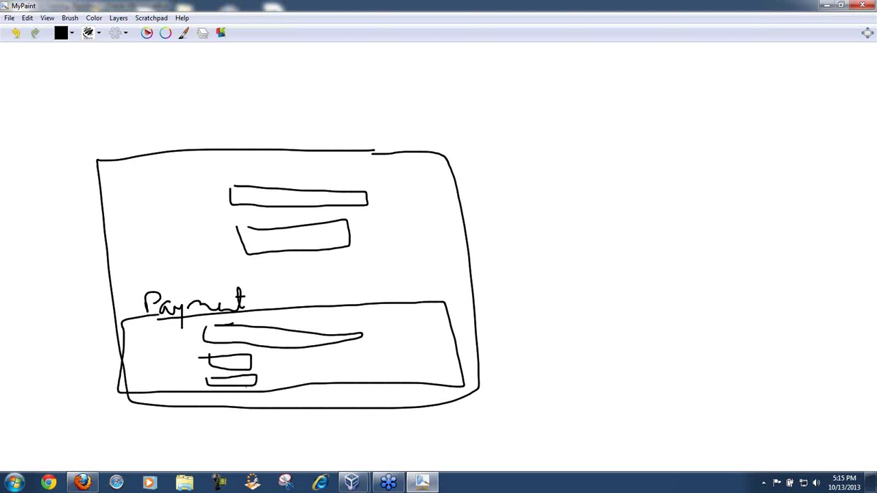
pyautogui.moveTo(208, 391)
pyautogui.mouseDown()
pyautogui.moveTo(264, 405)
pyautogui.moveTo(221, 390)
pyautogui.mouseUp()
pyautogui.moveTo(401, 460)
pyautogui.mouseDown()
pyautogui.moveTo(386, 413)
pyautogui.moveTo(374, 425)
pyautogui.moveTo(421, 392)
pyautogui.moveTo(389, 427)
pyautogui.moveTo(370, 433)
pyautogui.mouseUp()
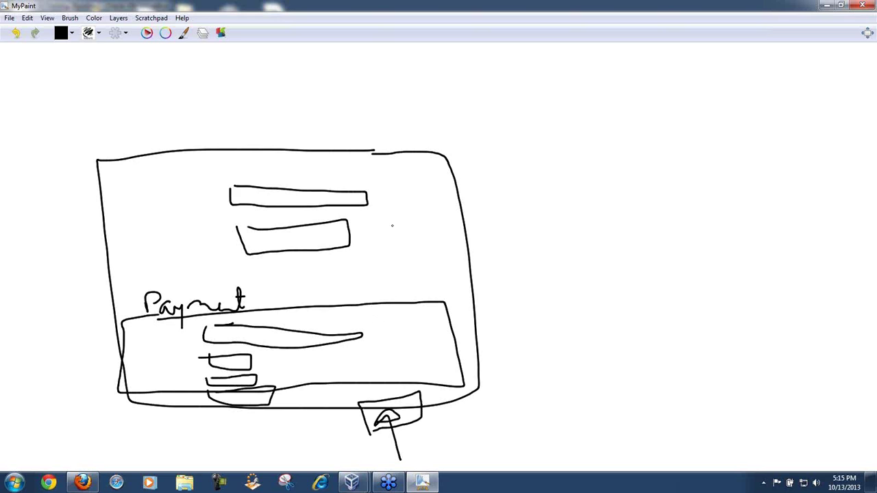
# Step: Draw a database cylinder, a circled Thw label, and links from the Payment box to it
pyautogui.moveTo(374, 164); pyautogui.dragTo(395, 260)
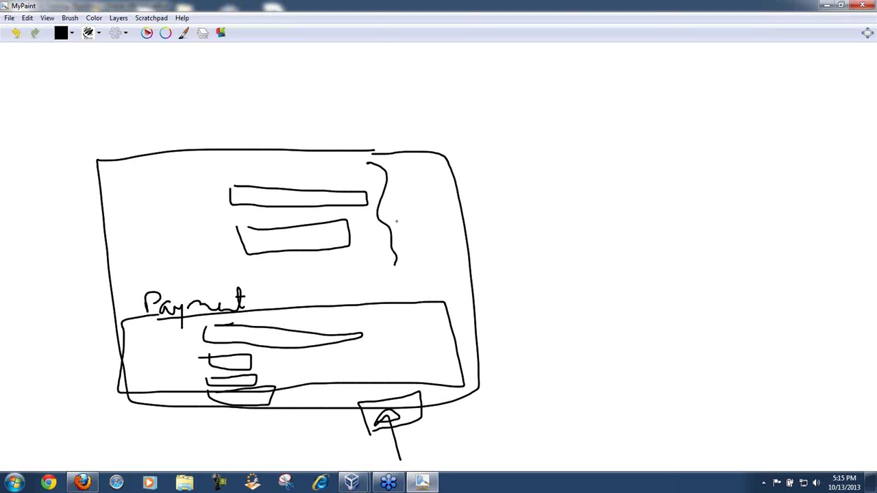
pyautogui.moveTo(378, 212)
pyautogui.mouseDown()
pyautogui.moveTo(657, 129)
pyautogui.moveTo(747, 203)
pyautogui.moveTo(787, 200)
pyautogui.moveTo(723, 215)
pyautogui.moveTo(789, 312)
pyautogui.moveTo(744, 319)
pyautogui.mouseUp()
pyautogui.moveTo(789, 304); pyautogui.dragTo(787, 194)
pyautogui.moveTo(408, 341)
pyautogui.mouseDown()
pyautogui.moveTo(514, 346)
pyautogui.moveTo(575, 396)
pyautogui.moveTo(604, 439)
pyautogui.mouseUp()
pyautogui.moveTo(567, 388)
pyautogui.mouseDown()
pyautogui.moveTo(612, 373)
pyautogui.moveTo(619, 429)
pyautogui.moveTo(658, 410)
pyautogui.moveTo(661, 422)
pyautogui.moveTo(662, 387)
pyautogui.mouseUp()
pyautogui.moveTo(540, 435)
pyautogui.mouseDown()
pyautogui.moveTo(641, 461)
pyautogui.moveTo(568, 351)
pyautogui.moveTo(547, 457)
pyautogui.mouseUp()
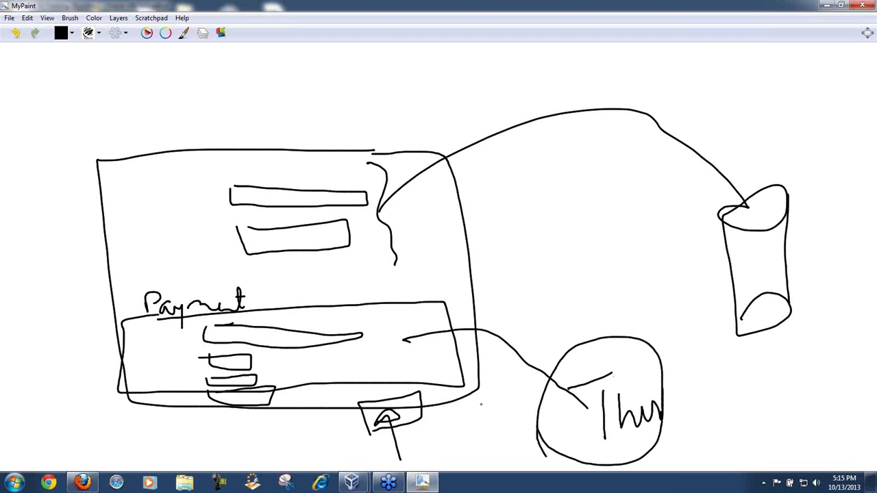
pyautogui.moveTo(401, 351)
pyautogui.mouseDown()
pyautogui.moveTo(540, 376)
pyautogui.moveTo(573, 427)
pyautogui.mouseUp()
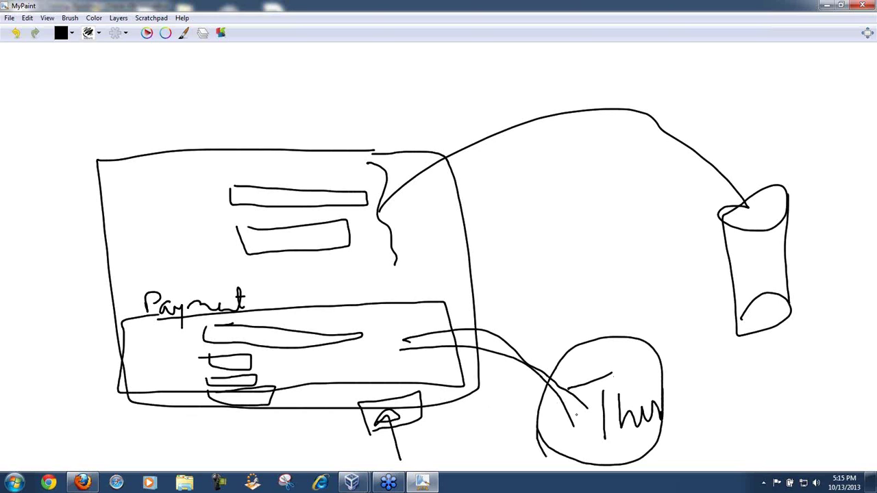
pyautogui.moveTo(594, 448)
pyautogui.mouseDown()
pyautogui.moveTo(560, 454)
pyautogui.moveTo(480, 412)
pyautogui.moveTo(482, 429)
pyautogui.mouseUp()
pyautogui.moveTo(585, 448)
pyautogui.mouseDown()
pyautogui.moveTo(577, 457)
pyautogui.moveTo(496, 431)
pyautogui.moveTo(474, 395)
pyautogui.moveTo(488, 420)
pyautogui.moveTo(482, 426)
pyautogui.mouseUp()
pyautogui.moveTo(404, 339)
pyautogui.mouseDown()
pyautogui.moveTo(544, 366)
pyautogui.moveTo(567, 391)
pyautogui.mouseUp()
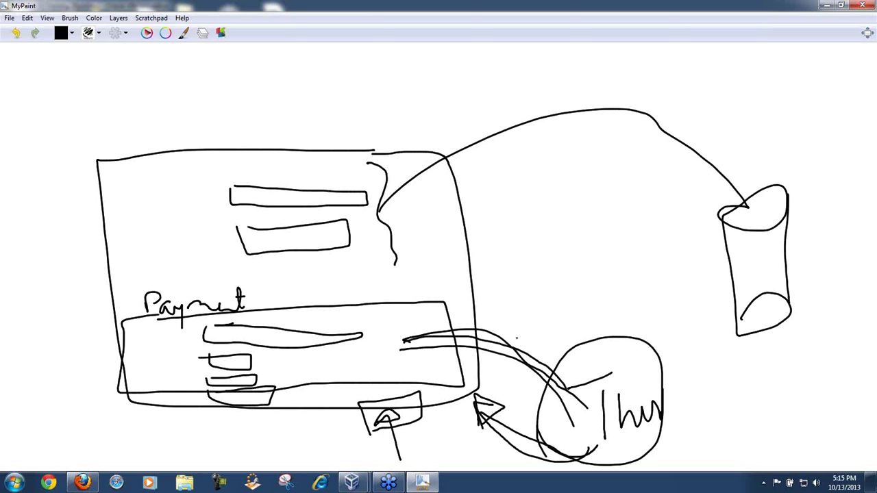
# Step: Mark the Payment fields, add an envelope shape, and write GUI above the window
pyautogui.moveTo(258, 336); pyautogui.dragTo(318, 303)
pyautogui.moveTo(252, 363); pyautogui.dragTo(284, 345)
pyautogui.moveTo(257, 380); pyautogui.dragTo(285, 365)
pyautogui.moveTo(266, 400)
pyautogui.mouseDown()
pyautogui.moveTo(498, 326)
pyautogui.moveTo(608, 428)
pyautogui.mouseUp()
pyautogui.moveTo(536, 296)
pyautogui.mouseDown()
pyautogui.moveTo(478, 329)
pyautogui.moveTo(529, 372)
pyautogui.moveTo(556, 299)
pyautogui.moveTo(515, 343)
pyautogui.moveTo(551, 304)
pyautogui.mouseUp()
pyautogui.moveTo(203, 101)
pyautogui.mouseDown()
pyautogui.moveTo(162, 128)
pyautogui.moveTo(206, 161)
pyautogui.mouseUp()
pyautogui.moveTo(231, 92)
pyautogui.mouseDown()
pyautogui.moveTo(274, 109)
pyautogui.moveTo(309, 157)
pyautogui.mouseUp()
pyautogui.moveTo(284, 110); pyautogui.dragTo(319, 103)
pyautogui.moveTo(292, 146); pyautogui.dragTo(332, 139)
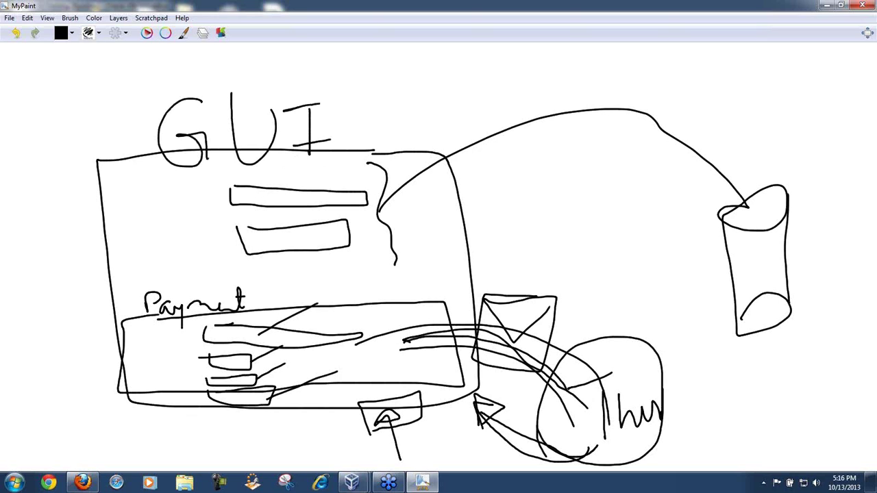
pyautogui.moveTo(223, 289)
pyautogui.mouseDown()
pyautogui.moveTo(111, 279)
pyautogui.moveTo(110, 411)
pyautogui.moveTo(156, 424)
pyautogui.moveTo(163, 436)
pyautogui.mouseUp()
# Step: Tick and mark the two upper fields and add a curve beside the Payment section
pyautogui.moveTo(337, 181)
pyautogui.mouseDown()
pyautogui.moveTo(347, 187)
pyautogui.moveTo(371, 147)
pyautogui.mouseUp()
pyautogui.moveTo(339, 227); pyautogui.dragTo(369, 192)
pyautogui.moveTo(270, 194); pyautogui.dragTo(342, 195)
pyautogui.moveTo(263, 232); pyautogui.dragTo(301, 231)
pyautogui.moveTo(180, 282)
pyautogui.mouseDown()
pyautogui.moveTo(97, 330)
pyautogui.moveTo(195, 473)
pyautogui.mouseUp()
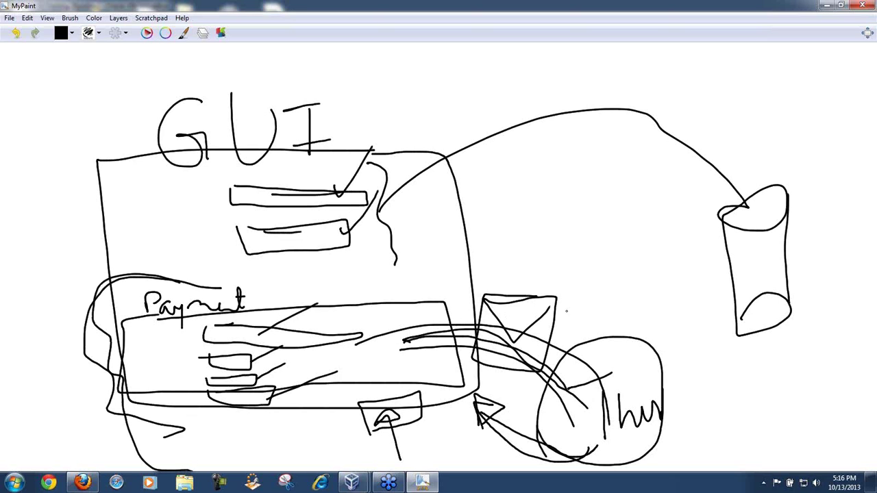
# Step: Write UFT and draw arrows from it to the GUI window and the Payment box
pyautogui.moveTo(467, 170)
pyautogui.mouseDown()
pyautogui.moveTo(529, 153)
pyautogui.moveTo(545, 175)
pyautogui.moveTo(557, 134)
pyautogui.mouseUp()
pyautogui.moveTo(543, 172); pyautogui.dragTo(559, 162)
pyautogui.moveTo(583, 128); pyautogui.dragTo(574, 158)
pyautogui.moveTo(578, 117); pyautogui.dragTo(545, 135)
pyautogui.moveTo(516, 197)
pyautogui.mouseDown()
pyautogui.moveTo(401, 219)
pyautogui.moveTo(438, 221)
pyautogui.mouseUp()
pyautogui.moveTo(516, 204)
pyautogui.mouseDown()
pyautogui.moveTo(438, 361)
pyautogui.moveTo(441, 313)
pyautogui.mouseUp()
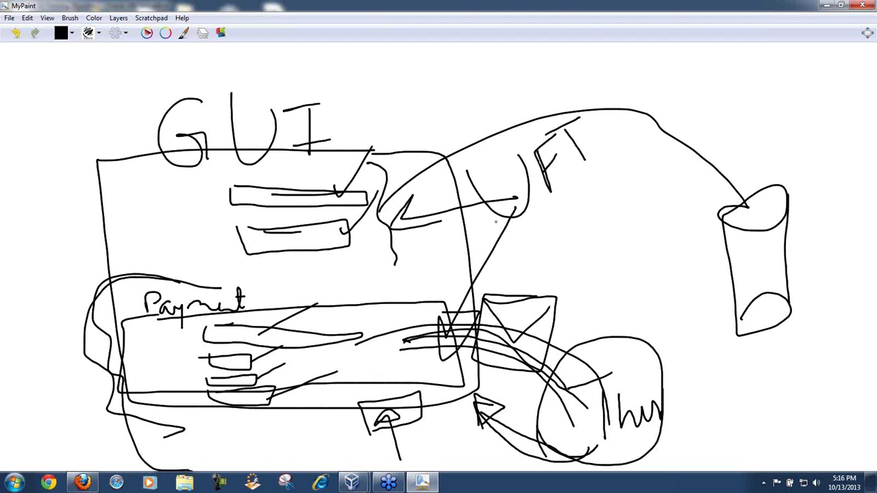
pyautogui.moveTo(506, 198)
pyautogui.mouseDown()
pyautogui.moveTo(403, 219)
pyautogui.moveTo(427, 228)
pyautogui.moveTo(415, 200)
pyautogui.mouseUp()
pyautogui.moveTo(512, 204); pyautogui.dragTo(452, 368)
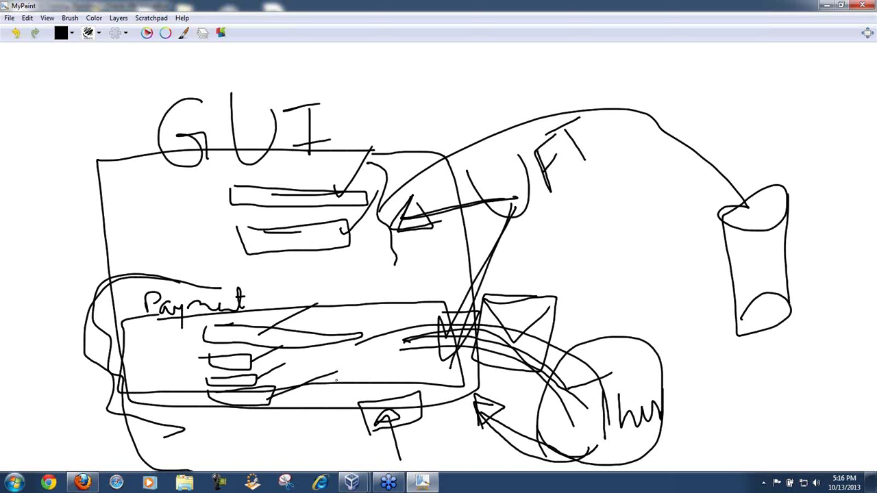
# Step: Arc a curve over the Payment box, draw a cross by the upper fields, and underline GUI
pyautogui.moveTo(335, 377); pyautogui.dragTo(681, 418)
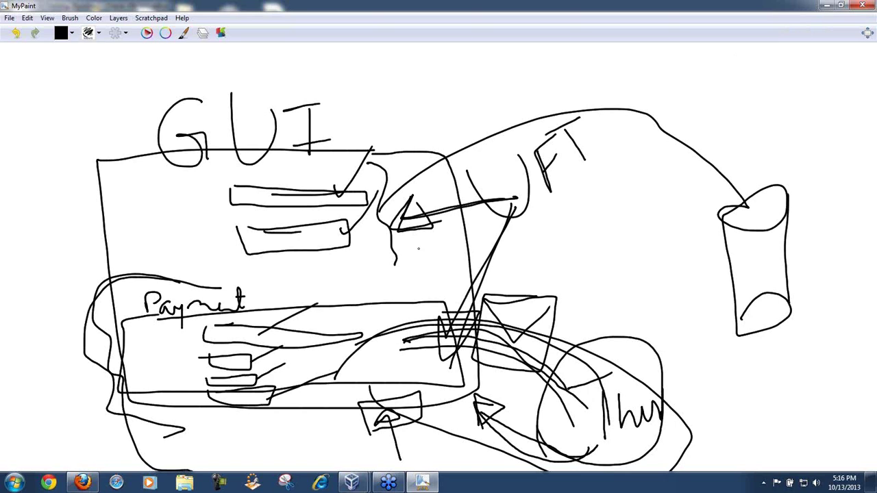
pyautogui.moveTo(424, 250); pyautogui.dragTo(493, 248)
pyautogui.moveTo(451, 225); pyautogui.dragTo(458, 287)
pyautogui.moveTo(170, 182); pyautogui.dragTo(322, 168)
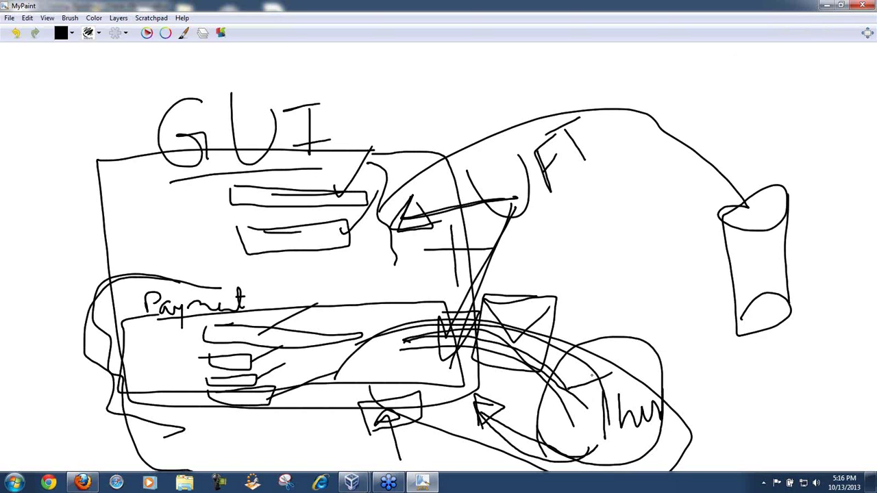
# Step: Minimize and restore MyPaint, then handwrite a sample card number in the first Payment field
pyautogui.click(827, 8)
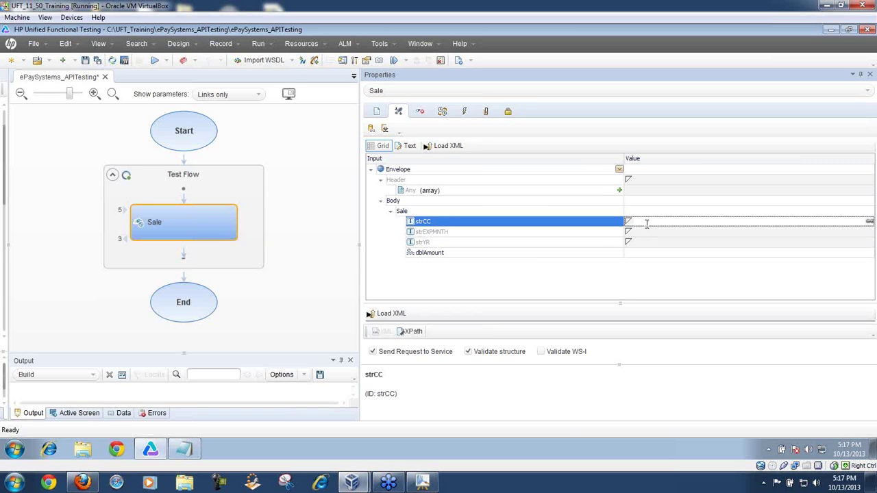
pyautogui.click(421, 483)
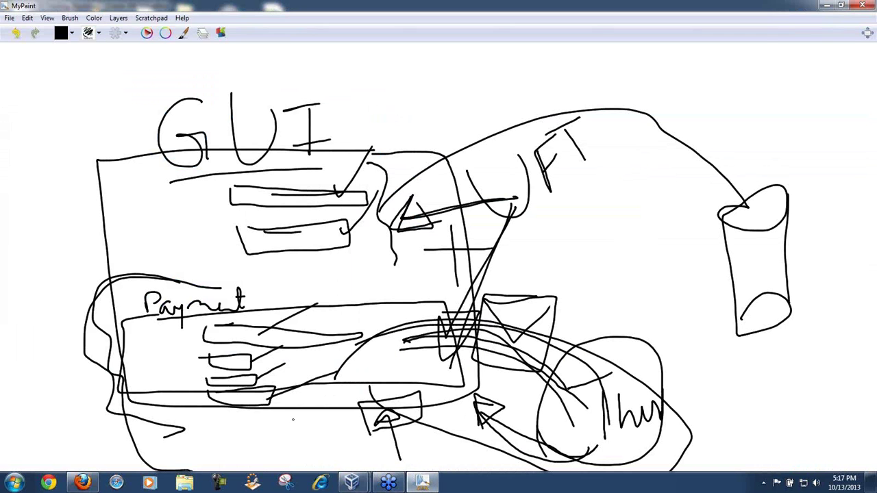
pyautogui.moveTo(220, 328)
pyautogui.mouseDown()
pyautogui.moveTo(231, 346)
pyautogui.moveTo(270, 335)
pyautogui.moveTo(291, 349)
pyautogui.moveTo(316, 343)
pyautogui.moveTo(324, 369)
pyautogui.mouseUp()
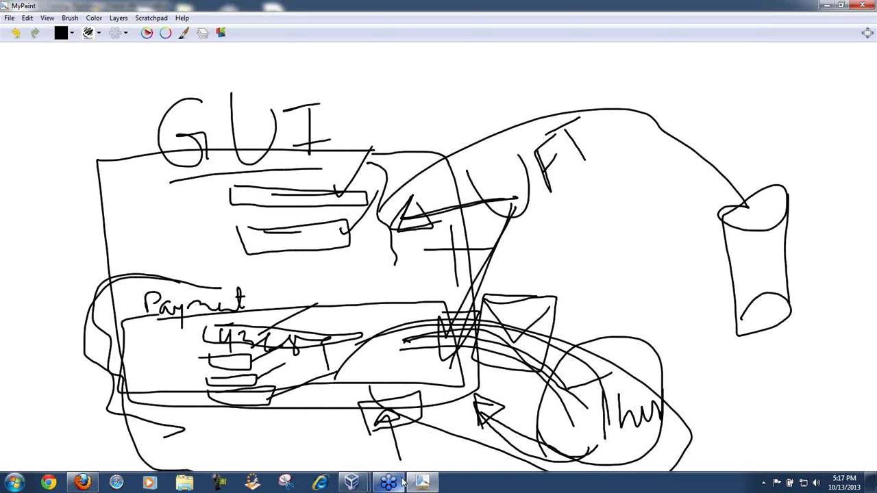
# Step: Fill the Sale inputs: a sample card number for strCC, month 12, year 15, dblAmount 399.00
pyautogui.moveTo(353, 483)
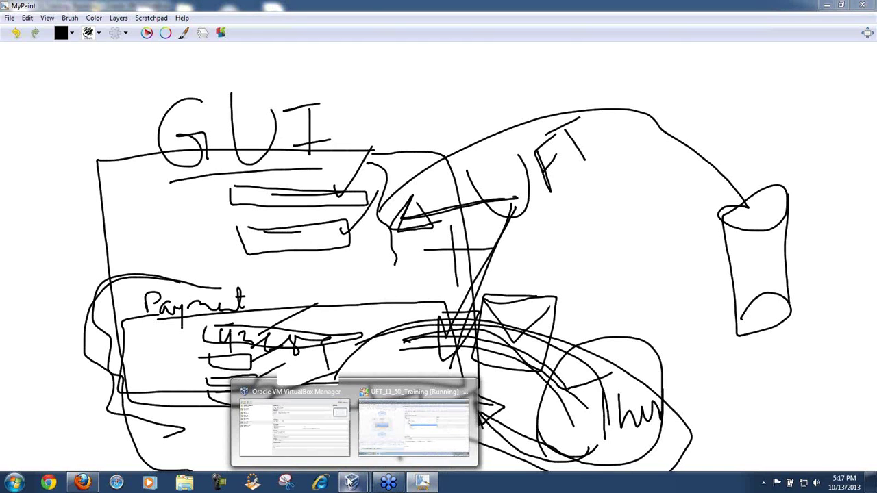
pyautogui.click(414, 444)
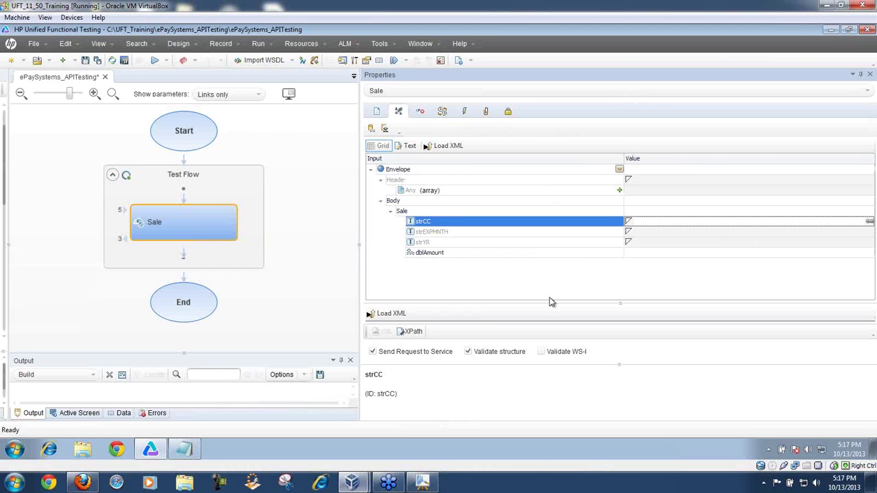
pyautogui.click(652, 220)
pyautogui.click(647, 231)
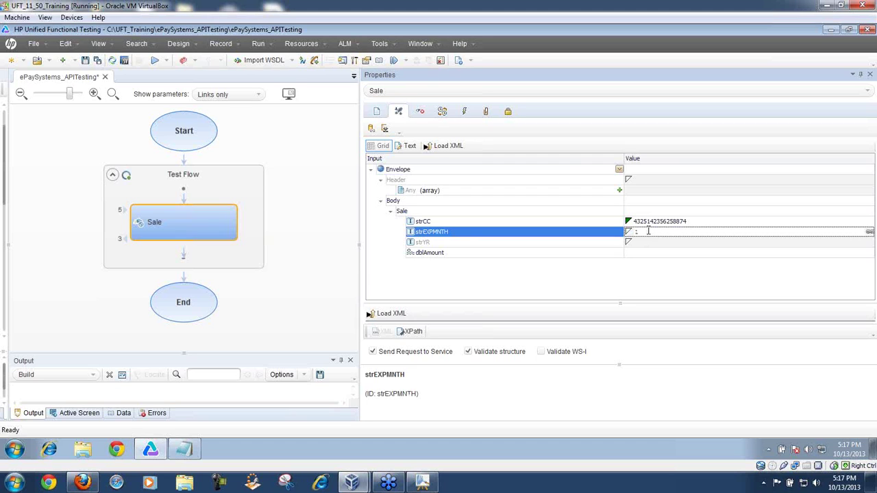
pyautogui.click(652, 243)
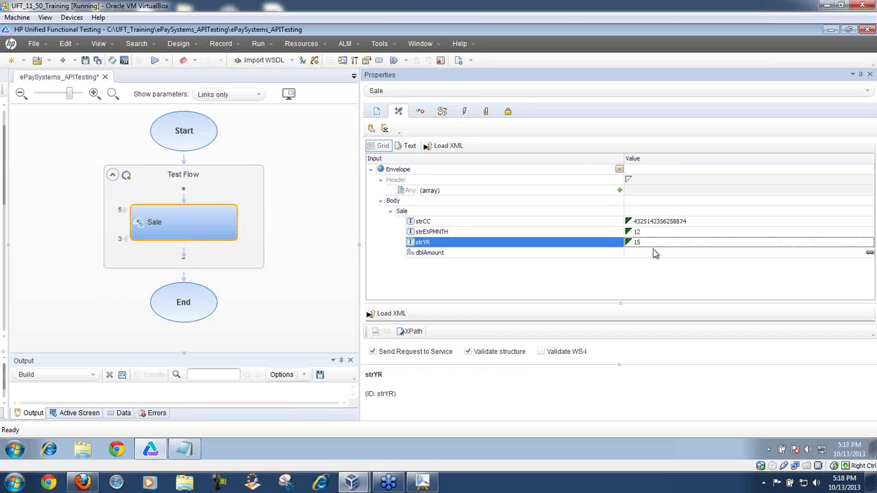
pyautogui.click(653, 251)
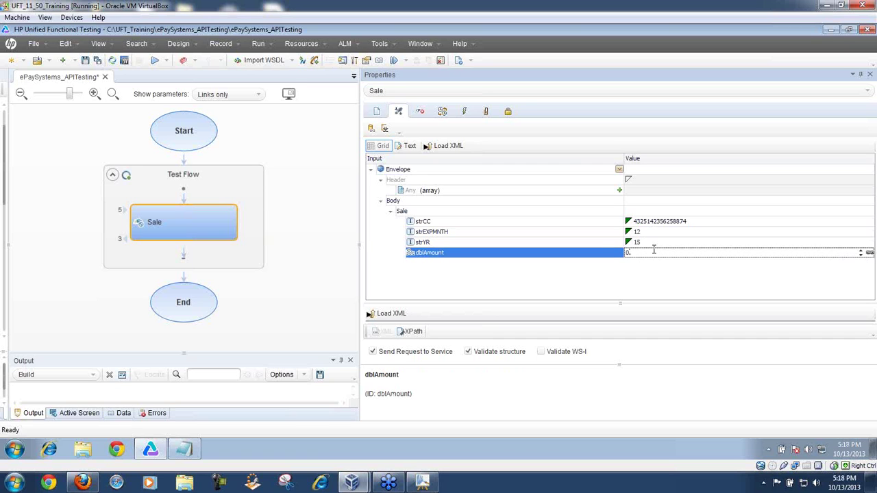
pyautogui.write('399.00')
pyautogui.press('Return')
# Step: Collapse the request tree, enlarge the checkpoints pane, and select the Envelope checkpoint row
pyautogui.click(372, 170)
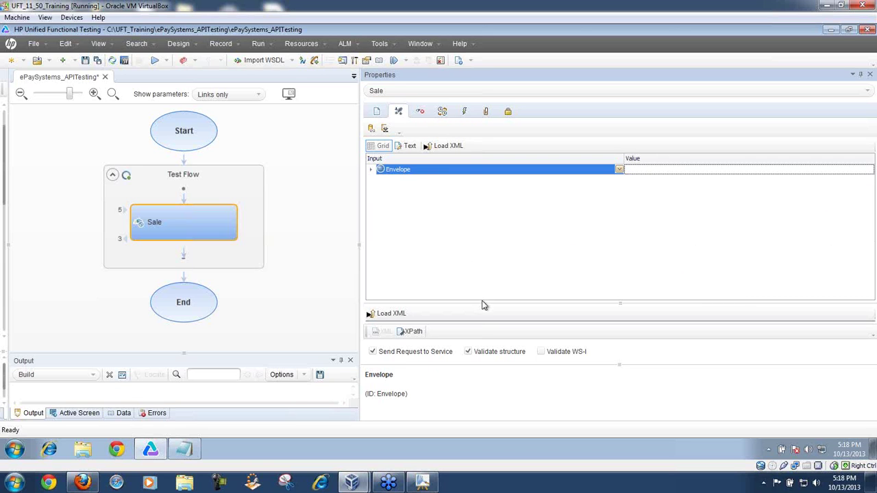
pyautogui.moveTo(483, 299); pyautogui.dragTo(472, 190)
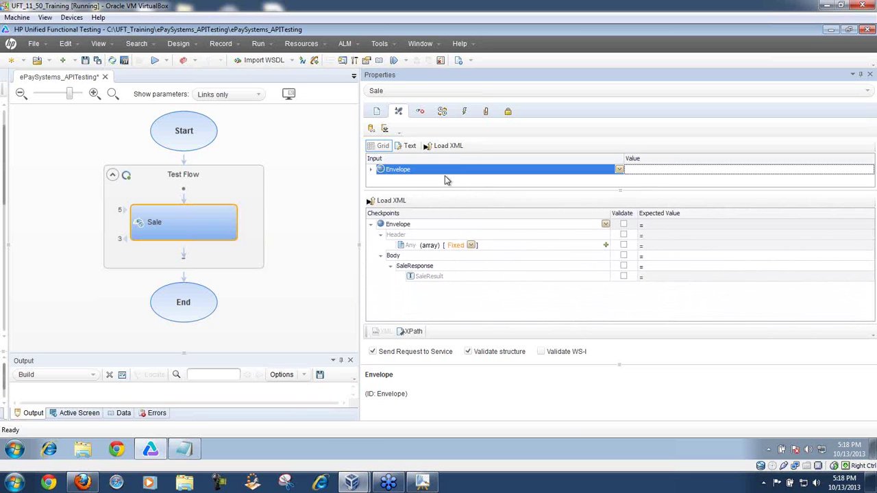
pyautogui.click(409, 224)
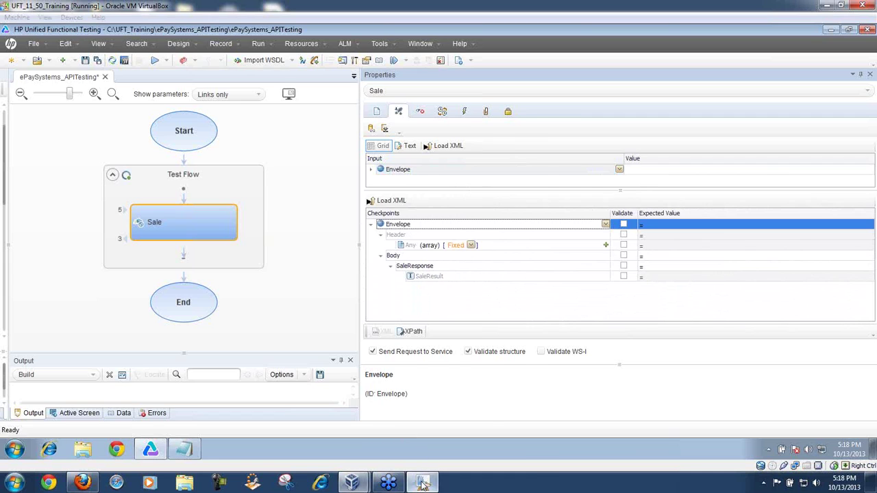
# Step: Sketch a Payment loop, an arrow to Thun, an 'End' label and a scribbled circle, then return to UFT
pyautogui.click(421, 482)
pyautogui.moveTo(292, 291)
pyautogui.mouseDown()
pyautogui.moveTo(130, 378)
pyautogui.moveTo(416, 375)
pyautogui.moveTo(286, 284)
pyautogui.mouseUp()
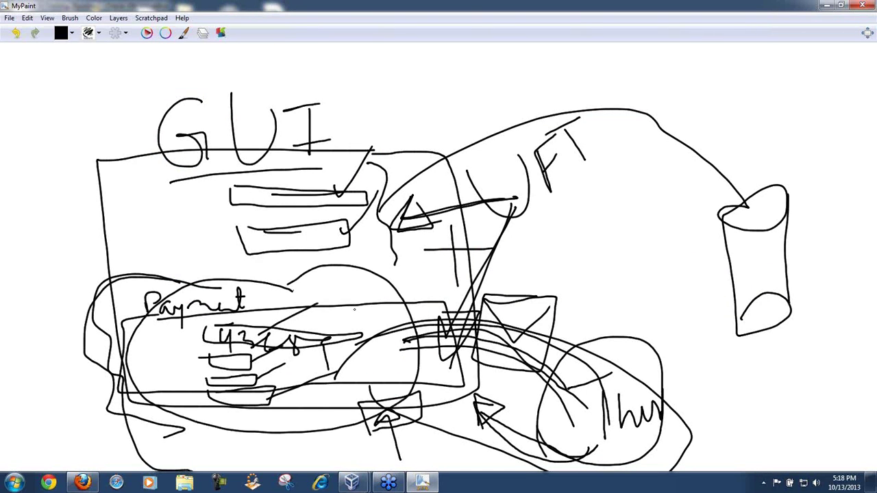
pyautogui.moveTo(357, 309)
pyautogui.mouseDown()
pyautogui.moveTo(618, 376)
pyautogui.moveTo(598, 369)
pyautogui.moveTo(623, 359)
pyautogui.moveTo(599, 365)
pyautogui.mouseUp()
pyautogui.moveTo(677, 370)
pyautogui.mouseDown()
pyautogui.moveTo(663, 392)
pyautogui.moveTo(709, 392)
pyautogui.moveTo(708, 363)
pyautogui.mouseUp()
pyautogui.moveTo(483, 284)
pyautogui.mouseDown()
pyautogui.moveTo(547, 237)
pyautogui.moveTo(514, 258)
pyautogui.moveTo(555, 323)
pyautogui.moveTo(639, 269)
pyautogui.mouseUp()
pyautogui.moveTo(595, 439)
pyautogui.mouseDown()
pyautogui.moveTo(582, 379)
pyautogui.moveTo(616, 433)
pyautogui.moveTo(603, 411)
pyautogui.moveTo(596, 432)
pyautogui.moveTo(617, 375)
pyautogui.moveTo(654, 384)
pyautogui.moveTo(586, 406)
pyautogui.moveTo(644, 387)
pyautogui.moveTo(589, 438)
pyautogui.moveTo(592, 397)
pyautogui.moveTo(630, 404)
pyautogui.mouseUp()
pyautogui.moveTo(580, 444)
pyautogui.mouseDown()
pyautogui.moveTo(432, 432)
pyautogui.moveTo(470, 397)
pyautogui.moveTo(507, 442)
pyautogui.mouseUp()
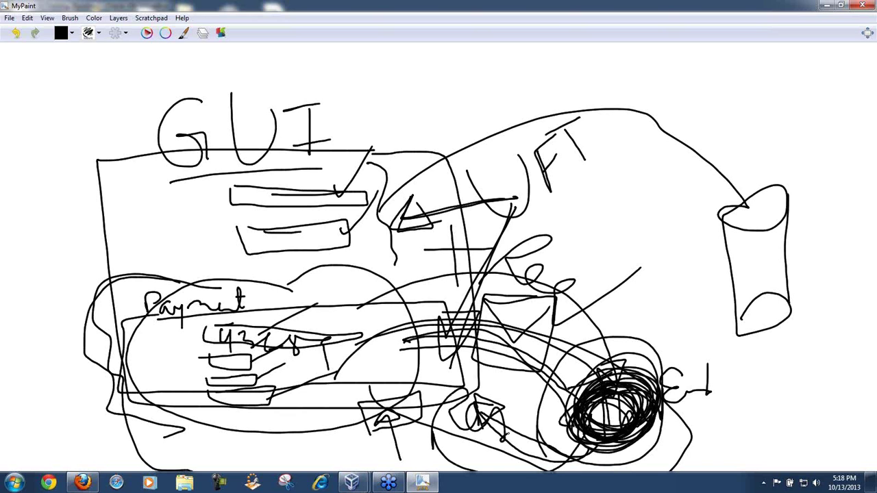
pyautogui.moveTo(351, 482)
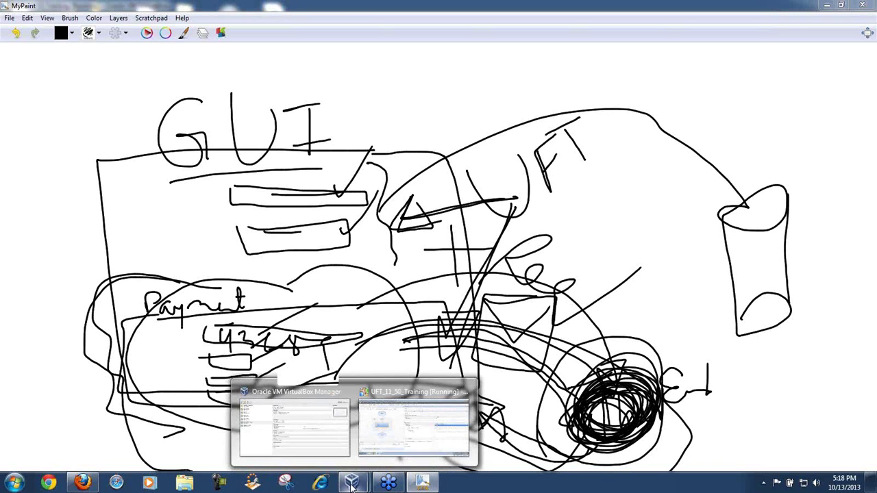
pyautogui.click(402, 430)
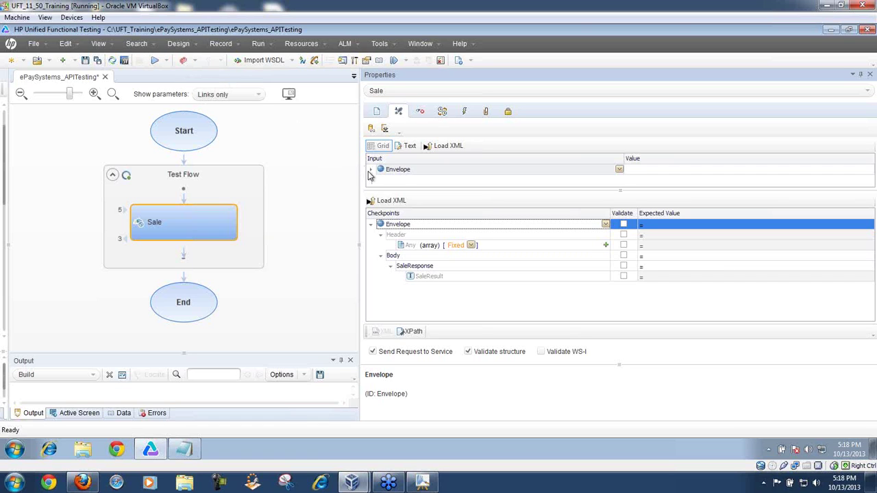
# Step: Expand the Envelope input and resize the input and checkpoint grids
pyautogui.click(370, 169)
pyautogui.moveTo(454, 190); pyautogui.dragTo(462, 248)
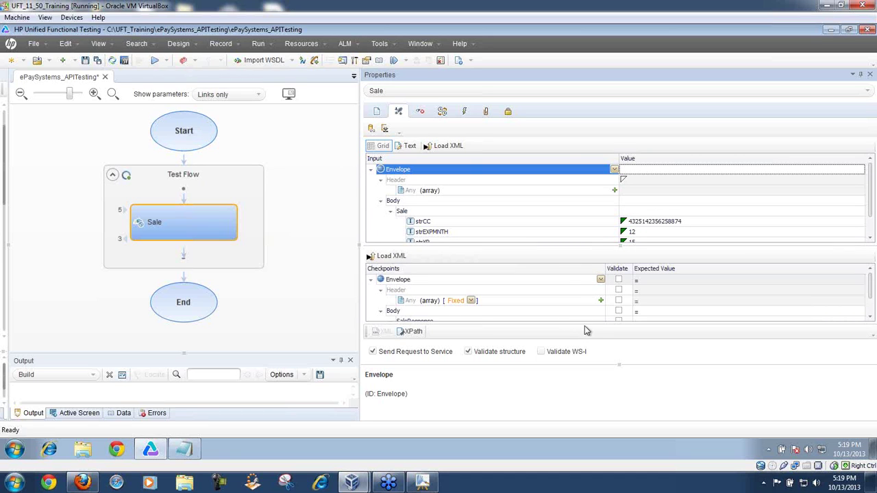
pyautogui.moveTo(553, 244); pyautogui.dragTo(546, 197)
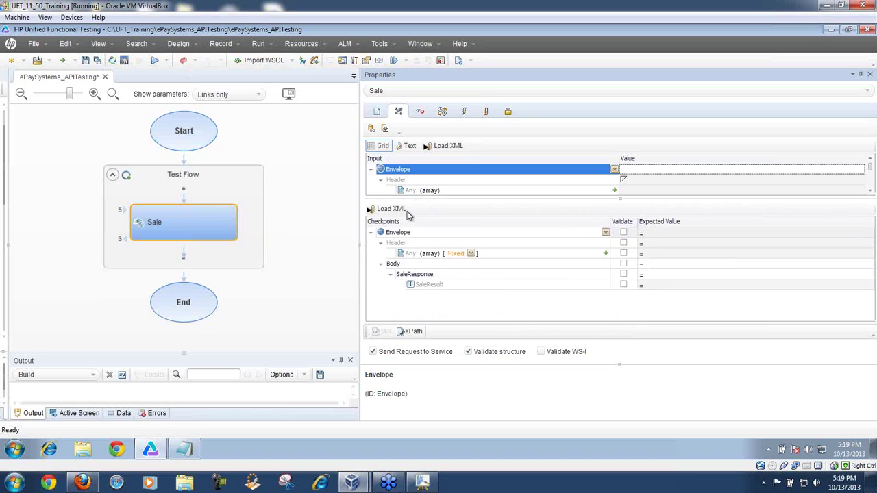
# Step: Run the test with results saved to the temporary run results folder
pyautogui.click(155, 62)
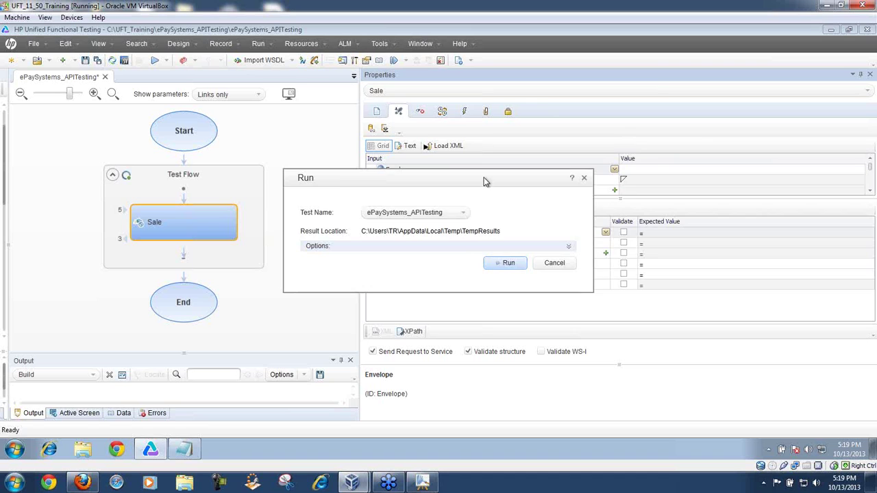
pyautogui.moveTo(484, 182); pyautogui.dragTo(551, 93)
pyautogui.click(452, 153)
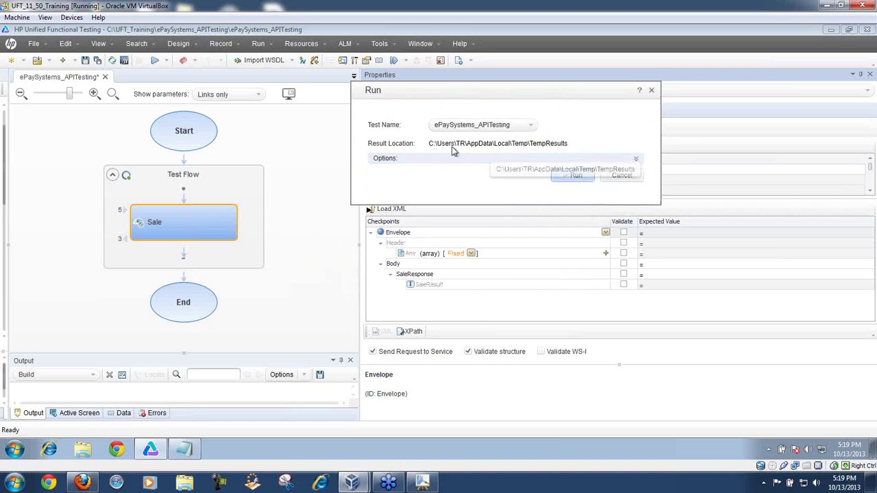
pyautogui.click(636, 161)
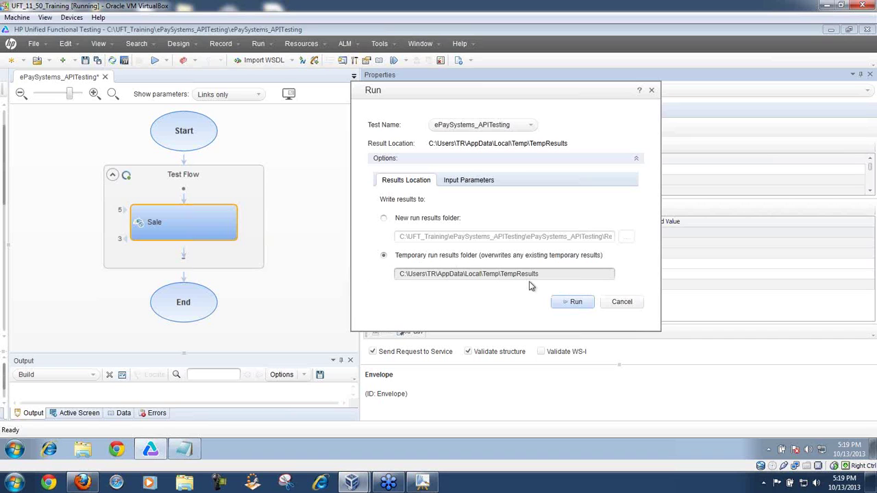
pyautogui.click(568, 304)
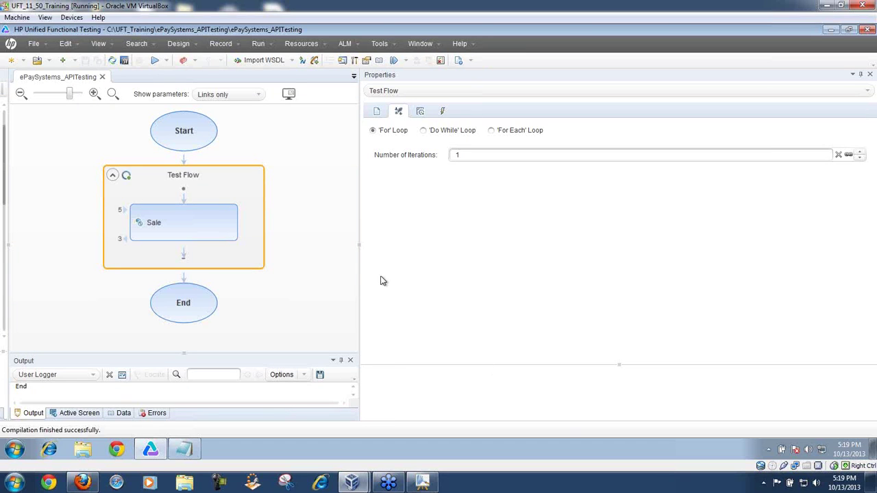
# Step: Widen the canvas and enlarge the Output run log over the test flow
pyautogui.moveTo(358, 206); pyautogui.dragTo(590, 187)
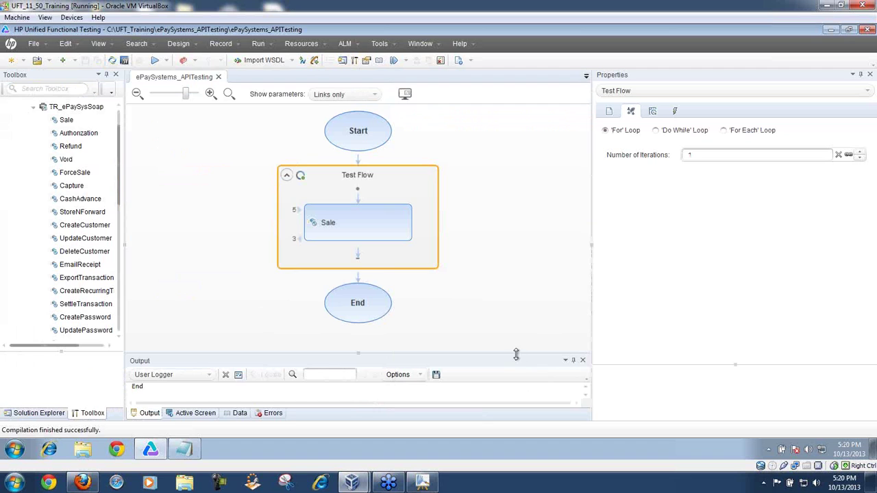
pyautogui.moveTo(515, 352); pyautogui.dragTo(517, 275)
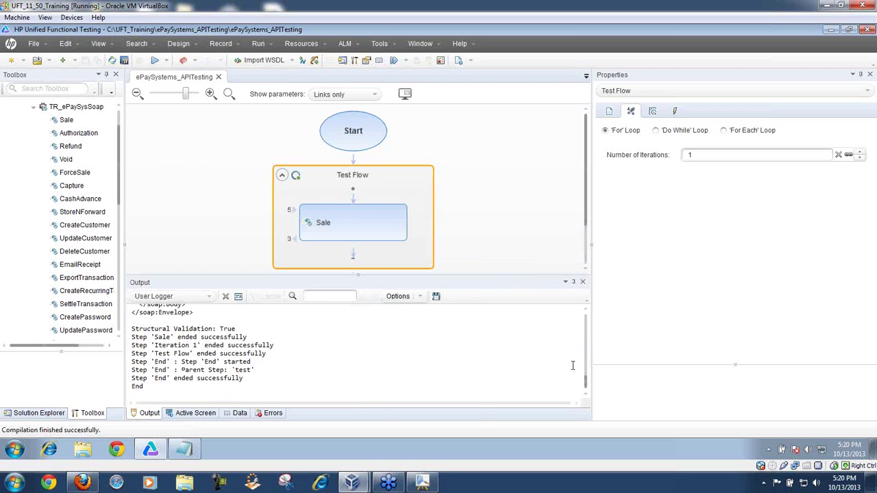
pyautogui.moveTo(586, 382); pyautogui.dragTo(587, 315)
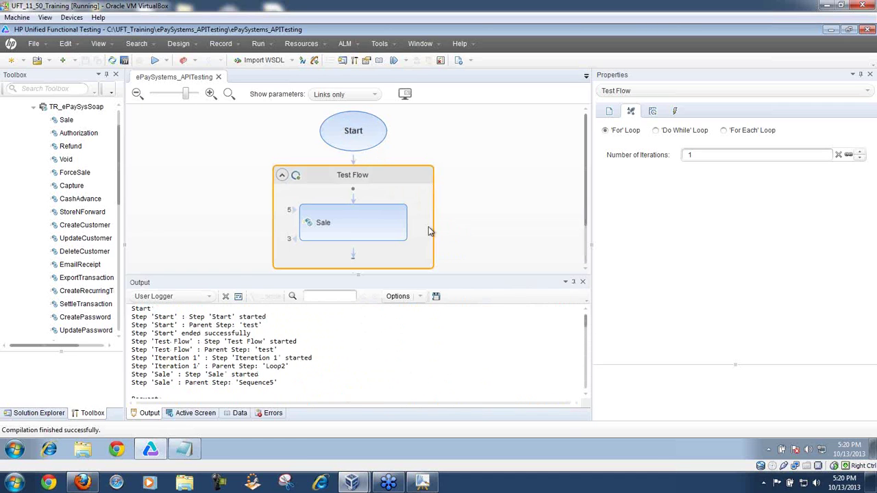
pyautogui.moveTo(483, 274); pyautogui.dragTo(487, 134)
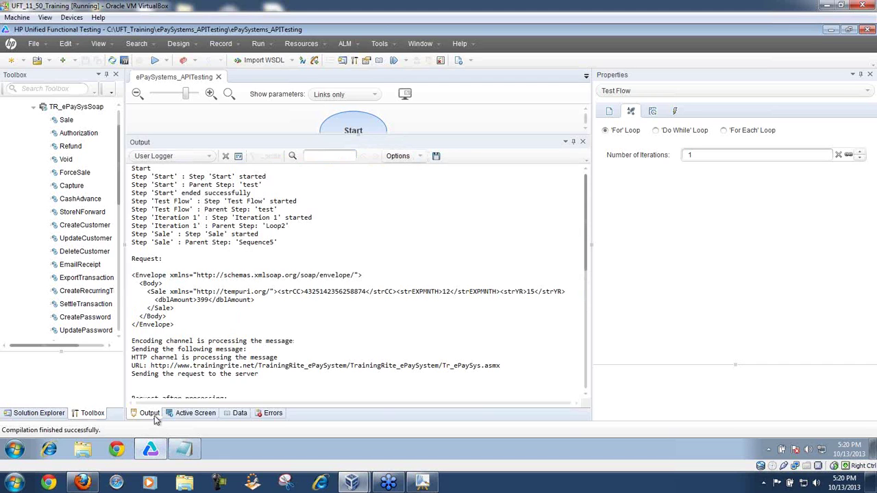
# Step: Check the Active Screen, Data and Errors tabs, then return to the Output log
pyautogui.click(183, 415)
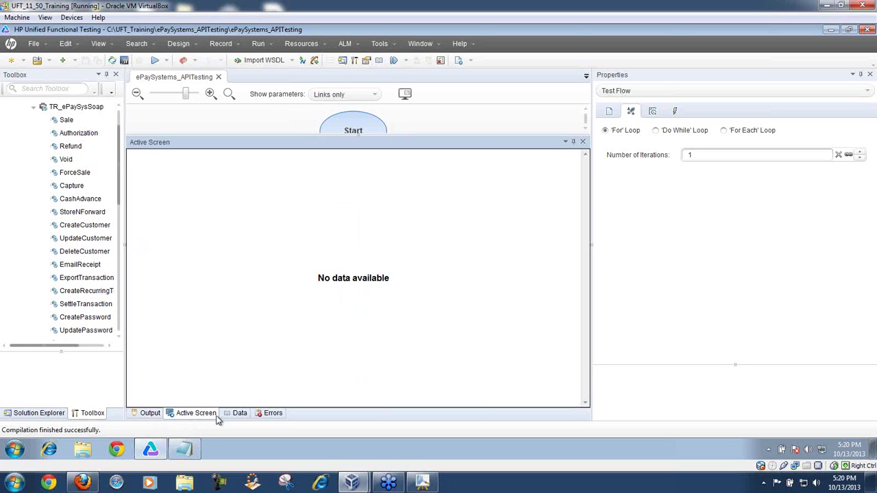
pyautogui.click(240, 418)
pyautogui.click(274, 417)
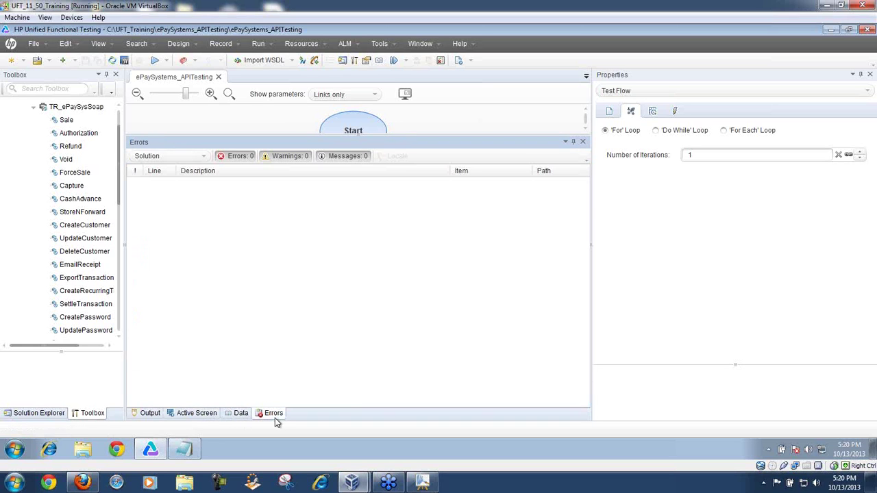
pyautogui.click(152, 417)
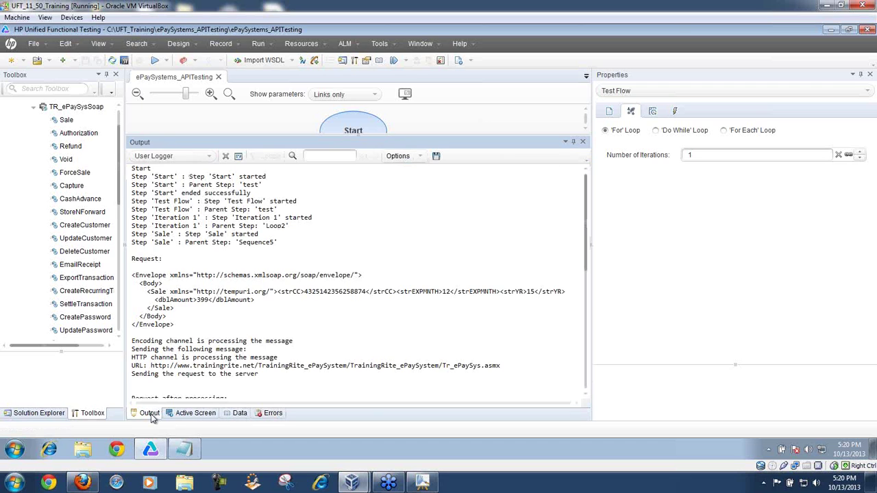
pyautogui.click(99, 45)
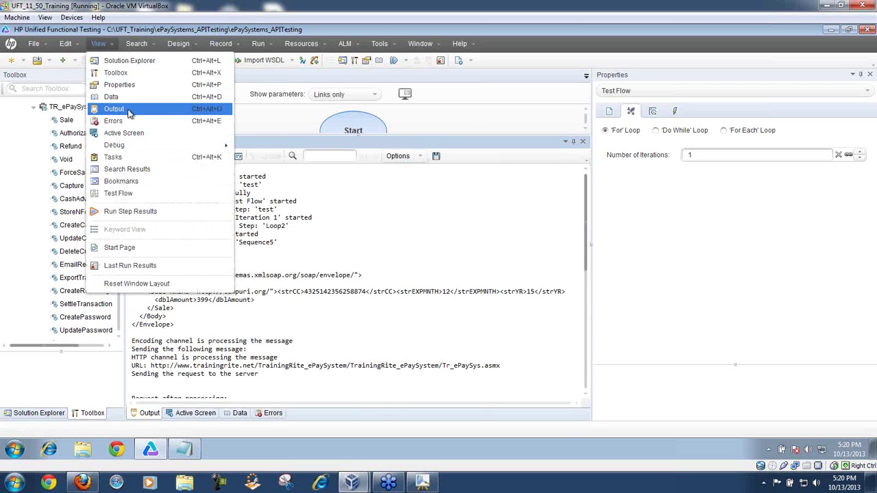
pyautogui.click(419, 328)
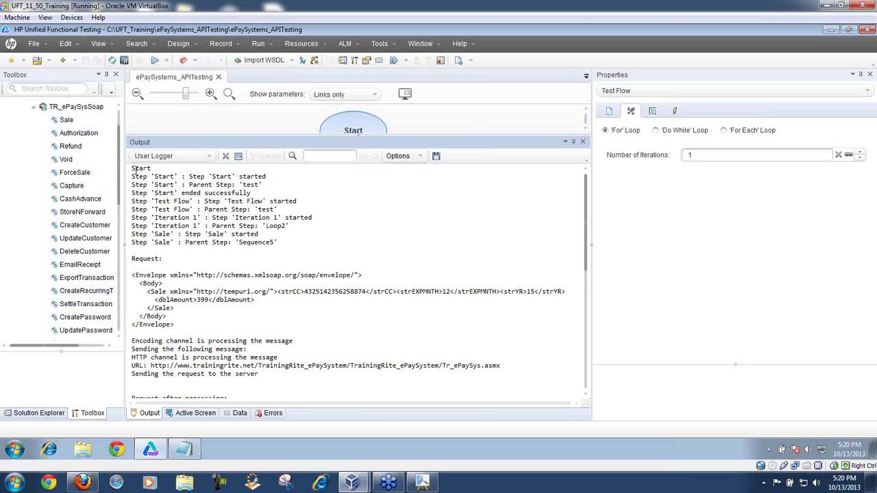
# Step: Select the Sale SOAP request envelope with expiry 12/15 and amount 399 in the log
pyautogui.moveTo(132, 168); pyautogui.dragTo(157, 169)
pyautogui.moveTo(158, 172); pyautogui.dragTo(310, 243)
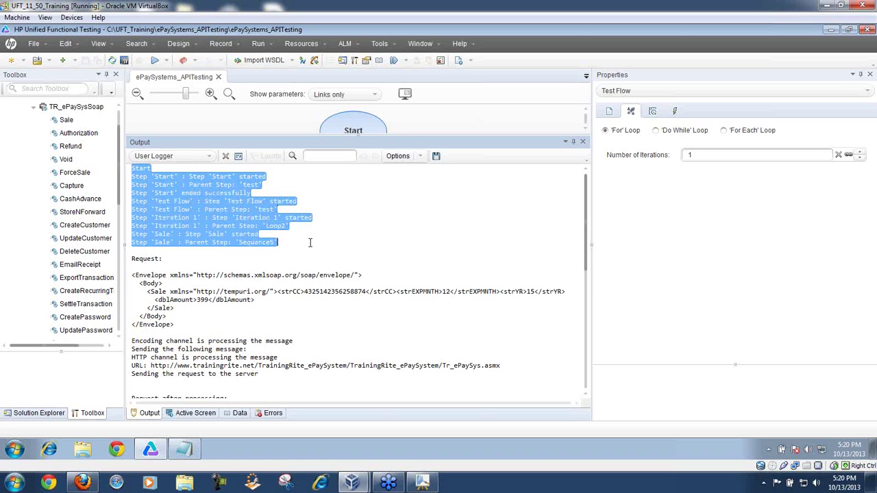
pyautogui.click(168, 259)
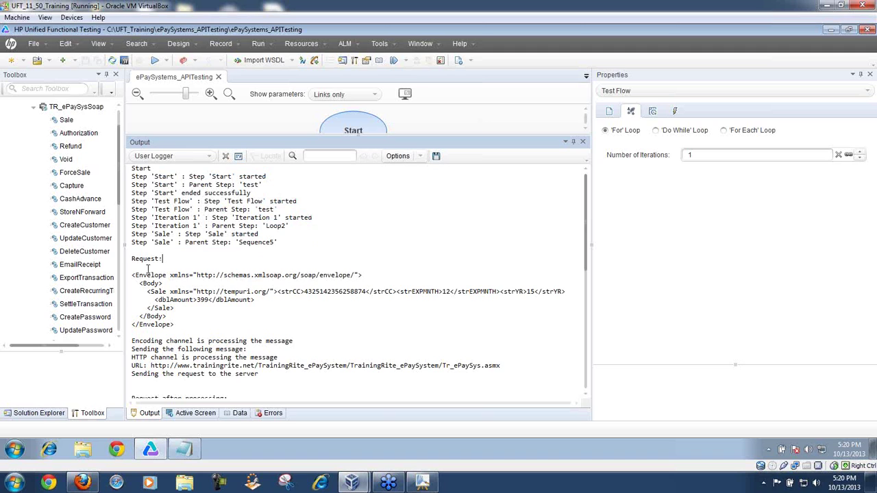
pyautogui.moveTo(134, 271); pyautogui.dragTo(185, 327)
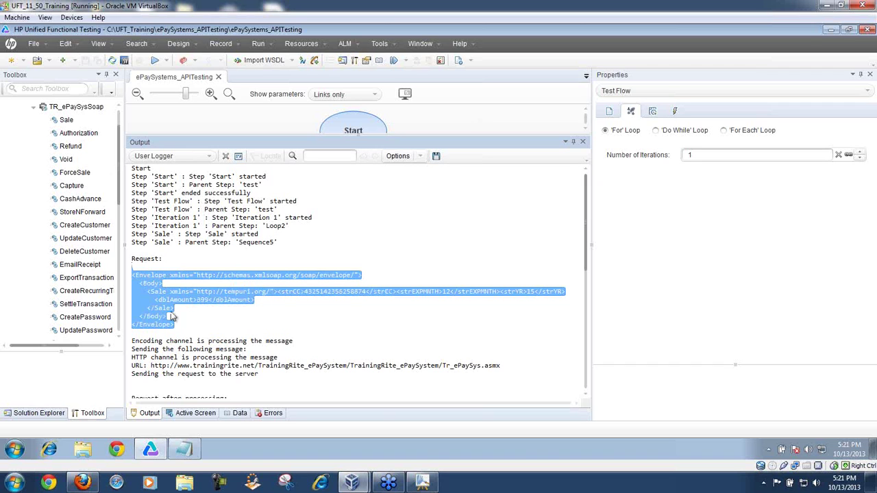
pyautogui.click(183, 448)
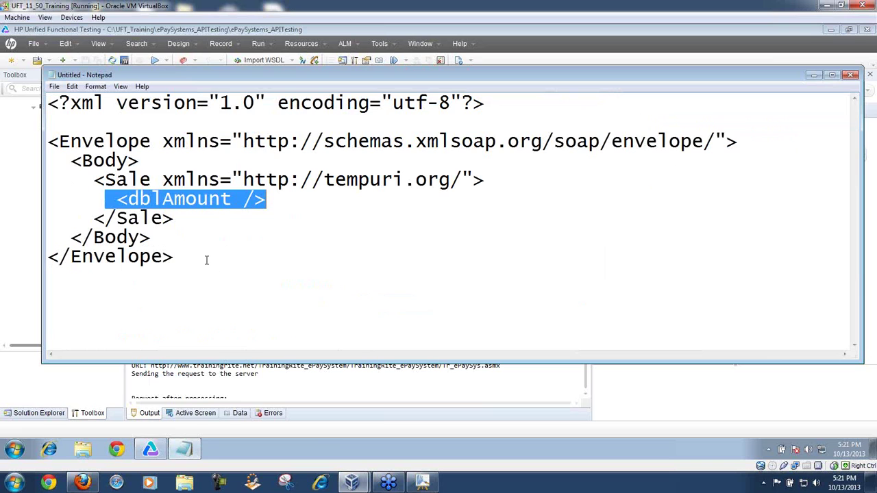
# Step: Paste the filled Sale request envelope below the empty template in Notepad
pyautogui.click(206, 260)
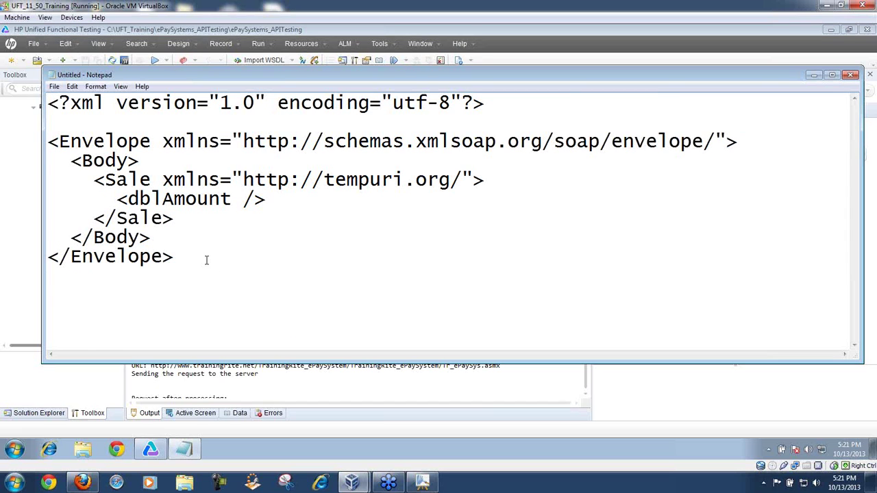
pyautogui.hotkey('ctrl', 'v')
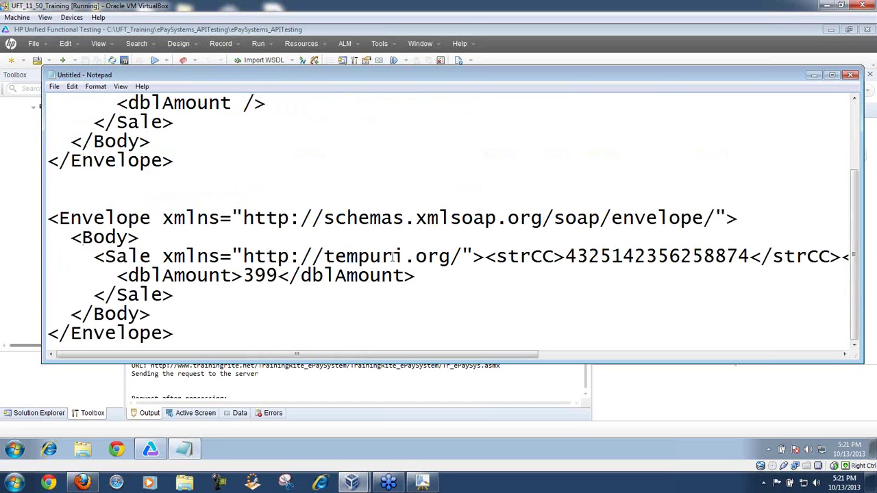
pyautogui.moveTo(472, 69); pyautogui.dragTo(470, 25)
pyautogui.hotkey('ctrl', 'a')
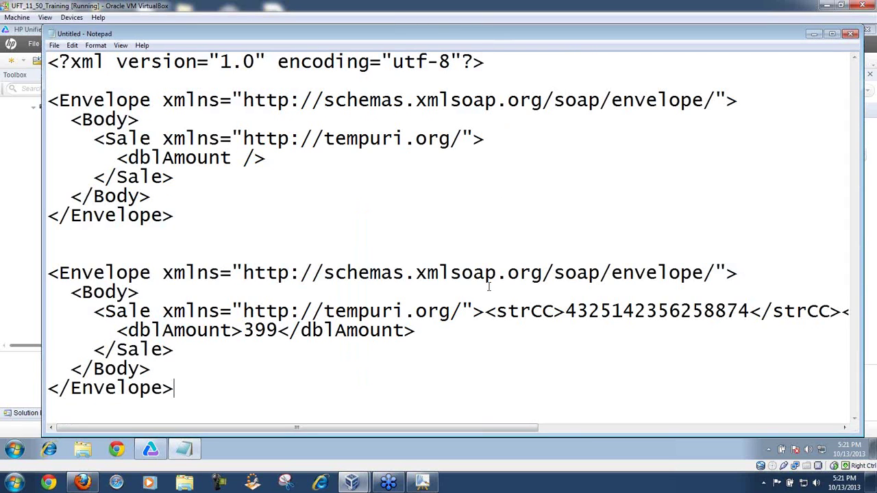
# Step: Put strCC, the expiry fields and strYR on their own lines in the pasted request
pyautogui.click(484, 312)
pyautogui.press('Return')
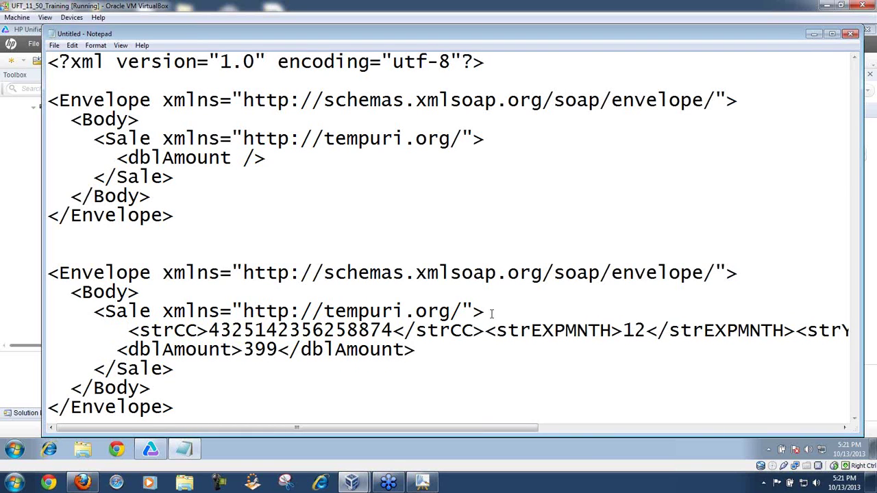
pyautogui.press('Return')
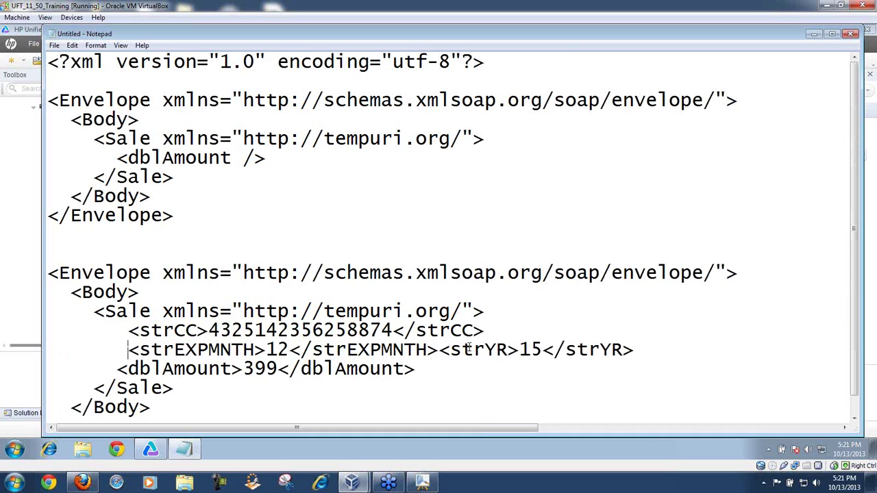
pyautogui.click(440, 350)
pyautogui.press('Return')
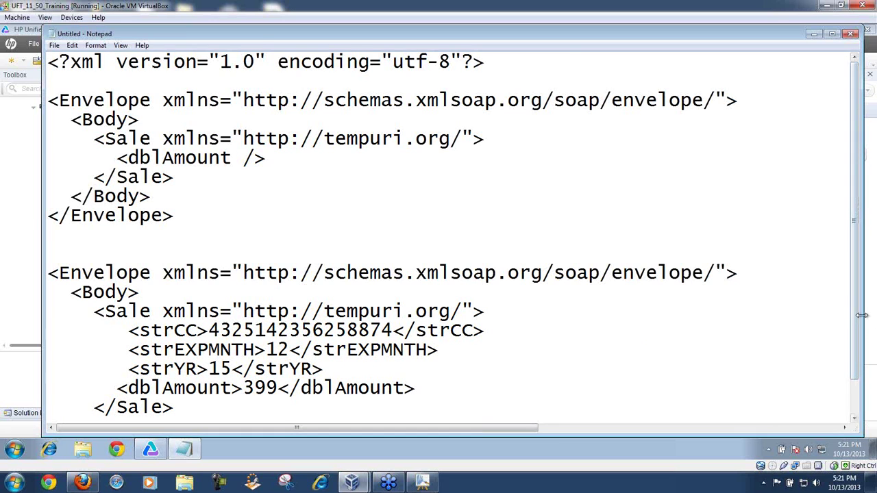
pyautogui.scroll(-1, 856, 315)
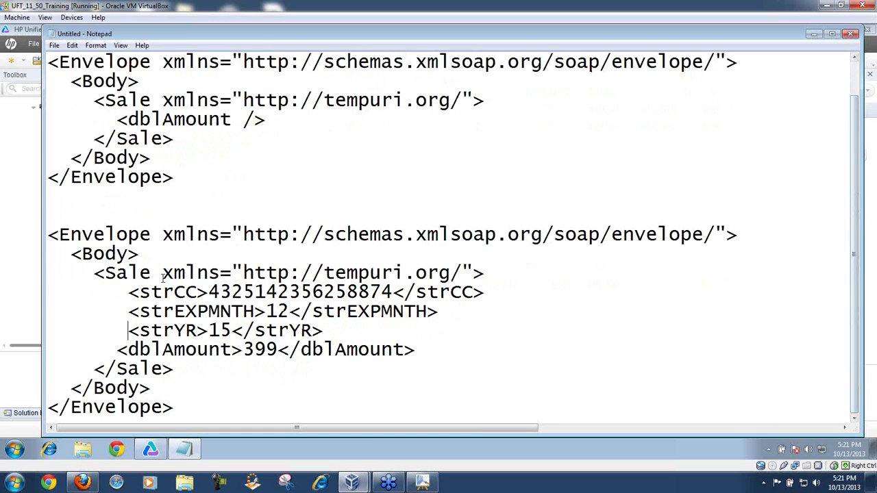
pyautogui.moveTo(52, 235); pyautogui.dragTo(528, 409)
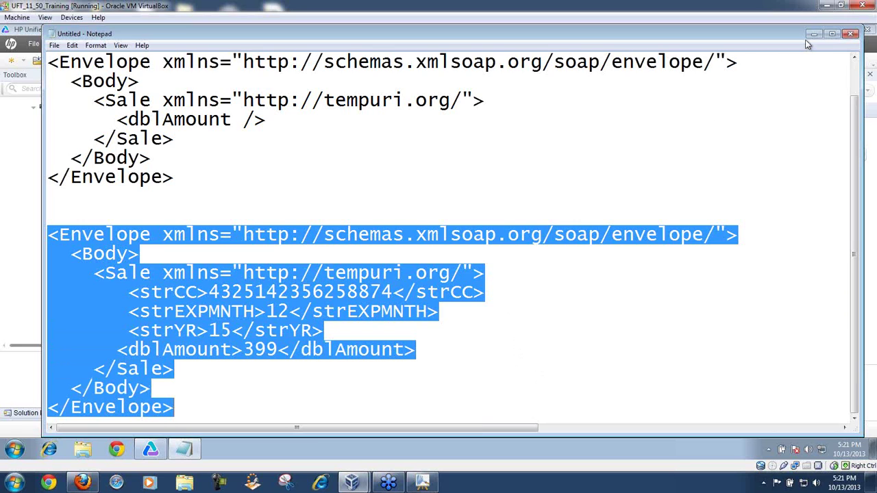
pyautogui.hotkey('alt', 'Tab')
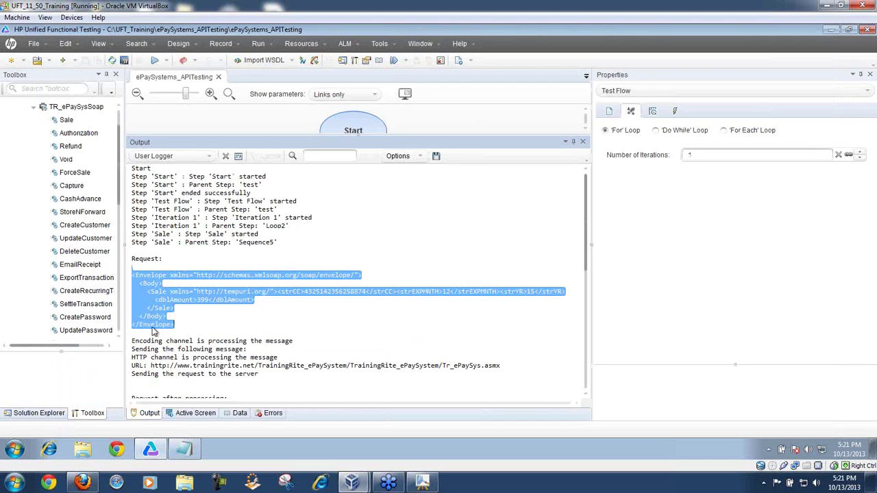
# Step: Scroll the run log, highlighting the service endpoint URL and the processed request envelope
pyautogui.click(187, 320)
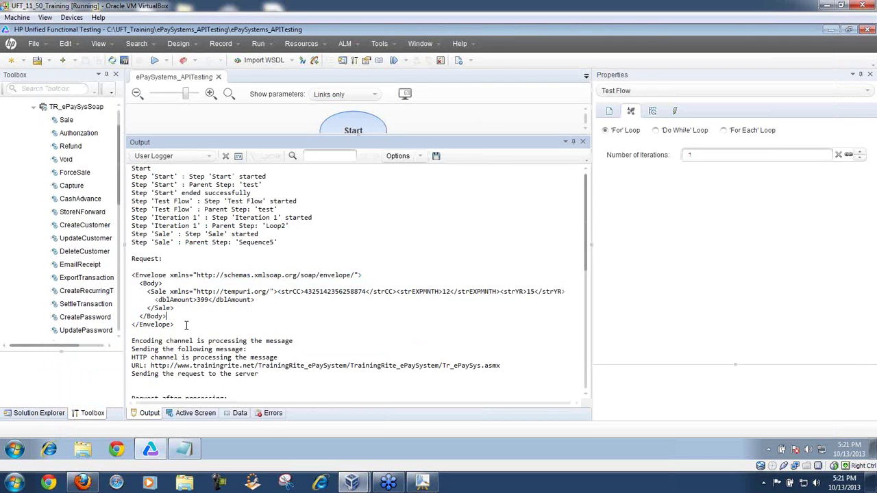
pyautogui.moveTo(586, 253); pyautogui.dragTo(587, 317)
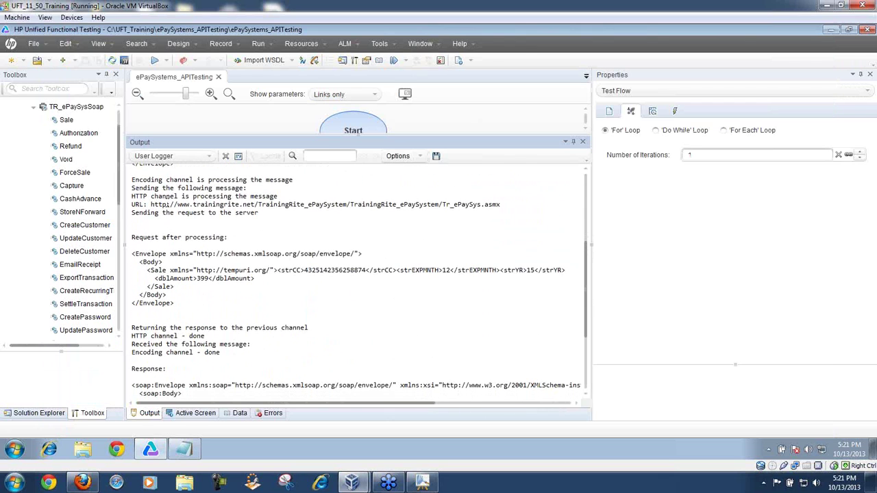
pyautogui.moveTo(173, 204); pyautogui.dragTo(504, 204)
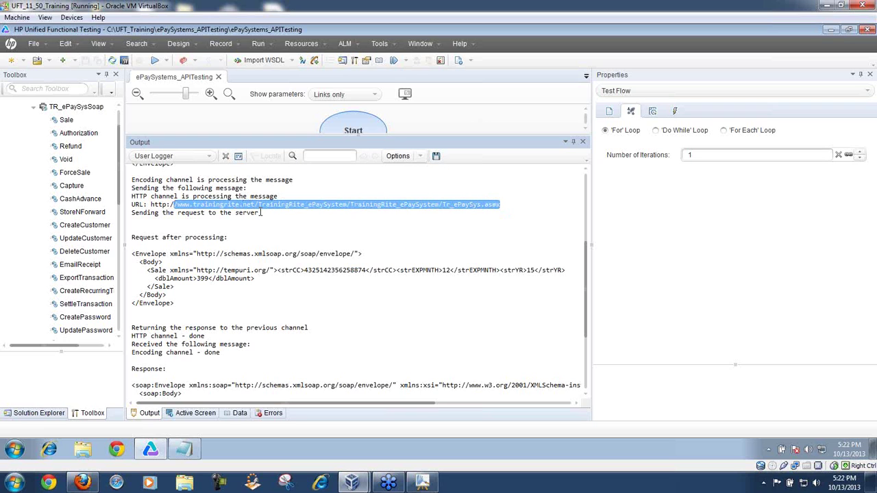
pyautogui.moveTo(584, 283); pyautogui.dragTo(586, 318)
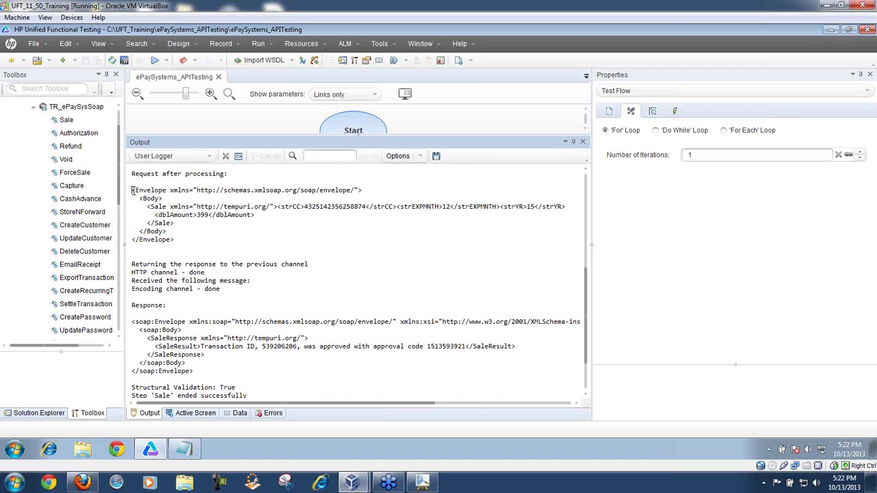
pyautogui.moveTo(133, 190); pyautogui.dragTo(186, 242)
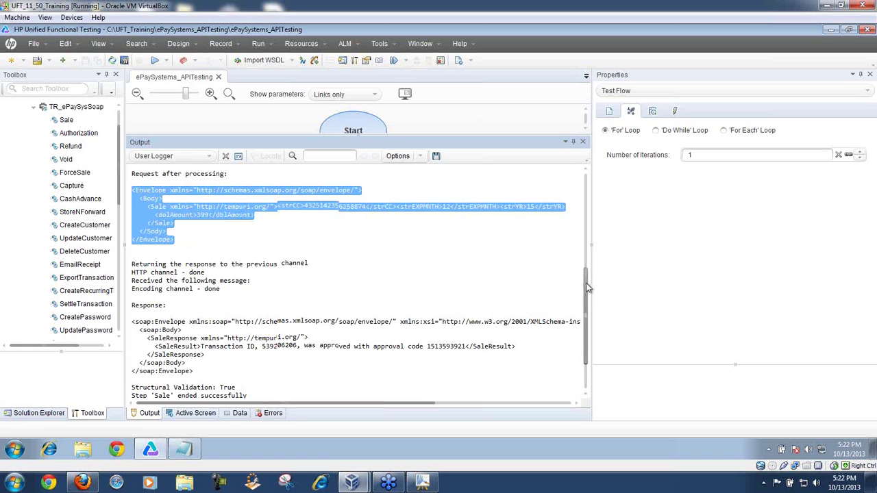
# Step: Select the Sale SOAP response envelope reporting the approved transaction
pyautogui.moveTo(586, 280); pyautogui.dragTo(590, 324)
pyautogui.moveTo(157, 207); pyautogui.dragTo(339, 237)
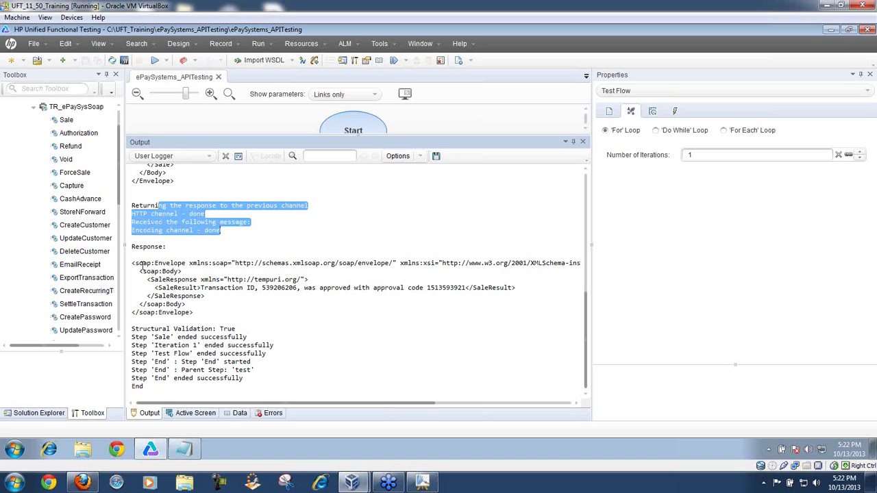
pyautogui.moveTo(133, 263); pyautogui.dragTo(205, 318)
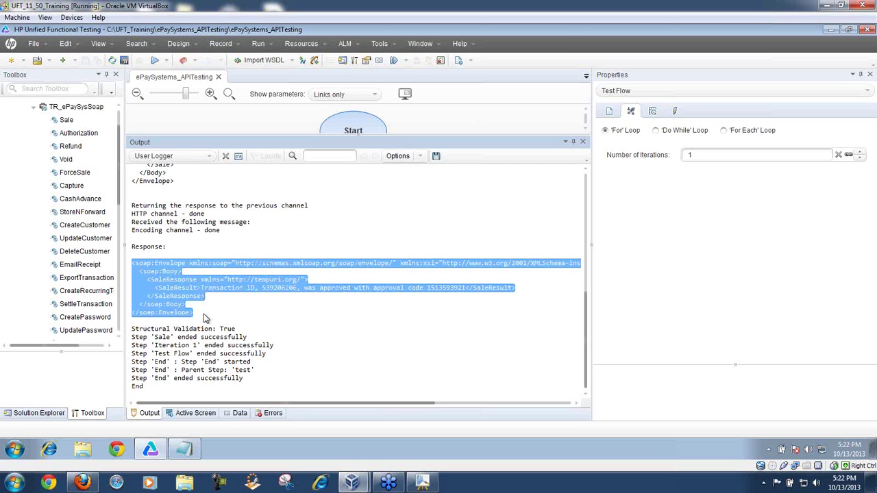
pyautogui.click(186, 448)
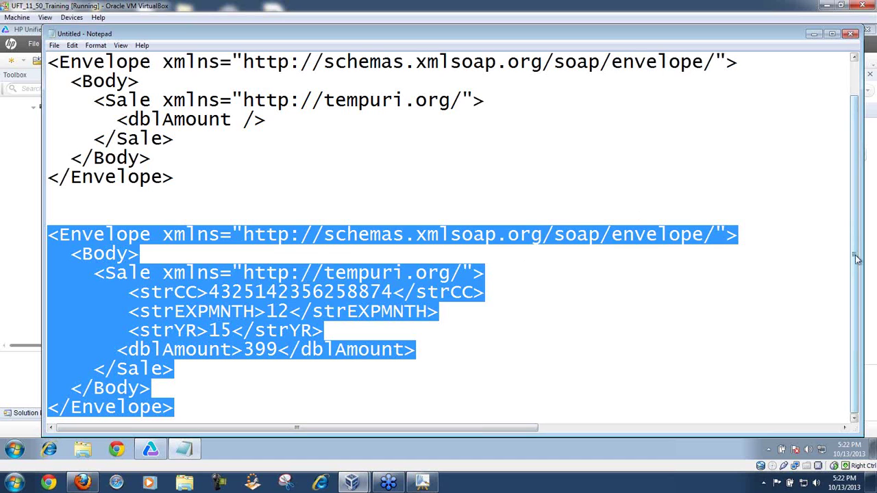
# Step: Paste the SOAP response envelope on a fresh line below the request
pyautogui.click(212, 412)
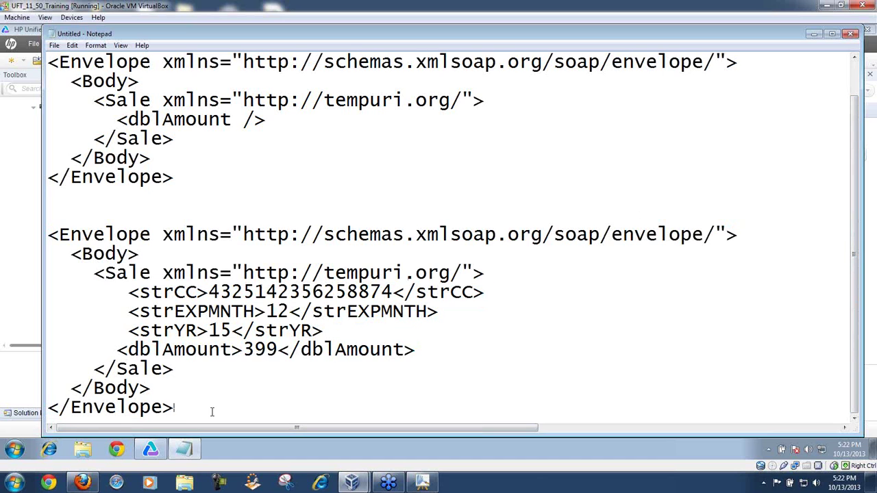
pyautogui.press('Return')
pyautogui.press('Return')
pyautogui.press('Return')
pyautogui.press('Return')
pyautogui.press('Return')
pyautogui.press('Return')
pyautogui.press('Return')
pyautogui.press('Return')
pyautogui.press('Return')
pyautogui.press('Up')
pyautogui.press('Up')
pyautogui.hotkey('ctrl', 'v')
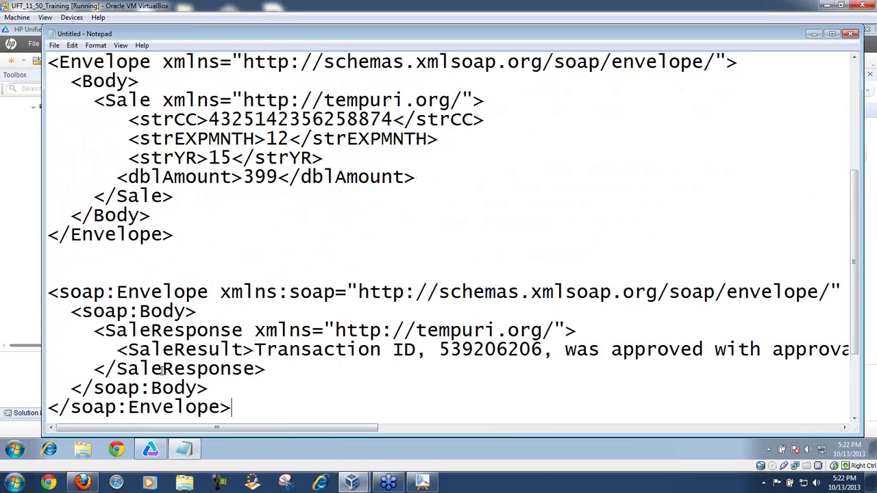
# Step: Review the response's opening lines, closing tags and SaleResponse elements
pyautogui.moveTo(50, 296); pyautogui.dragTo(211, 306)
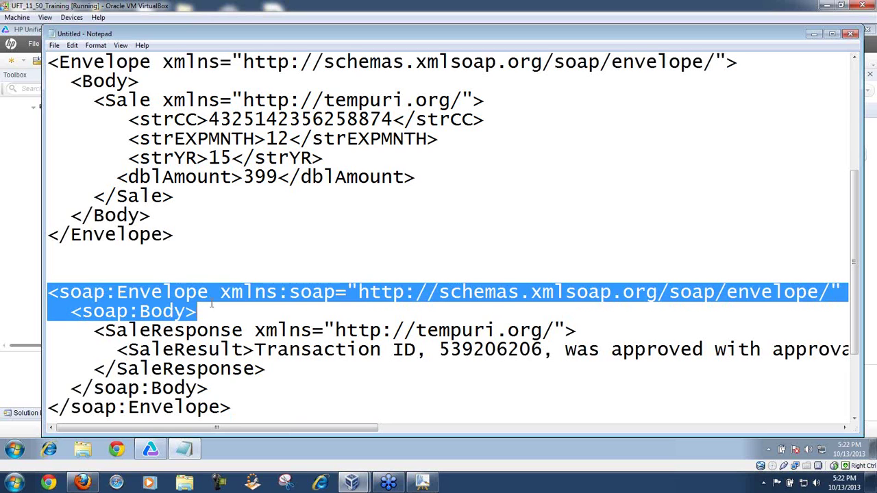
pyautogui.moveTo(72, 387); pyautogui.dragTo(240, 411)
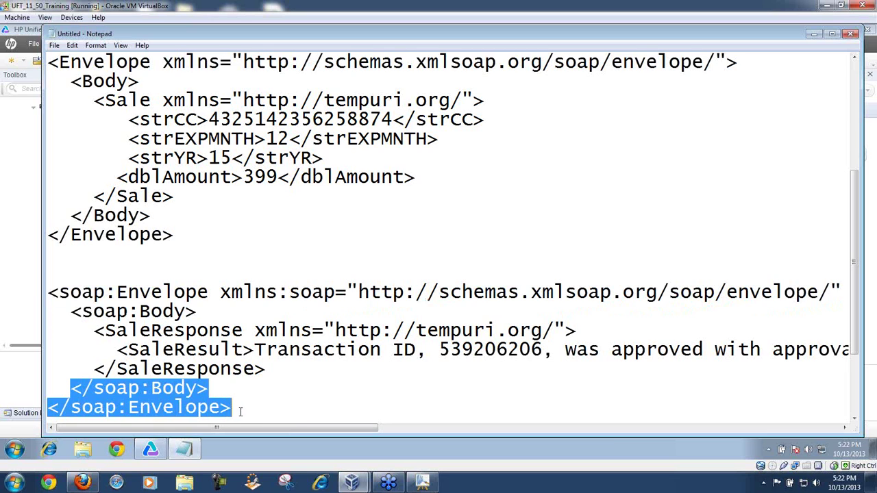
pyautogui.moveTo(266, 374); pyautogui.dragTo(91, 334)
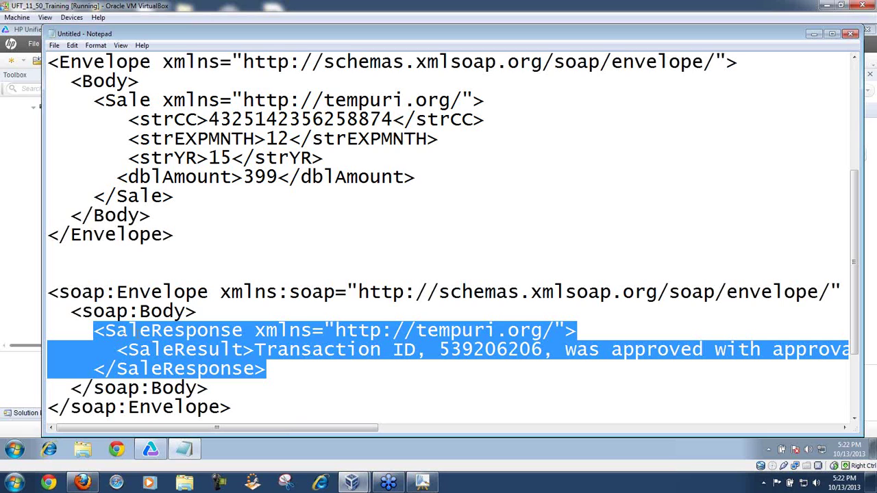
pyautogui.moveTo(151, 331); pyautogui.dragTo(243, 333)
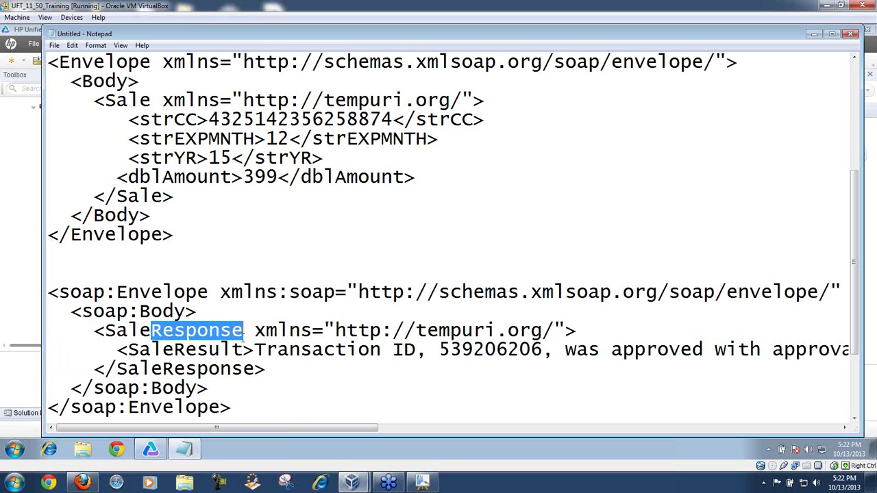
pyautogui.moveTo(152, 330); pyautogui.dragTo(521, 350)
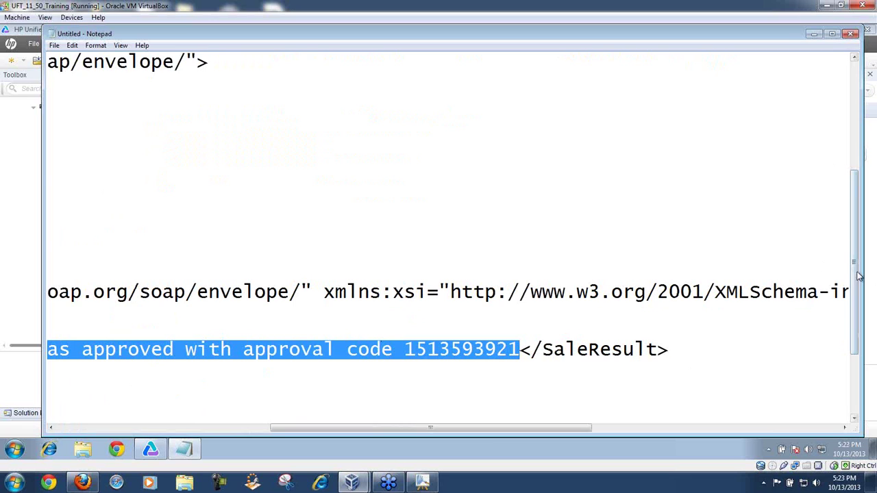
# Step: Paste the transaction-approved result sentence onto the last line
pyautogui.scroll(-1, 855, 278)
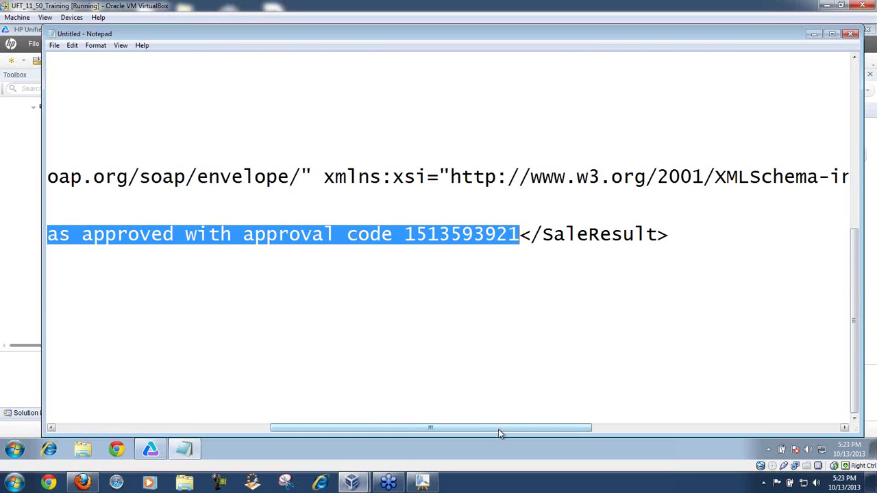
pyautogui.moveTo(499, 430); pyautogui.dragTo(260, 460)
pyautogui.click(152, 369)
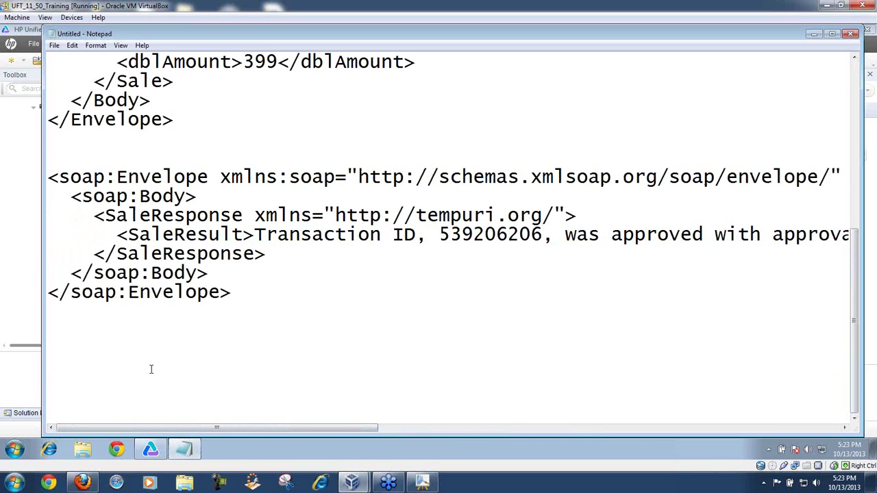
pyautogui.hotkey('ctrl', 'v')
pyautogui.moveTo(49, 367); pyautogui.dragTo(345, 370)
pyautogui.moveTo(512, 374); pyautogui.dragTo(841, 372)
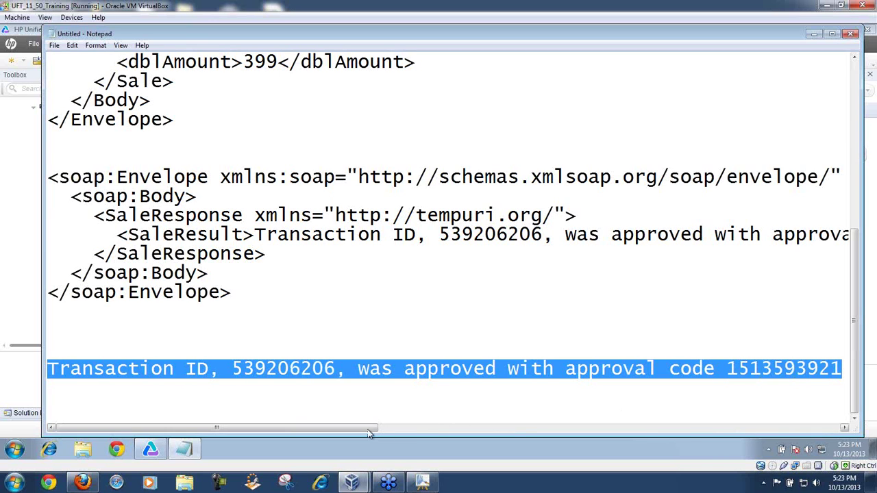
pyautogui.moveTo(376, 428); pyautogui.dragTo(290, 431)
# Step: Minimize Notepad, widen the Properties panel and open the last run's results
pyautogui.click(813, 34)
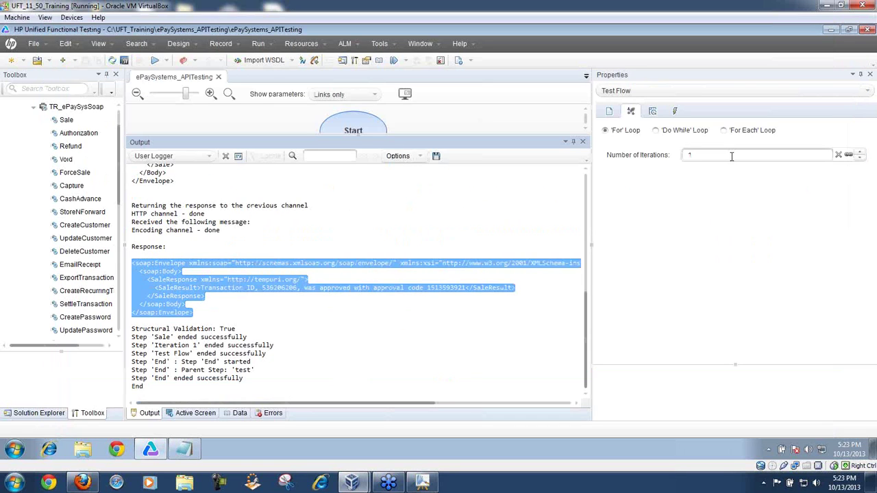
pyautogui.moveTo(593, 188); pyautogui.dragTo(527, 198)
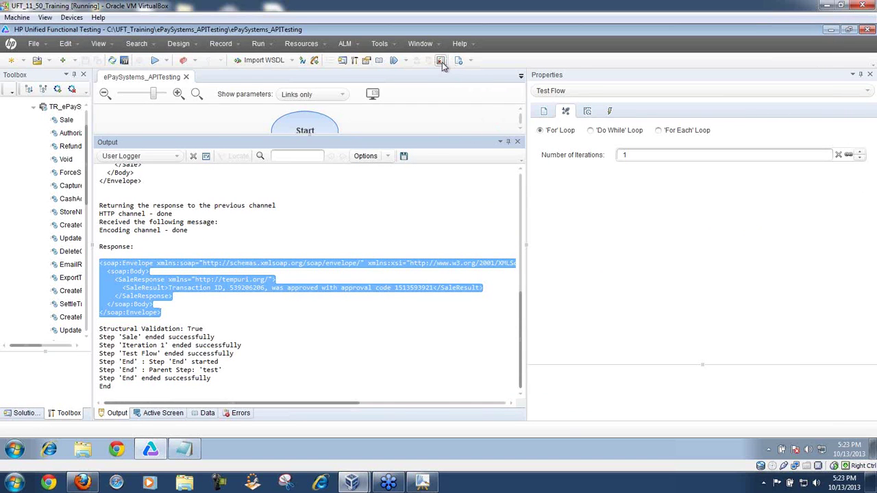
pyautogui.click(442, 62)
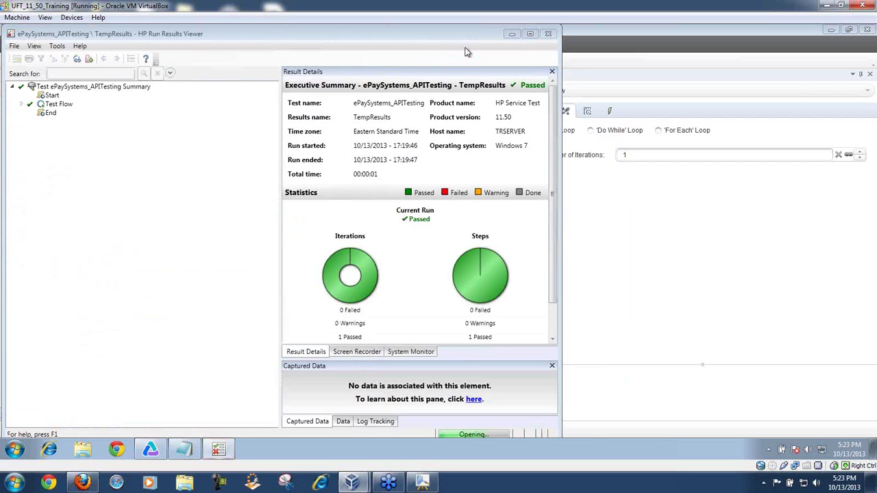
# Step: Maximize the Run Results Viewer and expand Test Flow down to the Iteration 1 summary
pyautogui.moveTo(458, 37); pyautogui.dragTo(576, 36)
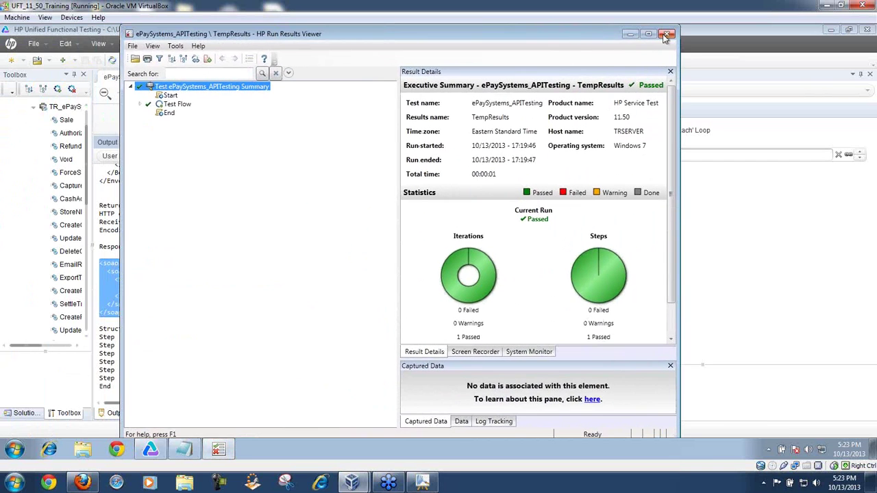
pyautogui.click(649, 34)
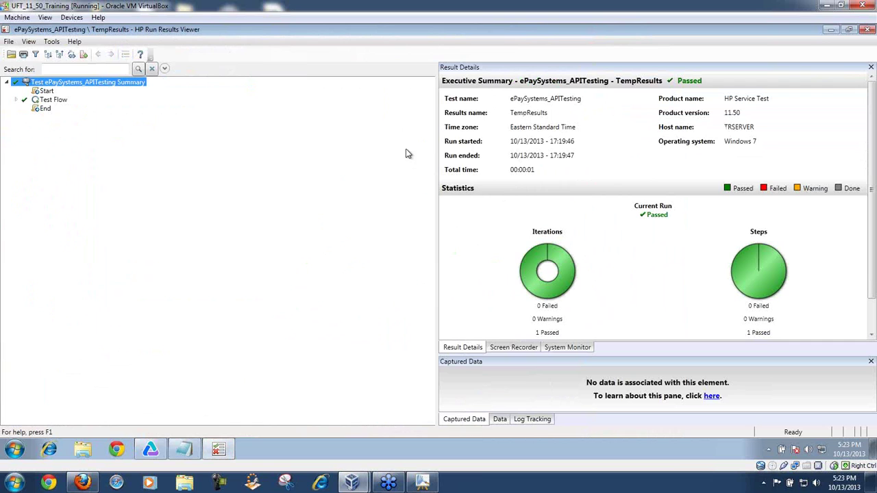
pyautogui.moveTo(437, 138); pyautogui.dragTo(227, 137)
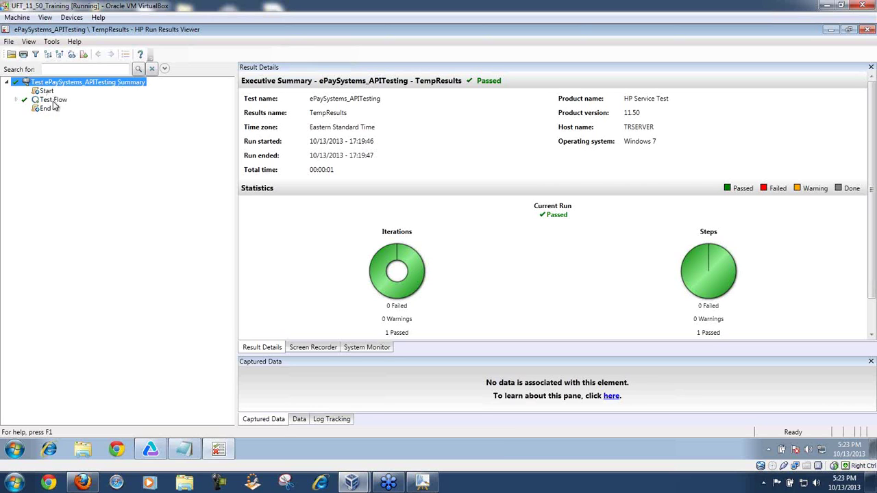
pyautogui.click(15, 100)
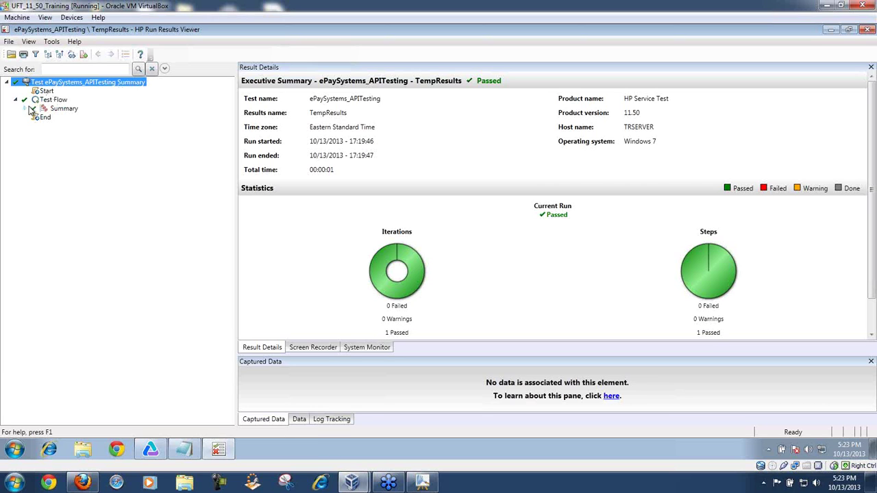
pyautogui.click(25, 108)
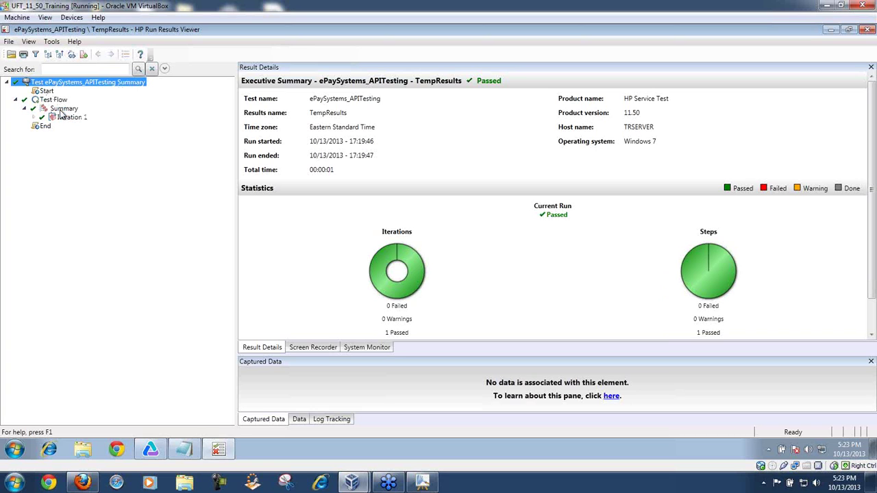
pyautogui.click(61, 110)
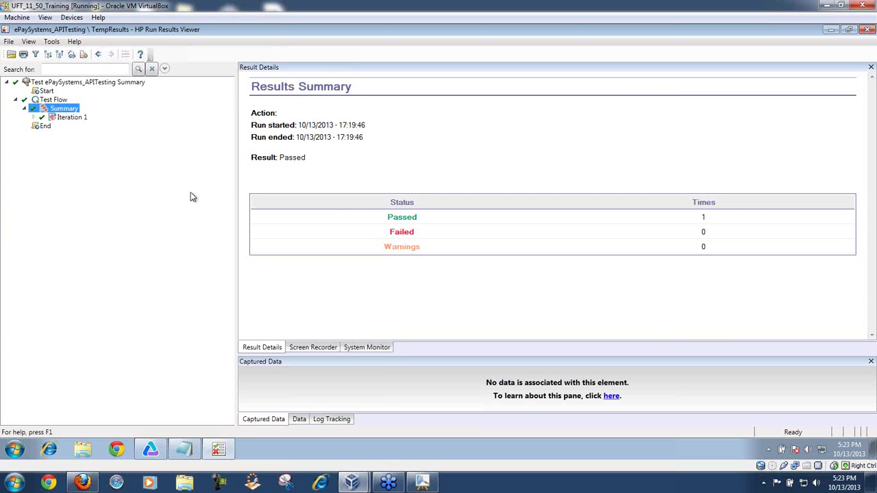
pyautogui.click(71, 118)
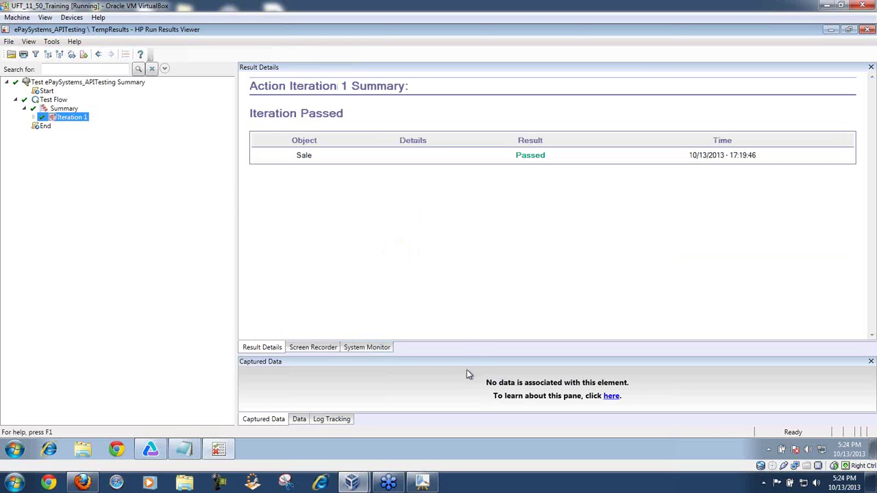
# Step: Review the Test Flow properties, executive summary and Iteration 1 summary, then expand Iteration 1
pyautogui.click(63, 100)
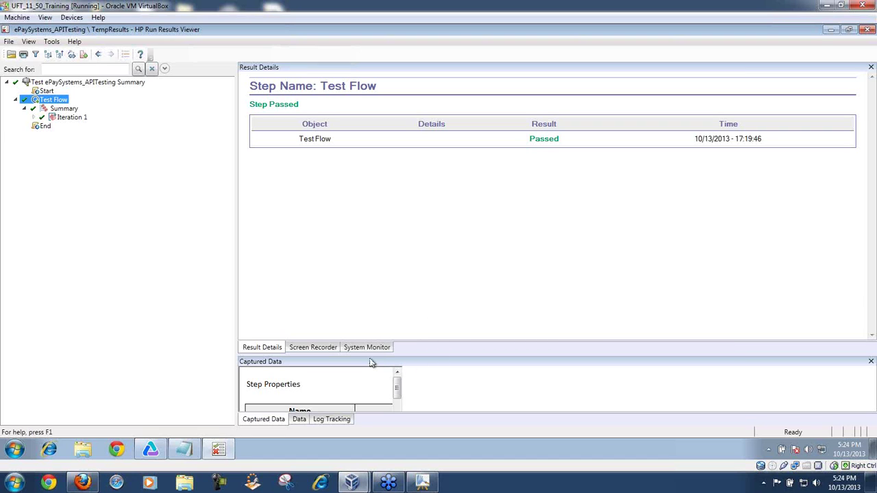
pyautogui.moveTo(365, 356); pyautogui.dragTo(361, 167)
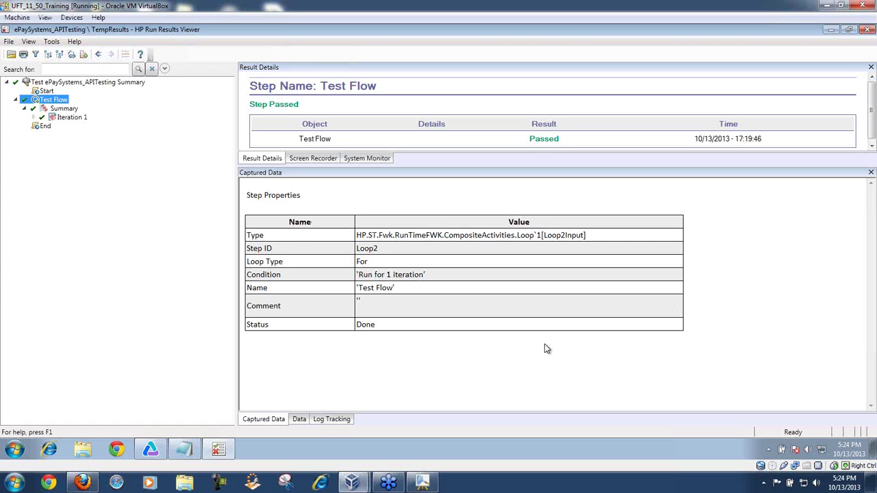
pyautogui.click(65, 83)
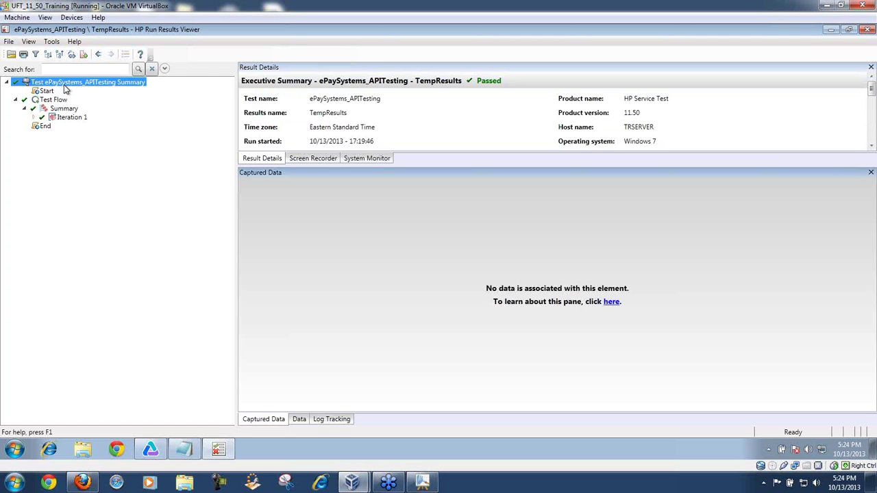
pyautogui.click(52, 99)
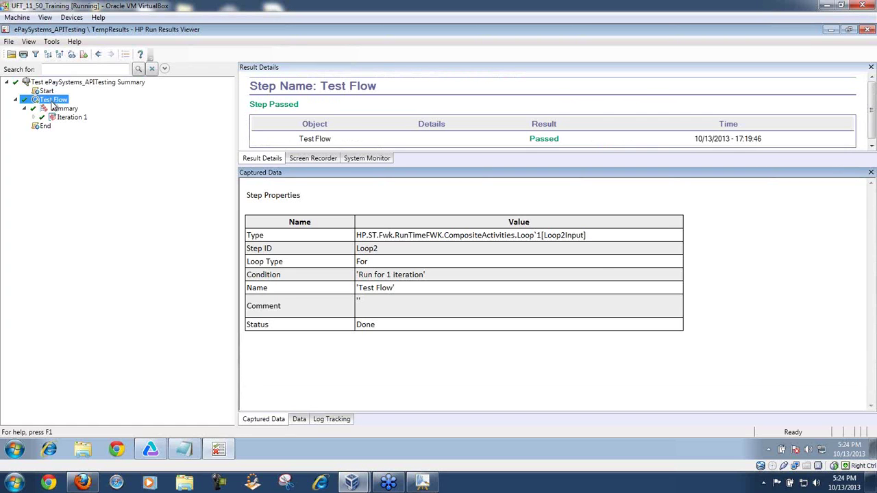
pyautogui.click(57, 110)
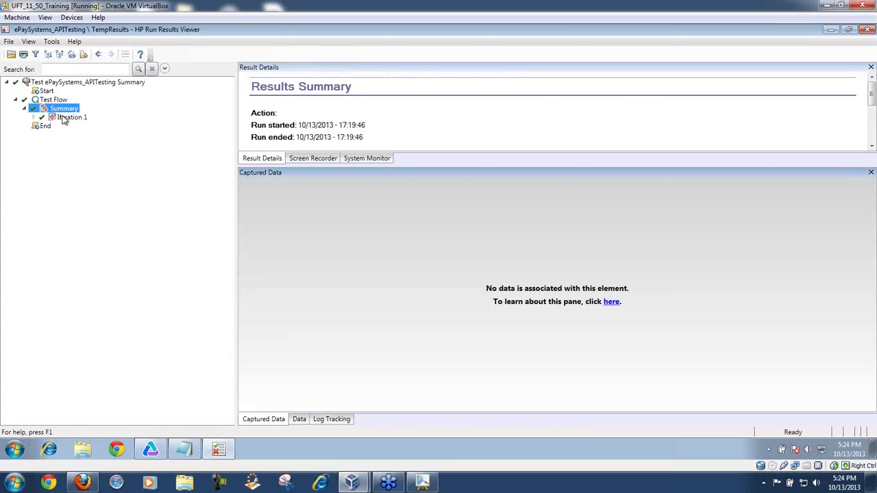
pyautogui.click(69, 118)
pyautogui.click(33, 117)
# Step: Show the Sale step's captured data and highlight its HttpStatusCode value 200 : OK
pyautogui.click(72, 126)
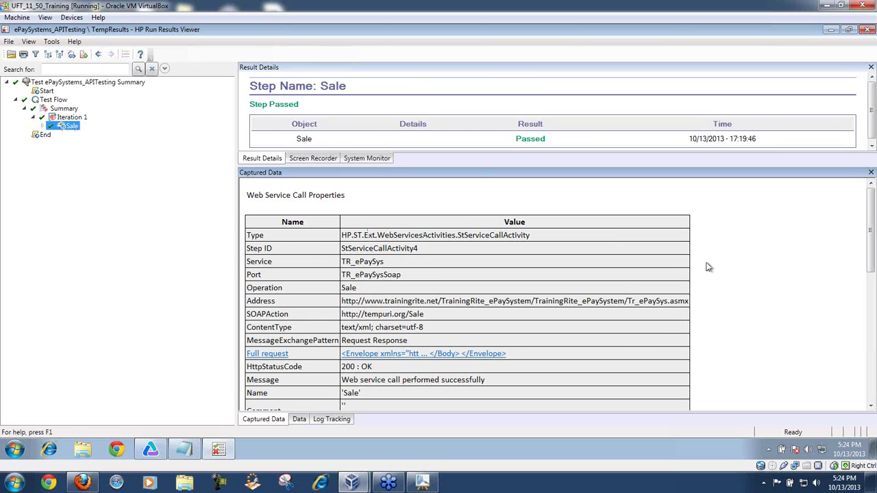
pyautogui.moveTo(871, 226); pyautogui.dragTo(871, 226)
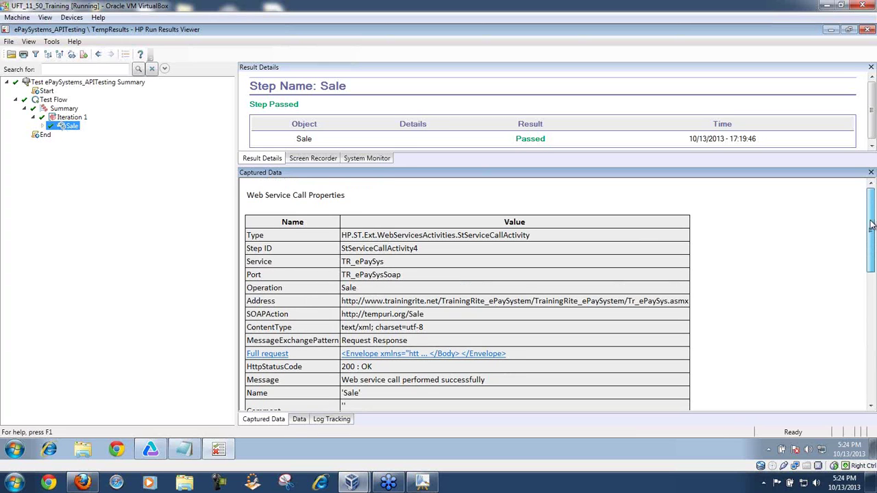
pyautogui.moveTo(353, 195); pyautogui.dragTo(245, 196)
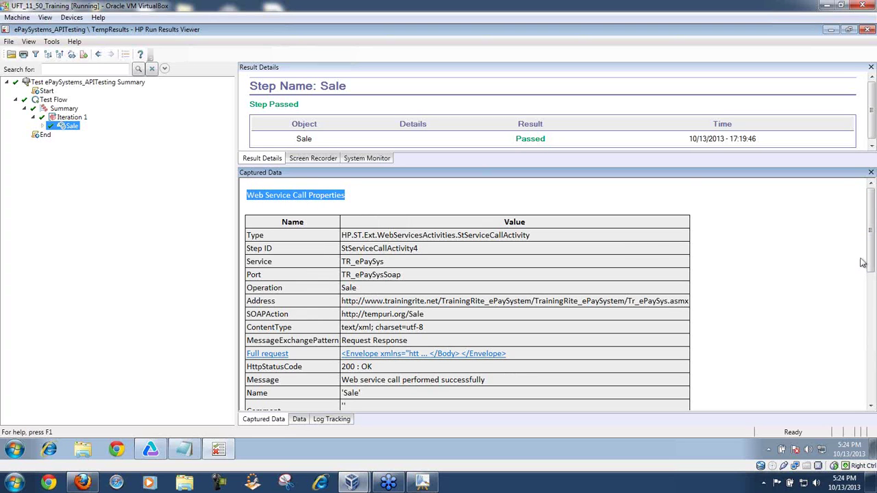
pyautogui.moveTo(872, 259); pyautogui.dragTo(874, 269)
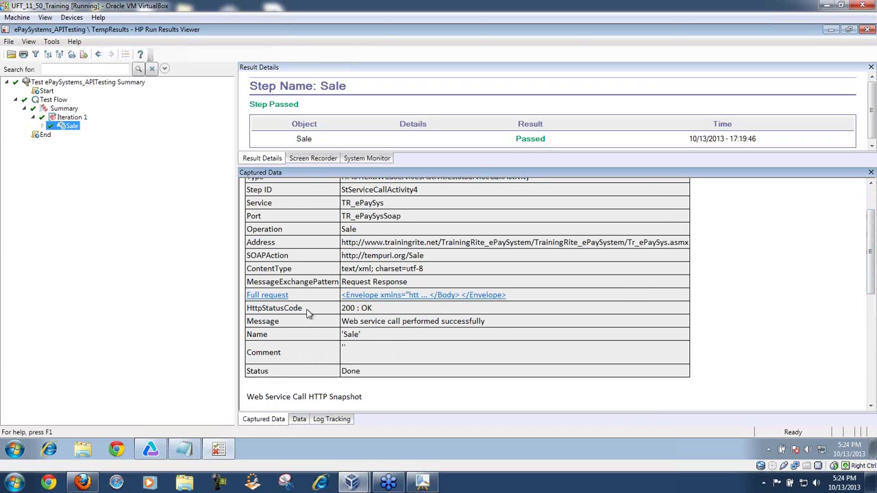
pyautogui.moveTo(303, 309); pyautogui.dragTo(249, 315)
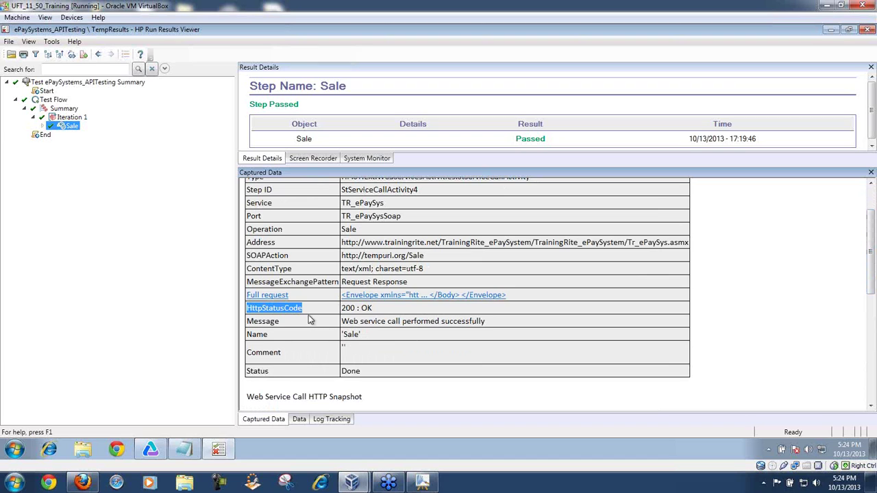
pyautogui.moveTo(376, 309); pyautogui.dragTo(340, 310)
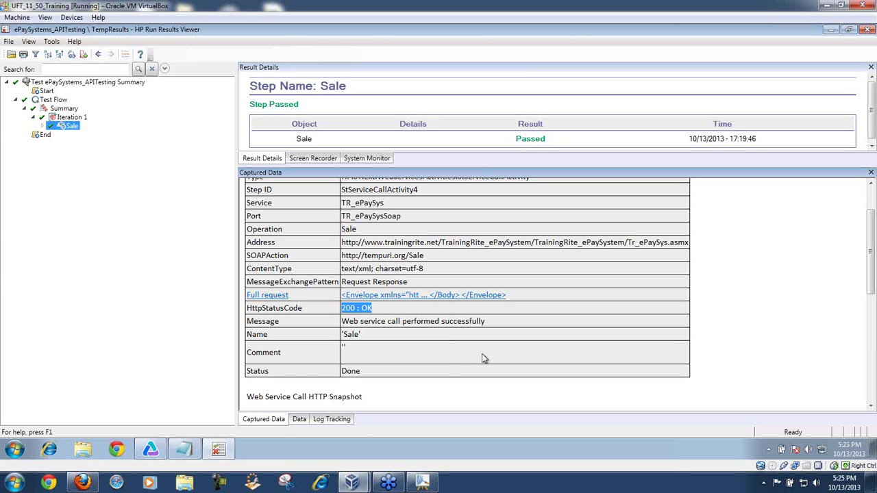
pyautogui.click(83, 483)
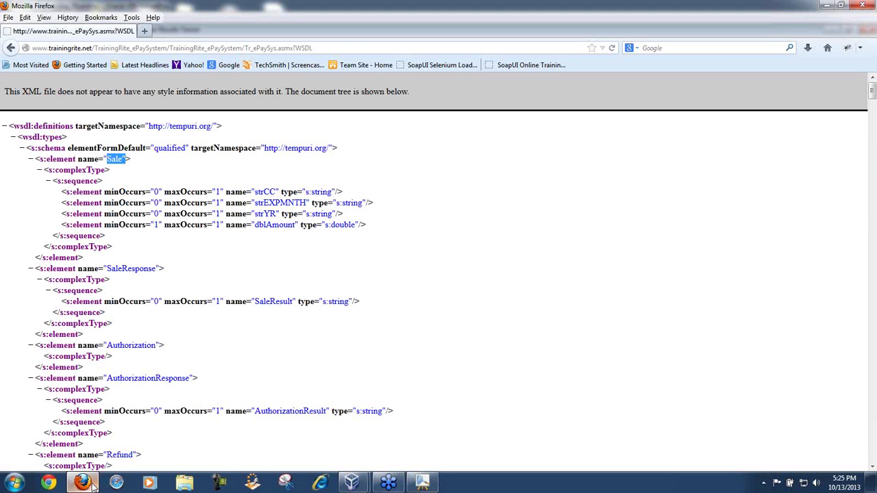
pyautogui.click(99, 48)
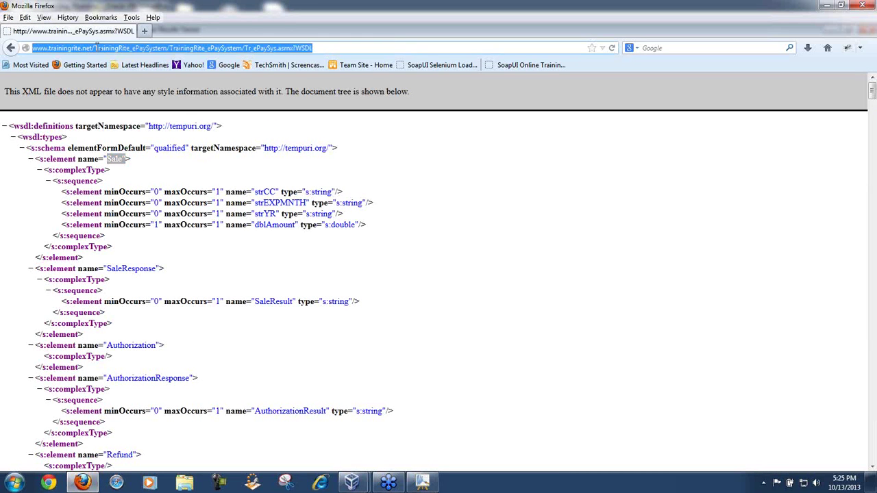
pyautogui.click(95, 48)
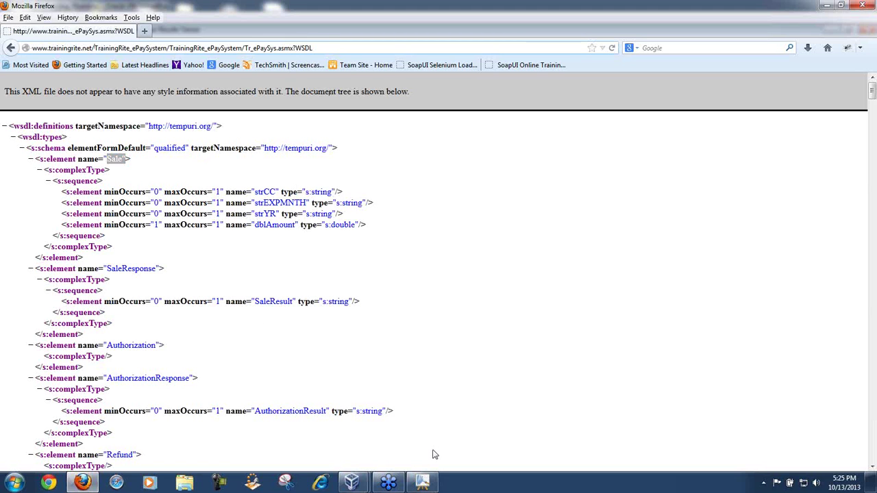
pyautogui.moveTo(354, 485)
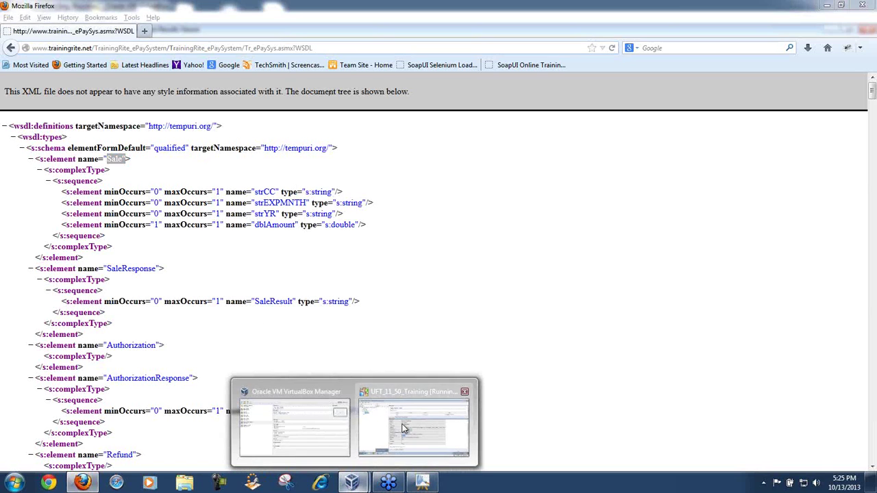
pyautogui.click(406, 430)
pyautogui.click(382, 316)
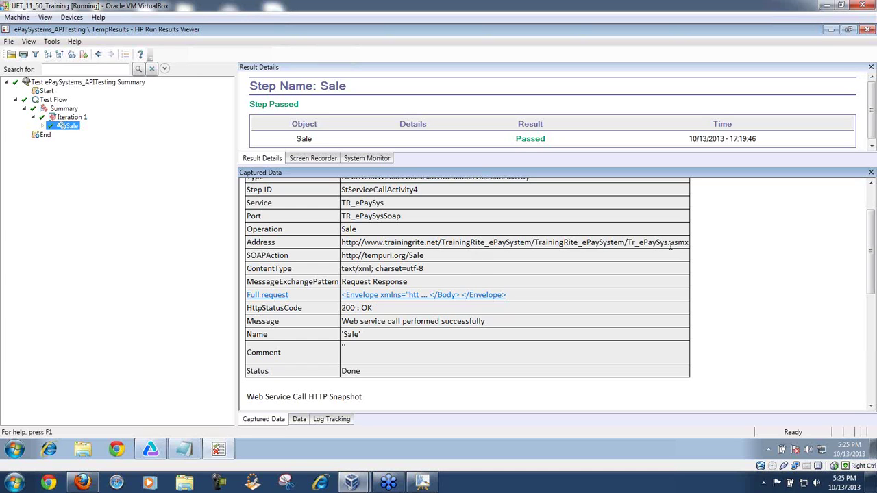
# Step: Highlight the service Address, then scroll to the Sale call's HTTP snapshot section
pyautogui.moveTo(679, 248); pyautogui.dragTo(345, 245)
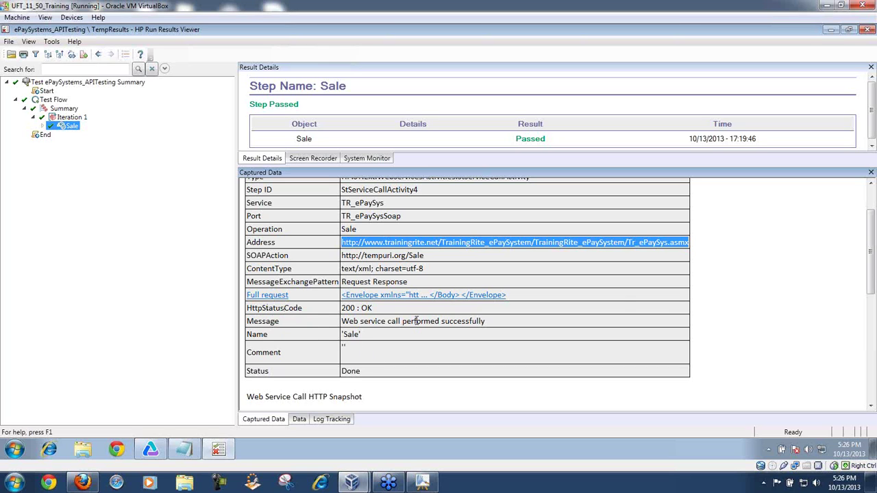
pyautogui.moveTo(871, 269); pyautogui.dragTo(874, 349)
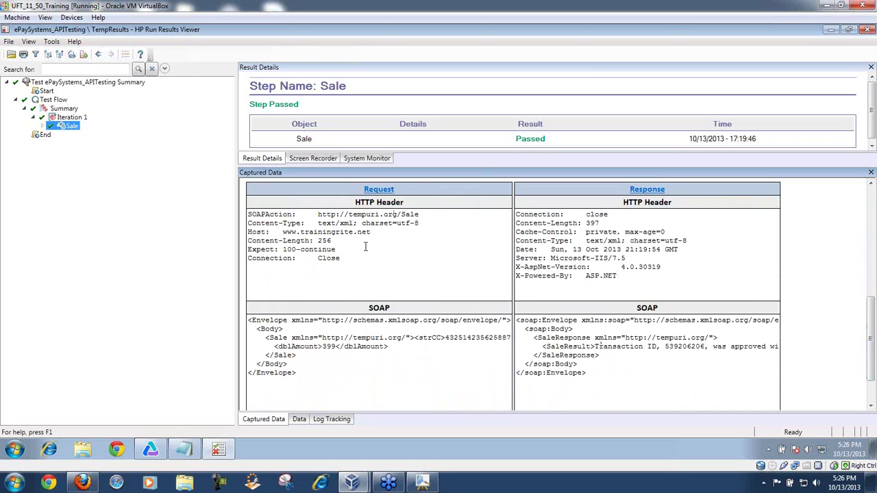
pyautogui.moveTo(370, 233); pyautogui.dragTo(287, 234)
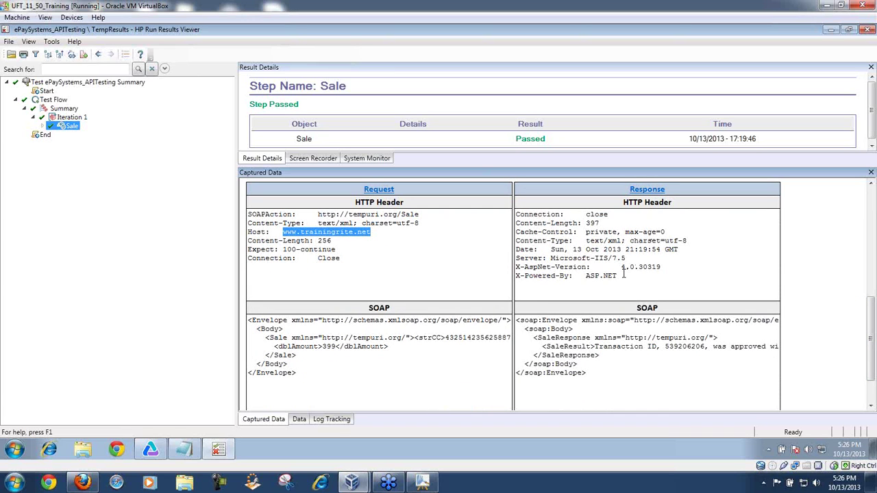
pyautogui.moveTo(618, 276); pyautogui.dragTo(587, 277)
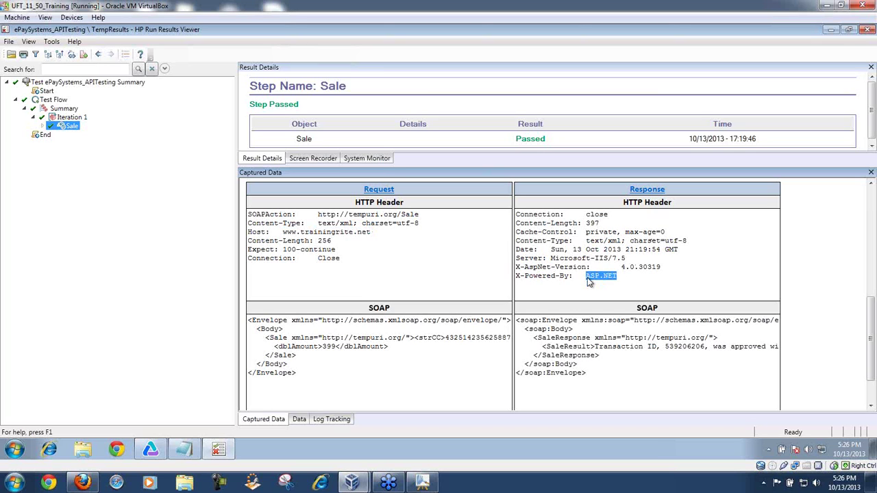
pyautogui.moveTo(615, 282); pyautogui.dragTo(585, 277)
pyautogui.moveTo(631, 259); pyautogui.dragTo(560, 260)
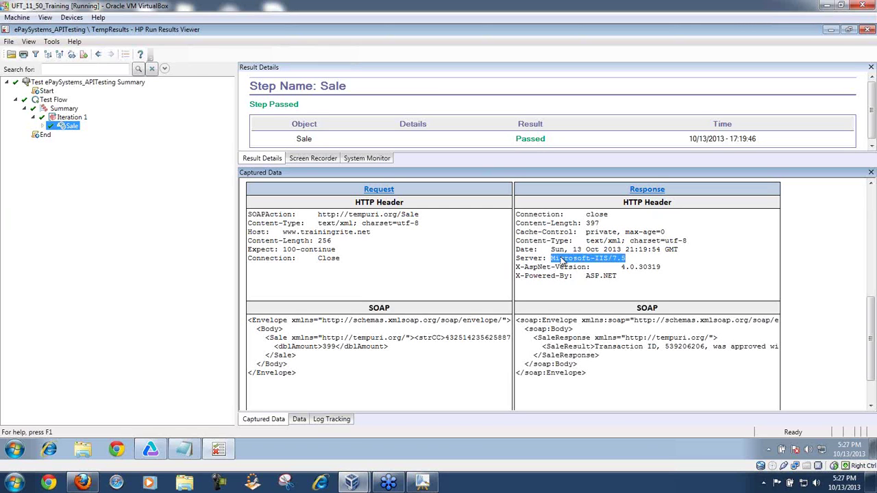
pyautogui.click(630, 266)
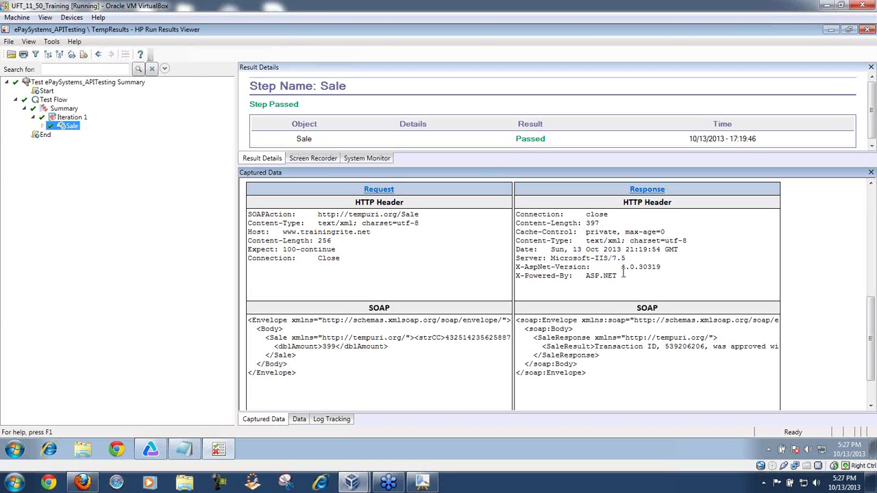
pyautogui.moveTo(620, 275); pyautogui.dragTo(587, 277)
pyautogui.moveTo(660, 267); pyautogui.dragTo(584, 259)
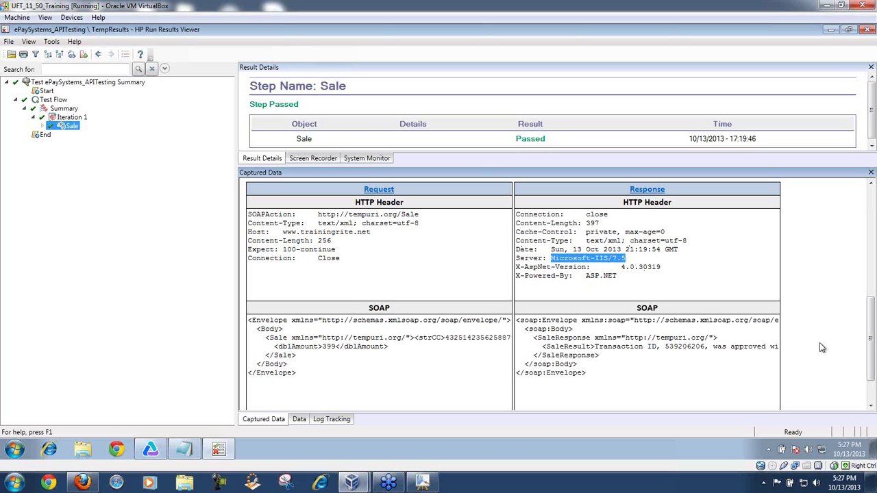
pyautogui.moveTo(870, 330); pyautogui.dragTo(870, 350)
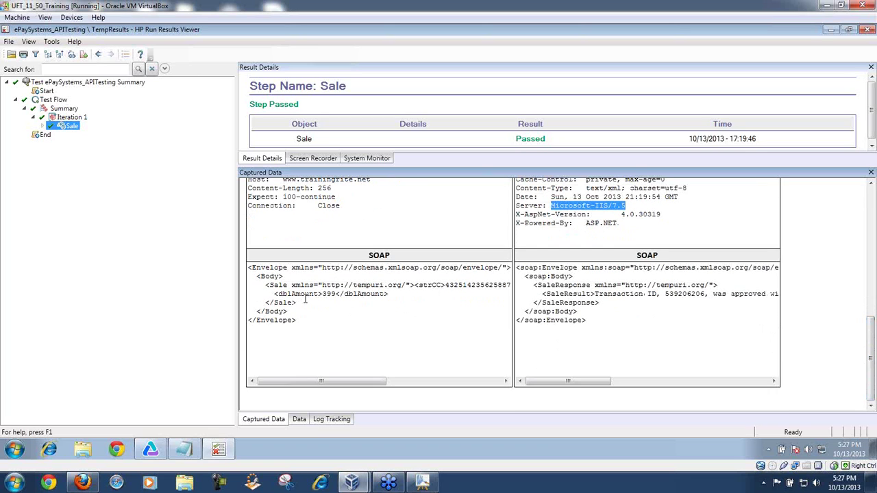
# Step: Highlight the strCC value in the request SOAP and the SaleResult text in the response
pyautogui.moveTo(414, 287); pyautogui.dragTo(450, 288)
pyautogui.moveTo(351, 385); pyautogui.dragTo(489, 386)
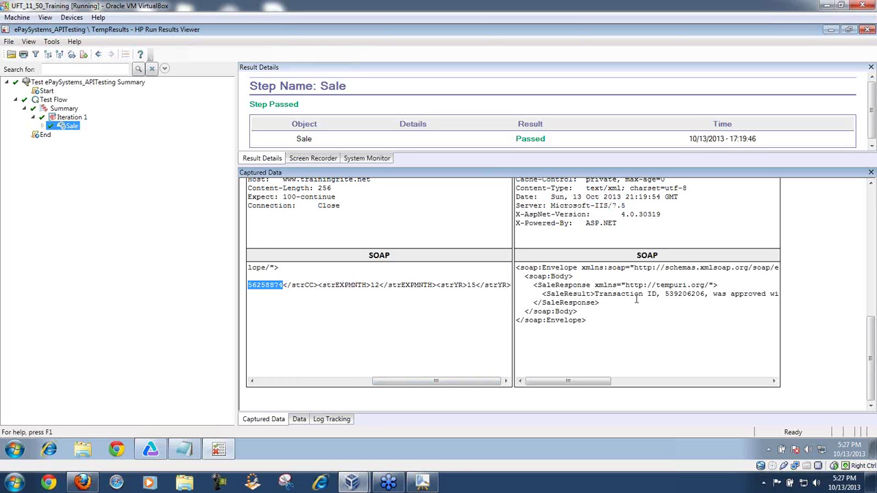
pyautogui.moveTo(601, 293); pyautogui.dragTo(849, 295)
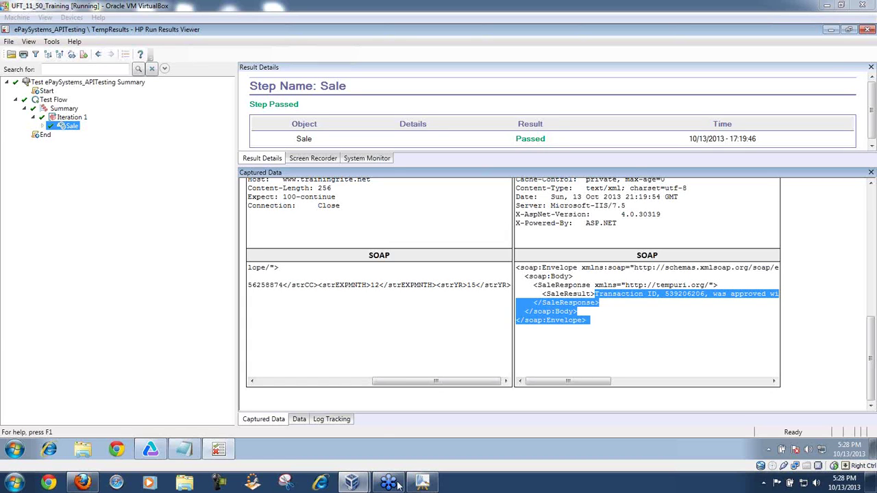
# Step: In MyPaint, sketch an A, a looped P and a large C right of UFT
pyautogui.click(422, 483)
pyautogui.moveTo(628, 239)
pyautogui.mouseDown()
pyautogui.moveTo(622, 216)
pyautogui.moveTo(646, 190)
pyautogui.moveTo(634, 180)
pyautogui.mouseUp()
pyautogui.moveTo(660, 139)
pyautogui.mouseDown()
pyautogui.moveTo(679, 142)
pyautogui.moveTo(679, 177)
pyautogui.mouseUp()
pyautogui.moveTo(749, 96)
pyautogui.mouseDown()
pyautogui.moveTo(751, 151)
pyautogui.moveTo(761, 137)
pyautogui.moveTo(642, 268)
pyautogui.mouseUp()
pyautogui.moveTo(640, 184)
pyautogui.mouseDown()
pyautogui.moveTo(659, 223)
pyautogui.moveTo(652, 231)
pyautogui.moveTo(636, 146)
pyautogui.moveTo(610, 215)
pyautogui.moveTo(648, 244)
pyautogui.mouseUp()
pyautogui.moveTo(682, 185); pyautogui.dragTo(775, 131)
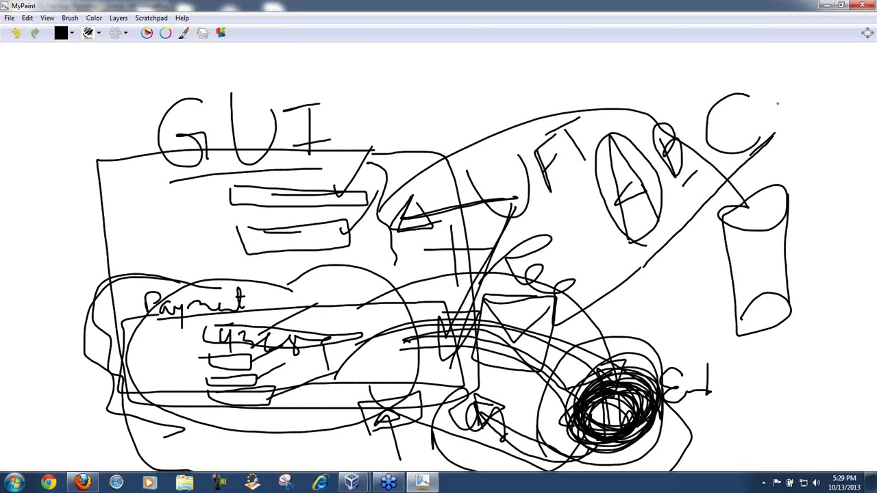
# Step: Handwrite Sale, void, Capture and Authorize in a list beside the C
pyautogui.moveTo(765, 107); pyautogui.dragTo(755, 121)
pyautogui.moveTo(767, 115)
pyautogui.mouseDown()
pyautogui.moveTo(795, 115)
pyautogui.moveTo(781, 137)
pyautogui.moveTo(798, 147)
pyautogui.mouseUp()
pyautogui.moveTo(805, 144); pyautogui.dragTo(805, 128)
pyautogui.moveTo(770, 159)
pyautogui.mouseDown()
pyautogui.moveTo(777, 171)
pyautogui.moveTo(827, 176)
pyautogui.mouseUp()
pyautogui.moveTo(759, 204)
pyautogui.mouseDown()
pyautogui.moveTo(785, 208)
pyautogui.moveTo(853, 188)
pyautogui.mouseUp()
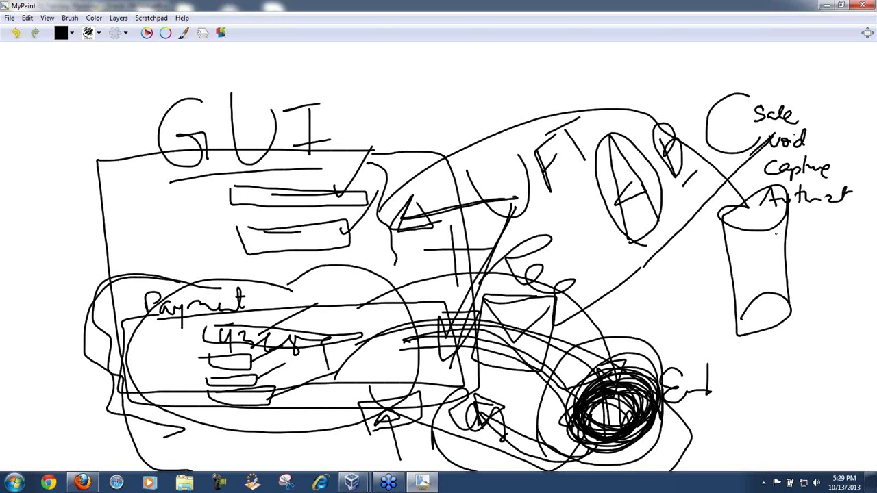
# Step: Write CRICKET and US inside the cylinder, circle them and strike lines across
pyautogui.moveTo(773, 236)
pyautogui.mouseDown()
pyautogui.moveTo(792, 258)
pyautogui.moveTo(837, 245)
pyautogui.moveTo(851, 231)
pyautogui.mouseUp()
pyautogui.moveTo(757, 261)
pyautogui.mouseDown()
pyautogui.moveTo(855, 254)
pyautogui.moveTo(773, 268)
pyautogui.moveTo(775, 285)
pyautogui.mouseUp()
pyautogui.moveTo(792, 268); pyautogui.dragTo(860, 264)
pyautogui.moveTo(800, 214); pyautogui.dragTo(583, 360)
pyautogui.moveTo(601, 256); pyautogui.dragTo(817, 363)
pyautogui.moveTo(724, 291); pyautogui.dragTo(874, 283)
pyautogui.moveTo(717, 295); pyautogui.dragTo(876, 294)
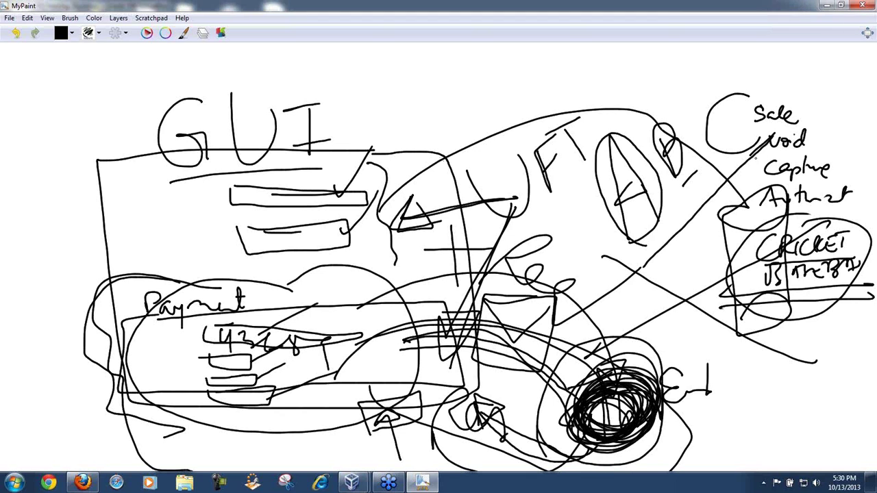
# Step: Add a final diagonal stroke to the MyPaint sketch, then minimize MyPaint
pyautogui.moveTo(756, 157); pyautogui.dragTo(646, 263)
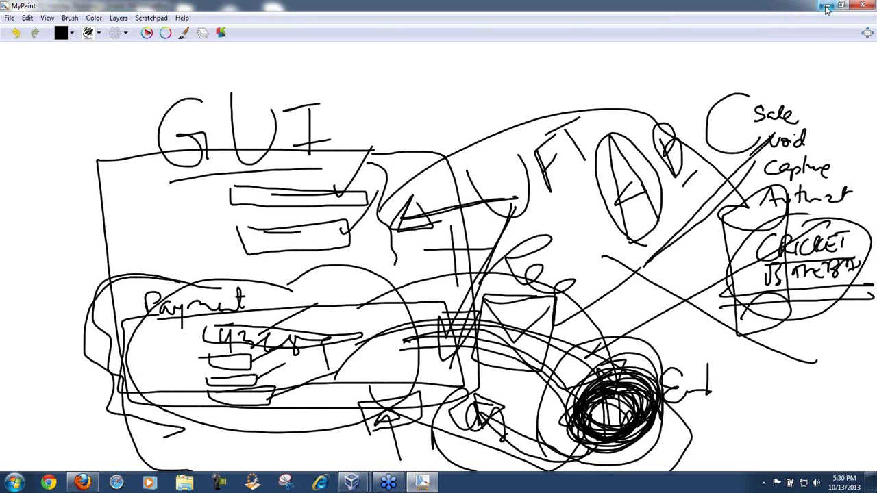
pyautogui.click(826, 5)
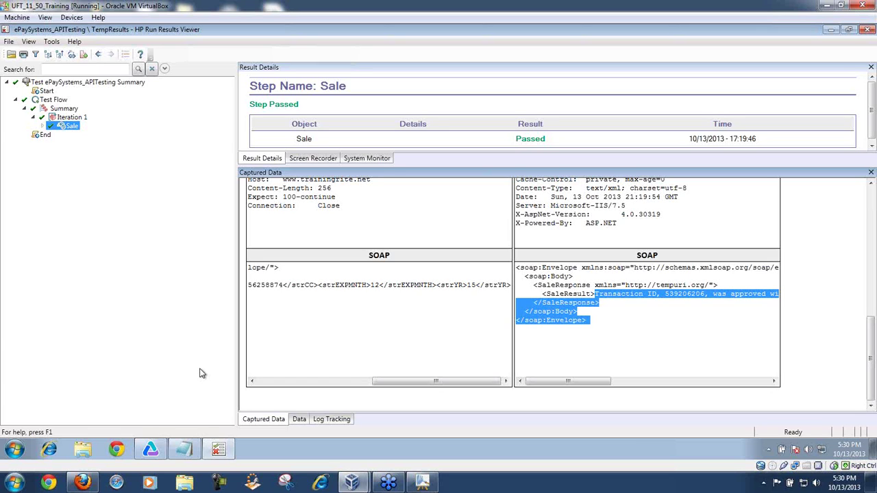
# Step: Widen the step tree in Run Results Viewer, then close the results viewer
pyautogui.moveTo(236, 241); pyautogui.dragTo(429, 237)
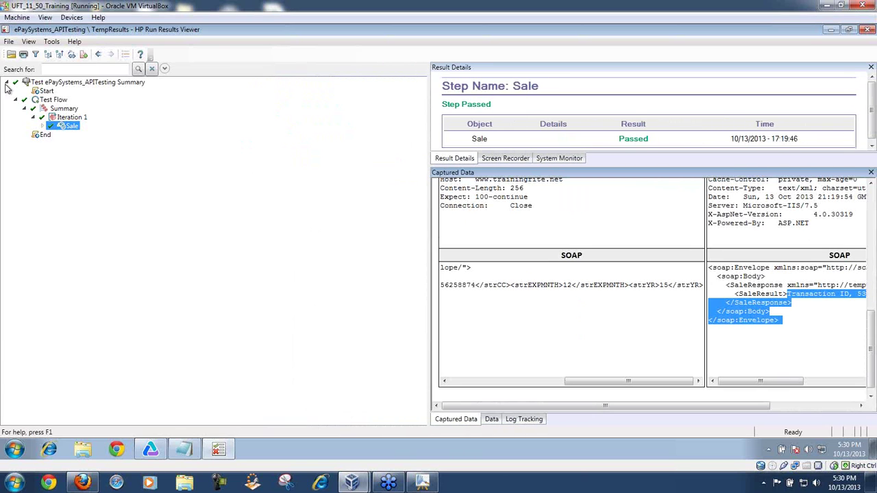
pyautogui.click(866, 30)
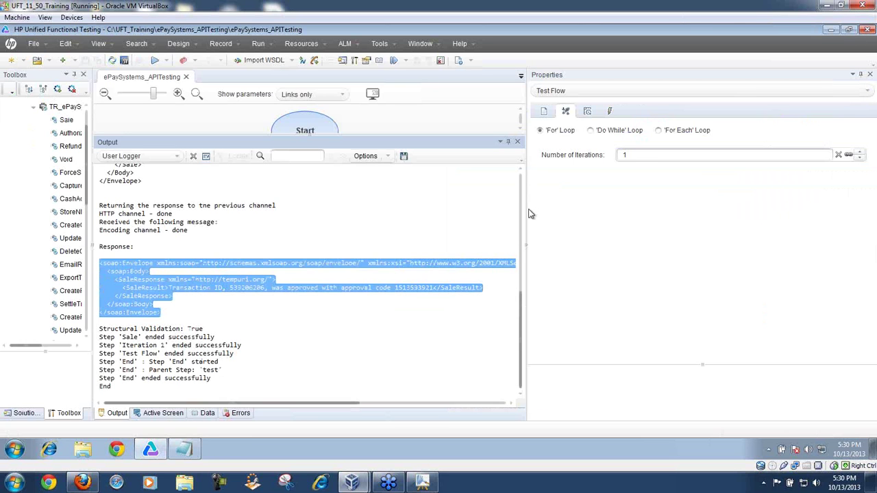
# Step: Shrink the Output panel and narrow Properties so the Test Flow with Sale is fully visible
pyautogui.moveTo(524, 209); pyautogui.dragTo(472, 208)
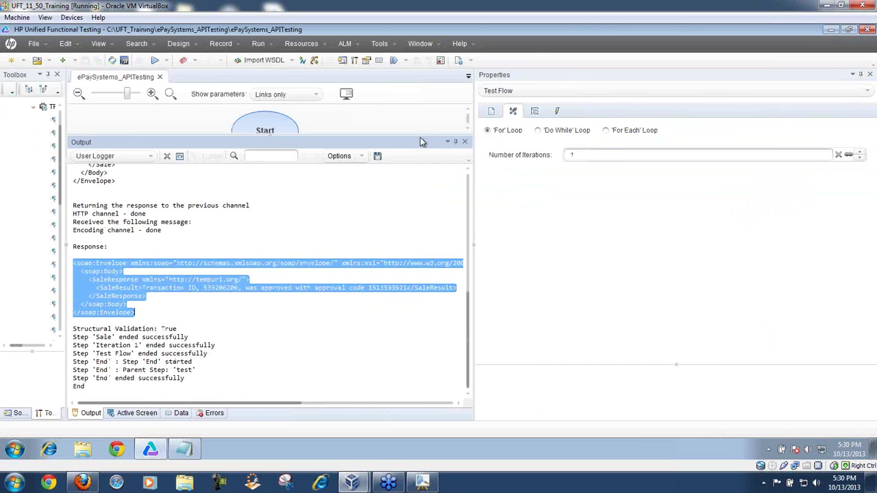
pyautogui.moveTo(421, 136); pyautogui.dragTo(450, 300)
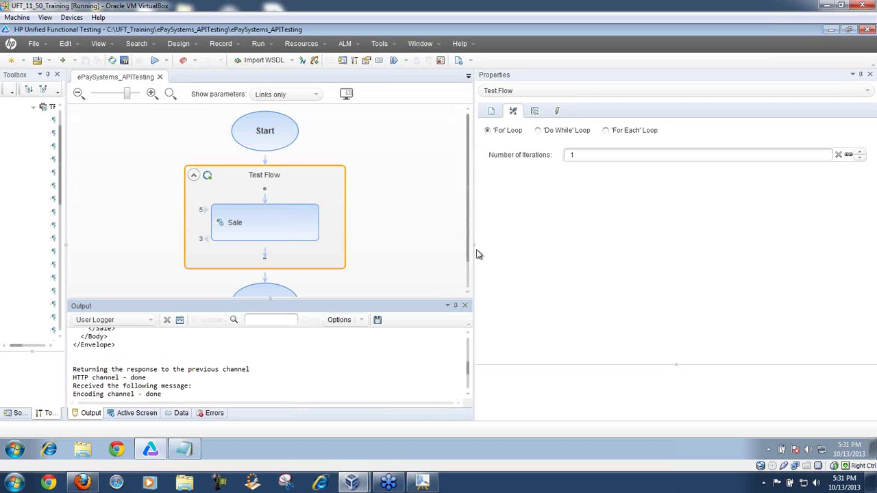
pyautogui.moveTo(473, 248); pyautogui.dragTo(593, 243)
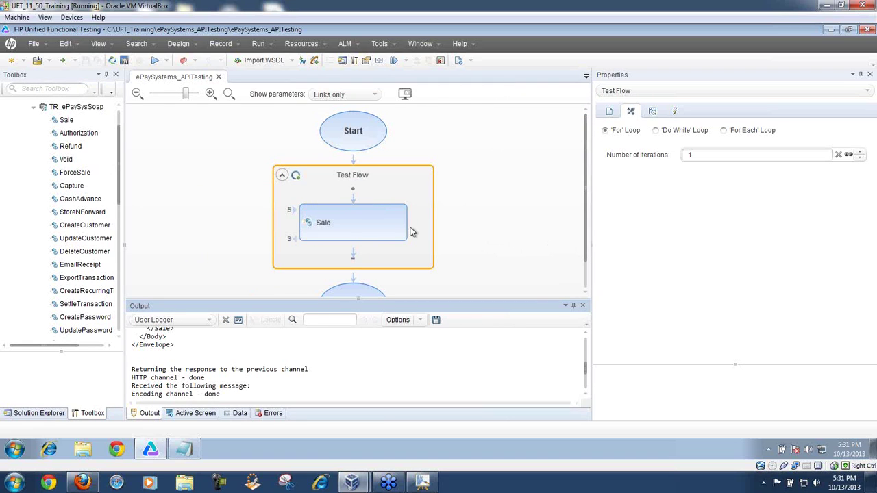
# Step: Inspect Sale's strCC, strEXPMNTH, strYR and dblAmount input values, then show the Data pane
pyautogui.click(383, 227)
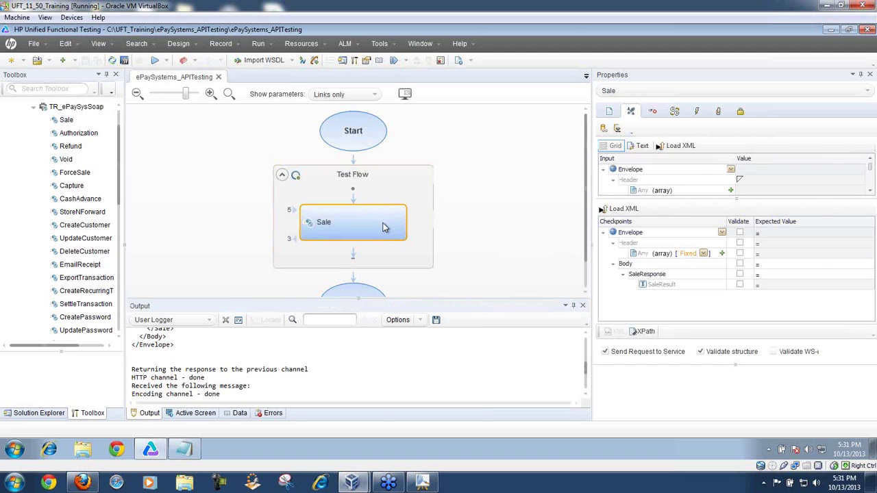
pyautogui.moveTo(688, 200); pyautogui.dragTo(686, 263)
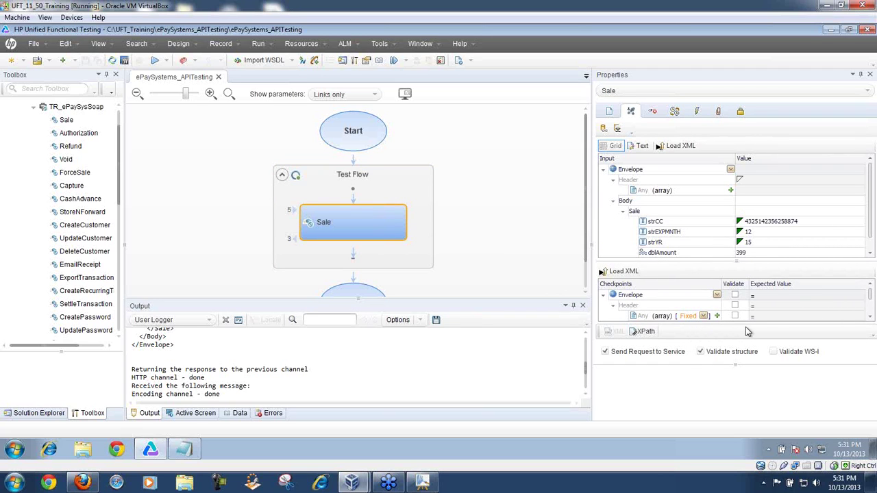
pyautogui.click(801, 227)
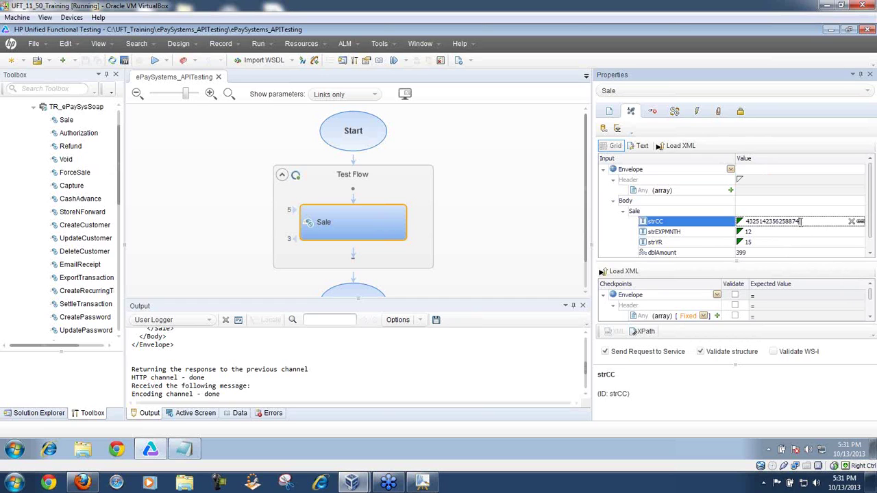
pyautogui.moveTo(800, 224); pyautogui.dragTo(743, 227)
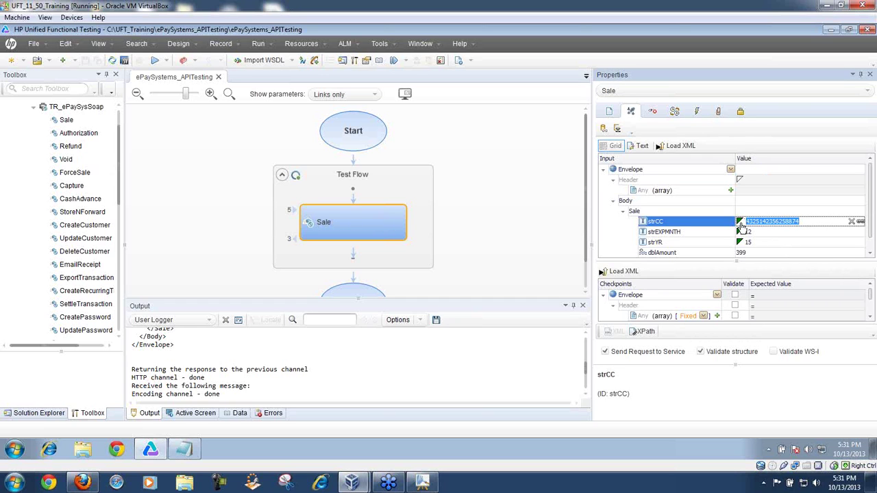
pyautogui.click(754, 233)
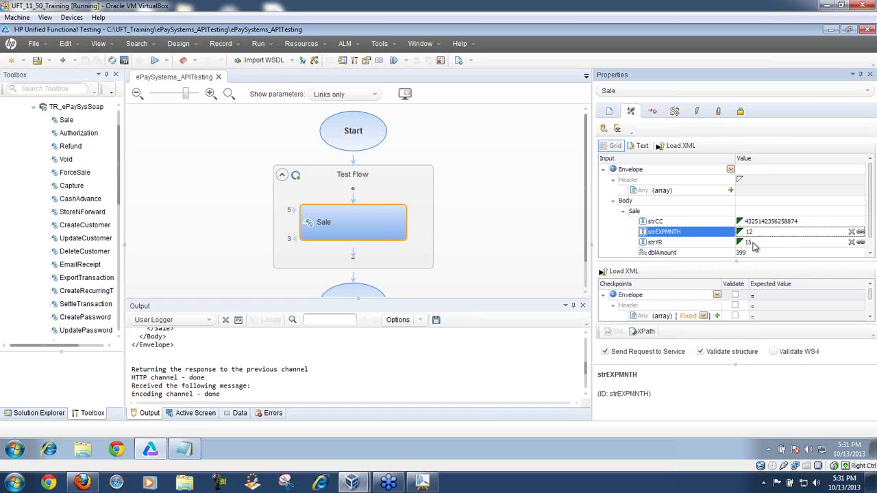
pyautogui.click(754, 245)
pyautogui.click(752, 256)
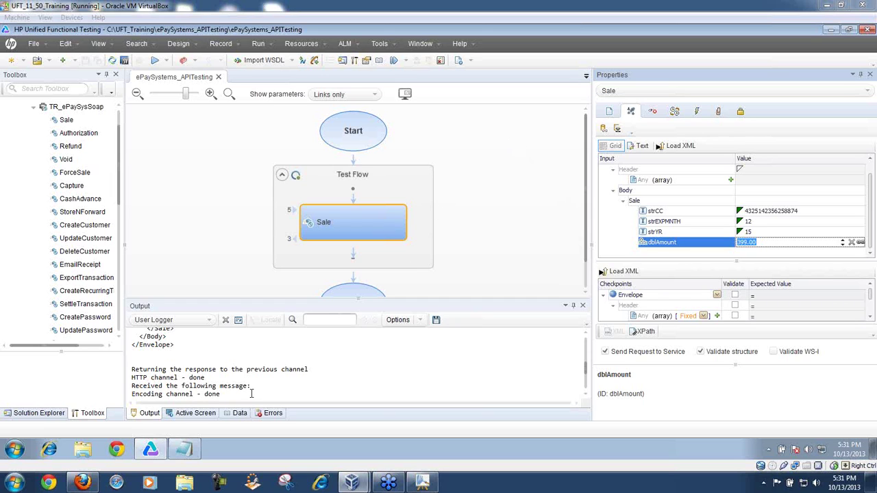
pyautogui.click(241, 416)
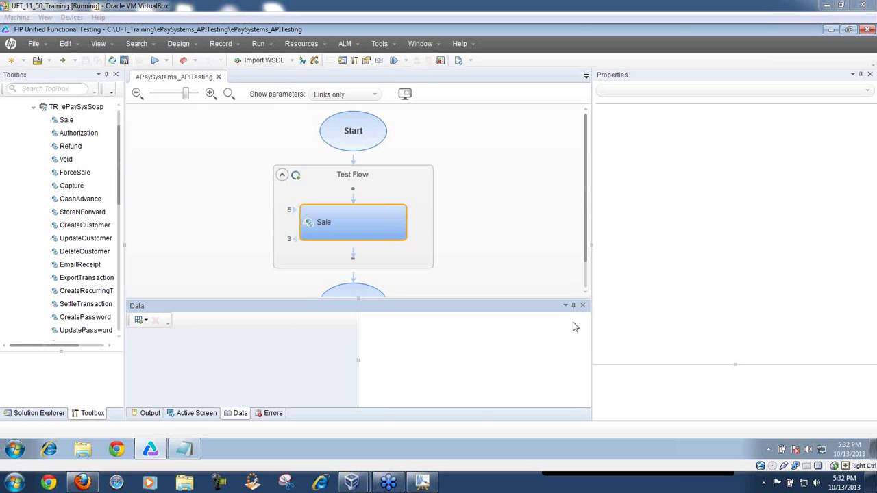
# Step: Raise the system volume and display the Sale node's input parameter list, scrolling through it
pyautogui.click(816, 482)
pyautogui.moveTo(812, 382); pyautogui.dragTo(813, 373)
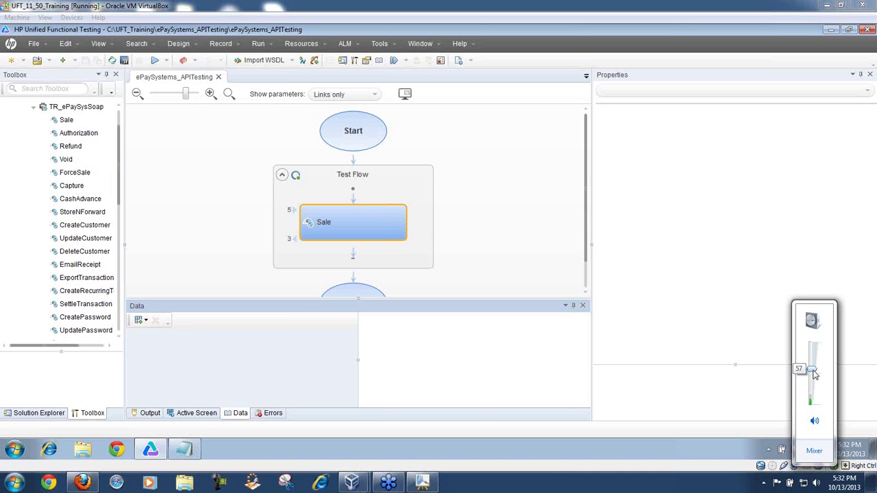
pyautogui.click(292, 210)
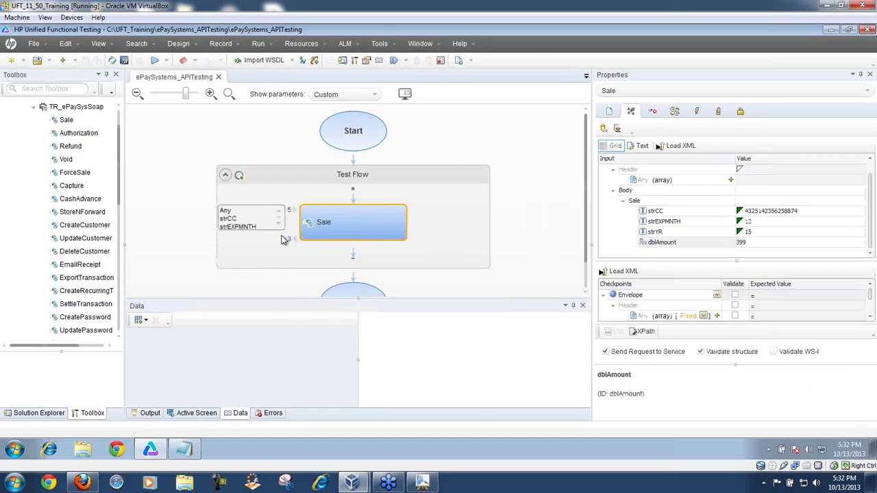
pyautogui.click(279, 225)
pyautogui.click(278, 224)
pyautogui.click(278, 225)
pyautogui.click(279, 212)
pyautogui.click(279, 213)
pyautogui.click(279, 212)
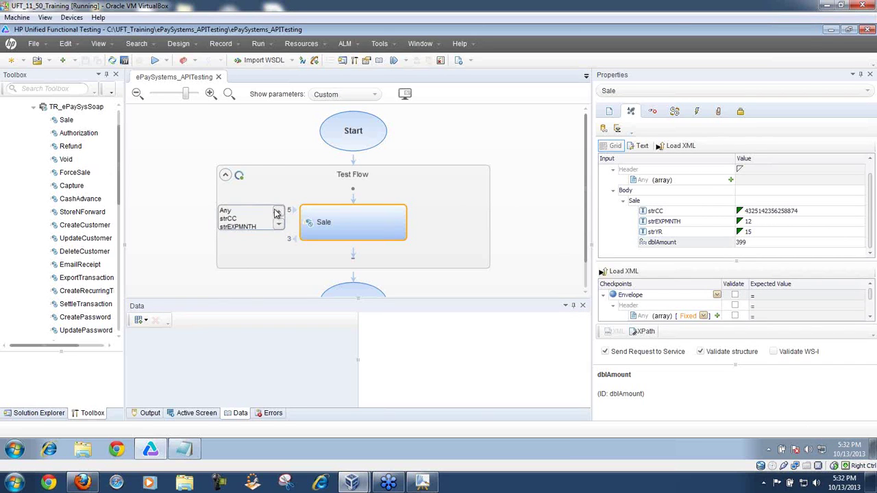
# Step: Pick the strCC, strEXPMNTH and Any header inputs from the Sale node's list
pyautogui.click(230, 219)
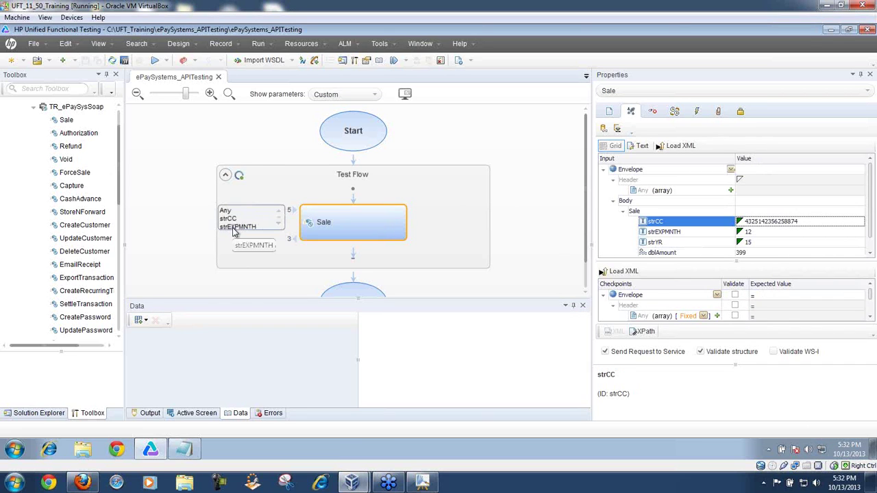
pyautogui.click(237, 227)
pyautogui.click(279, 220)
pyautogui.click(279, 220)
pyautogui.click(279, 221)
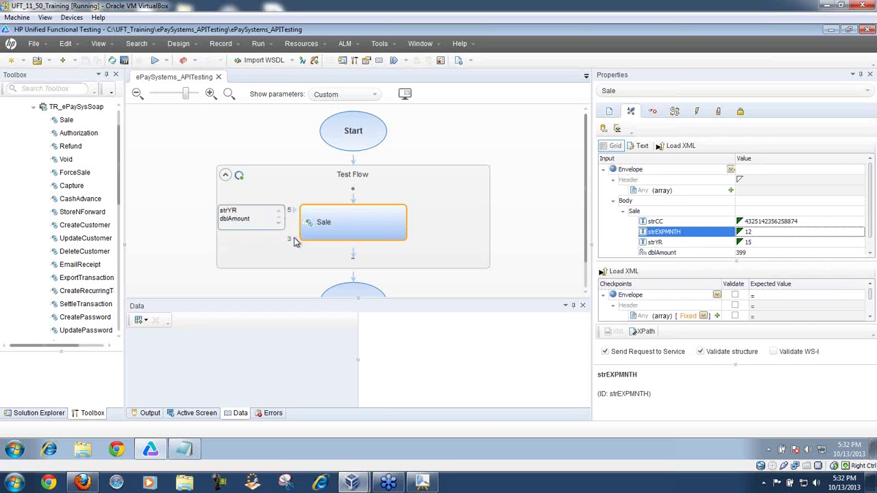
pyautogui.click(279, 212)
pyautogui.click(278, 213)
pyautogui.click(279, 212)
pyautogui.click(279, 213)
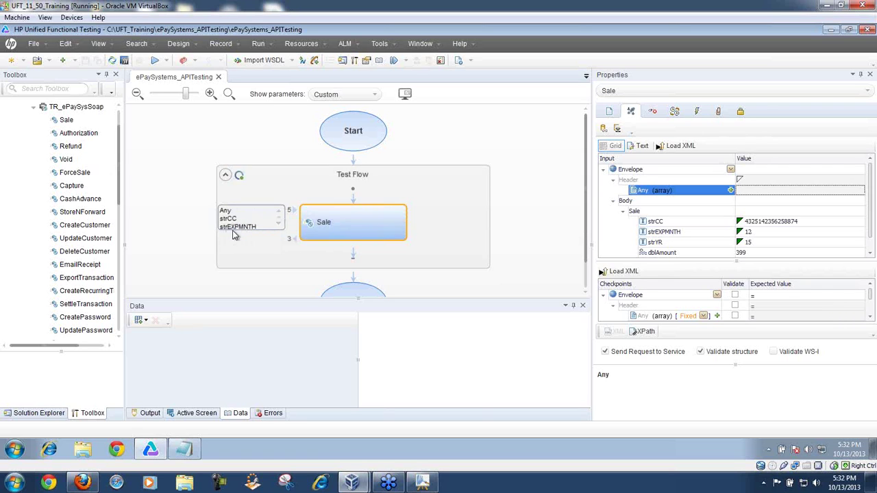
# Step: Show Sale's output parameters, select the Any header input, and list the new data source types
pyautogui.click(292, 240)
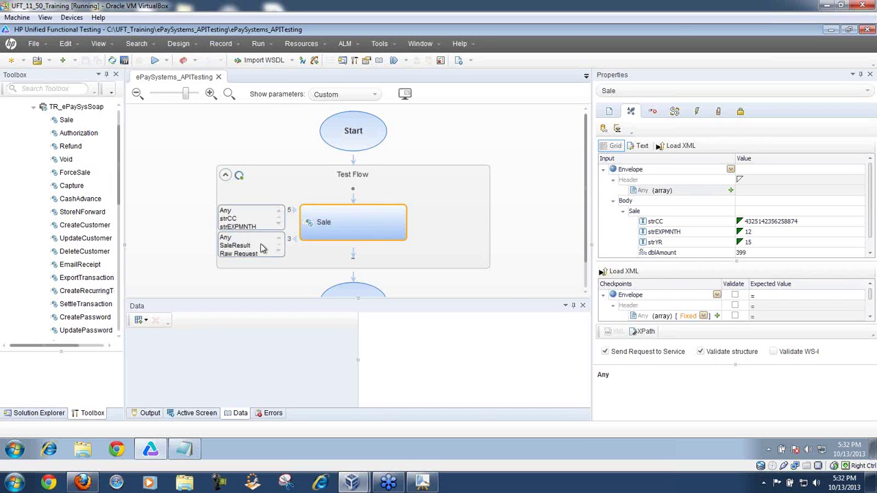
pyautogui.click(233, 213)
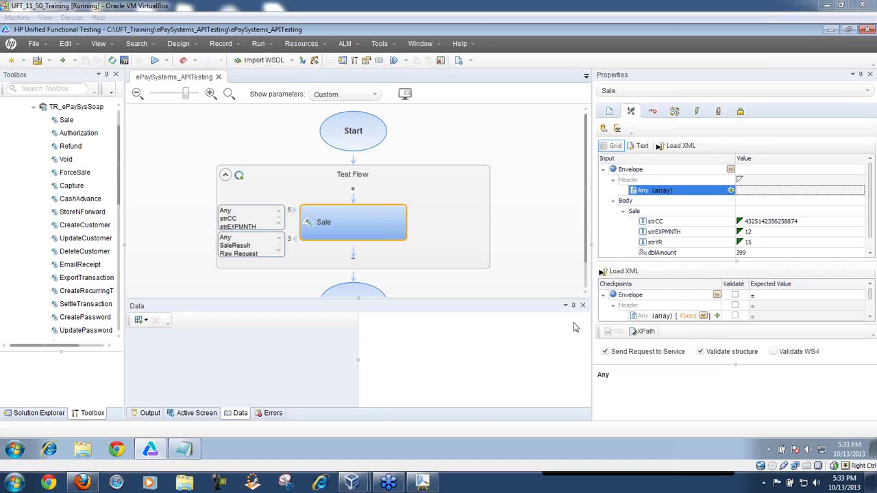
pyautogui.click(146, 321)
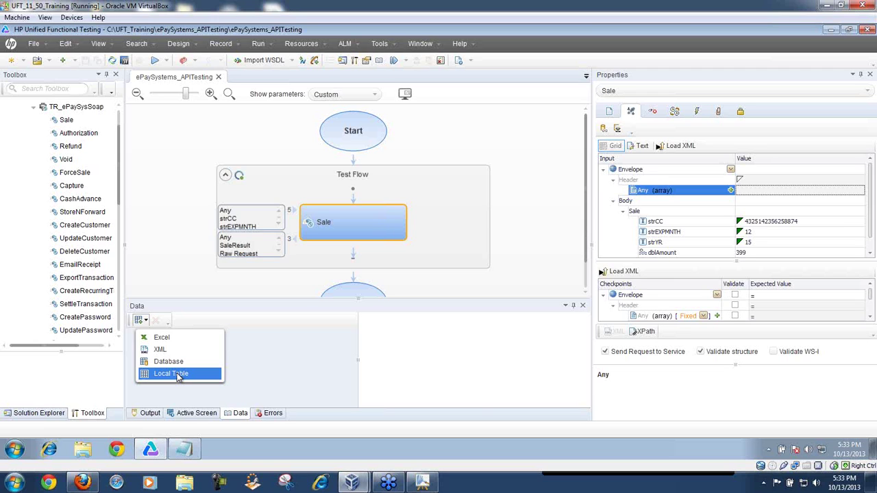
# Step: Create a new local table data source named ePaySystem_TestData
pyautogui.click(177, 374)
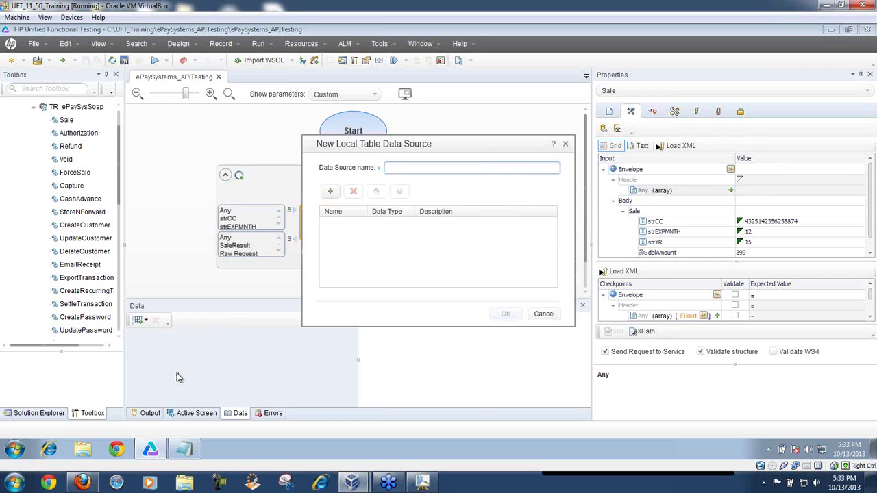
pyautogui.moveTo(444, 145); pyautogui.dragTo(327, 116)
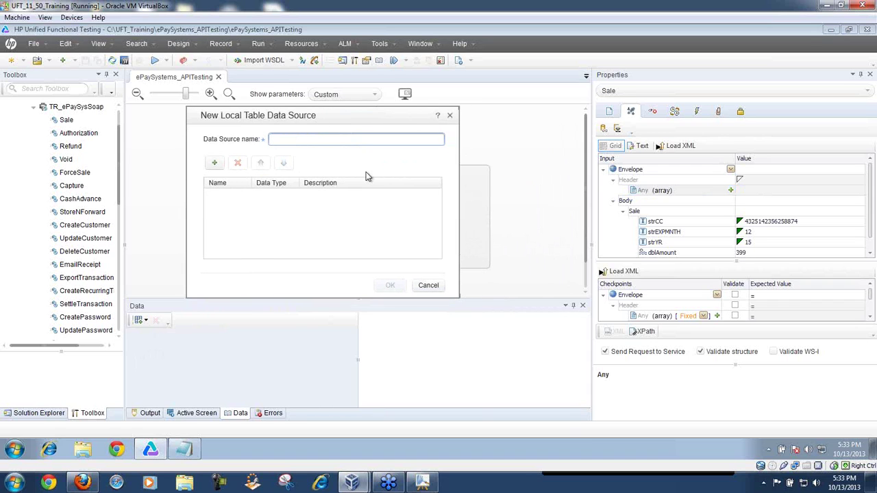
pyautogui.write('ePa')
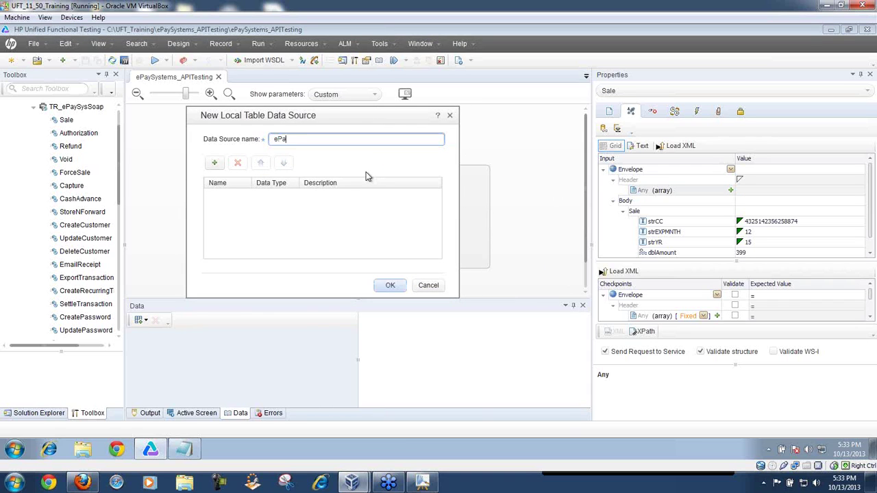
pyautogui.write('ySystem_TestData')
# Step: Add a CCNum column described as 'Credit Card Number'
pyautogui.click(215, 164)
pyautogui.click(239, 197)
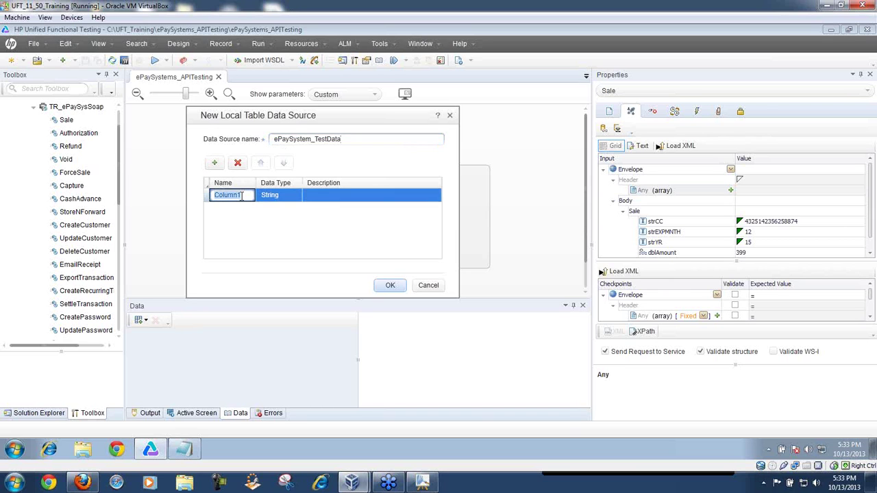
pyautogui.write('CCNum')
pyautogui.click(286, 199)
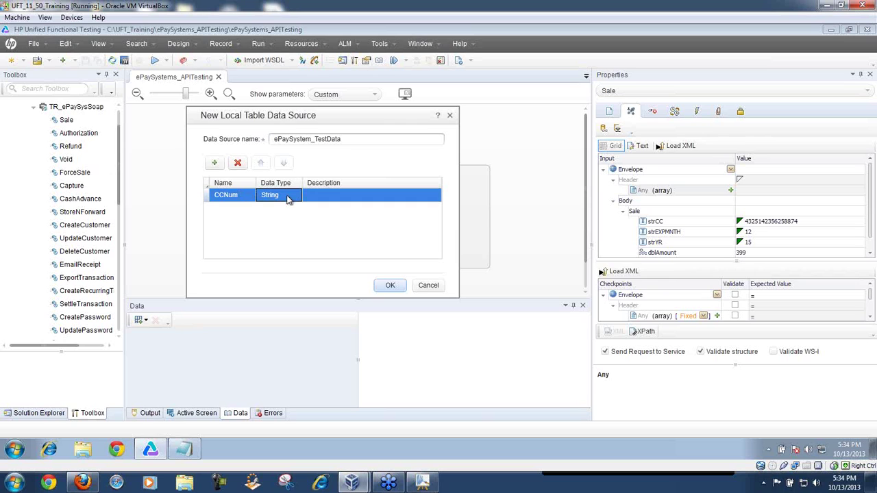
pyautogui.click(326, 198)
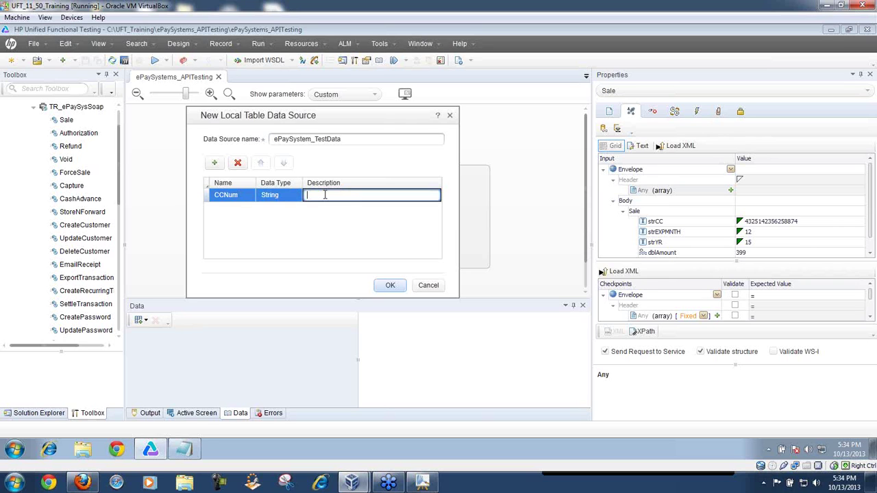
pyautogui.write('Credit Card Number')
# Step: Add an ExpMM column described as 'CC Expiration Month'
pyautogui.click(214, 164)
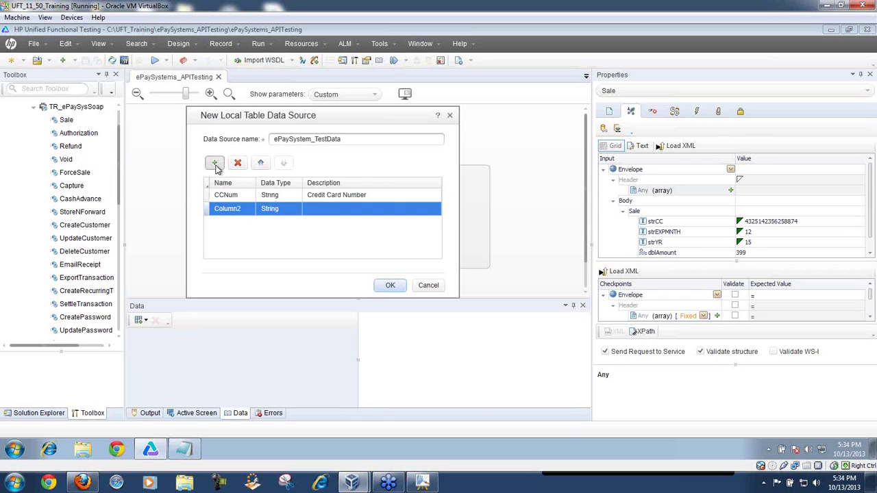
pyautogui.click(246, 209)
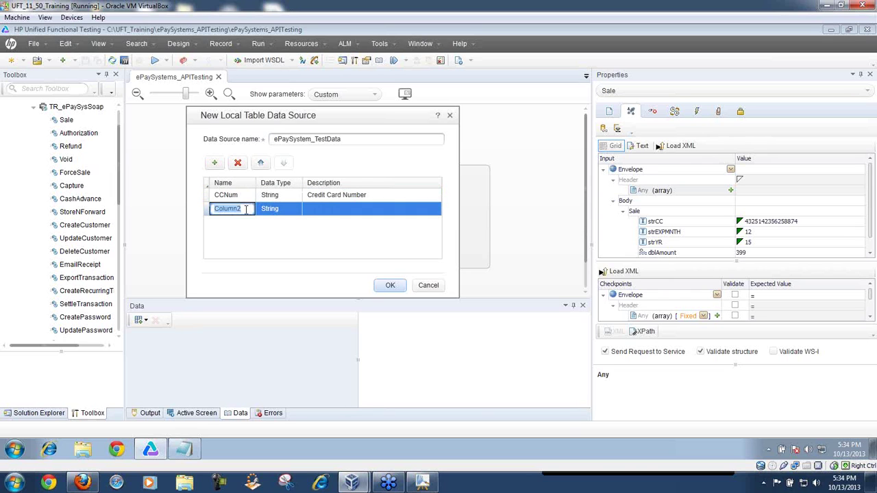
pyautogui.moveTo(333, 118); pyautogui.dragTo(477, 124)
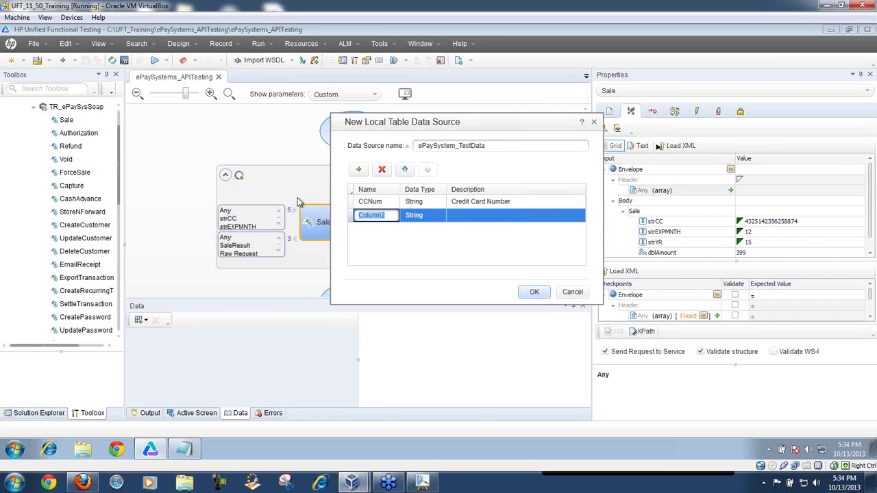
pyautogui.moveTo(472, 126); pyautogui.dragTo(403, 118)
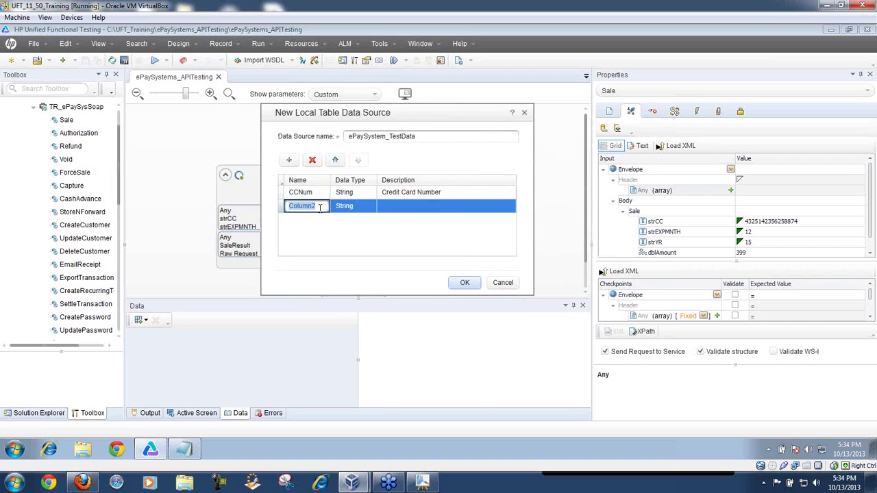
pyautogui.write('ExpMM')
pyautogui.click(402, 207)
pyautogui.click(401, 208)
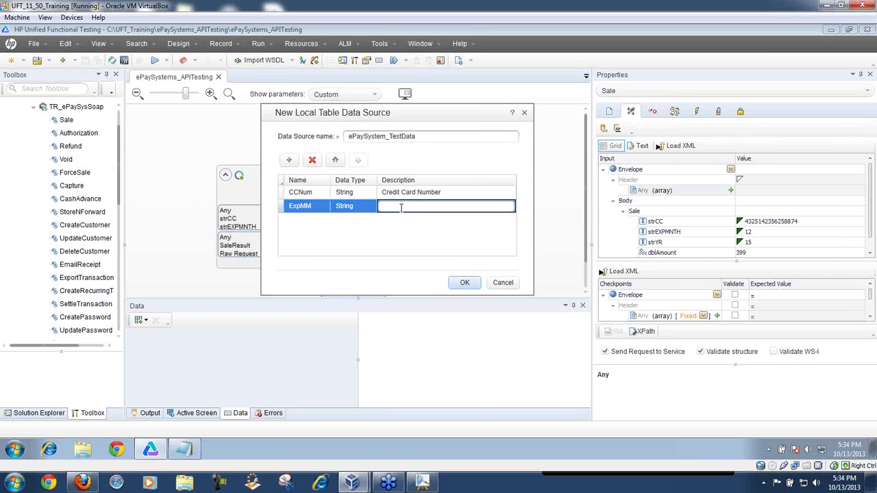
pyautogui.write('CC mExpiration Month')
pyautogui.click(398, 205)
pyautogui.press('BackSpace')
# Step: Add an ExpYY column described as 'CC Expiraltion Year'
pyautogui.click(289, 161)
pyautogui.click(312, 219)
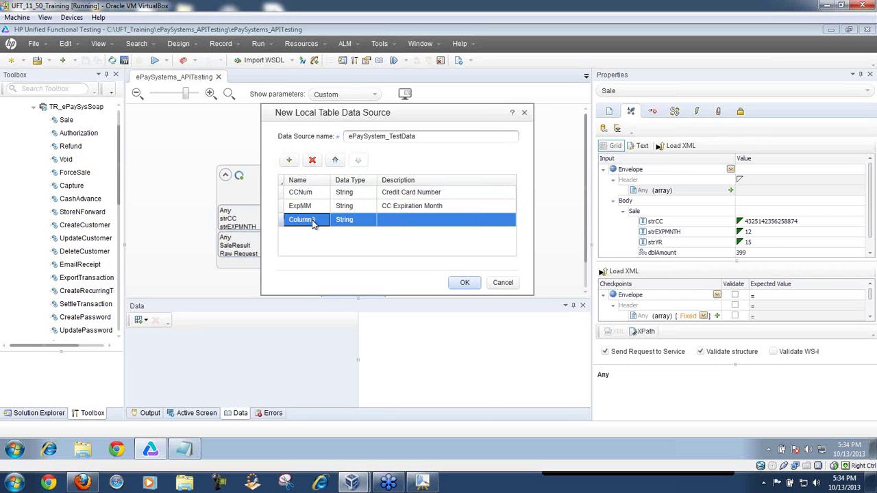
pyautogui.write('ExpYY')
pyautogui.click(387, 218)
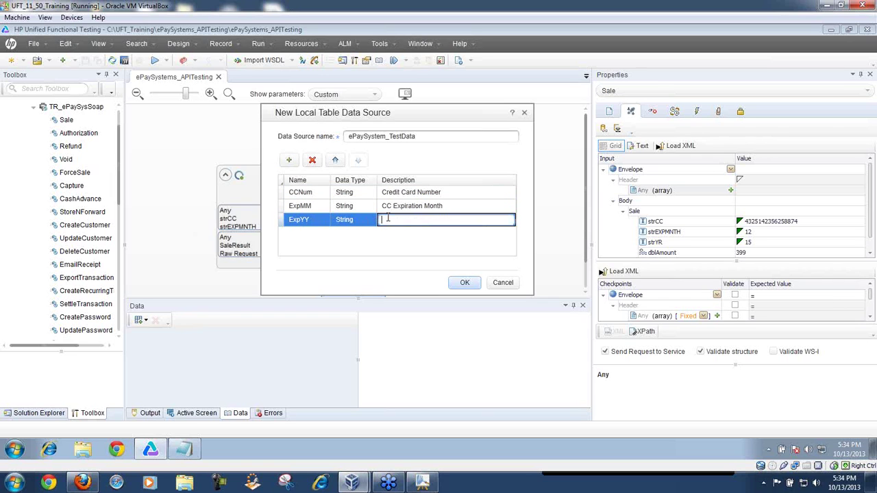
pyautogui.write('CC Exp')
pyautogui.write('iral')
pyautogui.write('tion')
pyautogui.write(' Yea')
pyautogui.write('r')
# Step: Add a Double AmountToProcess column described as 'Amount to Charge' and confirm the data source
pyautogui.click(289, 160)
pyautogui.click(316, 236)
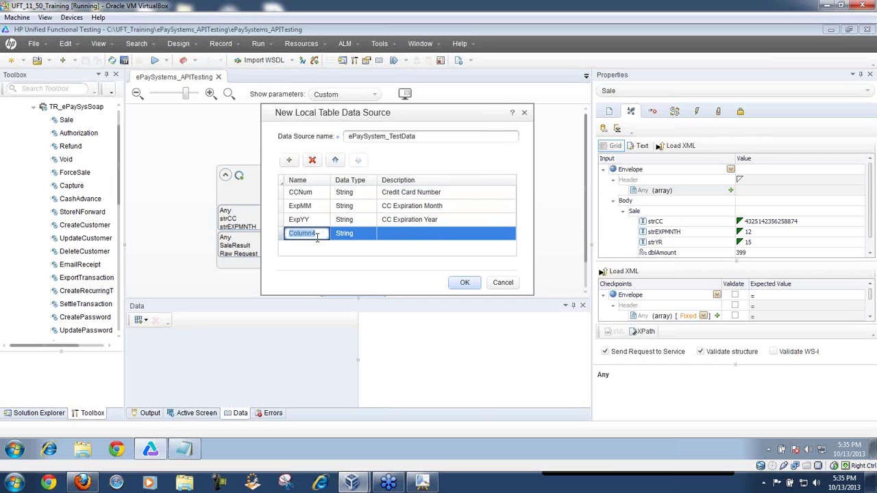
pyautogui.write('Amount')
pyautogui.write('T')
pyautogui.write('oProcess')
pyautogui.click(368, 240)
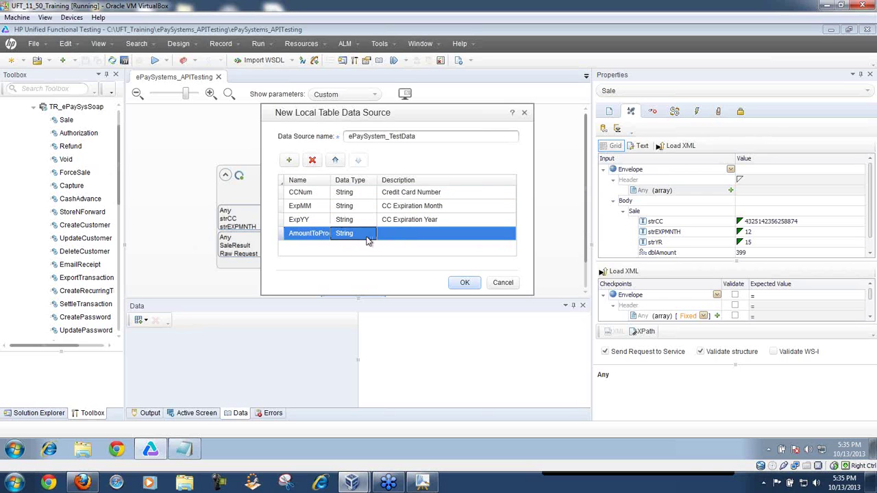
pyautogui.click(369, 236)
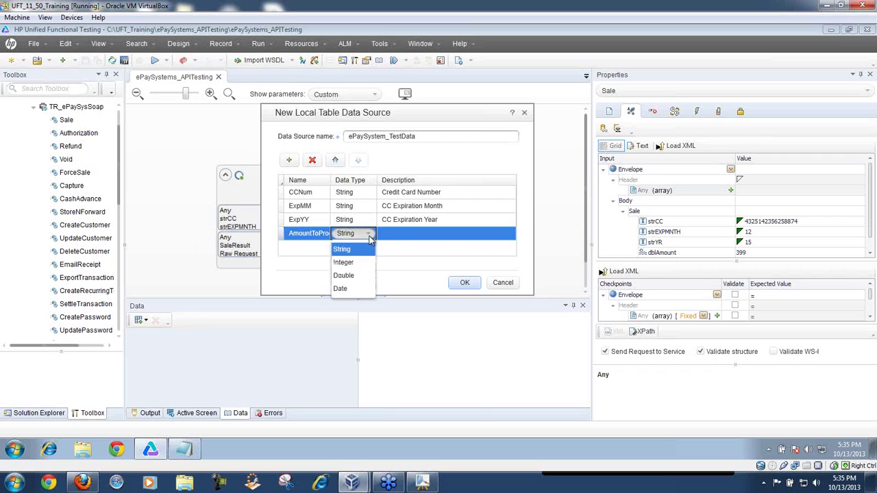
pyautogui.click(352, 275)
pyautogui.click(397, 239)
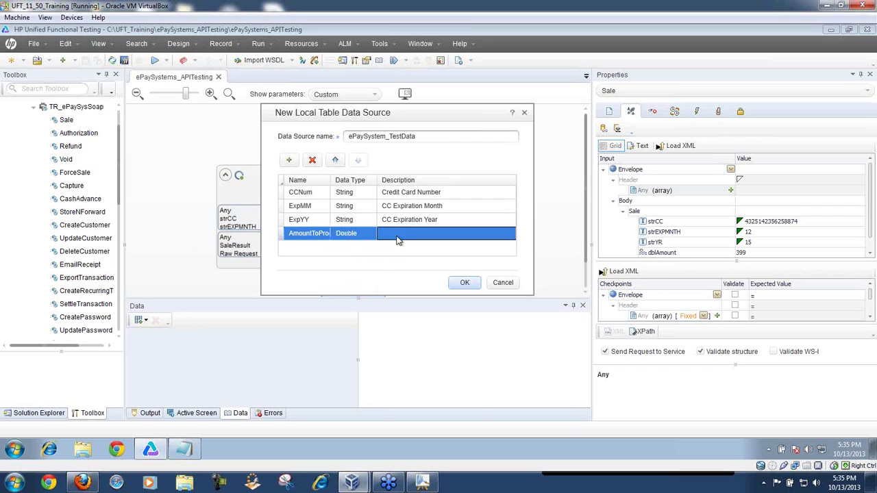
pyautogui.click(396, 235)
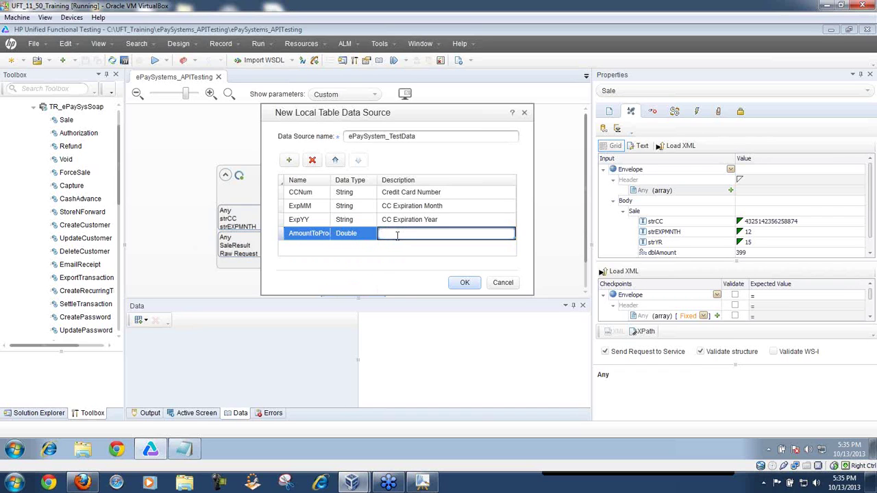
pyautogui.write('Amount to Charge')
pyautogui.click(464, 282)
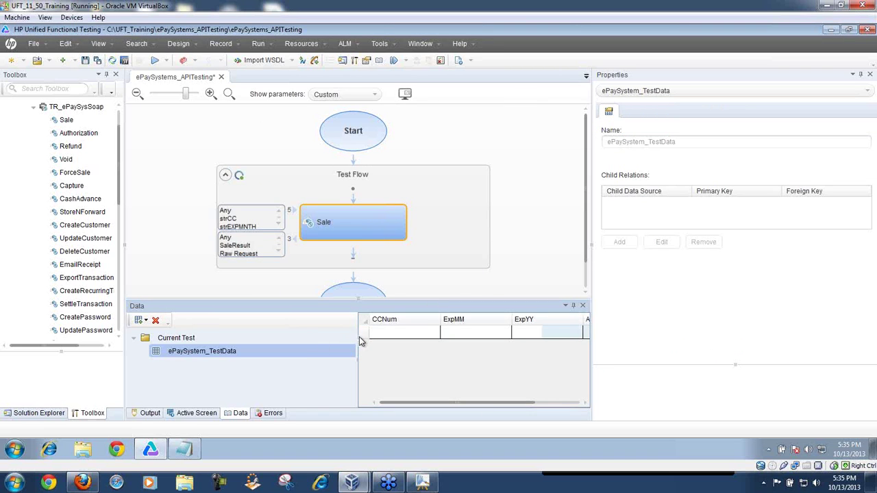
# Step: Fill the first data row with a card number, expiry 12/15 and amount 420.00
pyautogui.moveTo(357, 337); pyautogui.dragTo(246, 337)
pyautogui.click(274, 333)
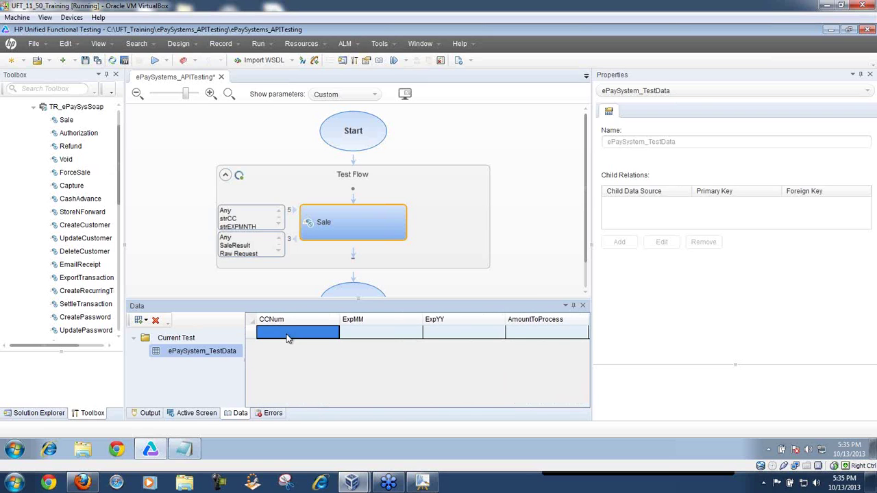
pyautogui.click(287, 334)
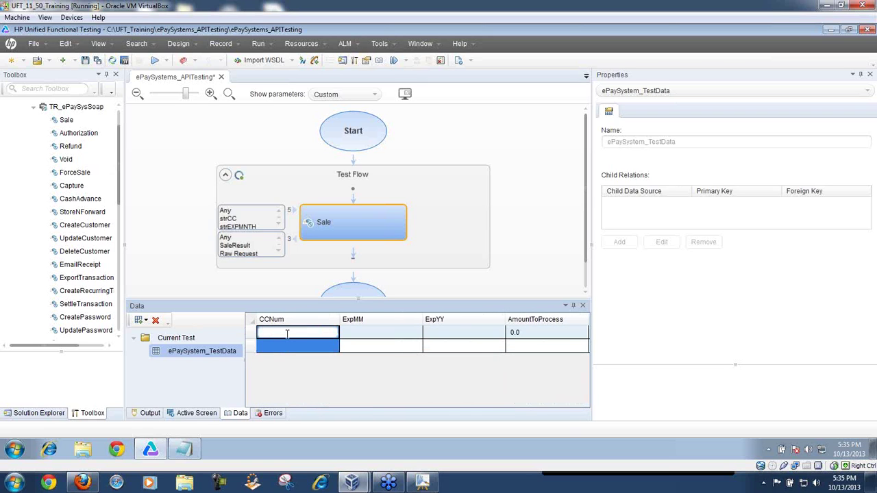
pyautogui.write('5646546546546545')
pyautogui.press('Tab')
pyautogui.write('12')
pyautogui.press('Tab')
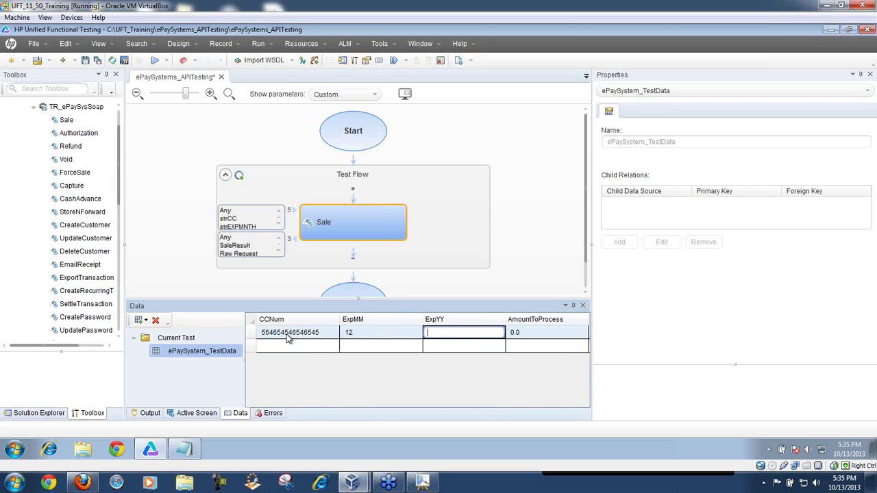
pyautogui.write('15')
pyautogui.press('Tab')
pyautogui.write('420.00')
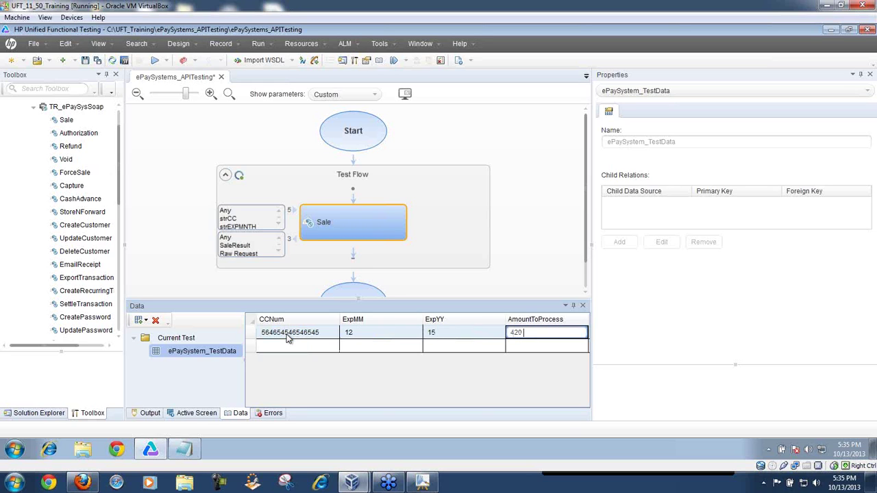
# Step: Fill the second row with a card number, expiry month 10 and amount 520
pyautogui.click(291, 346)
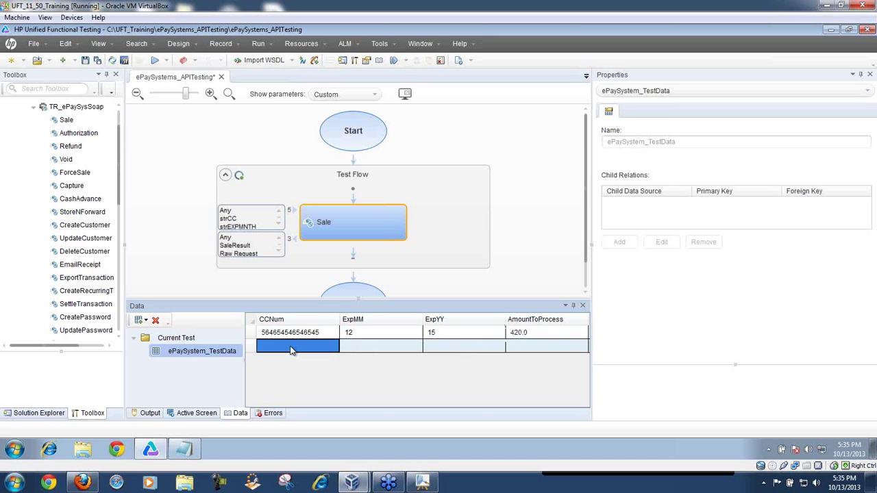
pyautogui.write('54654564654654654')
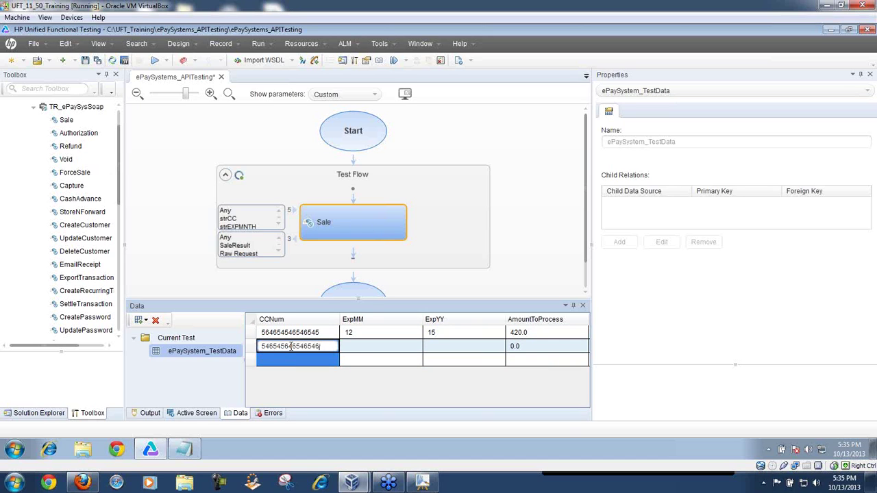
pyautogui.click(375, 346)
pyautogui.write('10')
pyautogui.click(439, 348)
pyautogui.click(440, 348)
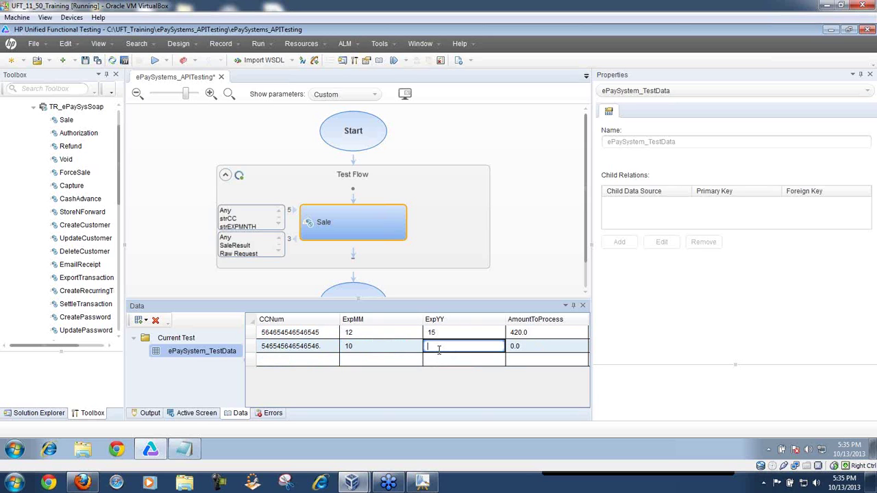
pyautogui.write('15')
pyautogui.click(528, 349)
pyautogui.click(527, 348)
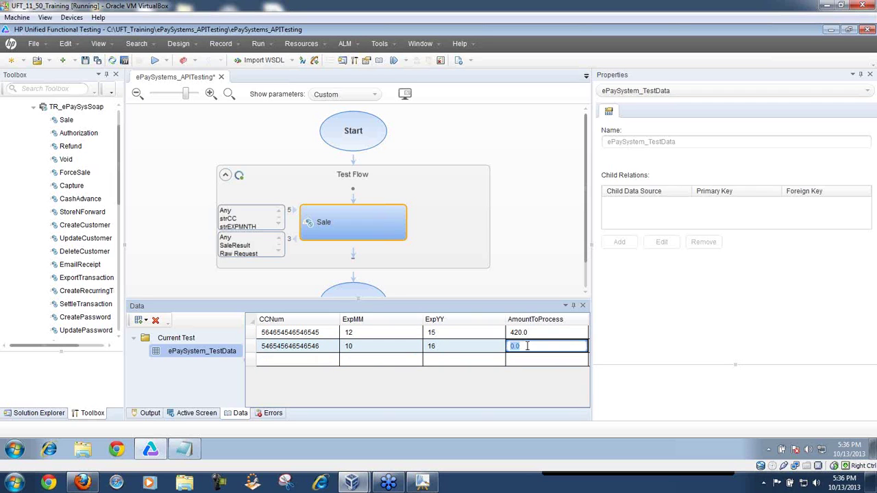
pyautogui.write('520')
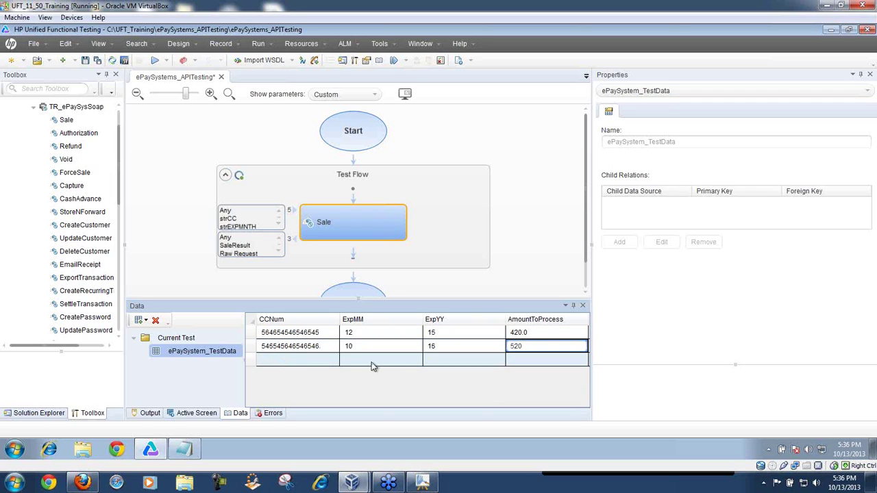
# Step: Start a third row with a card number and expiry month 9
pyautogui.click(326, 362)
pyautogui.click(326, 360)
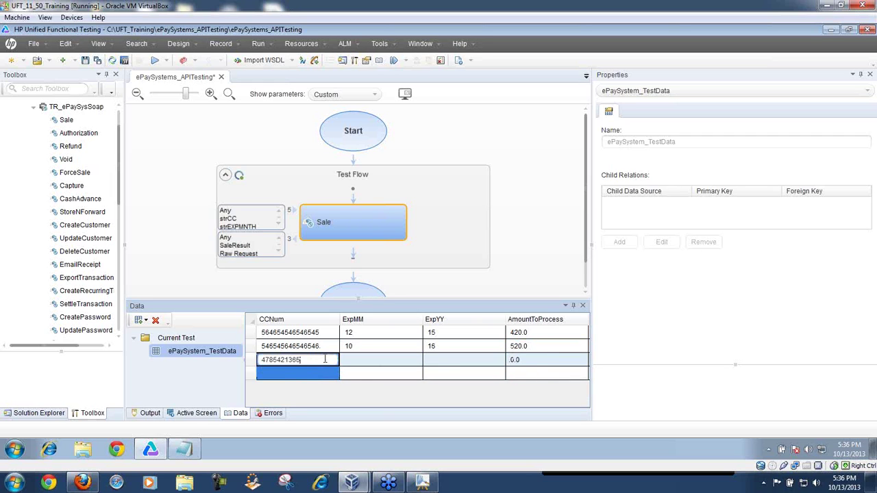
pyautogui.click(352, 360)
pyautogui.click(352, 360)
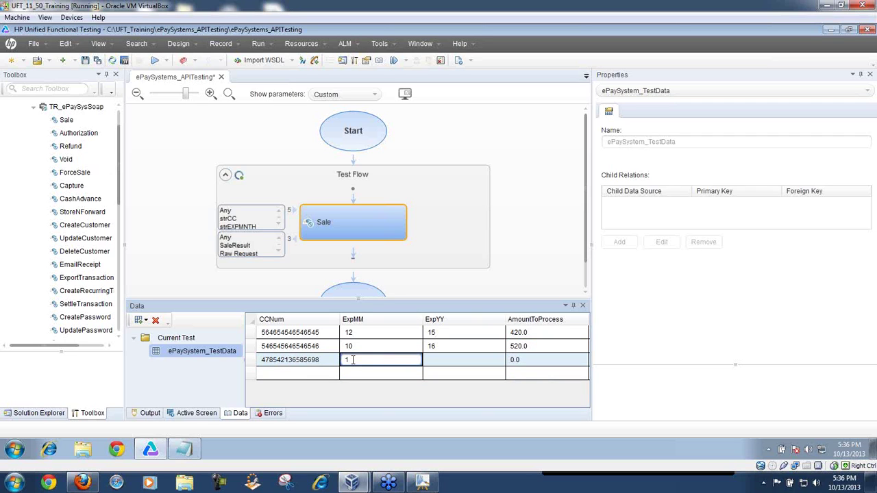
pyautogui.press('BackSpace')
pyautogui.write('9')
pyautogui.click(454, 358)
pyautogui.click(454, 357)
pyautogui.write('3')
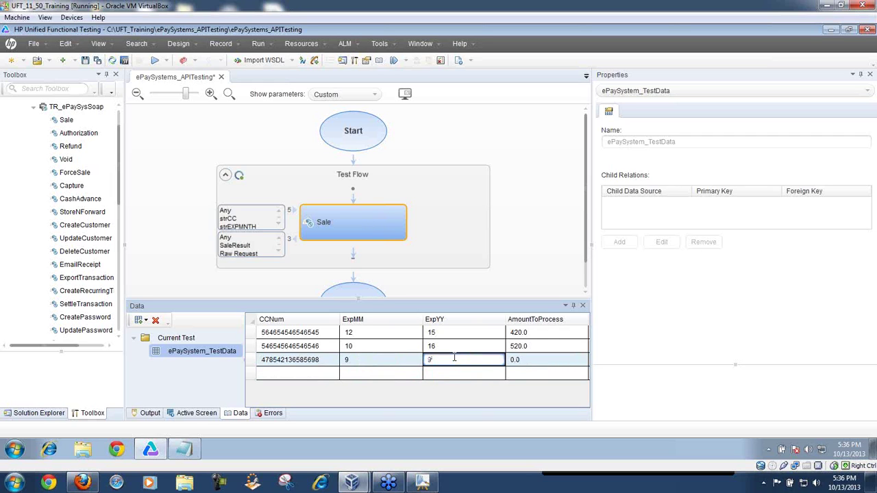
pyautogui.press('BackSpace')
# Step: Complete the third row with expiry year 9 and amount 5455
pyautogui.write('9')
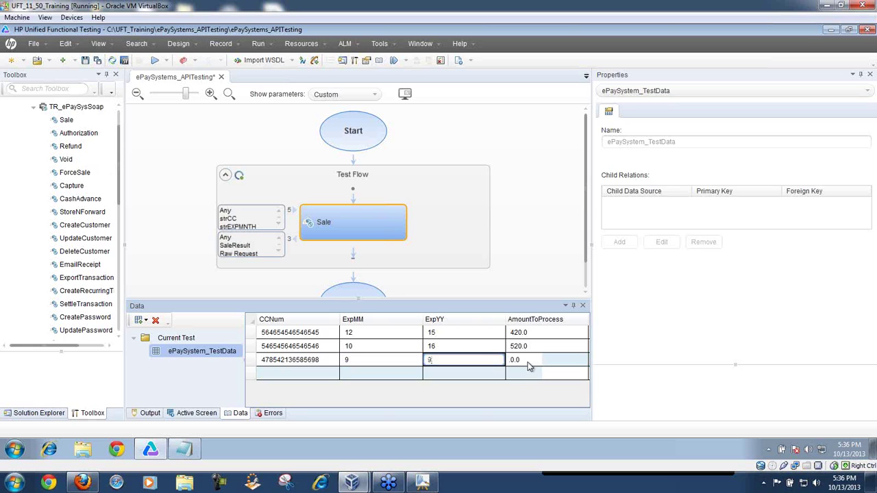
pyautogui.click(529, 361)
pyautogui.click(528, 360)
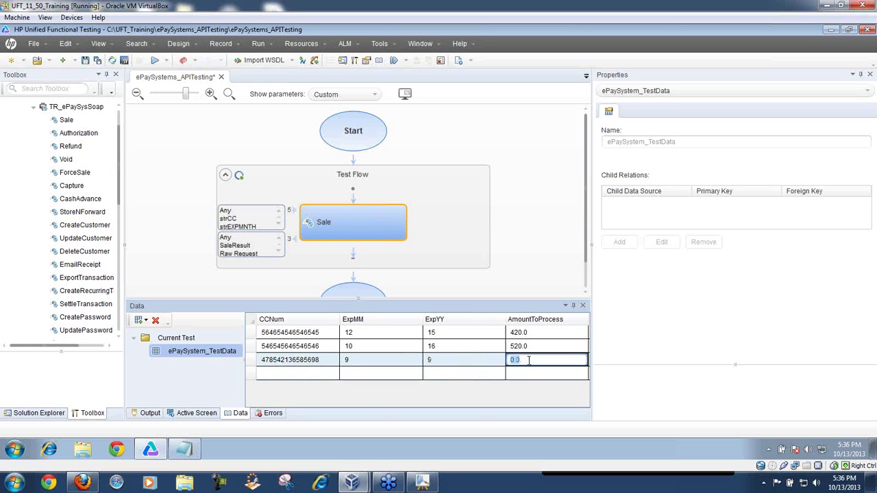
pyautogui.write('54')
# Step: Start a fourth row and enter its card number
pyautogui.click(321, 372)
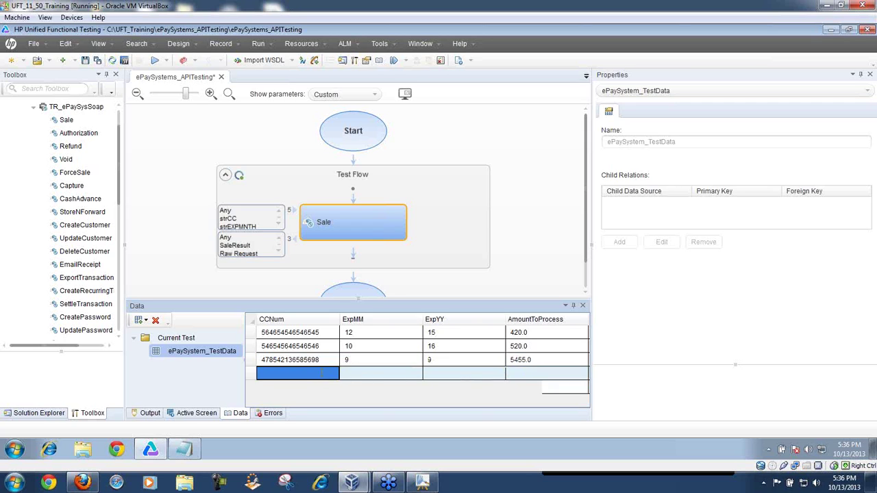
pyautogui.click(321, 373)
pyautogui.write('54654564654')
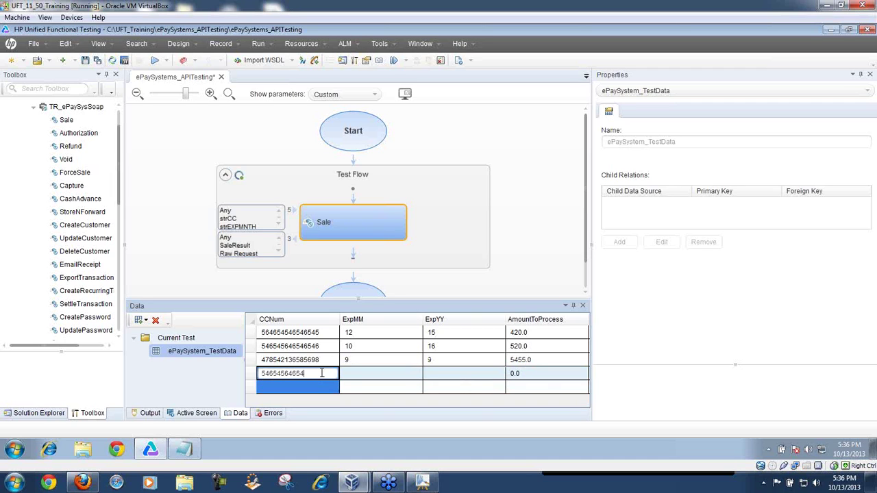
pyautogui.write('65')
pyautogui.click(365, 375)
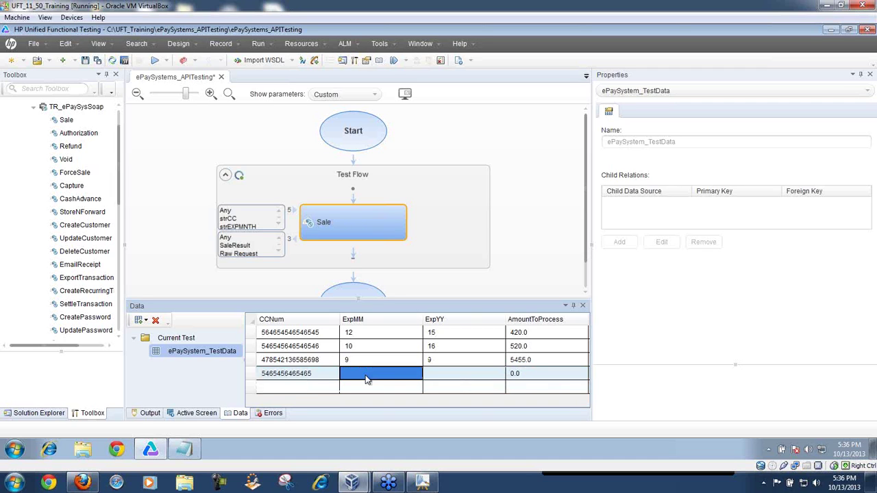
pyautogui.click(321, 373)
pyautogui.click(321, 373)
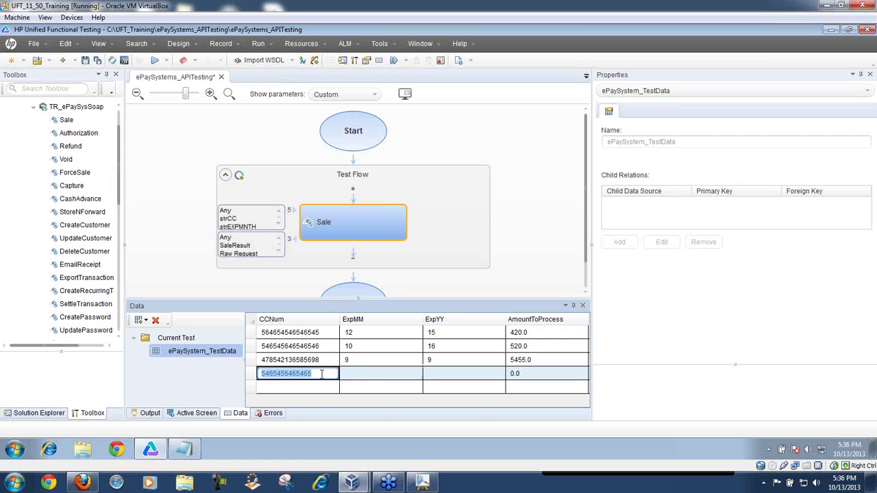
pyautogui.click(321, 373)
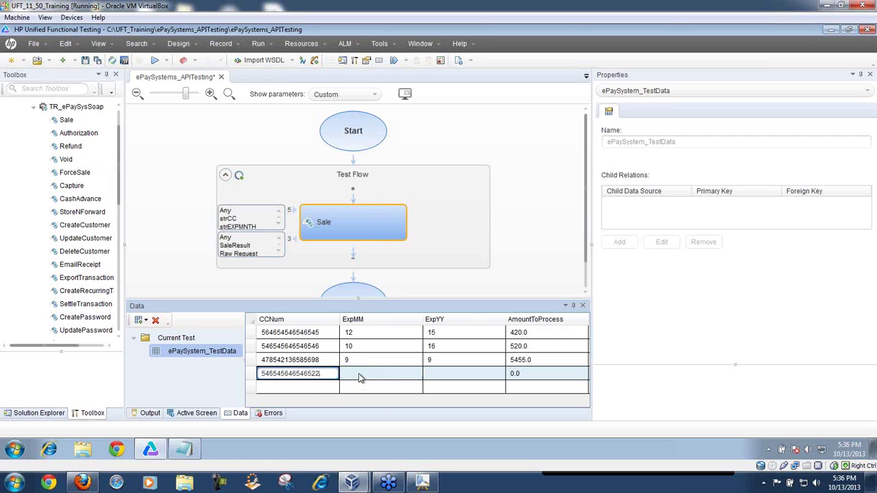
# Step: Set the fourth row's expiry to 88/88 and its amount to 3.0
pyautogui.click(359, 373)
pyautogui.click(359, 373)
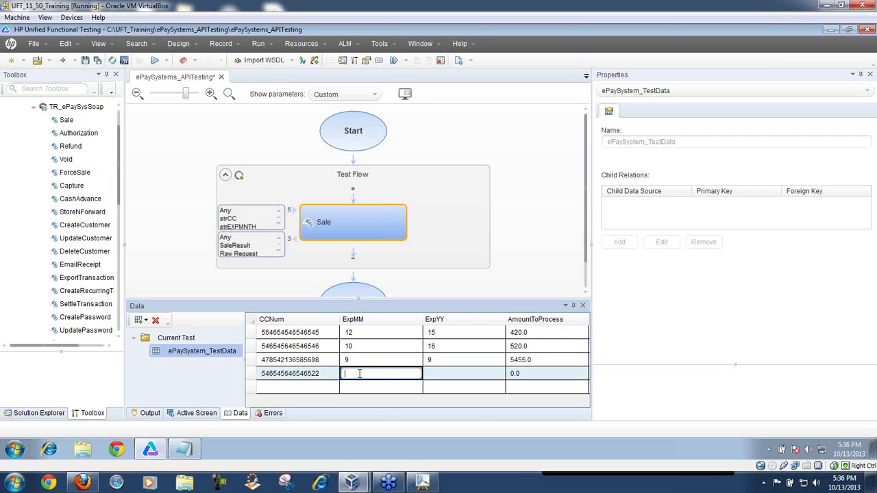
pyautogui.write('88')
pyautogui.click(426, 393)
pyautogui.click(448, 372)
pyautogui.click(450, 373)
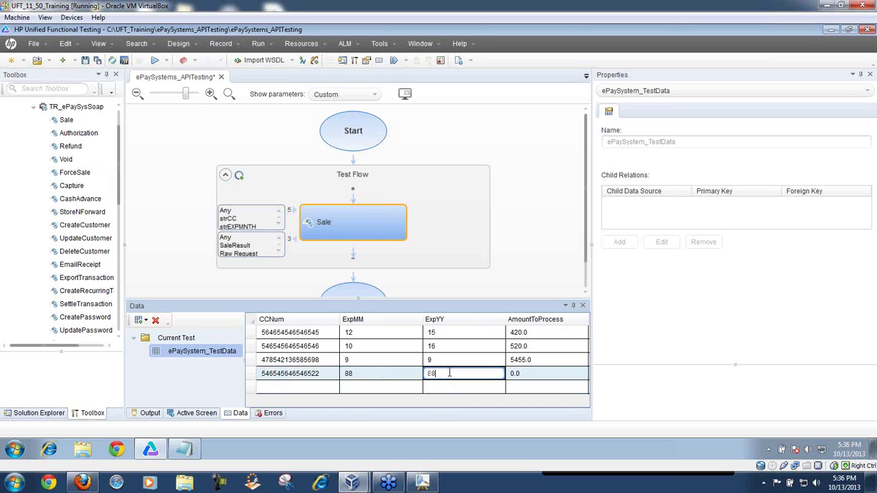
pyautogui.write('88')
pyautogui.click(513, 375)
pyautogui.click(520, 375)
pyautogui.write('3.')
pyautogui.click(516, 384)
# Step: Add a fifth row with expiry 2/3 and amount 555, then save the test
pyautogui.click(331, 388)
pyautogui.click(331, 387)
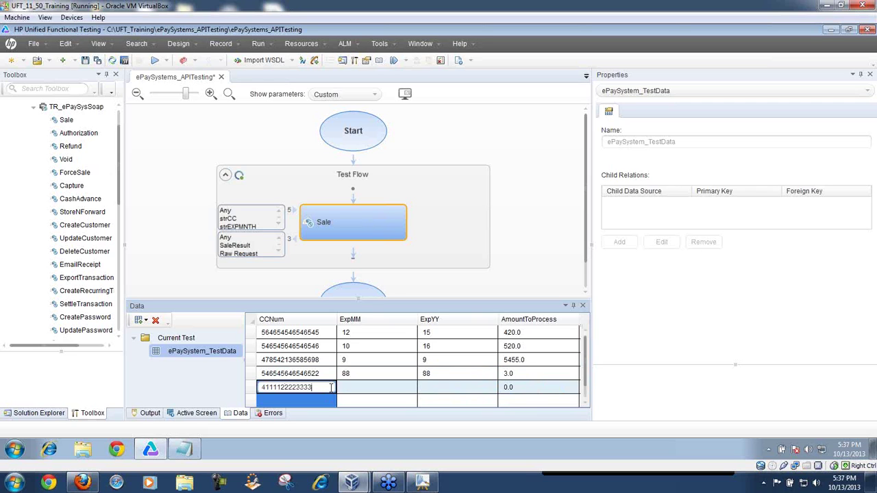
pyautogui.click(353, 387)
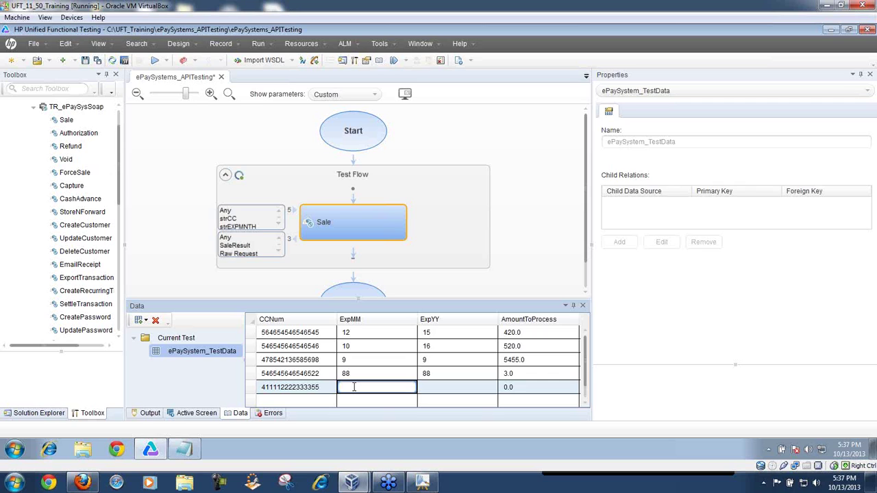
pyautogui.write('2')
pyautogui.press('Tab')
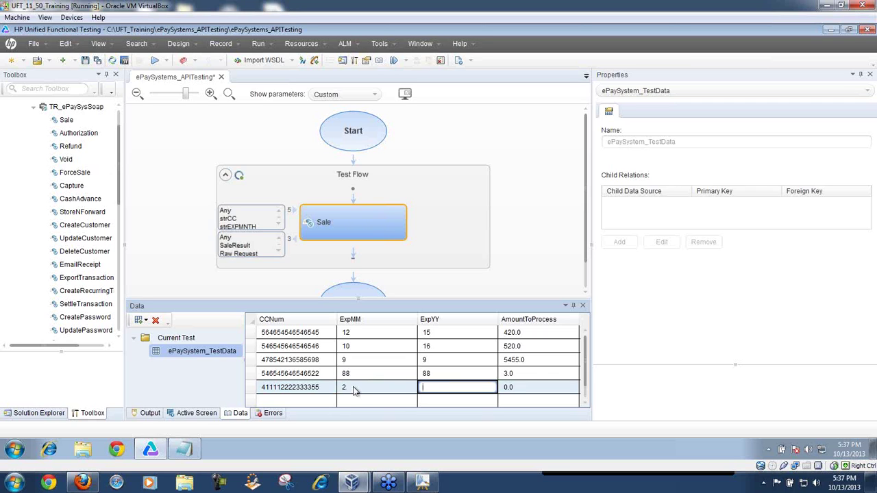
pyautogui.press('Tab')
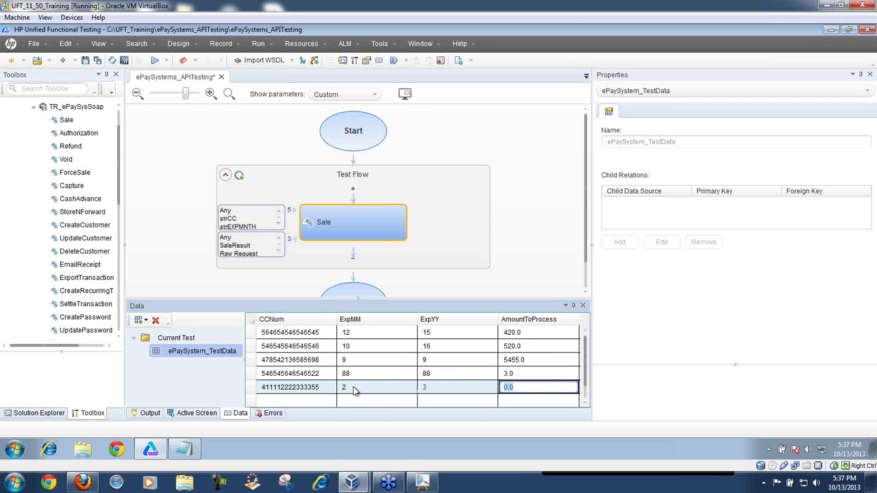
pyautogui.write('555')
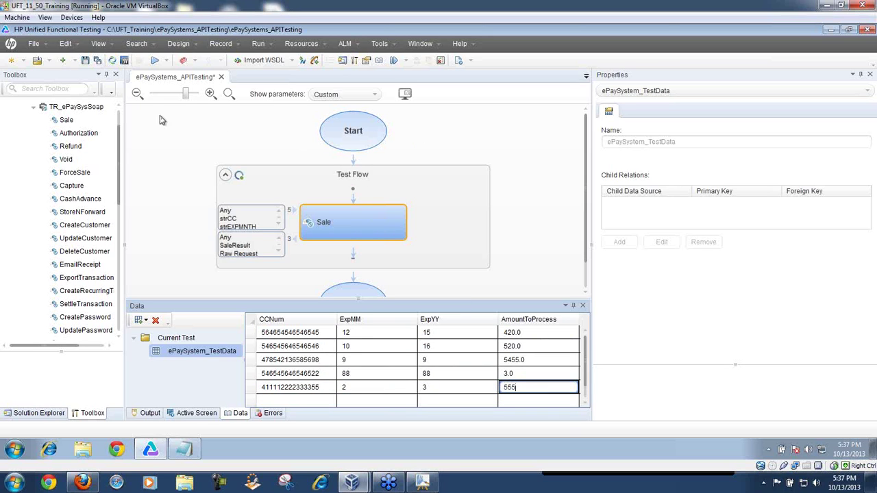
pyautogui.click(86, 61)
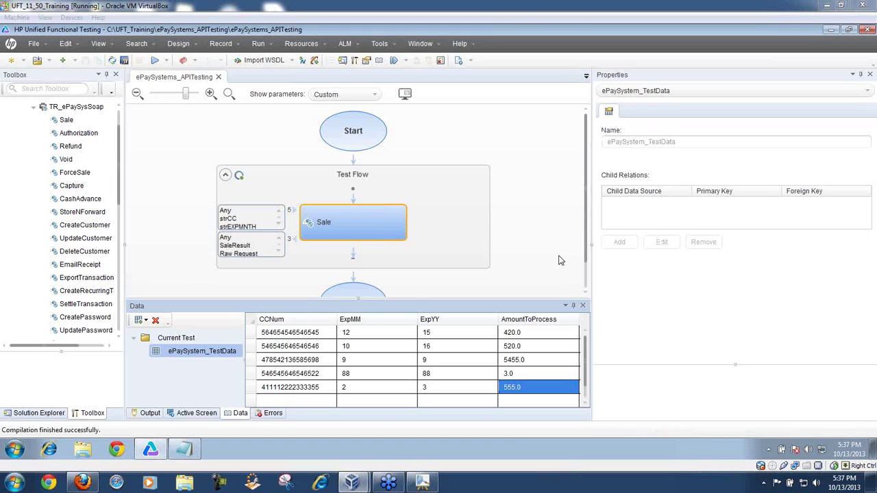
# Step: Replace the Sale step's hard-coded strCC card number with a link to the CCNum column
pyautogui.click(369, 232)
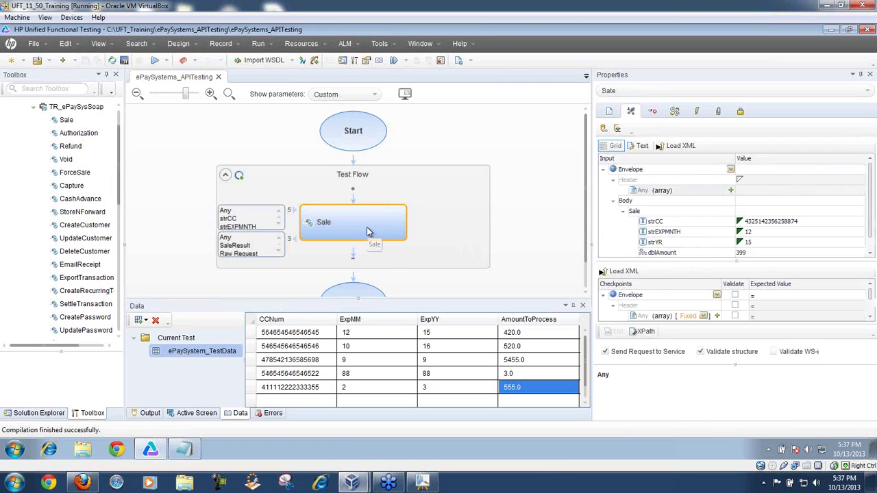
pyautogui.click(802, 221)
pyautogui.moveTo(805, 221); pyautogui.dragTo(742, 228)
pyautogui.press('BackSpace')
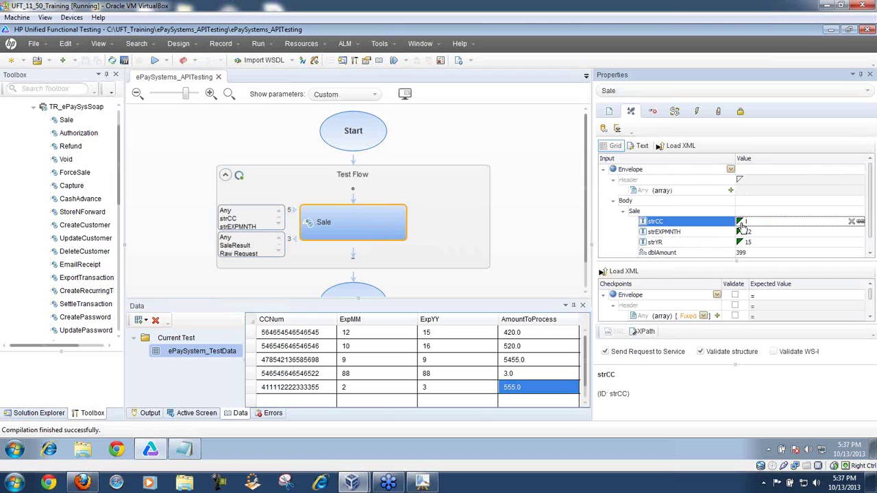
pyautogui.click(860, 222)
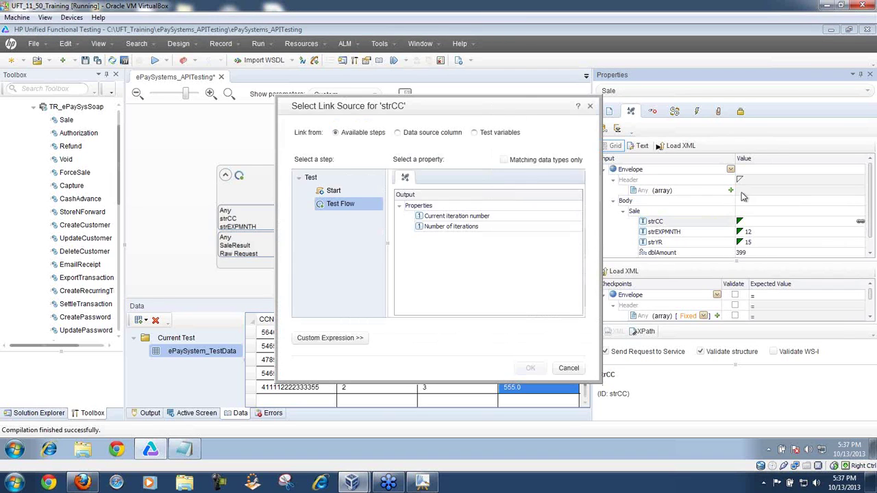
pyautogui.moveTo(501, 111); pyautogui.dragTo(393, 96)
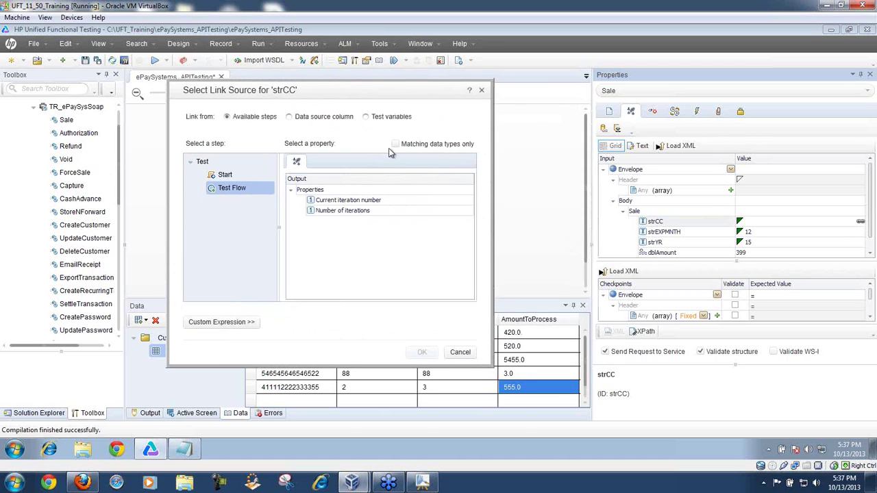
pyautogui.click(289, 118)
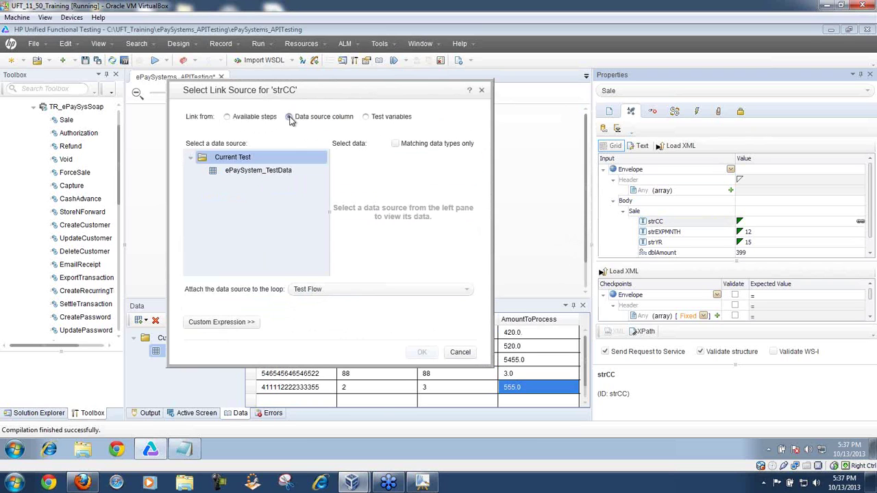
pyautogui.click(259, 172)
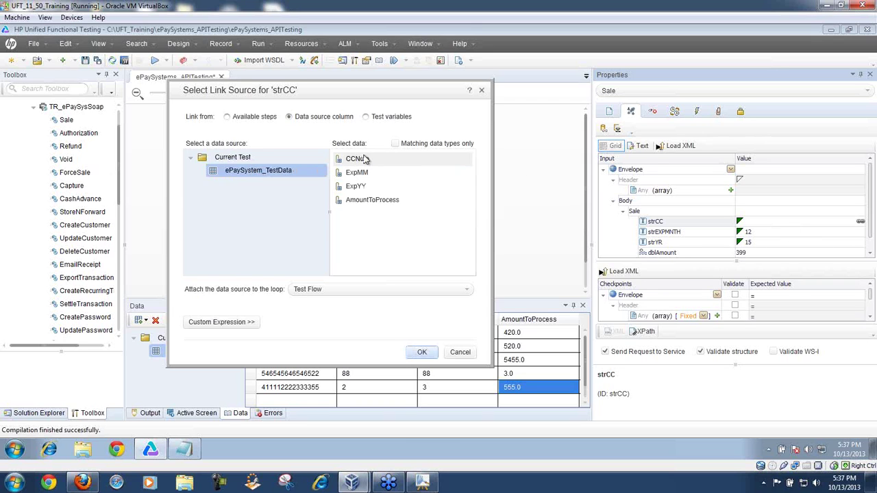
pyautogui.click(364, 159)
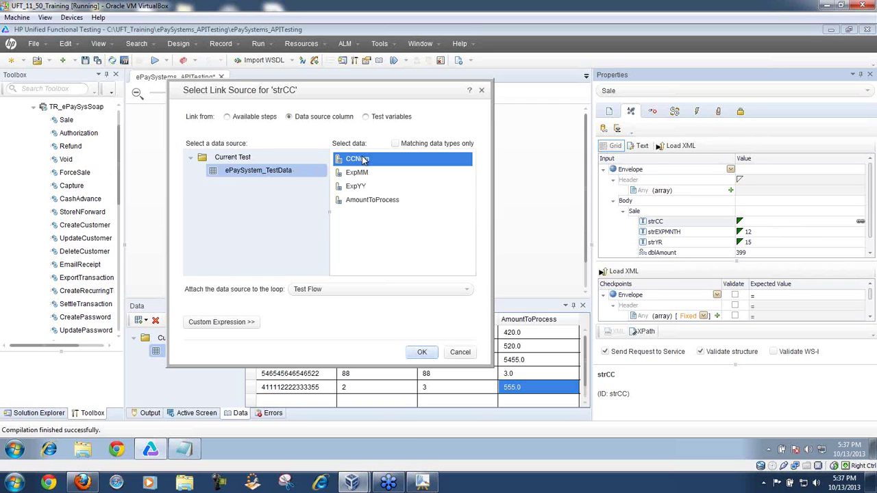
pyautogui.click(420, 353)
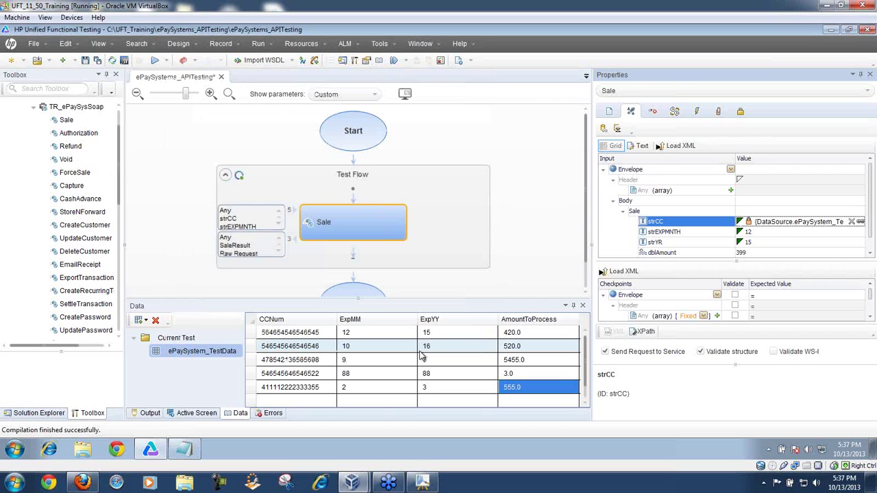
# Step: Link strEXPMNTH to the ExpMM column and strYR to the ExpYY column
pyautogui.moveTo(592, 230); pyautogui.dragTo(483, 234)
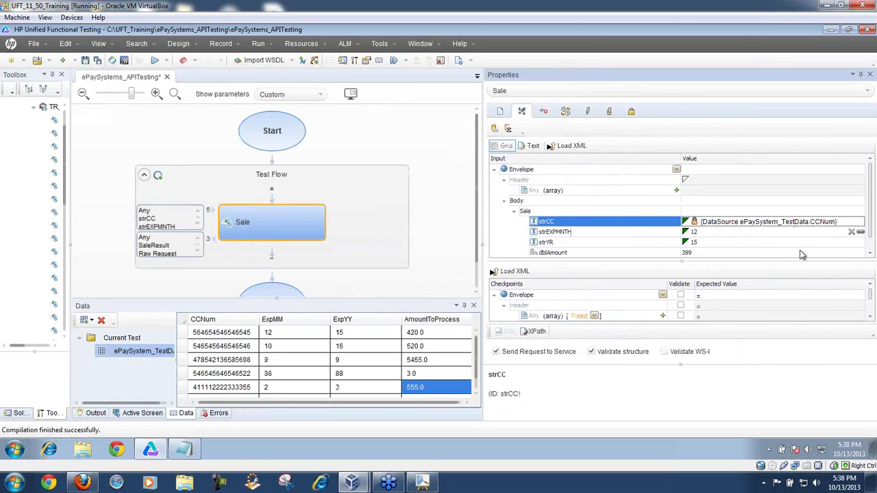
pyautogui.click(755, 232)
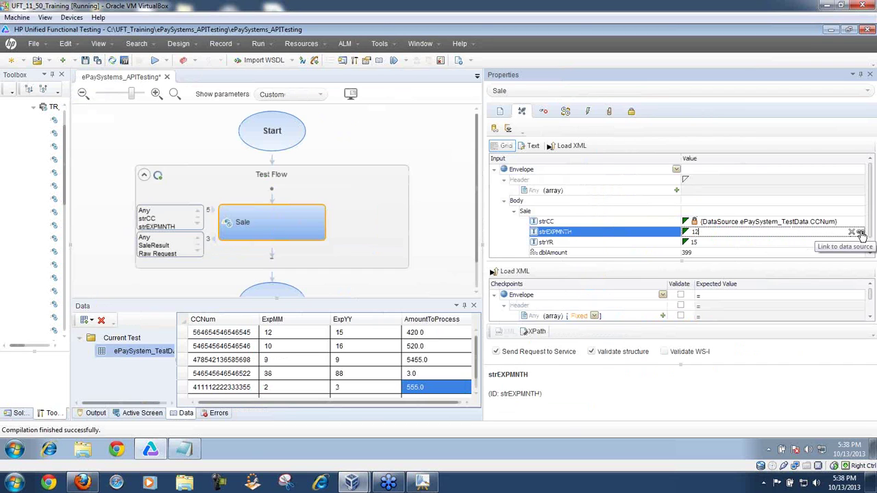
pyautogui.click(860, 232)
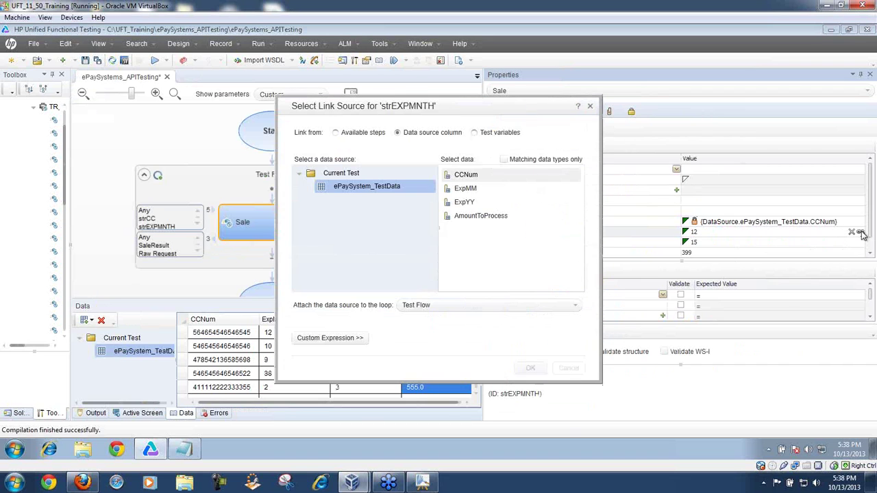
pyautogui.click(466, 187)
pyautogui.click(529, 368)
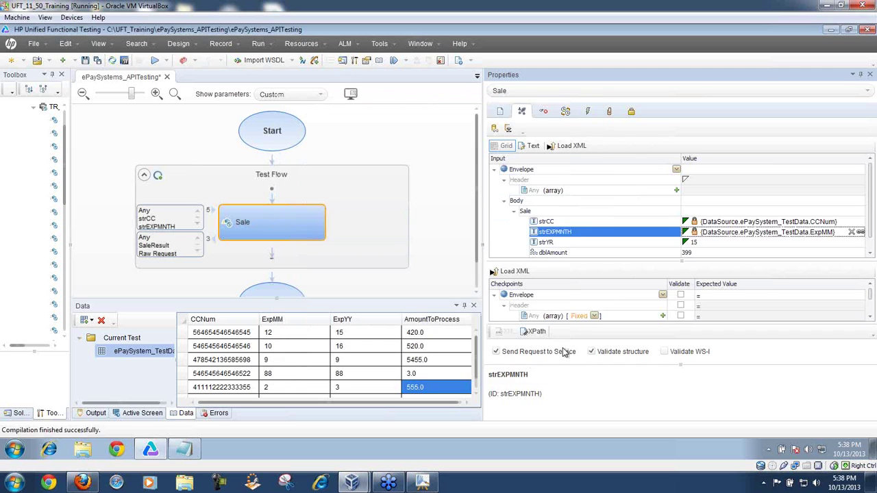
pyautogui.click(859, 243)
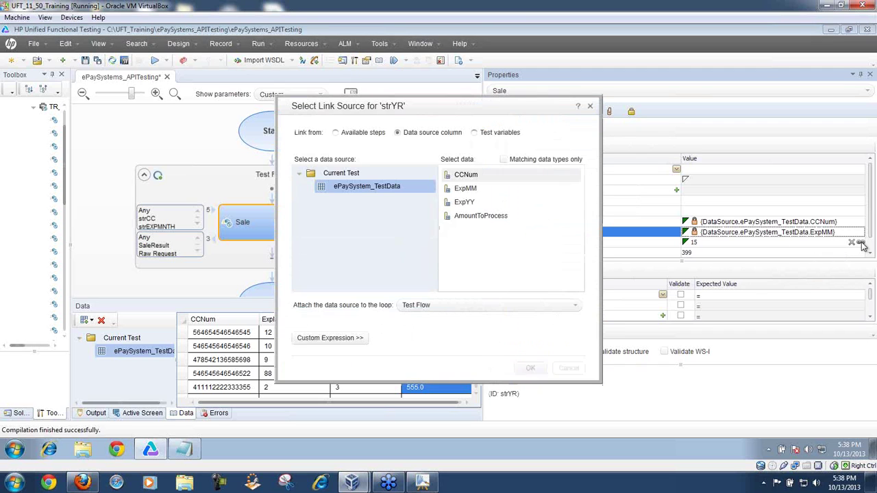
pyautogui.click(464, 202)
pyautogui.click(531, 368)
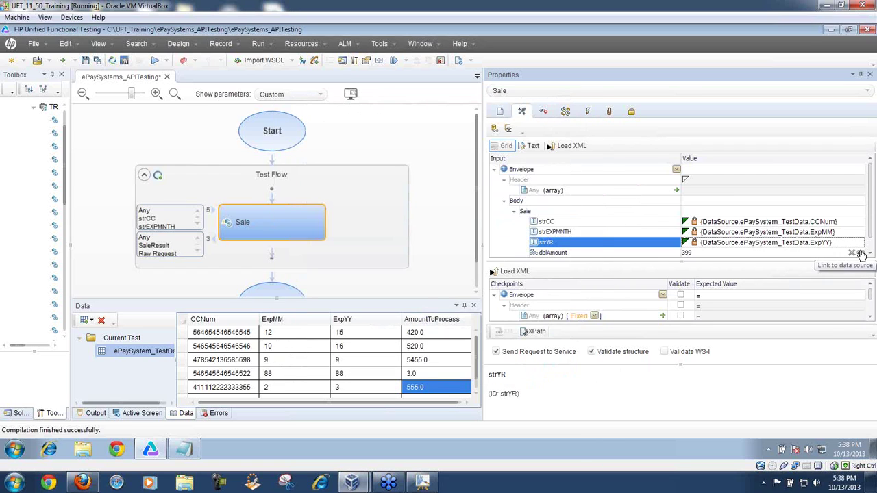
# Step: Link dblAmount to the AmountToProcess column and save the test
pyautogui.click(860, 252)
pyautogui.click(495, 216)
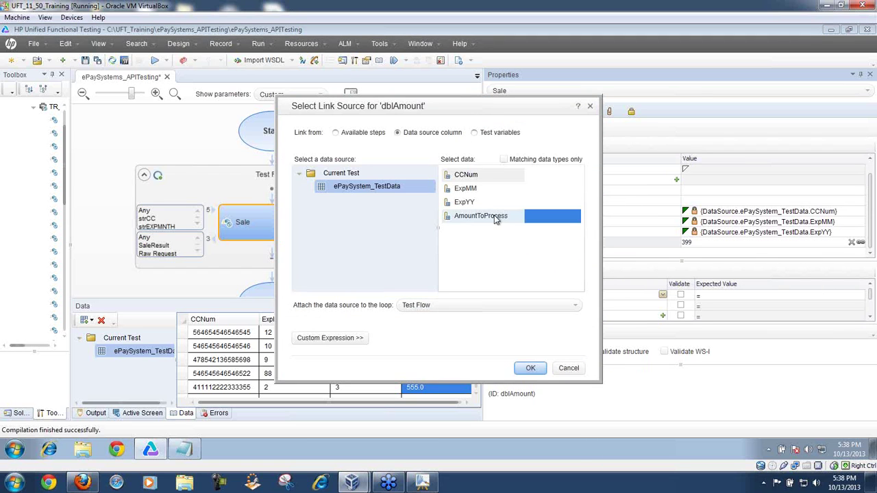
pyautogui.click(530, 370)
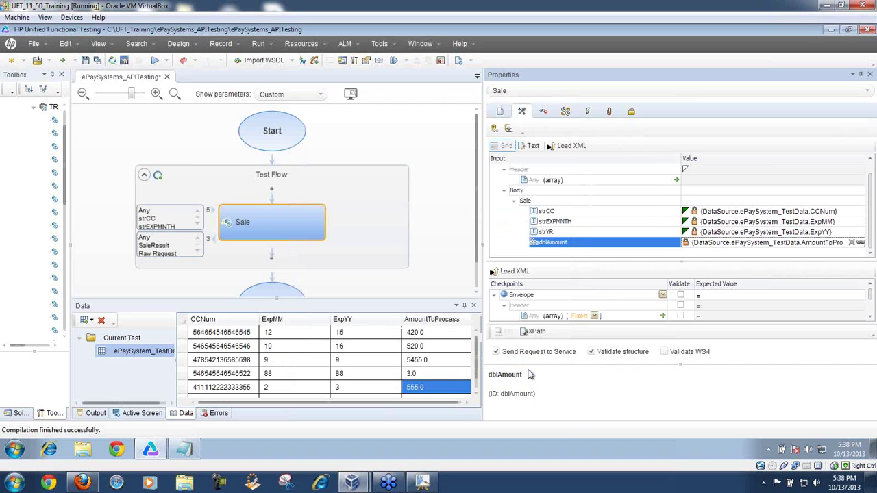
pyautogui.moveTo(483, 218); pyautogui.dragTo(587, 218)
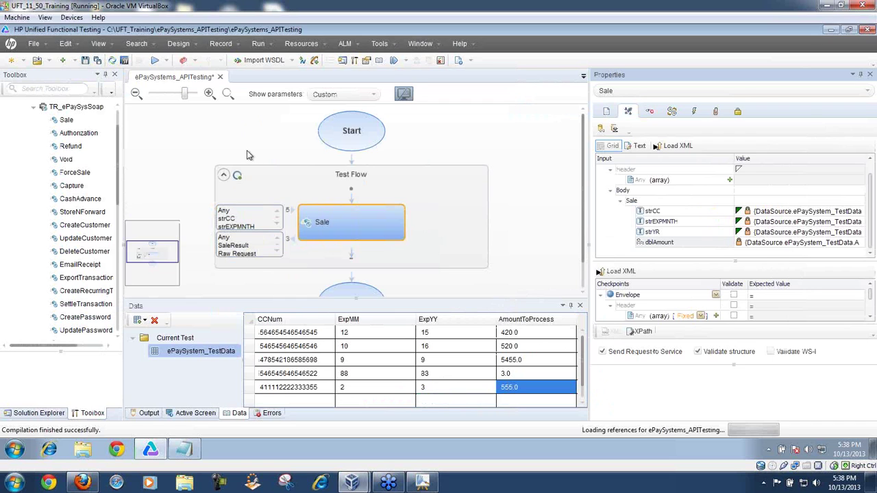
pyautogui.hotkey('ctrl', 's')
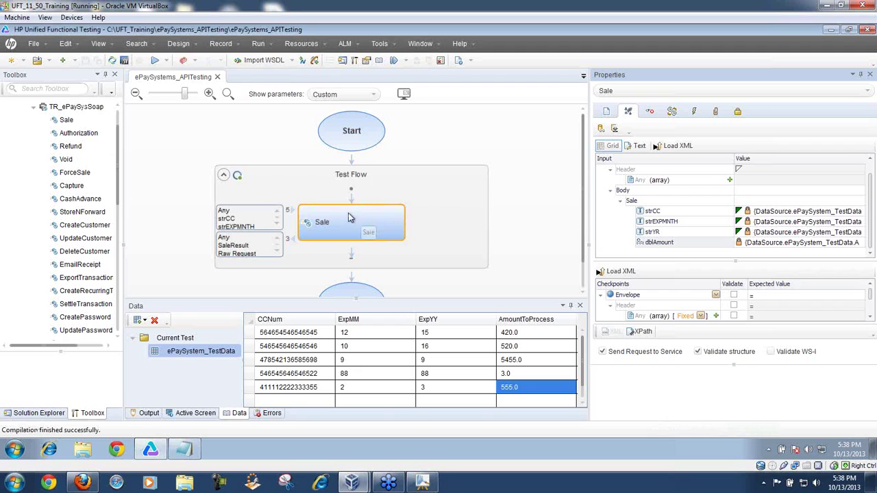
# Step: Set the Test Flow loop to a 'For Each' loop over the ePaySystem_TestData rows
pyautogui.click(240, 178)
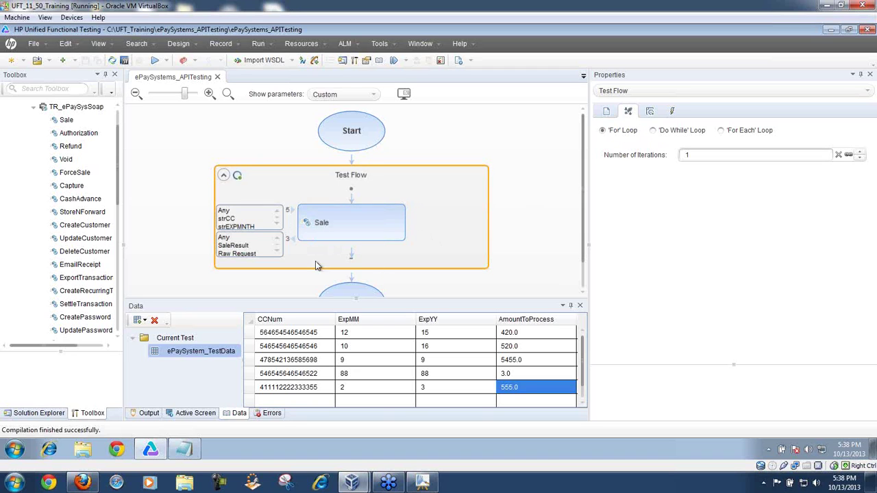
pyautogui.click(721, 131)
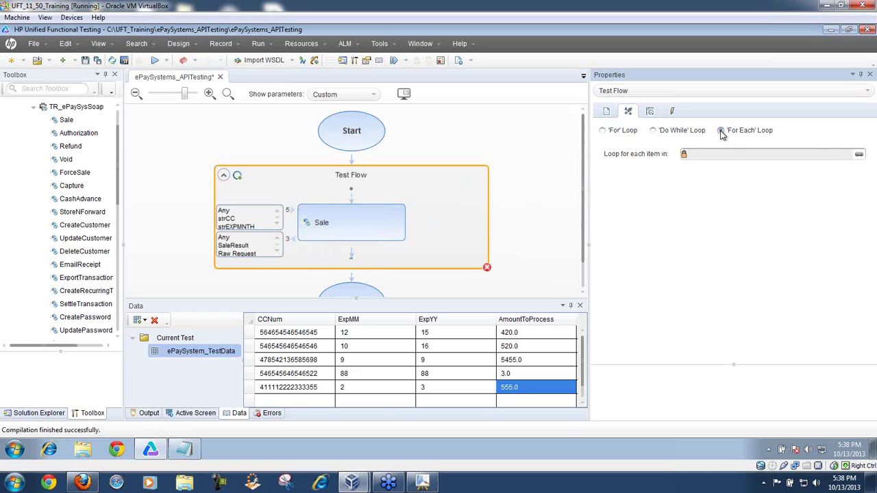
pyautogui.click(859, 155)
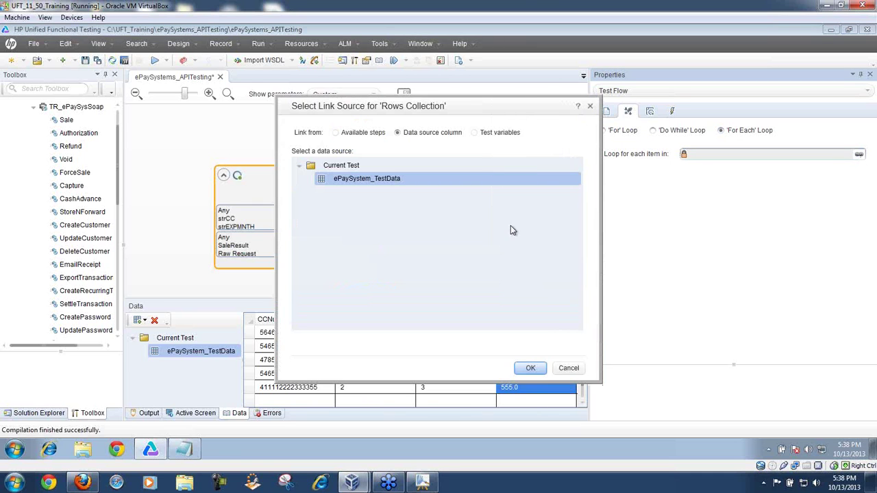
pyautogui.click(530, 368)
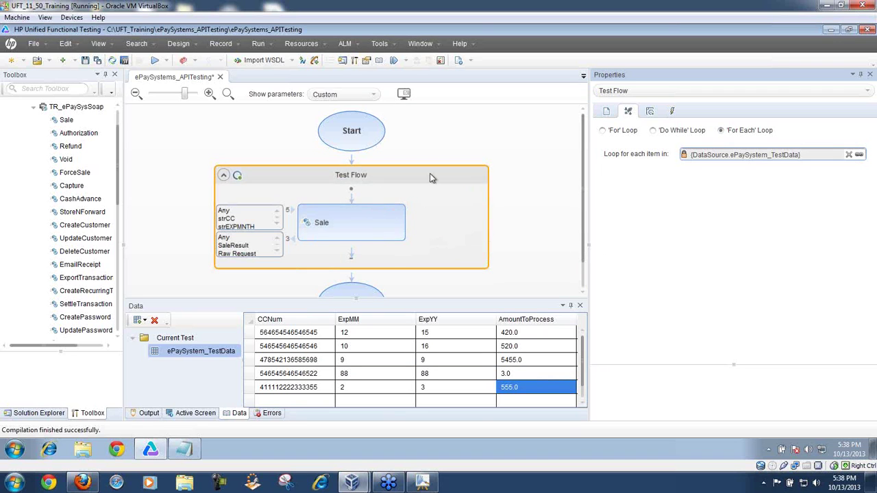
pyautogui.click(362, 230)
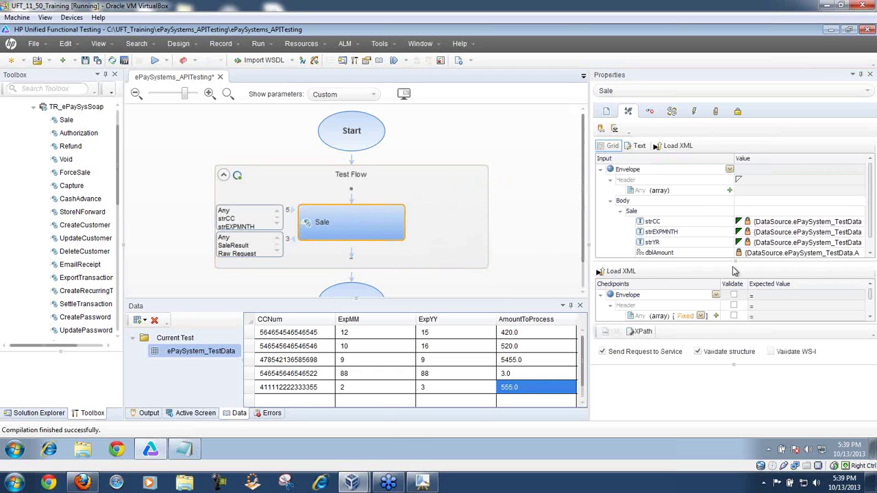
# Step: Save the test, then clear the compilation Output log and enlarge the Output pane
pyautogui.moveTo(706, 262); pyautogui.dragTo(709, 275)
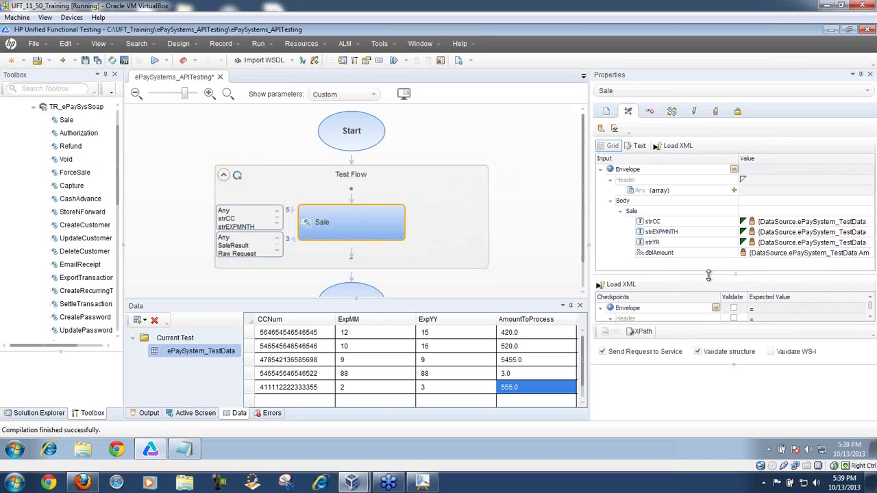
pyautogui.click(85, 61)
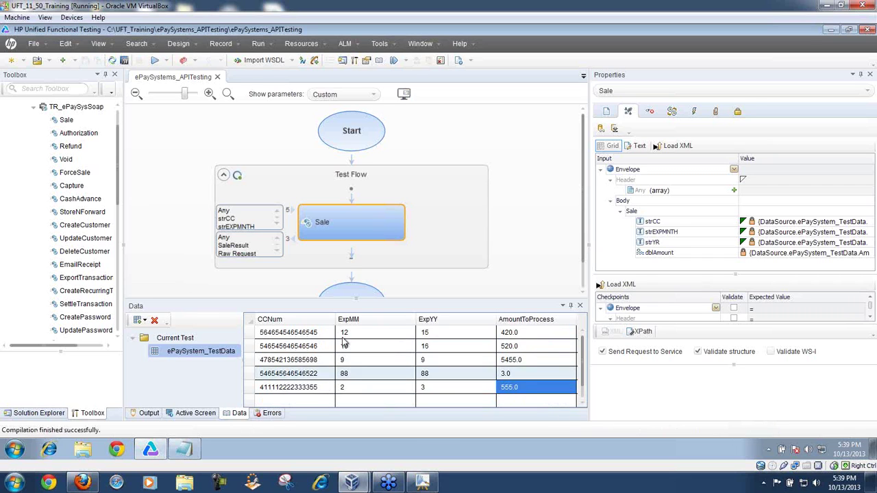
pyautogui.click(148, 413)
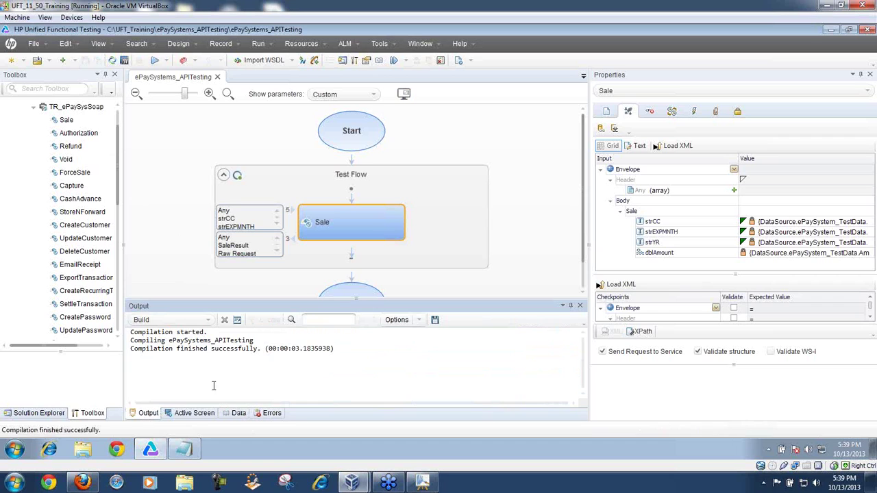
pyautogui.rightClick(366, 368)
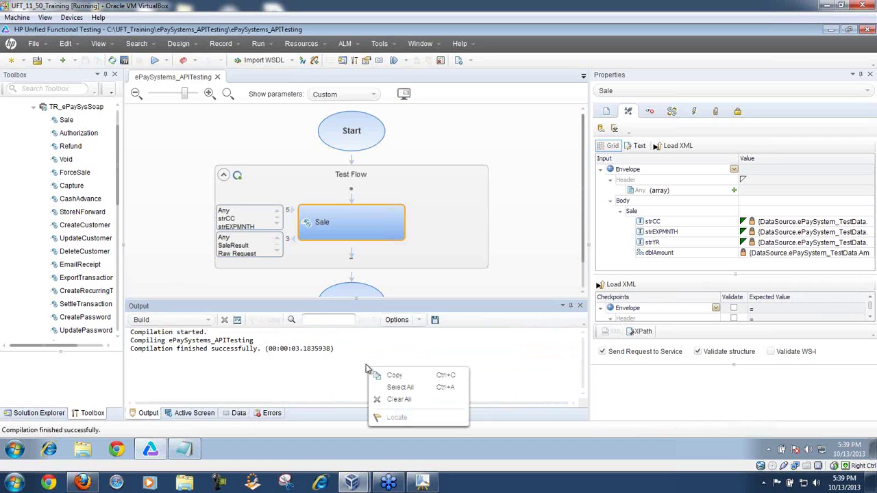
pyautogui.click(395, 399)
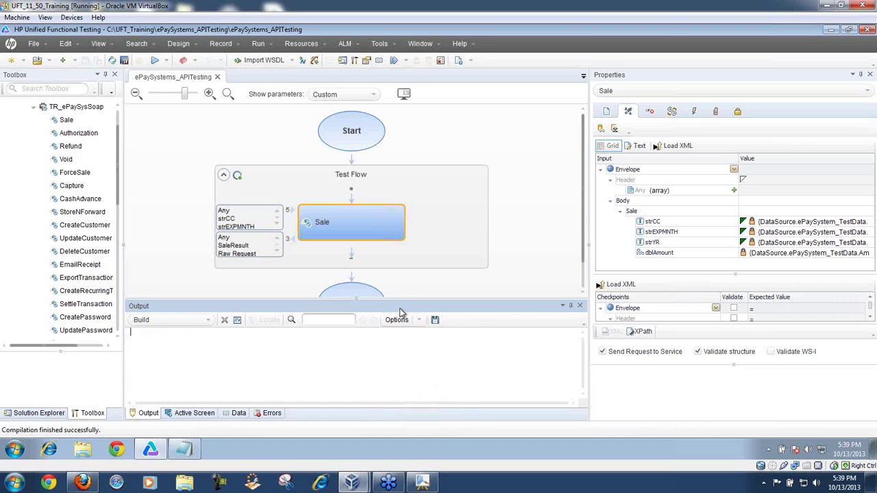
pyautogui.moveTo(400, 299); pyautogui.dragTo(400, 191)
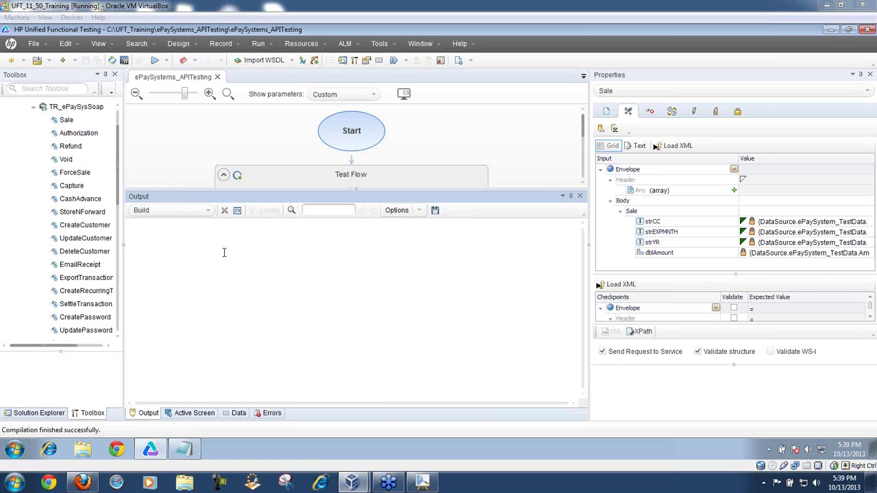
pyautogui.click(208, 211)
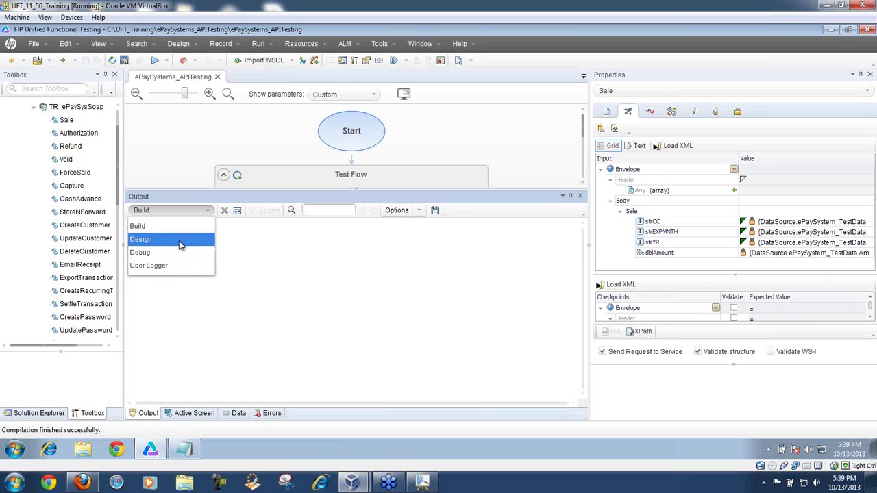
# Step: Switch the Output pane to User Logger and clear its log
pyautogui.click(263, 237)
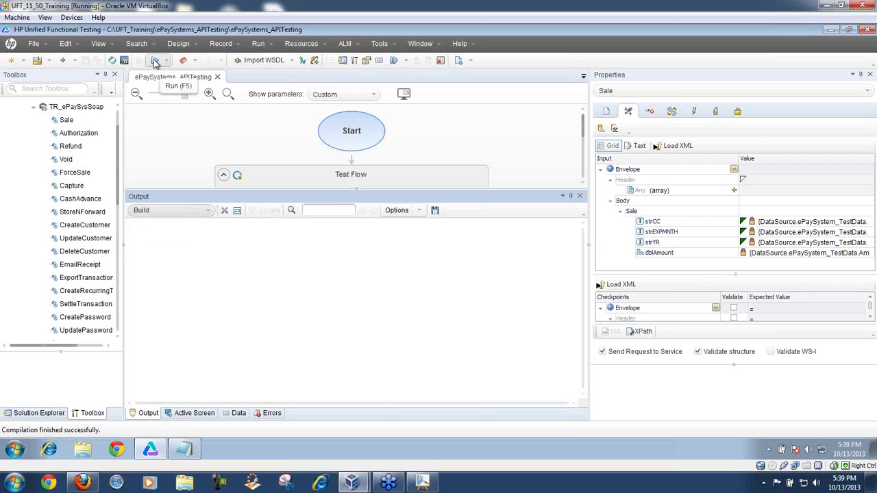
pyautogui.click(209, 210)
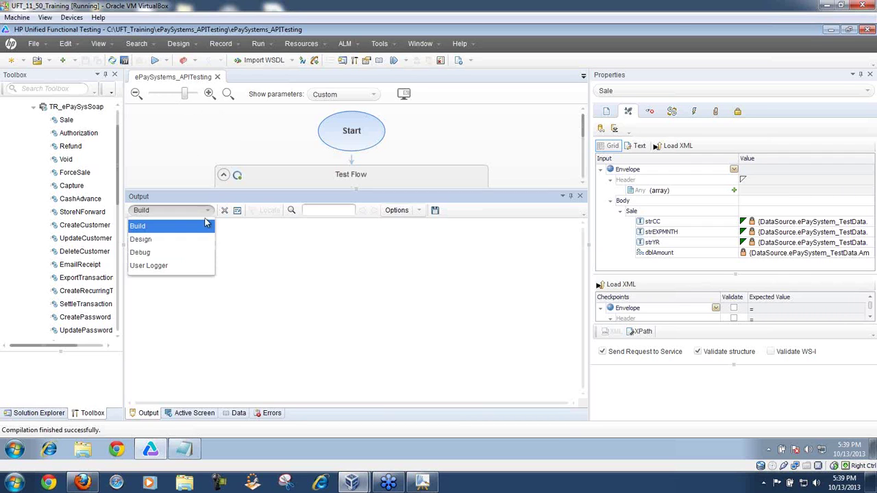
pyautogui.click(190, 267)
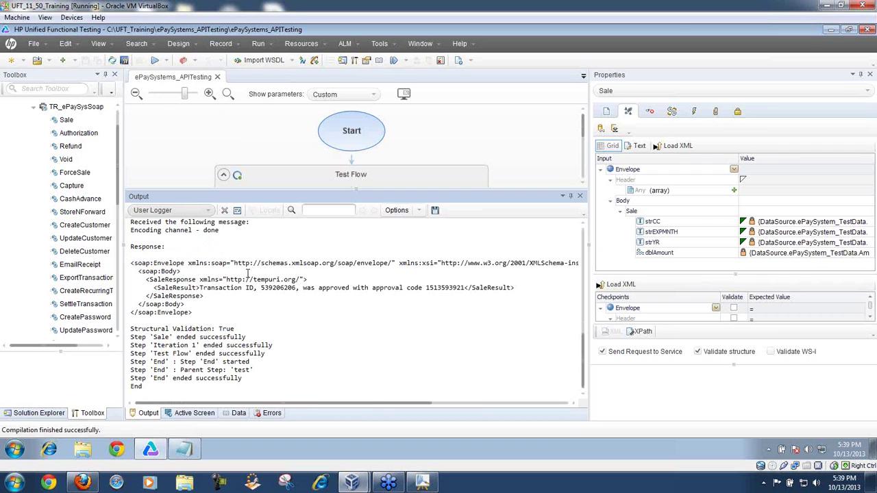
pyautogui.rightClick(344, 309)
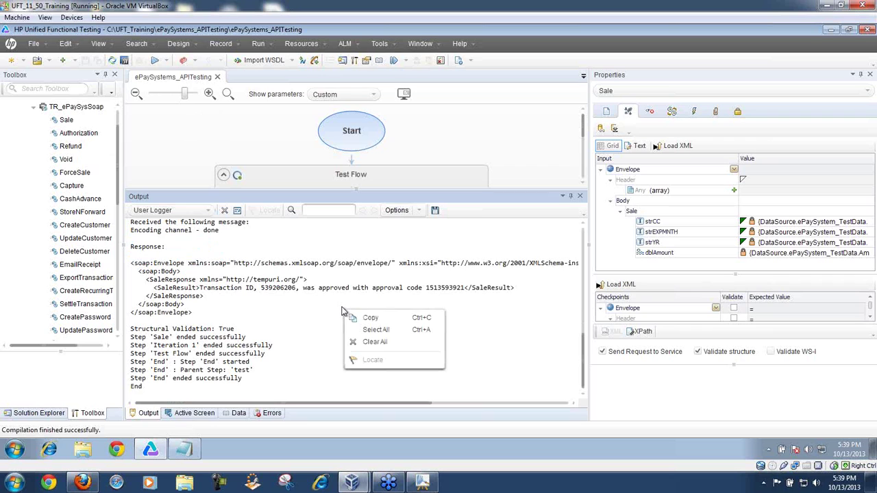
pyautogui.click(376, 343)
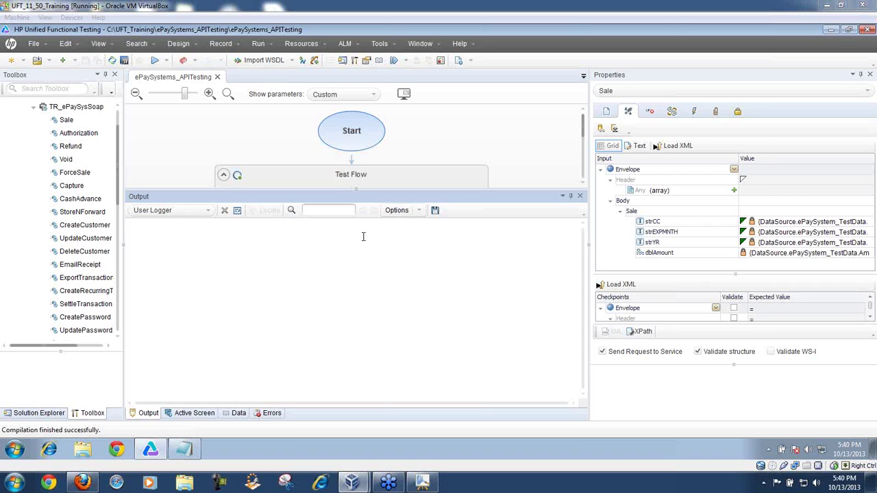
# Step: Set the Output pane source back to Build messages
pyautogui.click(197, 208)
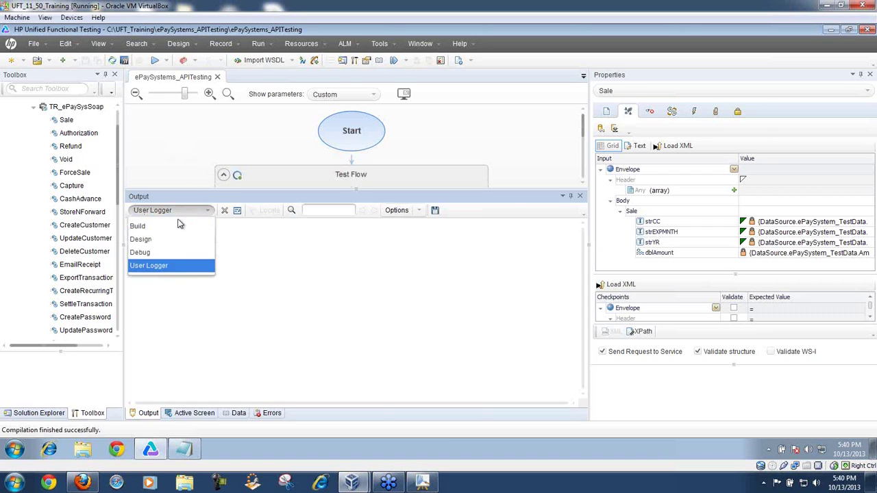
pyautogui.click(153, 226)
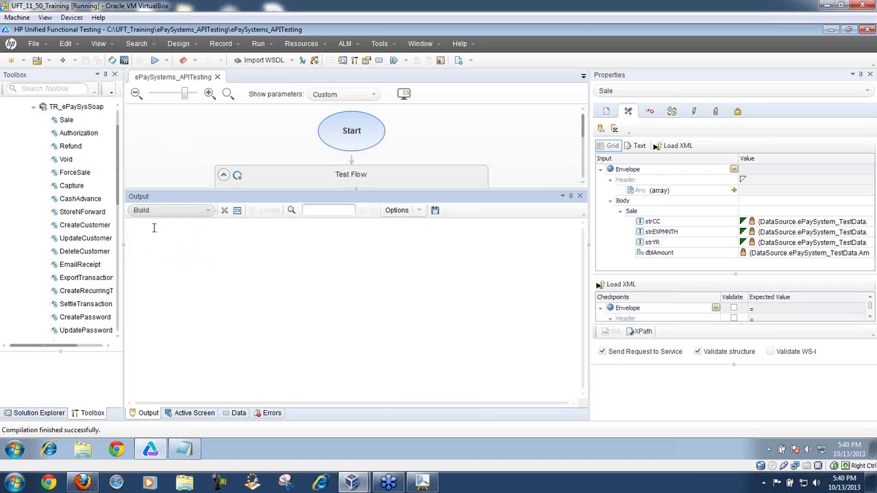
pyautogui.click(201, 213)
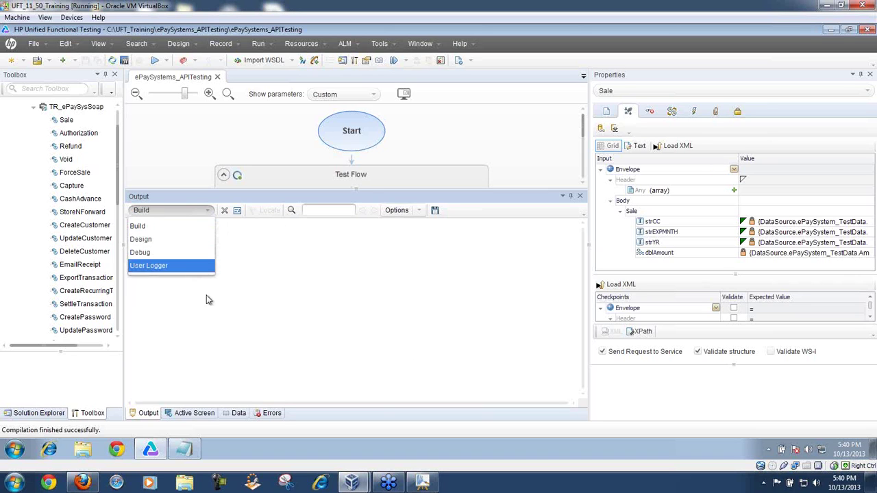
pyautogui.click(285, 260)
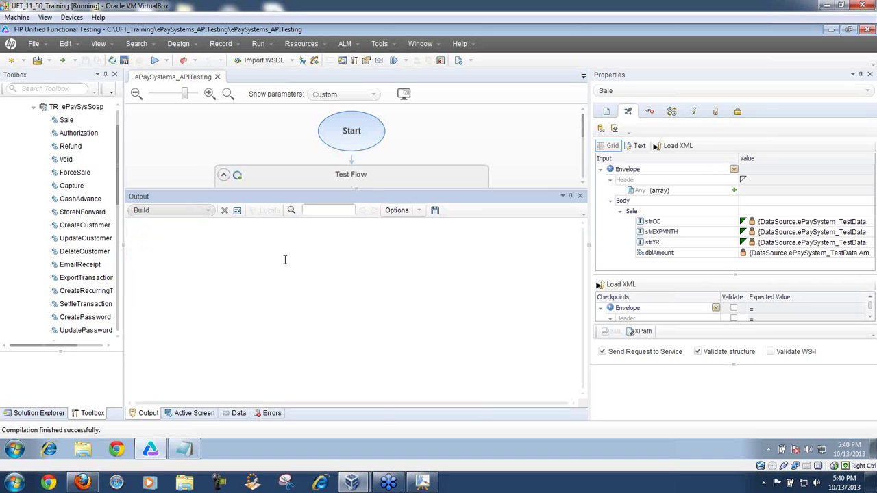
# Step: Run the test with the default results location and scroll up through the output log
pyautogui.click(155, 60)
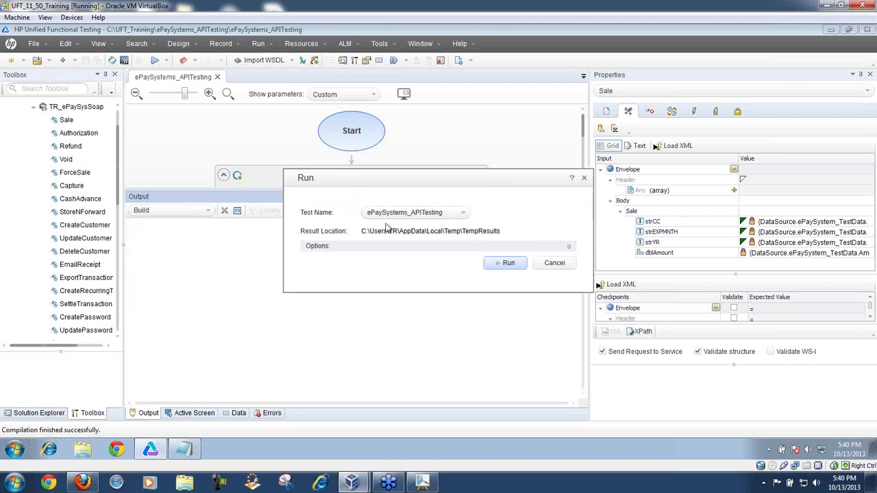
pyautogui.click(508, 263)
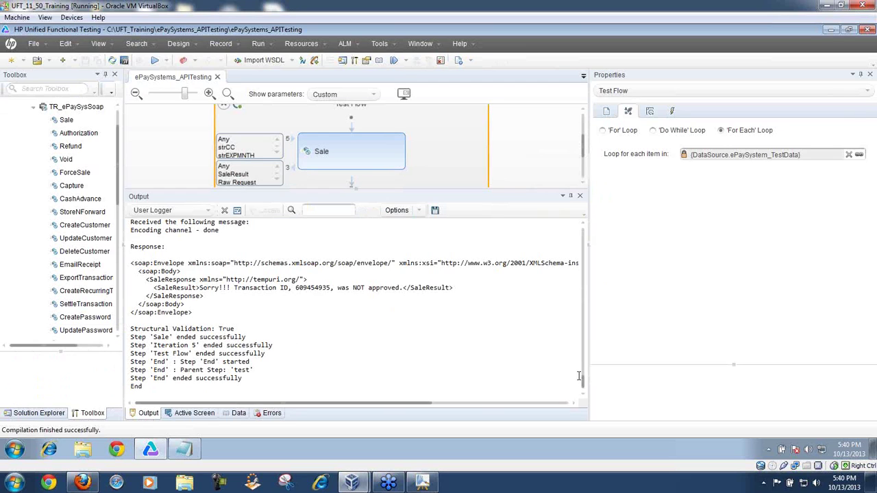
pyautogui.moveTo(584, 383)
pyautogui.mouseDown()
pyautogui.moveTo(588, 232)
pyautogui.moveTo(589, 370)
pyautogui.moveTo(582, 376)
pyautogui.mouseUp()
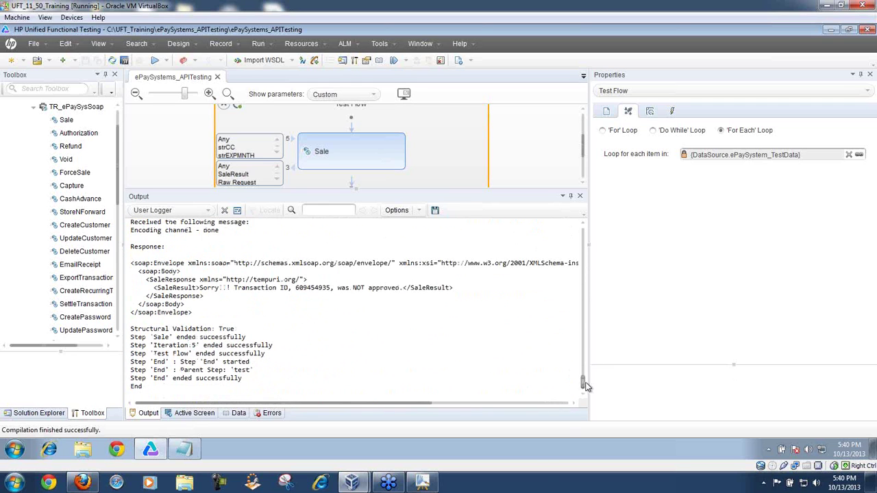
# Step: Open the run results and show Iteration 1's Sale request with amount 420 and approved response
pyautogui.click(443, 61)
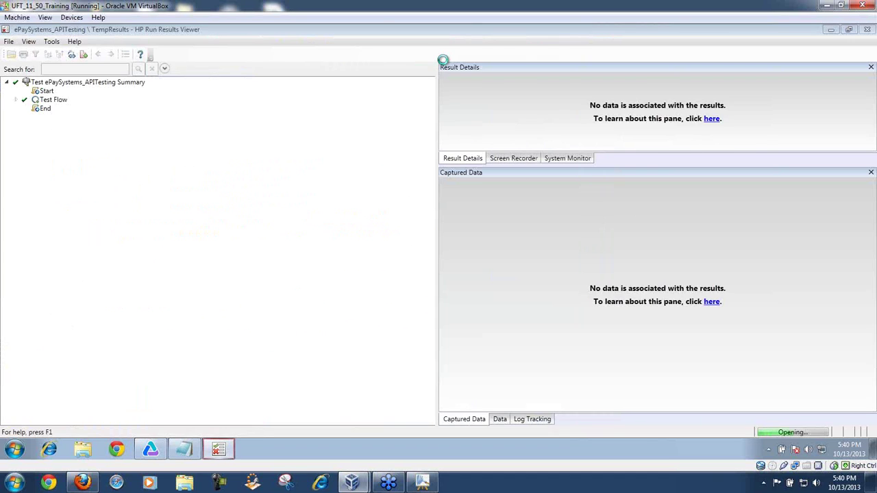
pyautogui.click(17, 101)
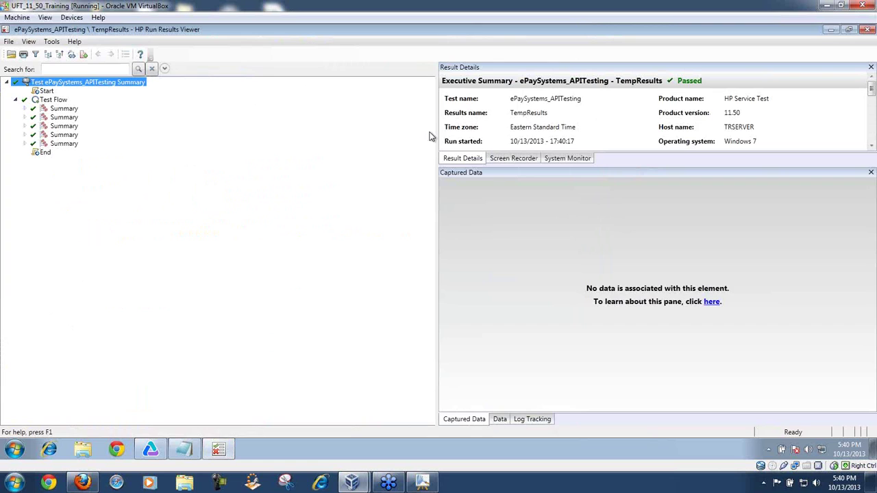
pyautogui.moveTo(434, 131); pyautogui.dragTo(225, 132)
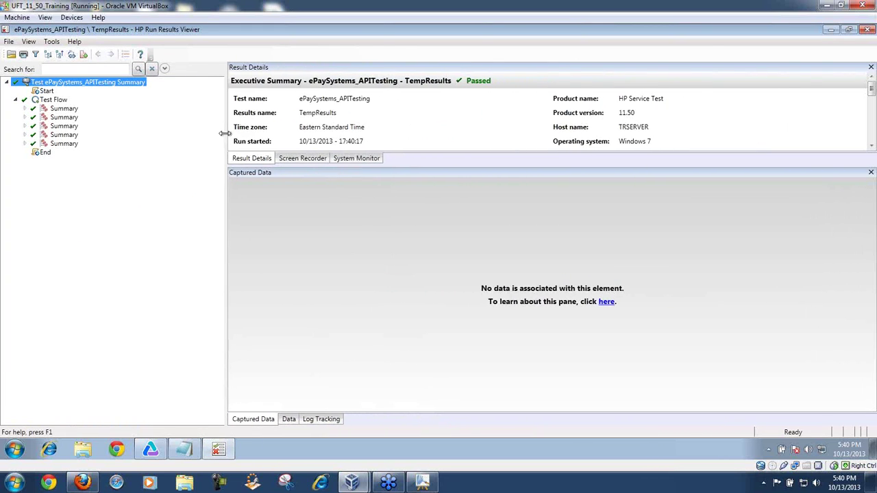
pyautogui.click(26, 108)
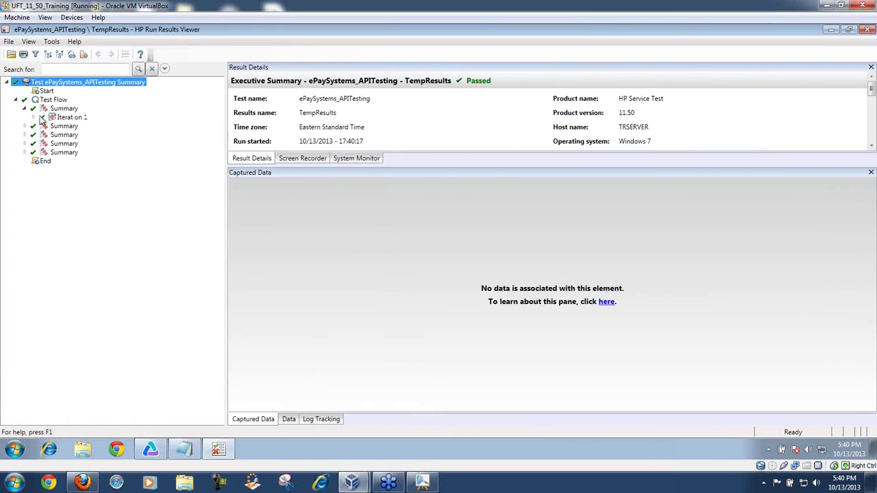
pyautogui.click(33, 118)
pyautogui.click(71, 128)
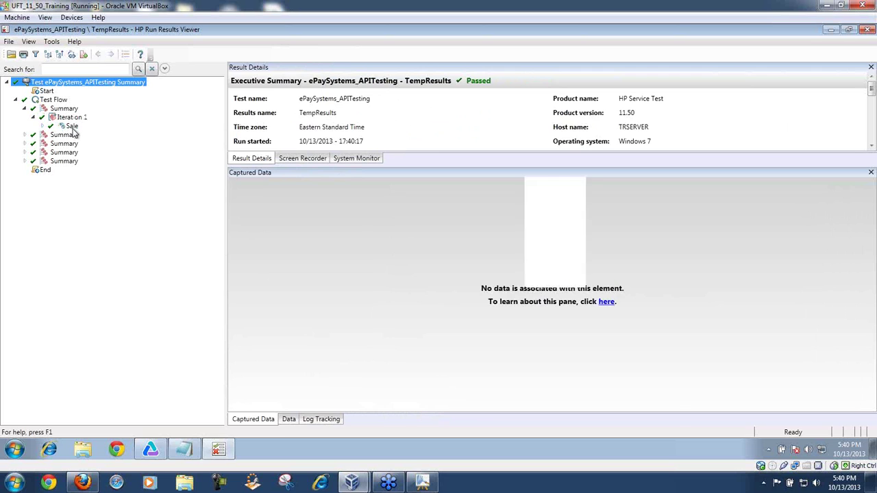
pyautogui.moveTo(870, 229); pyautogui.dragTo(869, 356)
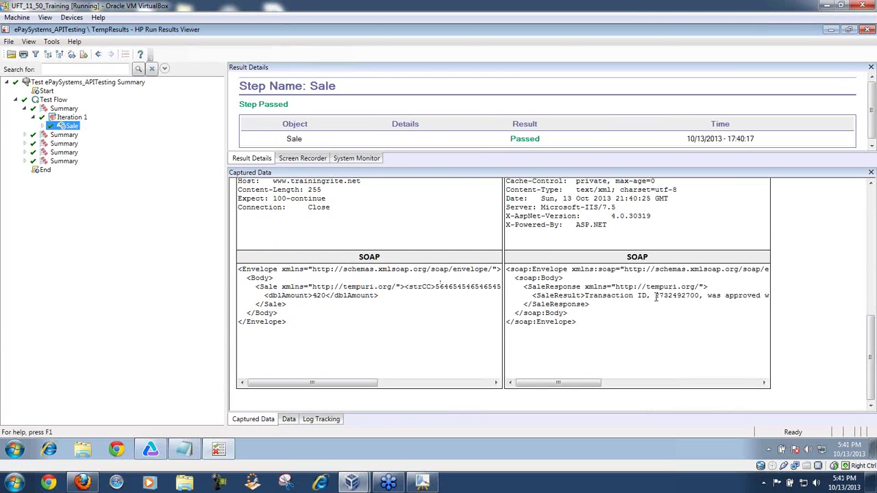
# Step: Show Iteration 2's Sale step with its captured SOAP request and response
pyautogui.click(26, 135)
pyautogui.click(33, 144)
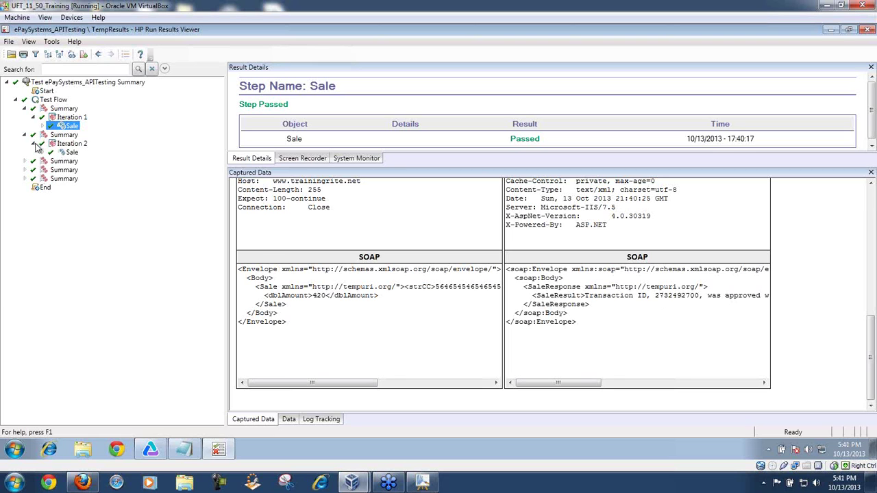
pyautogui.click(71, 152)
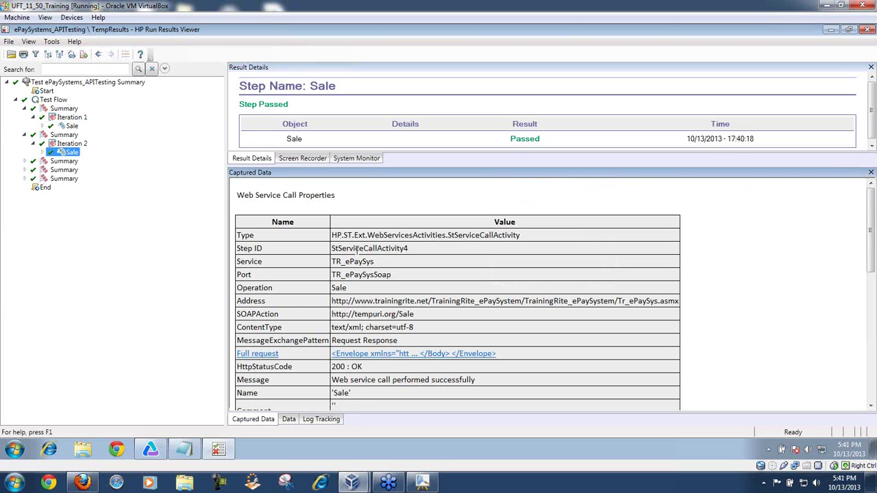
pyautogui.moveTo(871, 231); pyautogui.dragTo(871, 351)
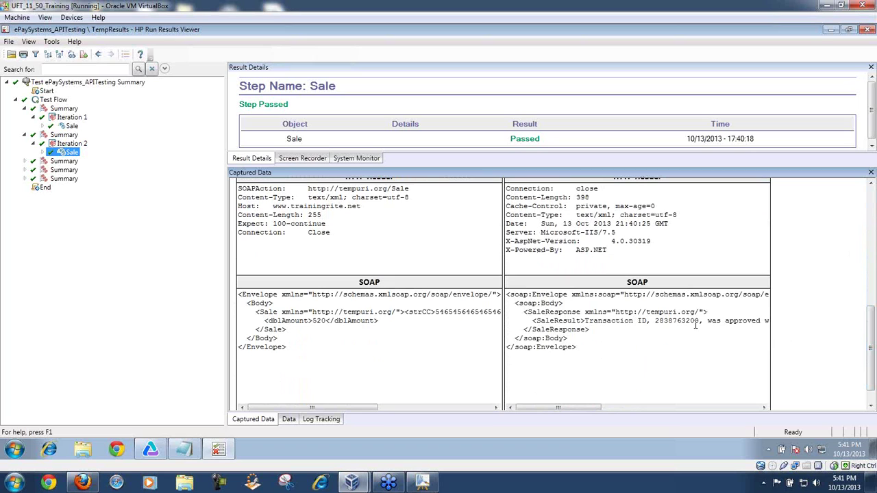
# Step: Show Iteration 3's Sale step: amount 5455 request and a NOT-approved response
pyautogui.click(25, 161)
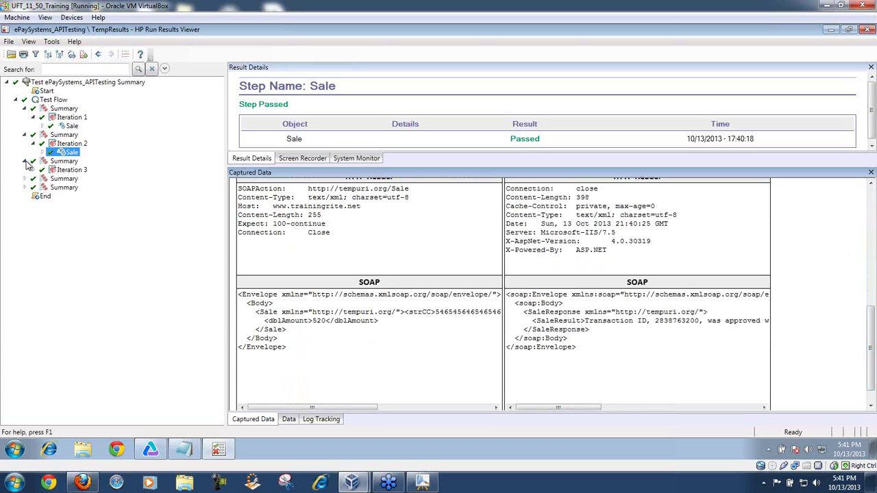
pyautogui.click(33, 170)
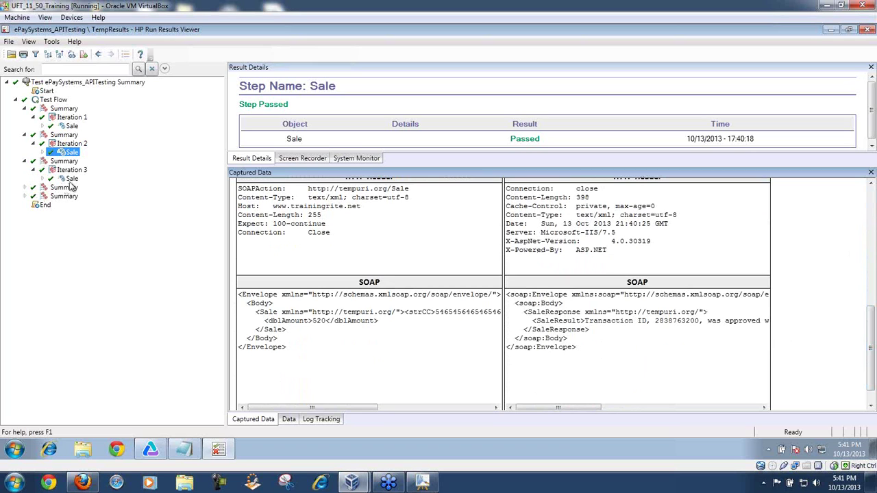
pyautogui.click(71, 178)
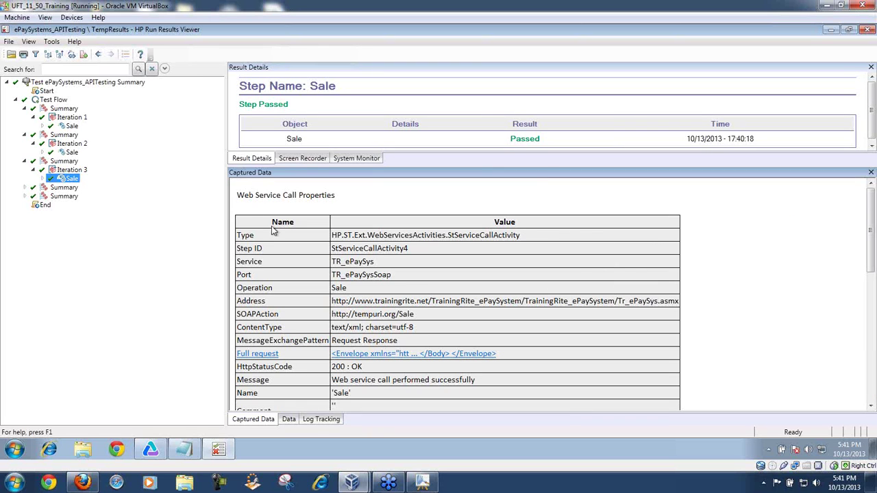
pyautogui.moveTo(872, 200); pyautogui.dragTo(872, 329)
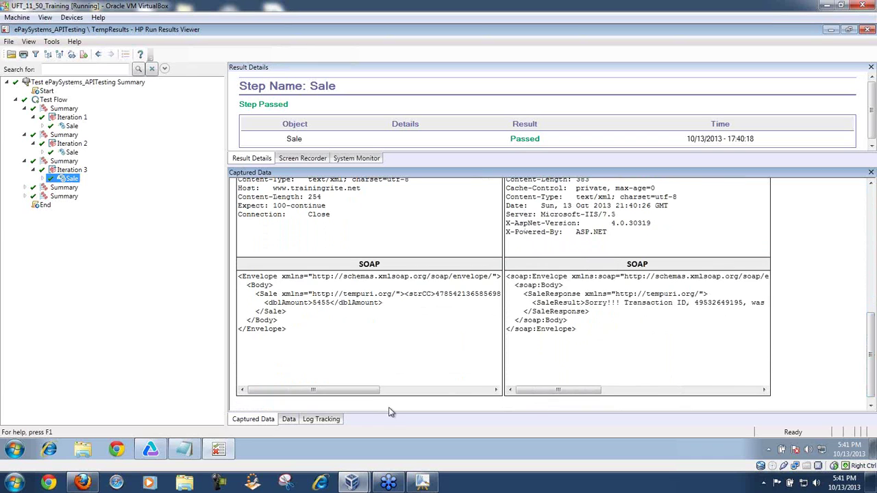
pyautogui.moveTo(376, 395); pyautogui.dragTo(495, 404)
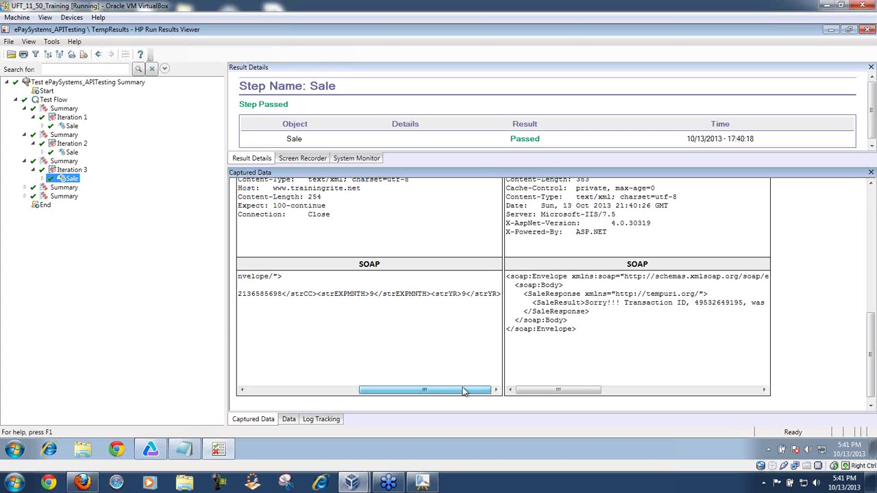
pyautogui.moveTo(464, 390); pyautogui.dragTo(351, 404)
pyautogui.moveTo(559, 390); pyautogui.dragTo(524, 397)
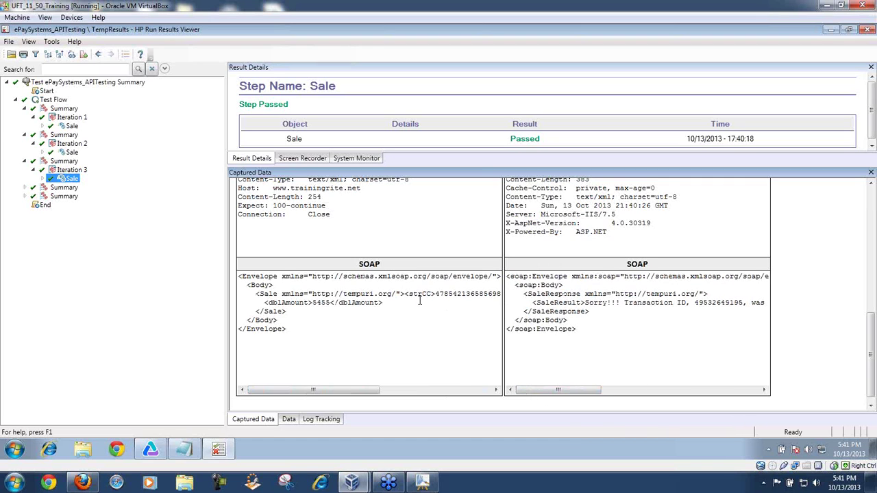
# Step: Show Iteration 4's Sale request with expiry 88/88 and highlight its approval message
pyautogui.click(25, 187)
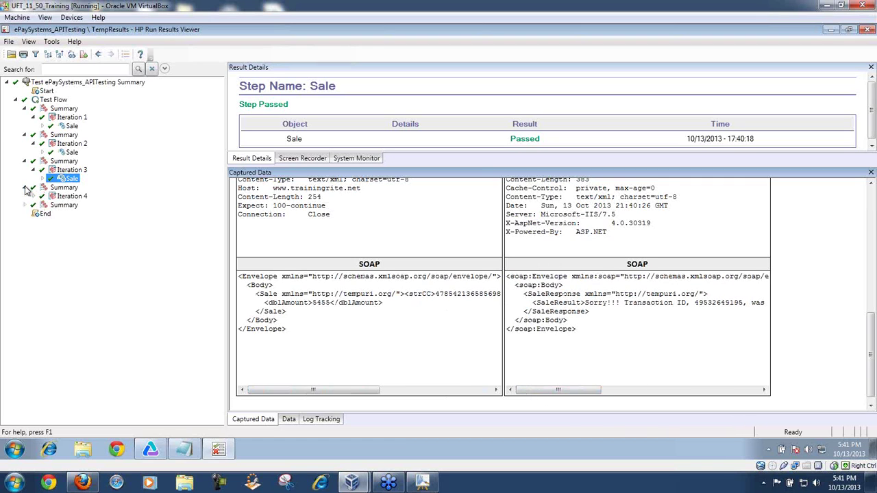
pyautogui.click(34, 197)
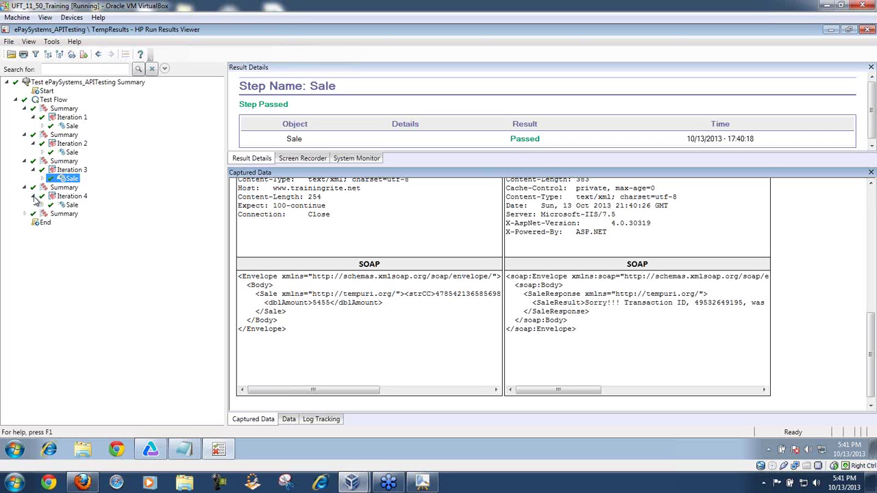
pyautogui.click(73, 205)
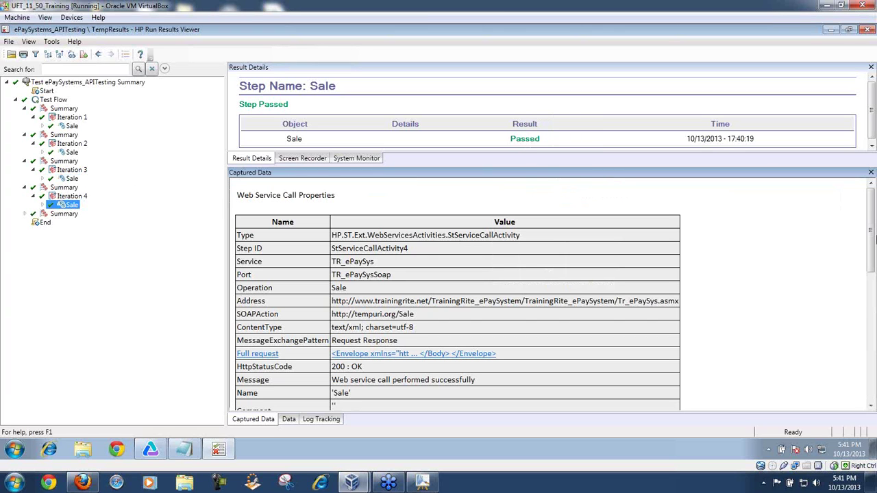
pyautogui.moveTo(871, 233); pyautogui.dragTo(873, 357)
pyautogui.moveTo(344, 391); pyautogui.dragTo(430, 396)
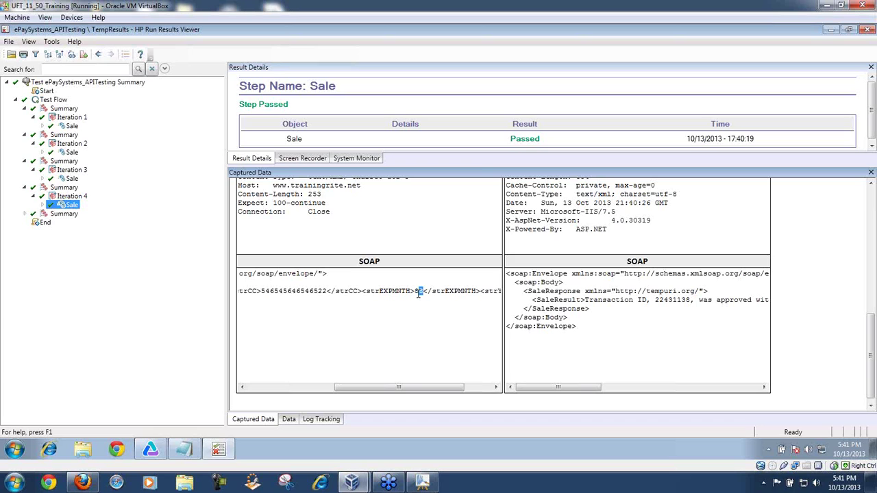
pyautogui.moveTo(430, 389); pyautogui.dragTo(469, 392)
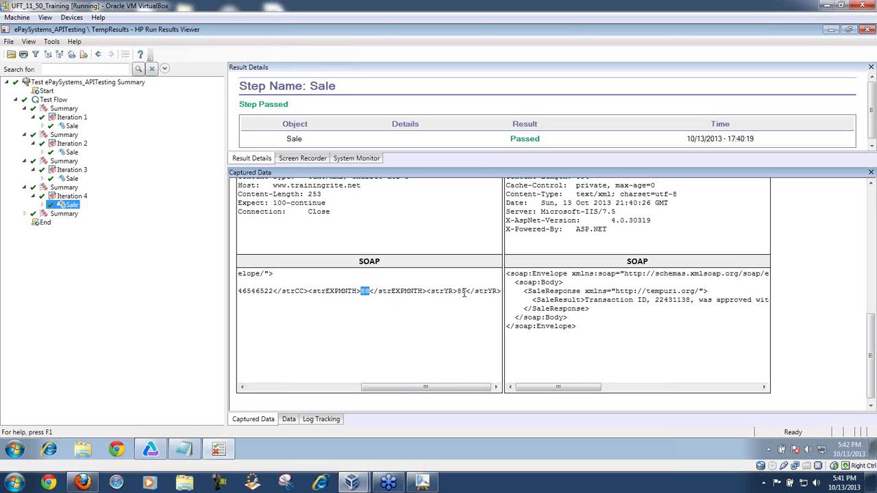
pyautogui.moveTo(586, 301); pyautogui.dragTo(771, 299)
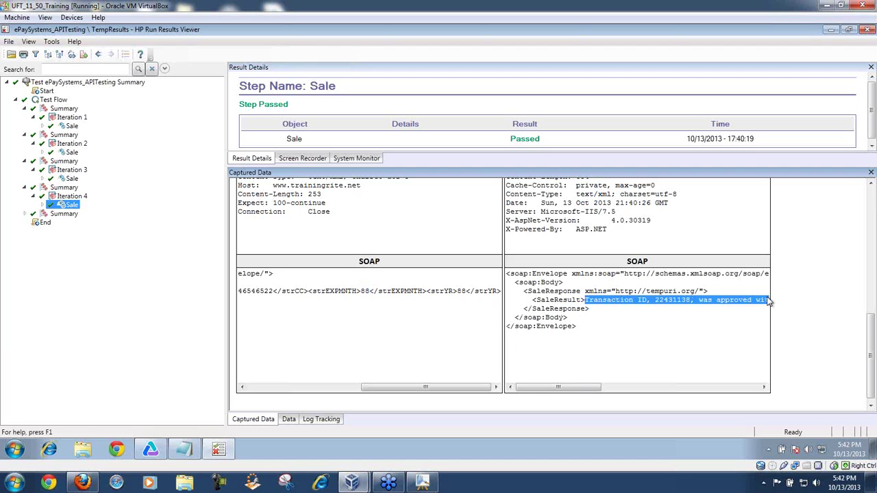
pyautogui.moveTo(596, 389); pyautogui.dragTo(611, 389)
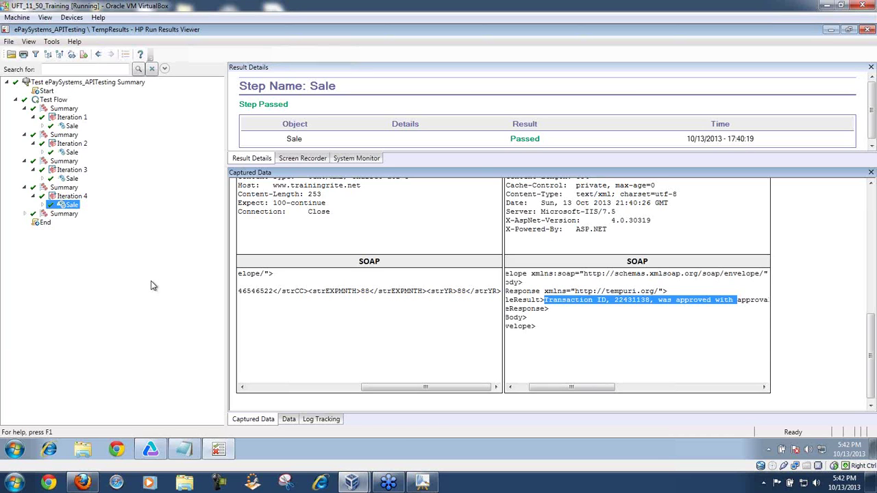
# Step: Review Iteration 5's passed Checkpoints and its Sale SOAP response reporting NOT approved
pyautogui.click(26, 213)
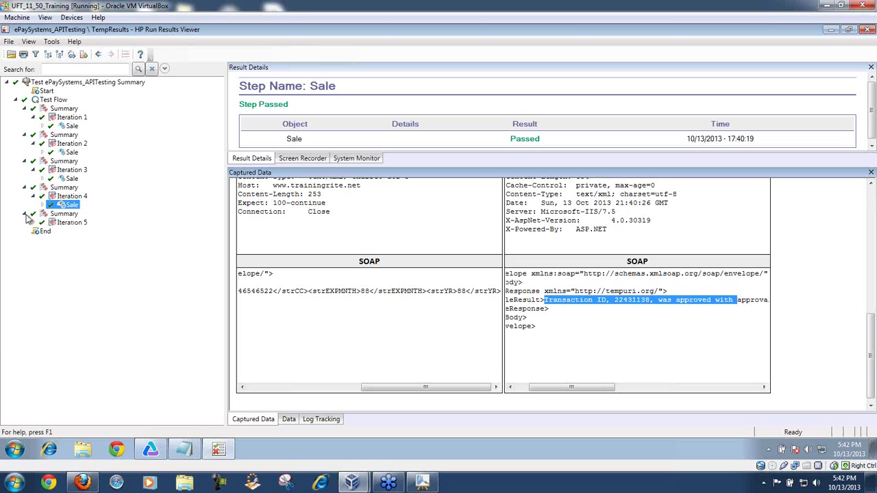
pyautogui.click(34, 223)
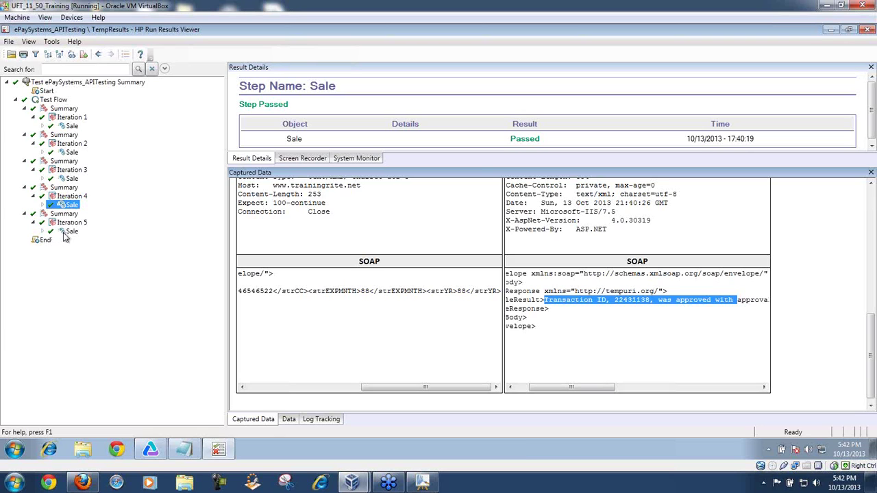
pyautogui.click(42, 231)
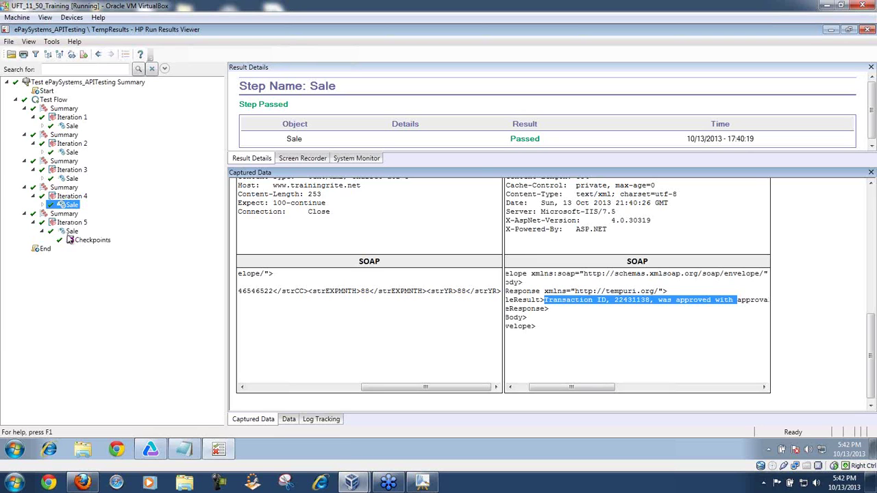
pyautogui.click(87, 240)
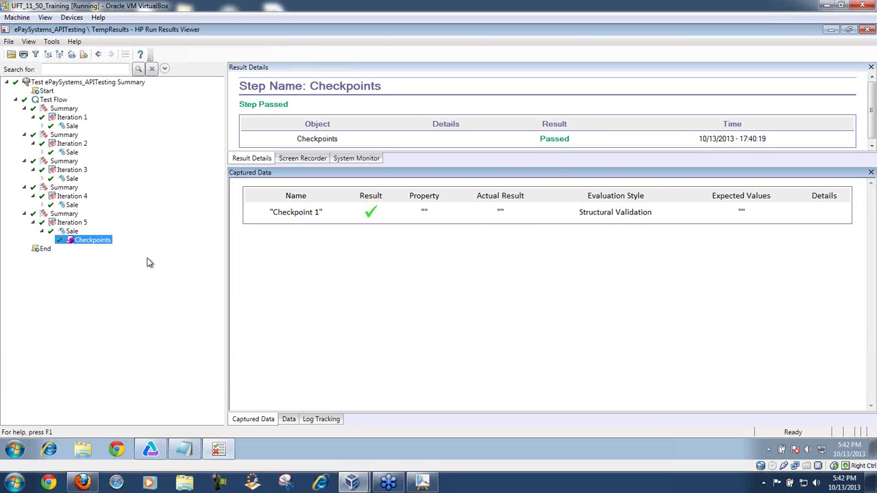
pyautogui.click(72, 231)
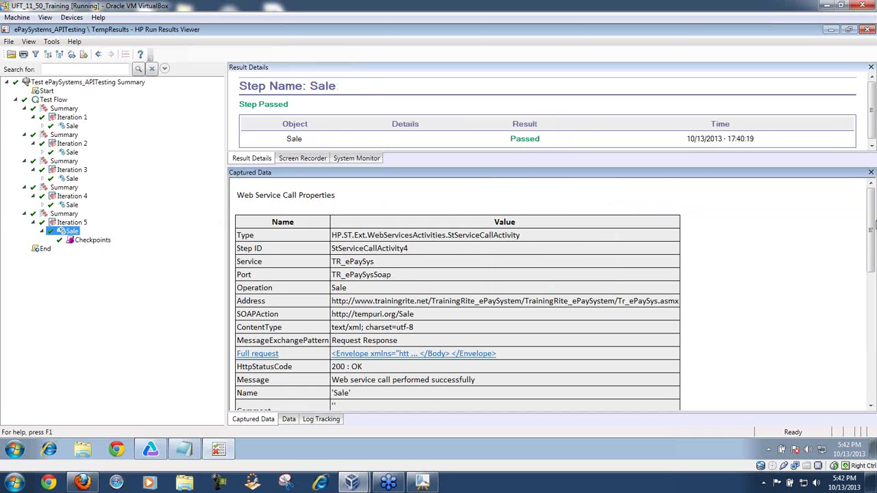
pyautogui.moveTo(873, 255); pyautogui.dragTo(865, 373)
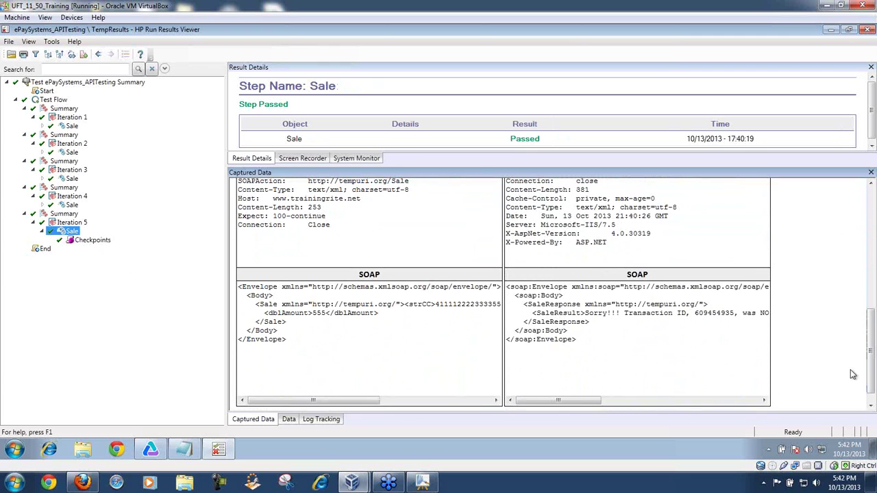
pyautogui.moveTo(377, 400); pyautogui.dragTo(492, 422)
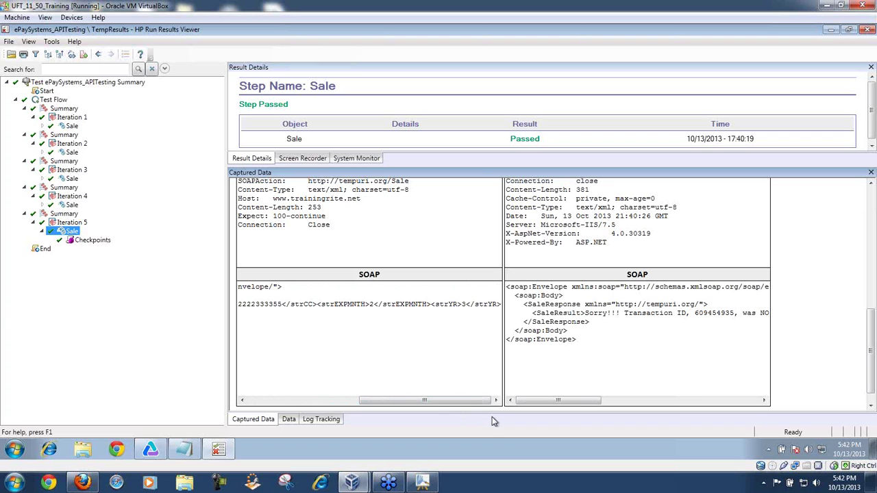
pyautogui.moveTo(587, 401); pyautogui.dragTo(567, 408)
# Step: Close Run Results Viewer and open the ePaySystem_TestData grid in the Data pane
pyautogui.click(866, 31)
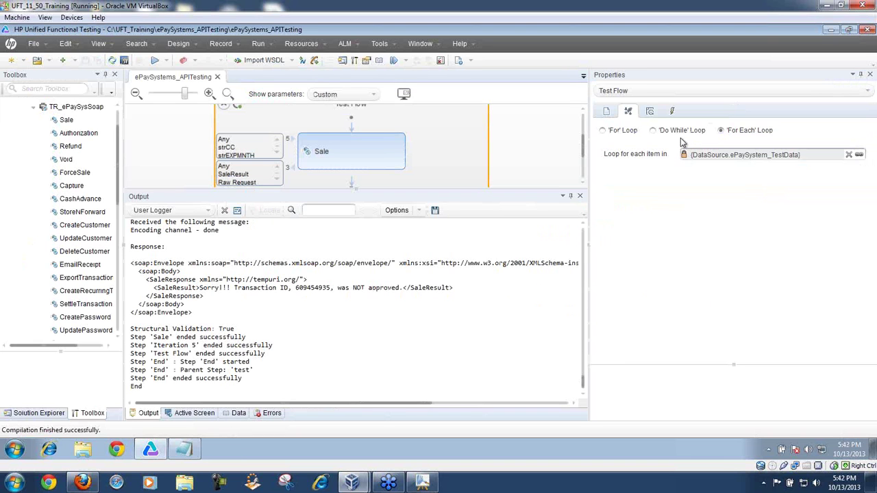
pyautogui.moveTo(453, 189); pyautogui.dragTo(459, 290)
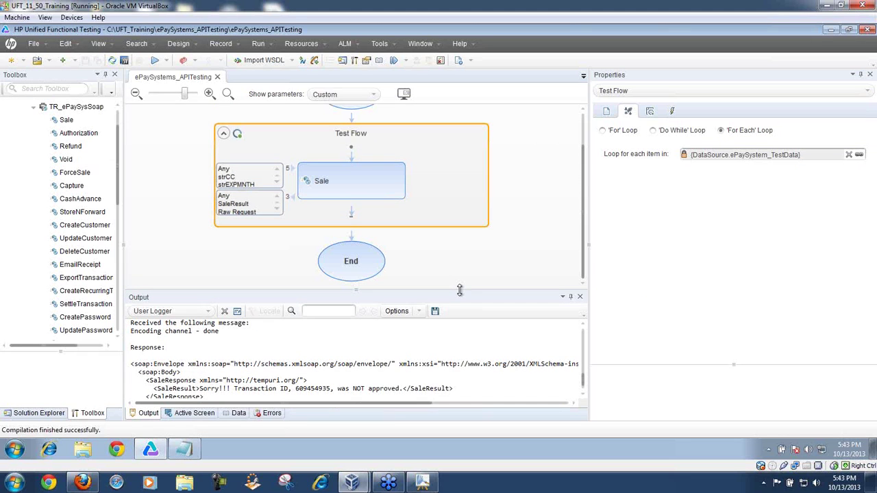
pyautogui.click(238, 414)
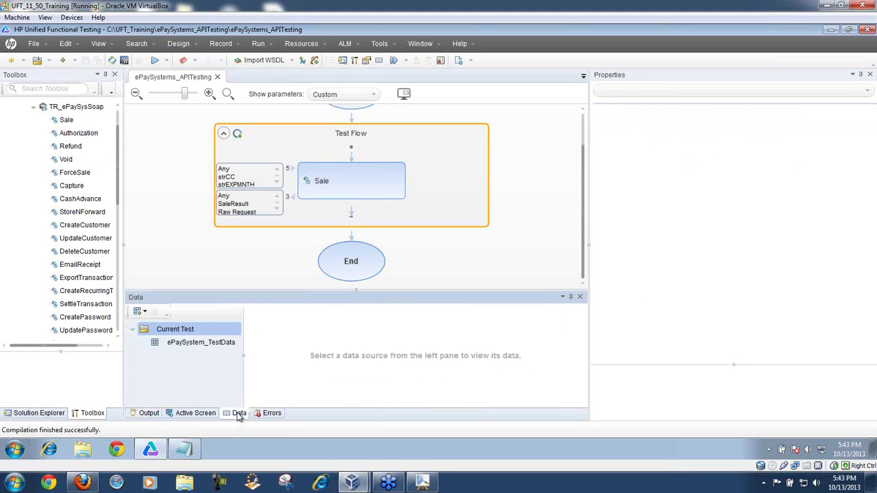
pyautogui.click(198, 343)
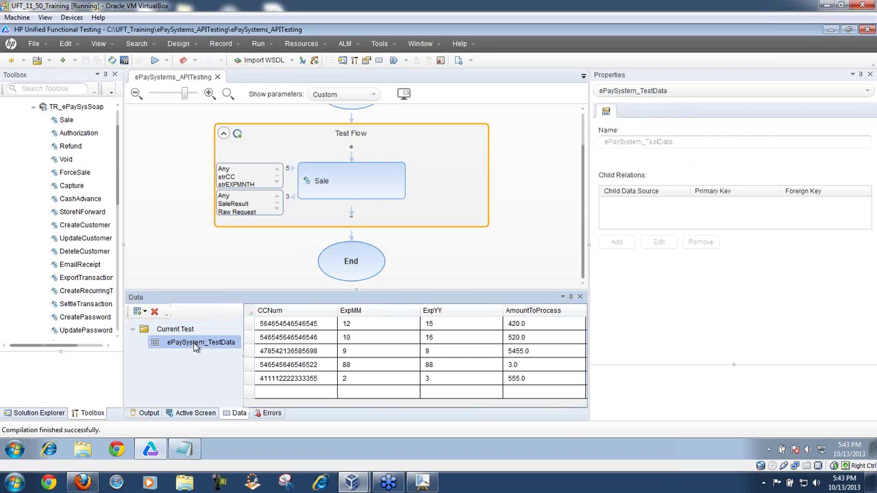
pyautogui.moveTo(588, 335); pyautogui.dragTo(721, 326)
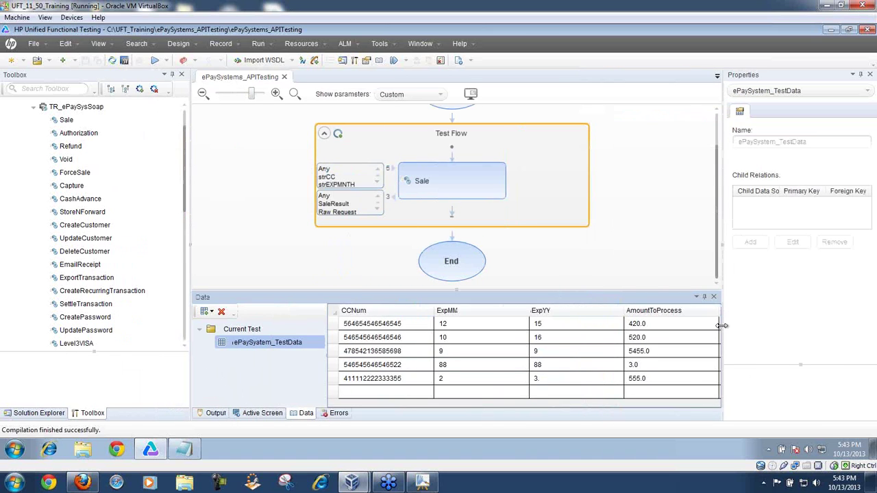
# Step: Replace row 1's AmountToProcess 420.0 with 46545645546545456665465.232, widen the column, and save
pyautogui.doubleClick(542, 369)
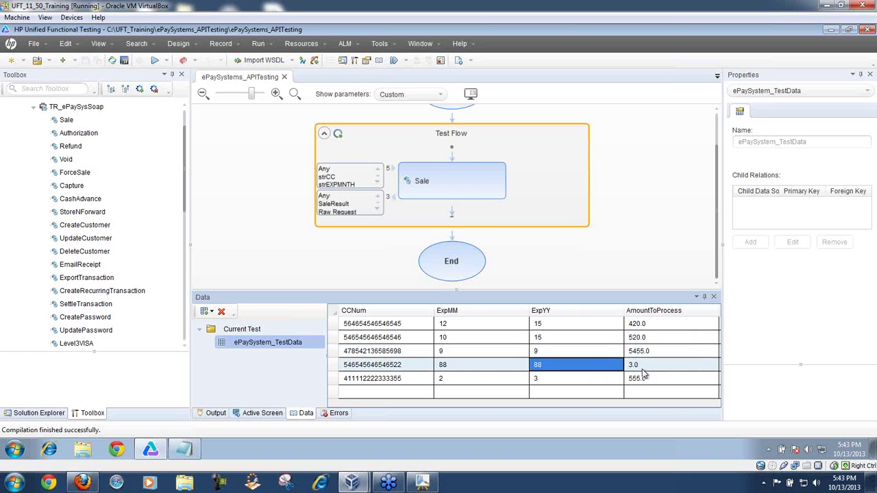
pyautogui.click(639, 325)
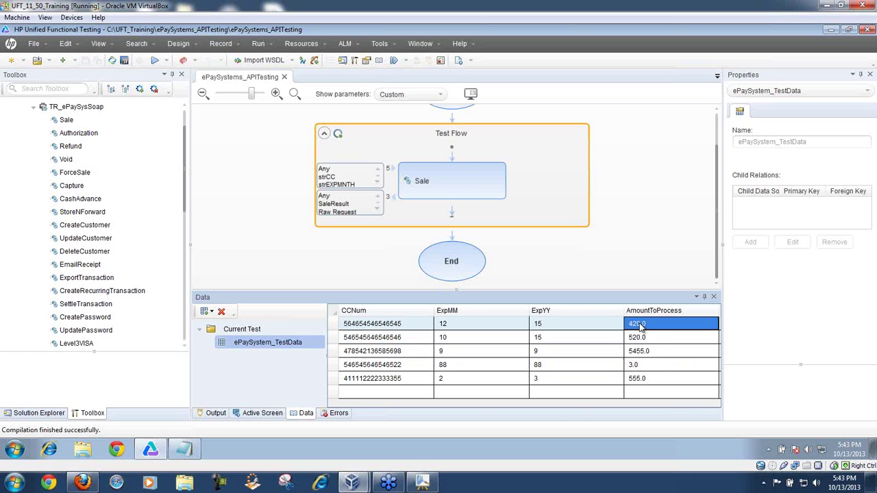
pyautogui.click(640, 326)
pyautogui.moveTo(649, 324); pyautogui.dragTo(626, 328)
pyautogui.write('465')
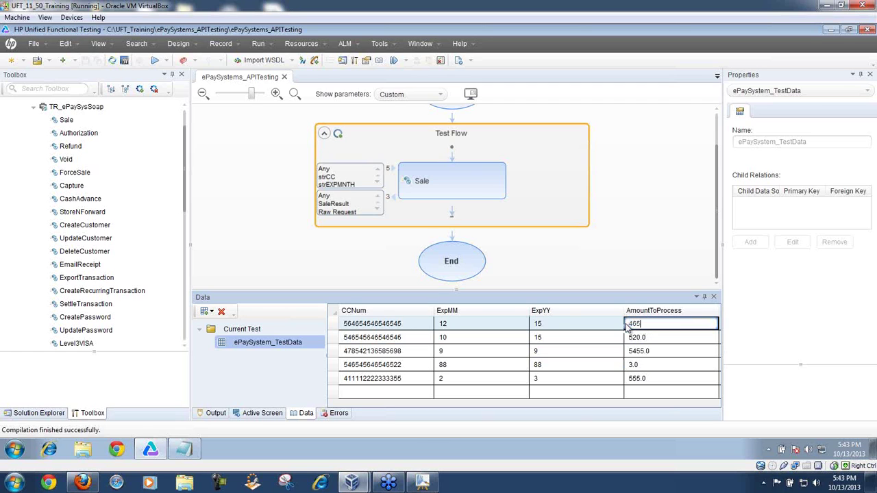
pyautogui.write('45645546545456665465')
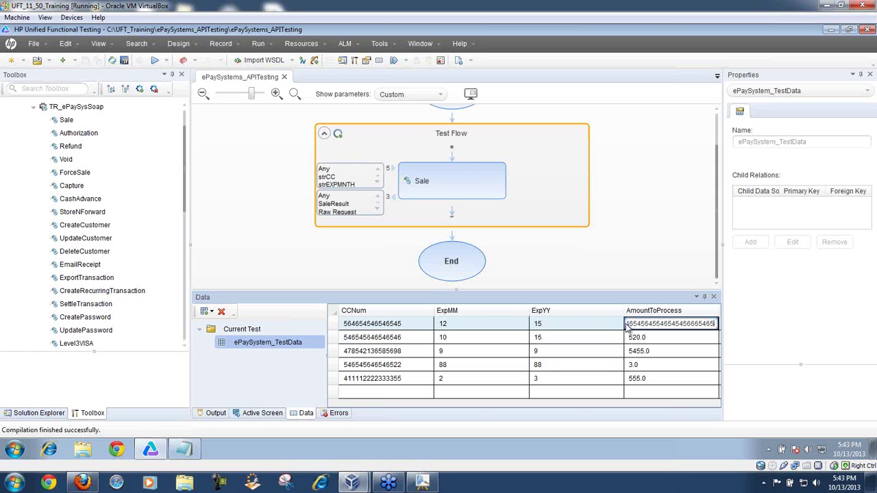
pyautogui.write('.232')
pyautogui.click(669, 334)
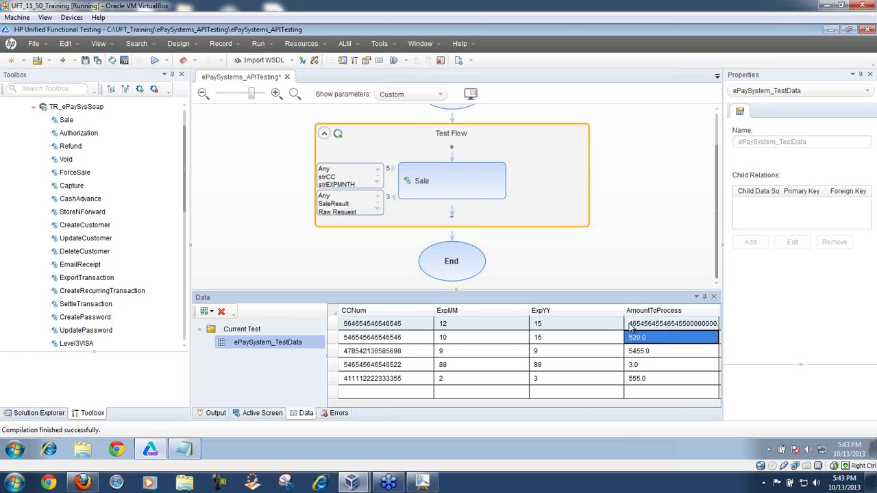
pyautogui.moveTo(623, 316); pyautogui.dragTo(600, 314)
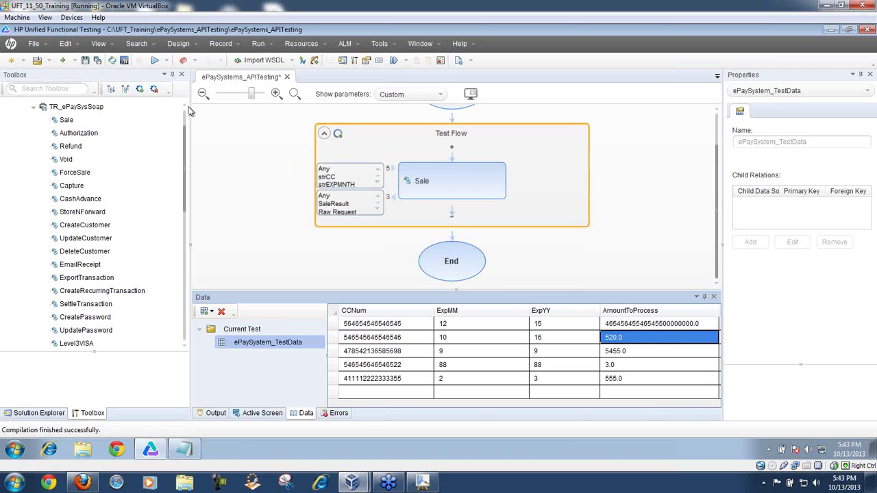
pyautogui.click(87, 62)
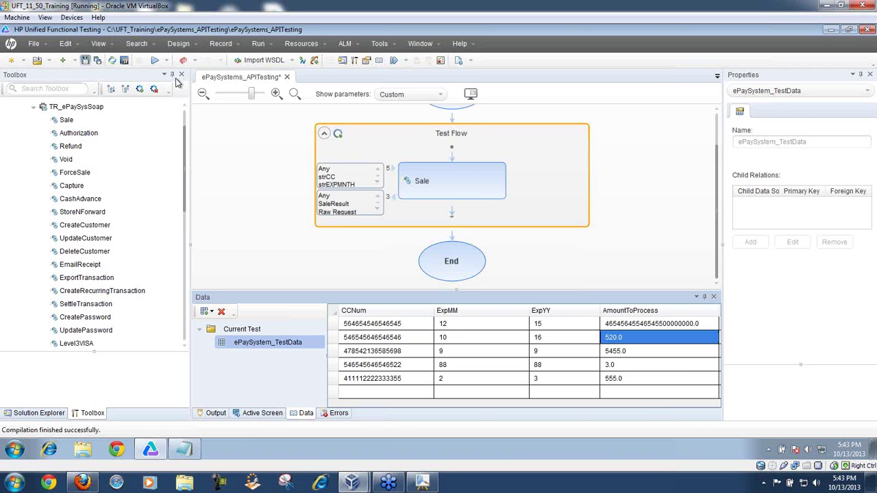
pyautogui.click(155, 60)
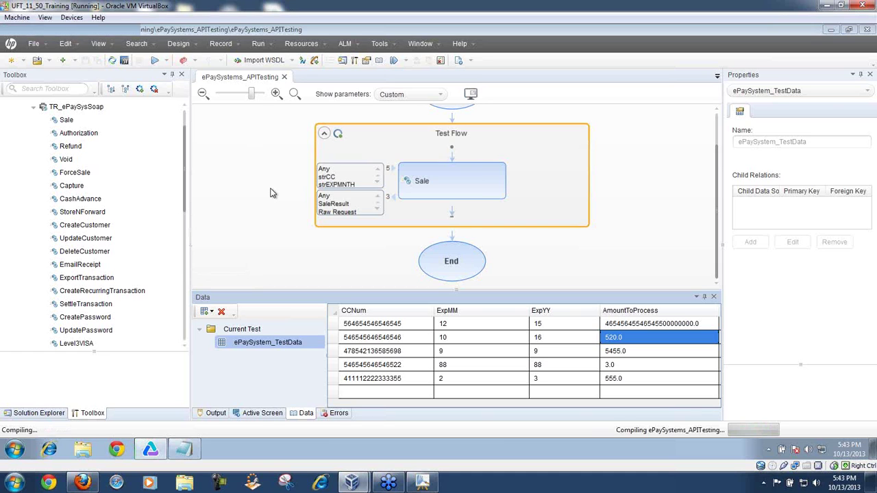
# Step: Rerun ePaySystems_APITesting, check the Output log, and open the latest run results
pyautogui.click(154, 61)
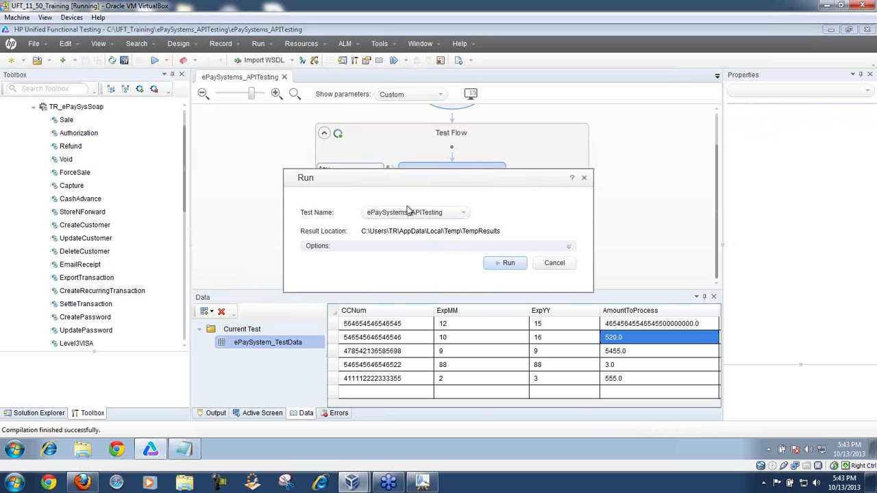
pyautogui.click(500, 265)
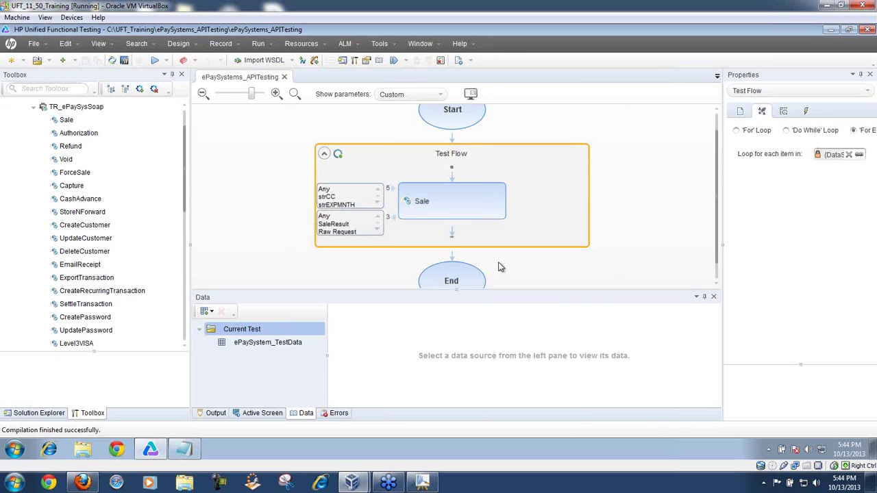
pyautogui.click(217, 415)
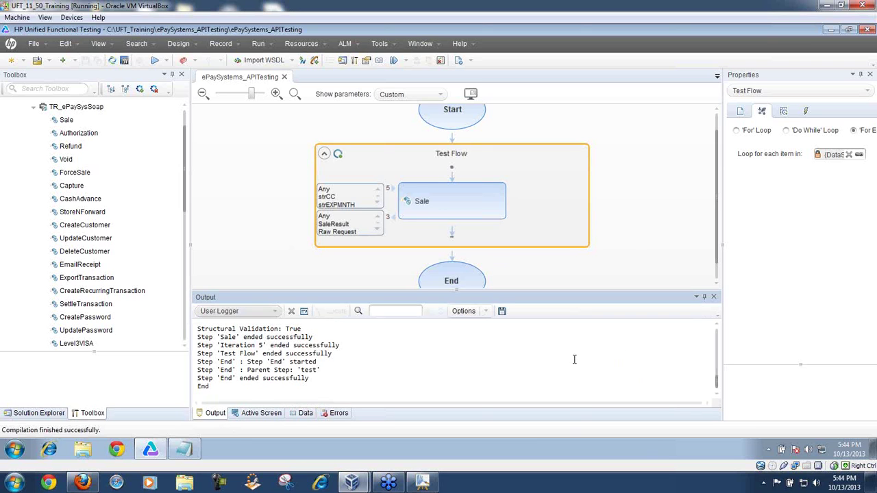
pyautogui.moveTo(716, 385); pyautogui.dragTo(716, 353)
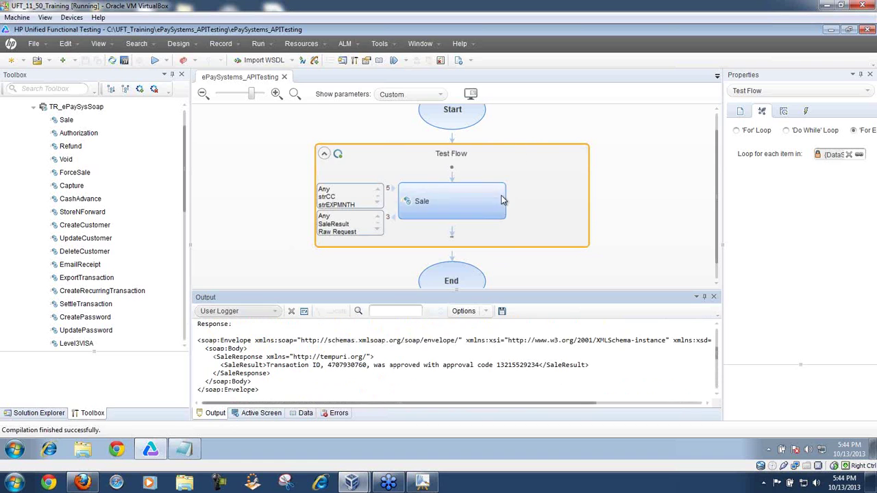
pyautogui.click(439, 60)
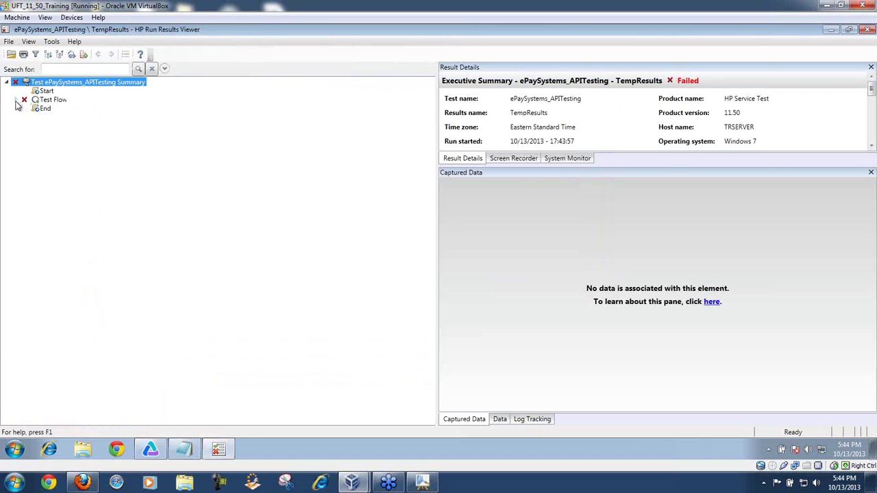
# Step: Expand Iterations 1 and 4 under Test Flow and select Iteration 4's passed Sale step
pyautogui.click(16, 100)
pyautogui.click(24, 109)
pyautogui.click(33, 117)
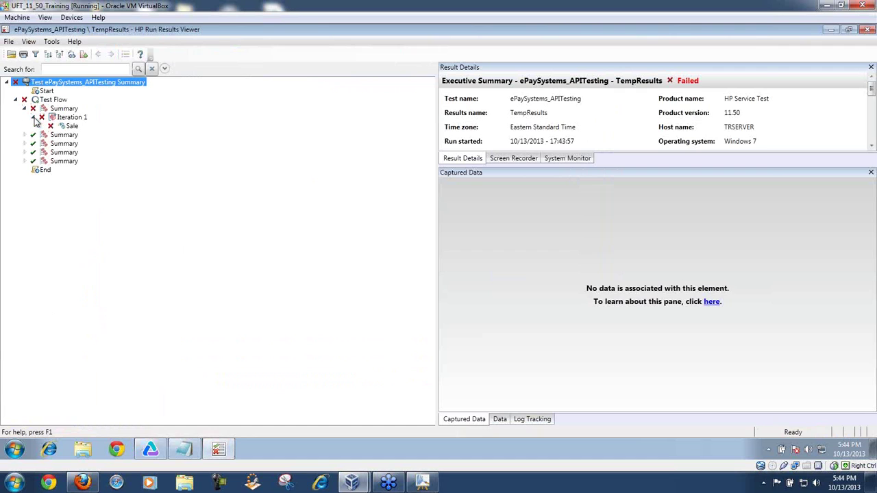
pyautogui.click(63, 127)
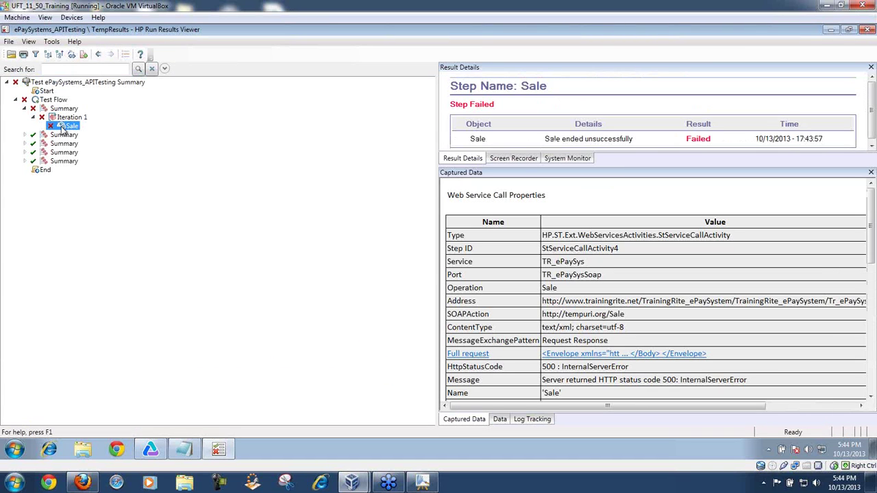
pyautogui.click(25, 152)
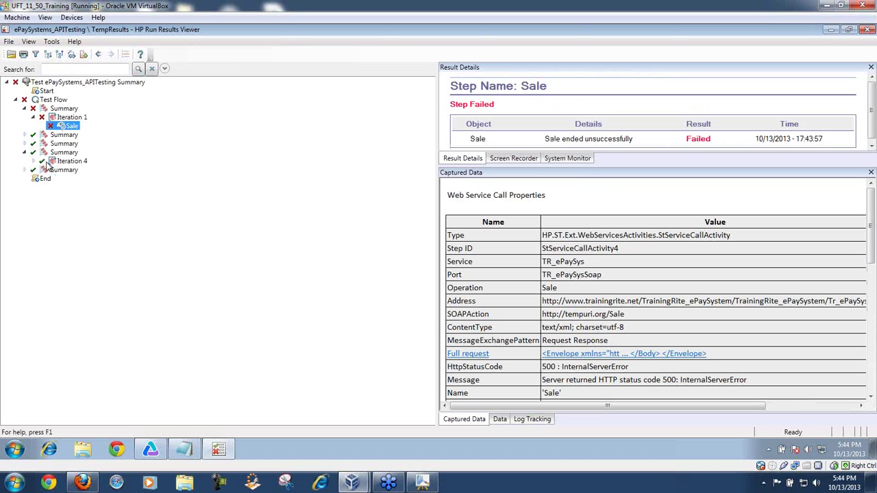
pyautogui.click(33, 161)
pyautogui.click(67, 170)
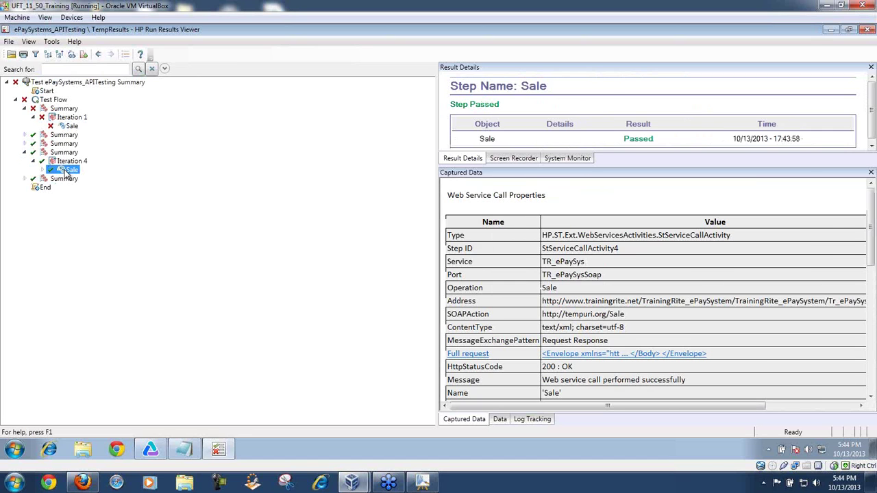
# Step: Widen the details area, highlight the SaleResult response, then return to Iteration 1's failed Sale
pyautogui.moveTo(437, 214); pyautogui.dragTo(206, 212)
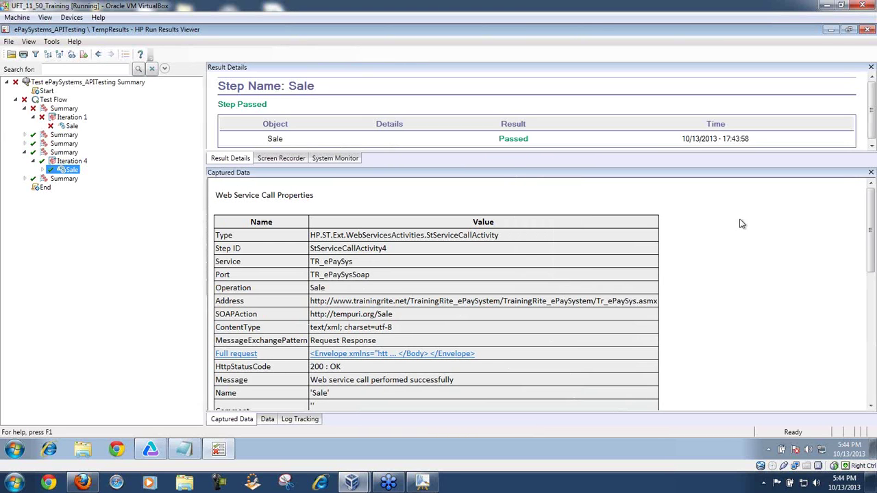
pyautogui.moveTo(871, 221); pyautogui.dragTo(871, 351)
pyautogui.moveTo(350, 396); pyautogui.dragTo(436, 395)
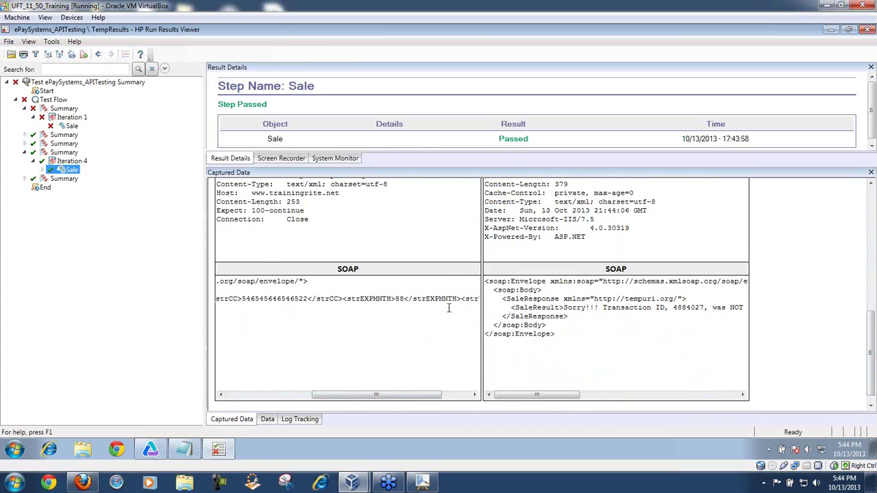
pyautogui.moveTo(563, 308); pyautogui.dragTo(748, 309)
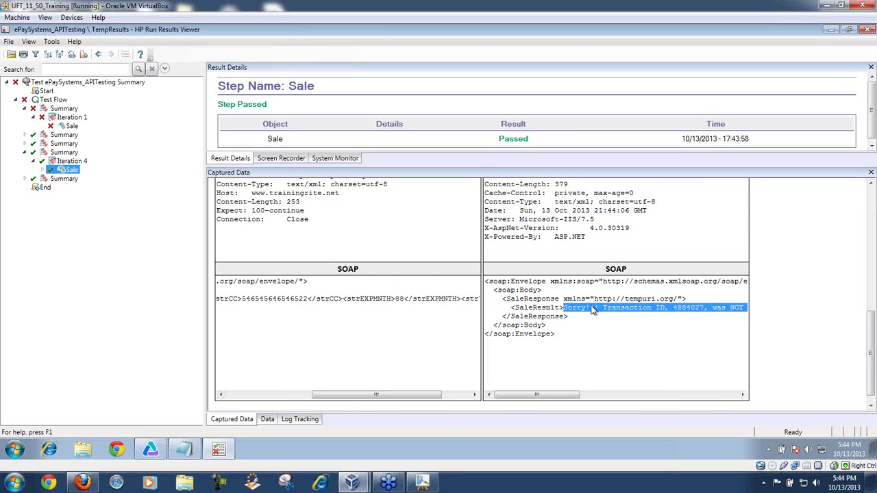
pyautogui.click(71, 126)
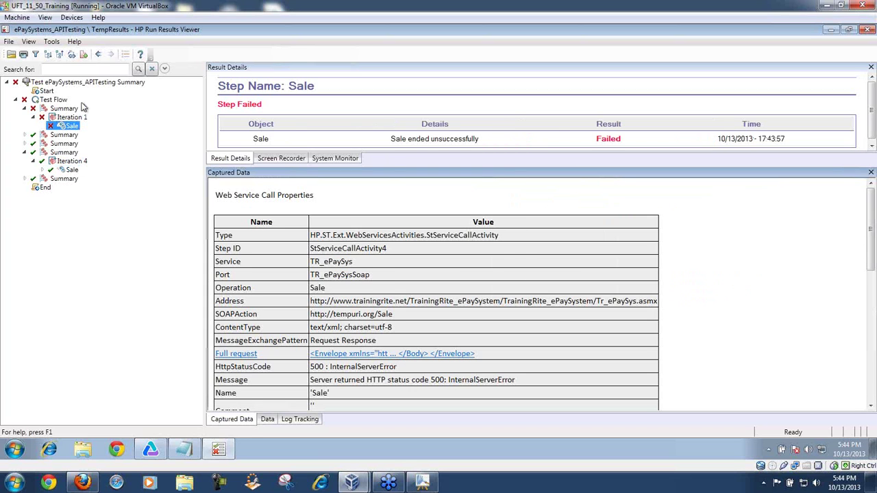
pyautogui.moveTo(873, 239); pyautogui.dragTo(874, 372)
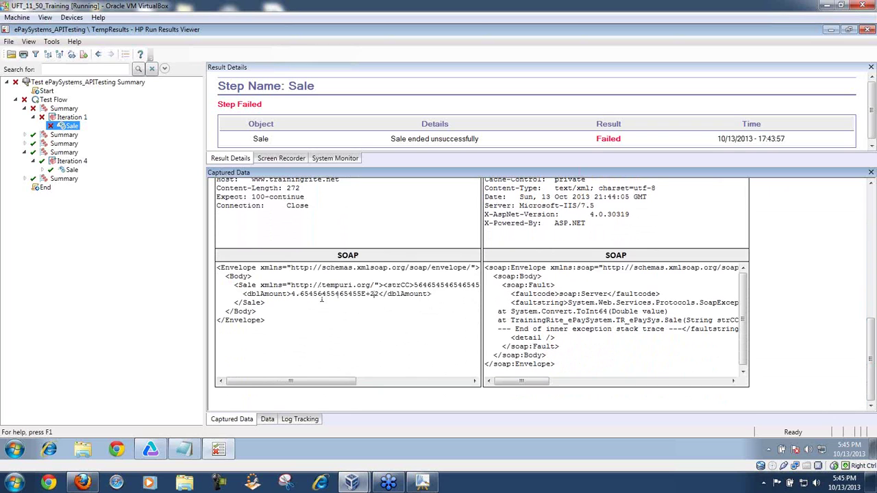
pyautogui.moveTo(291, 295); pyautogui.dragTo(381, 295)
pyautogui.moveTo(502, 285); pyautogui.dragTo(569, 346)
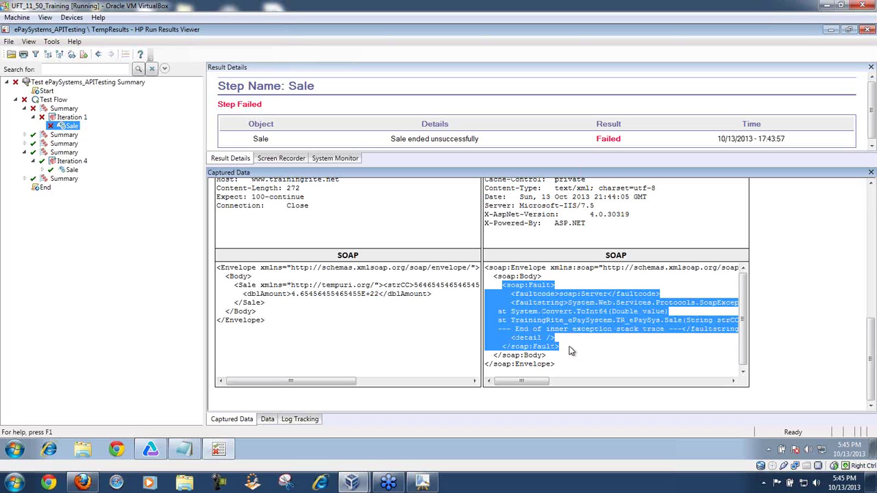
pyautogui.click(589, 341)
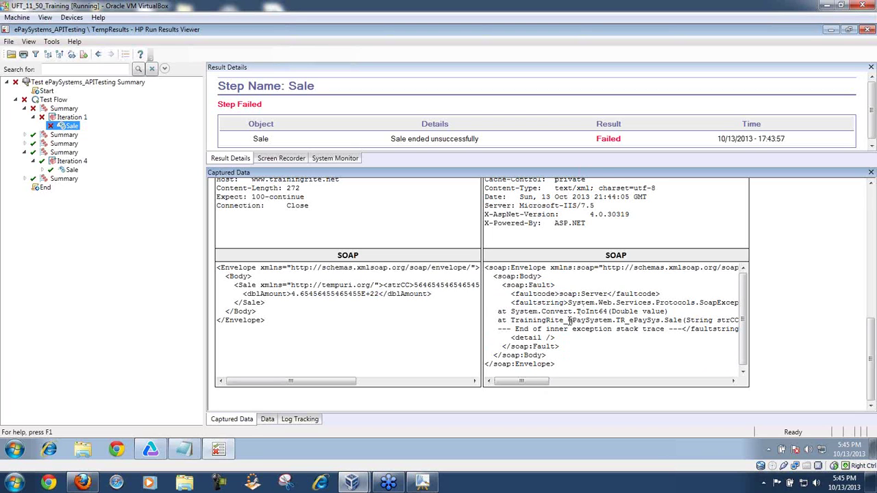
pyautogui.moveTo(551, 383); pyautogui.dragTo(574, 386)
pyautogui.moveTo(605, 303); pyautogui.dragTo(671, 305)
pyautogui.moveTo(578, 380); pyautogui.dragTo(637, 382)
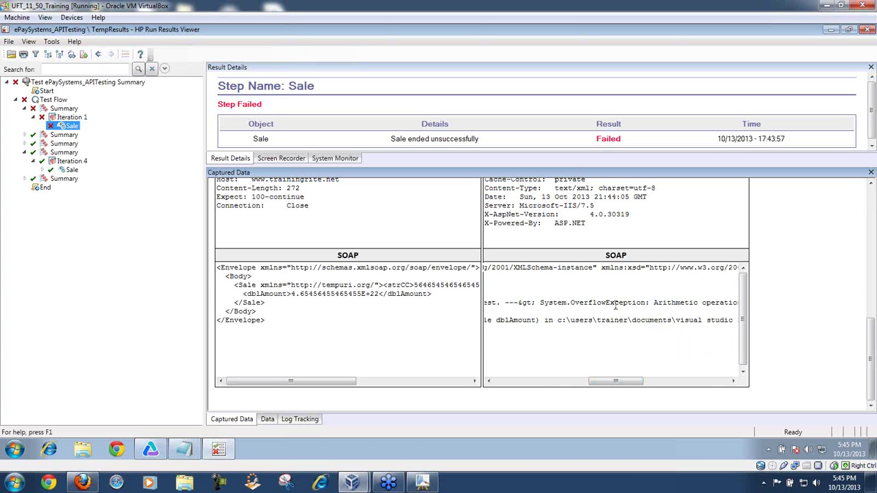
pyautogui.moveTo(637, 381); pyautogui.dragTo(669, 387)
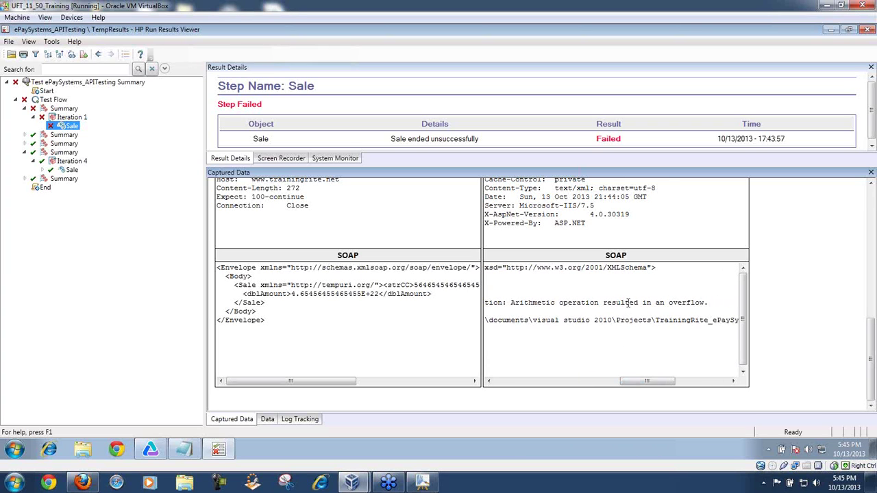
pyautogui.moveTo(664, 381); pyautogui.dragTo(521, 382)
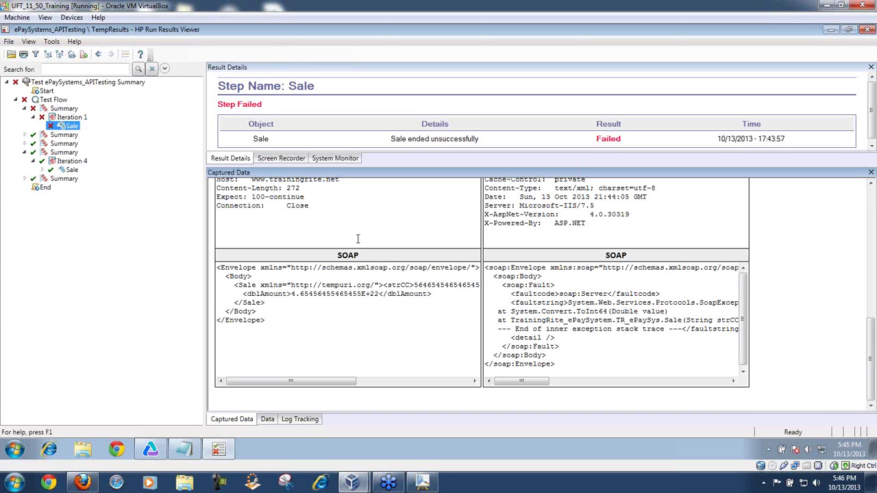
pyautogui.moveTo(868, 337); pyautogui.dragTo(868, 203)
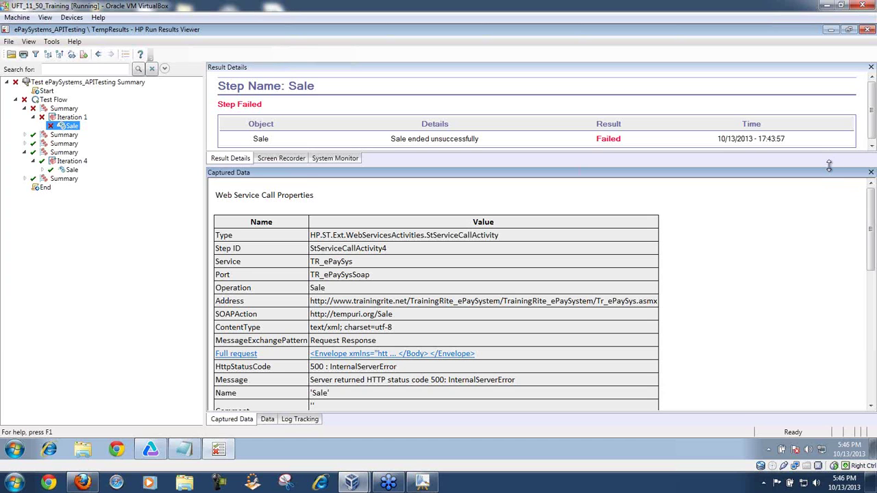
# Step: Enlarge Iteration 1's result panes, then switch to Firefox and load the Google home page
pyautogui.moveTo(829, 166); pyautogui.dragTo(831, 257)
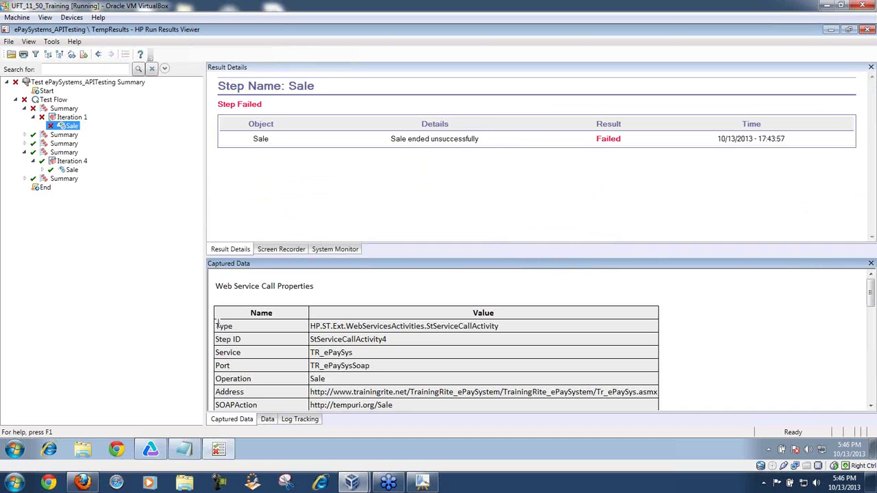
pyautogui.moveTo(205, 244); pyautogui.dragTo(162, 230)
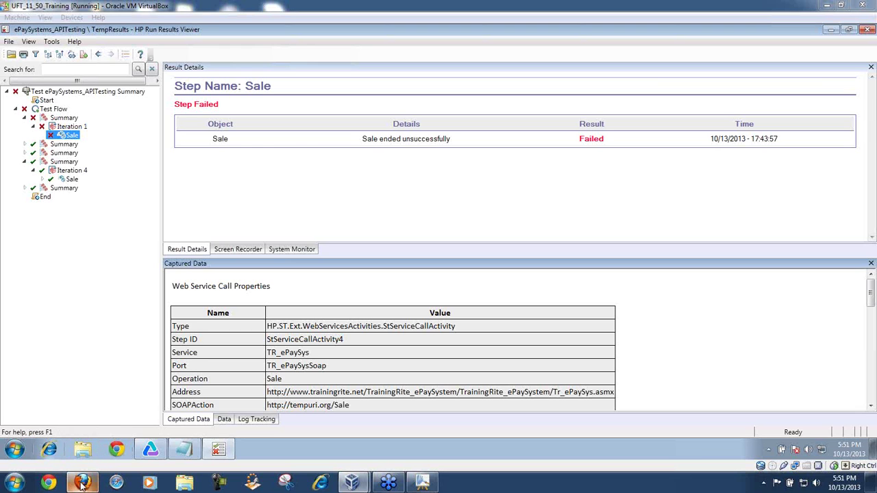
pyautogui.click(82, 483)
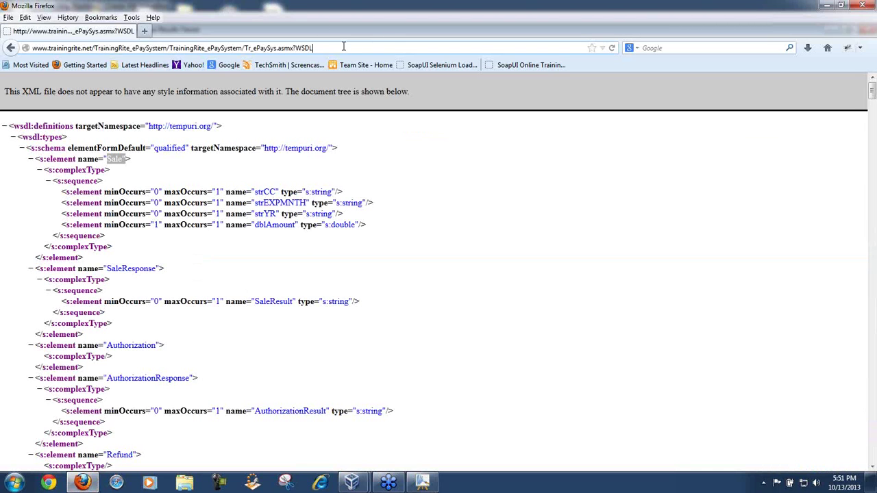
pyautogui.click(229, 67)
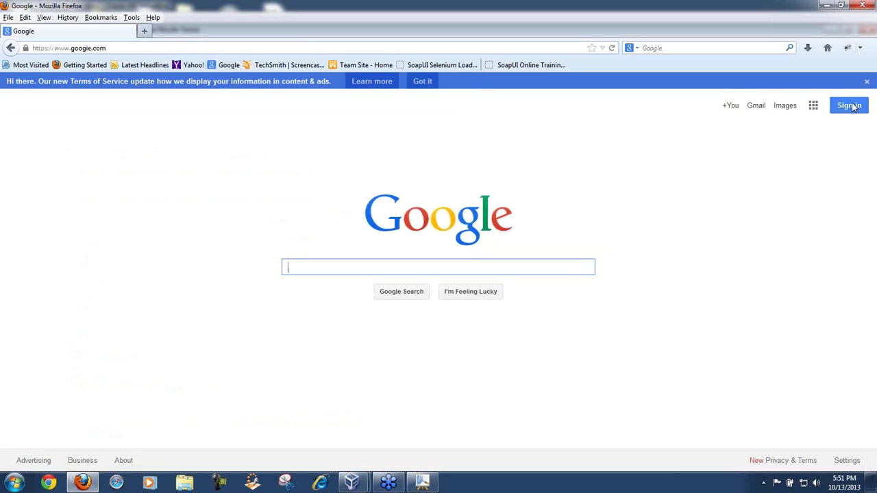
# Step: Sign in with the saved Google account from autocomplete and bring up the Google apps list
pyautogui.click(851, 106)
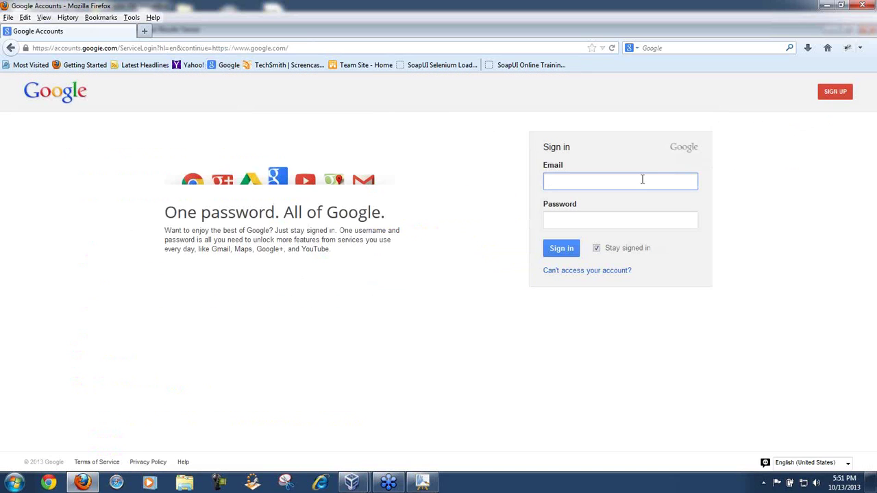
pyautogui.click(641, 180)
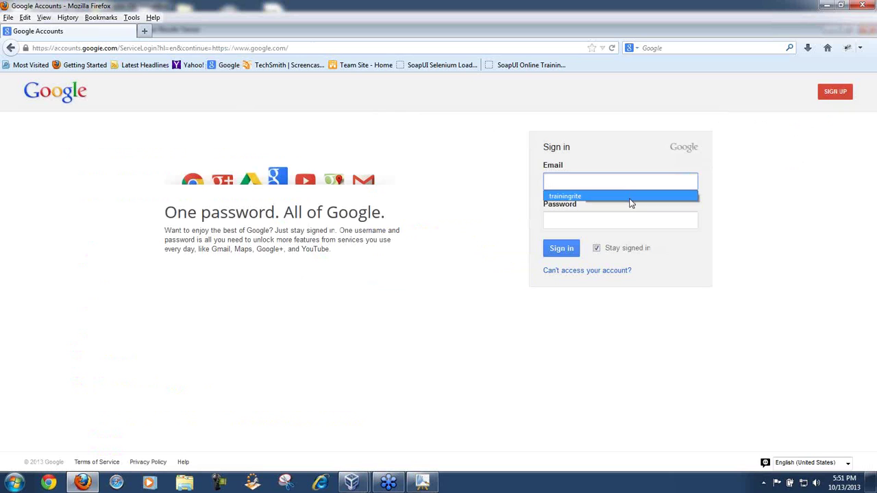
pyautogui.click(630, 197)
pyautogui.click(570, 249)
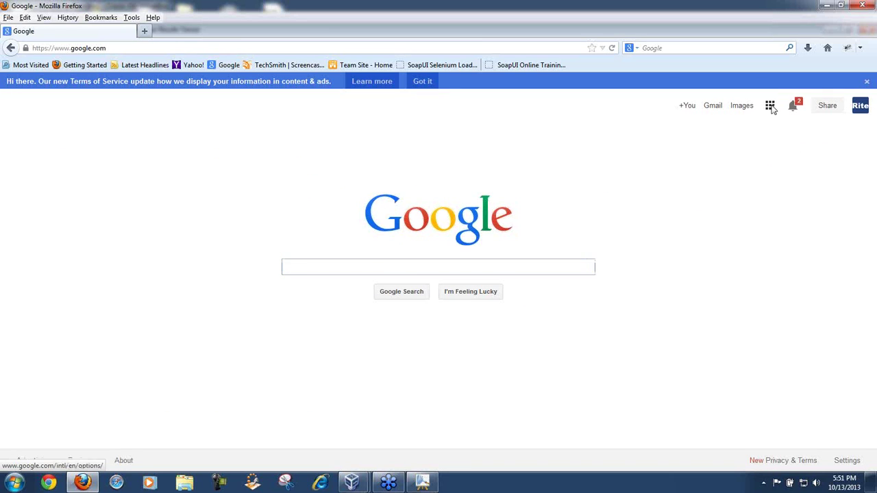
pyautogui.click(770, 106)
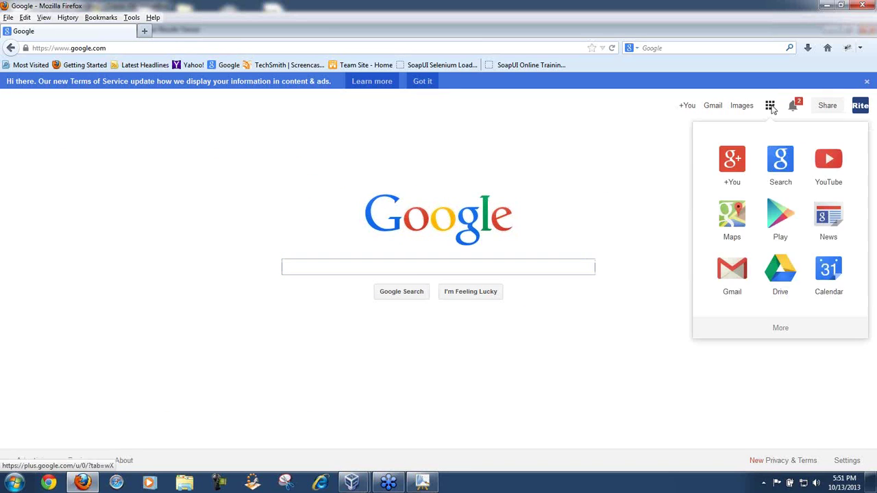
# Step: Launch Google Drive from the apps panel and enter the Advanced QTP folder
pyautogui.click(779, 272)
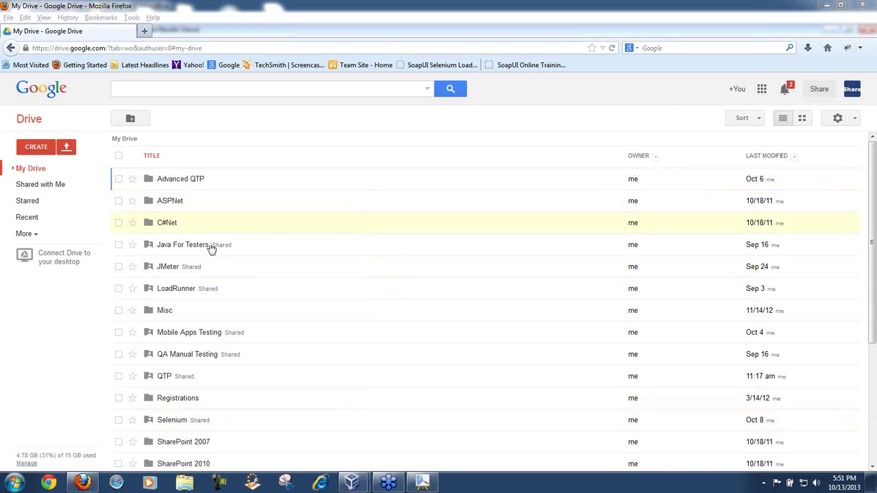
pyautogui.click(175, 181)
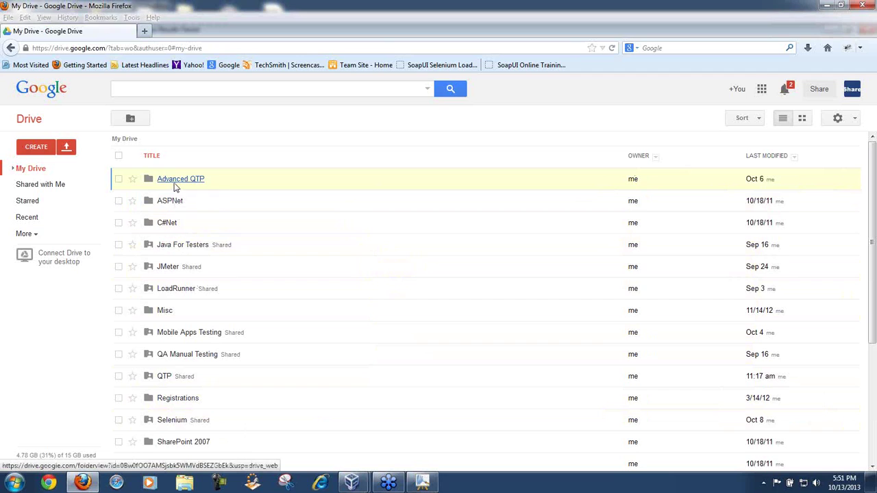